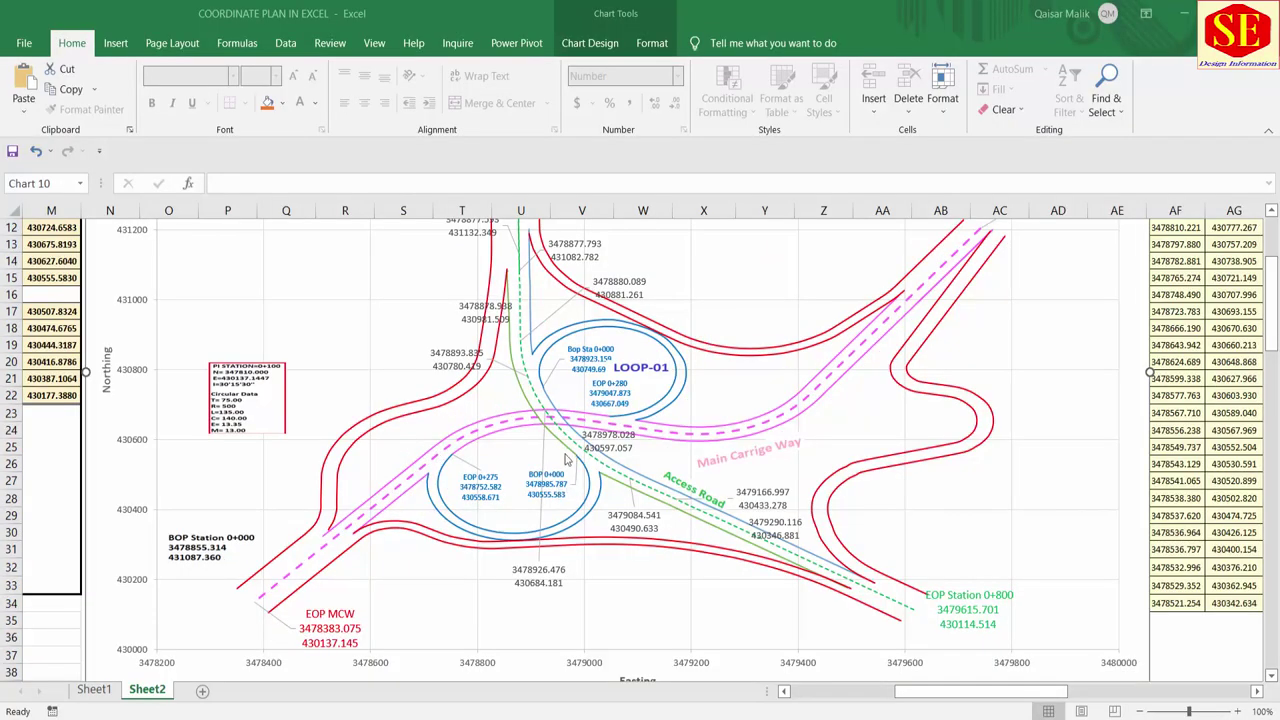
Step: Inspect the source ranges of the MCW, MCW RHS and MCW LHS series in the plan chart
{"action": "left_click", "coordinate": [520, 440]}
{"action": "left_click", "coordinate": [505, 427]}
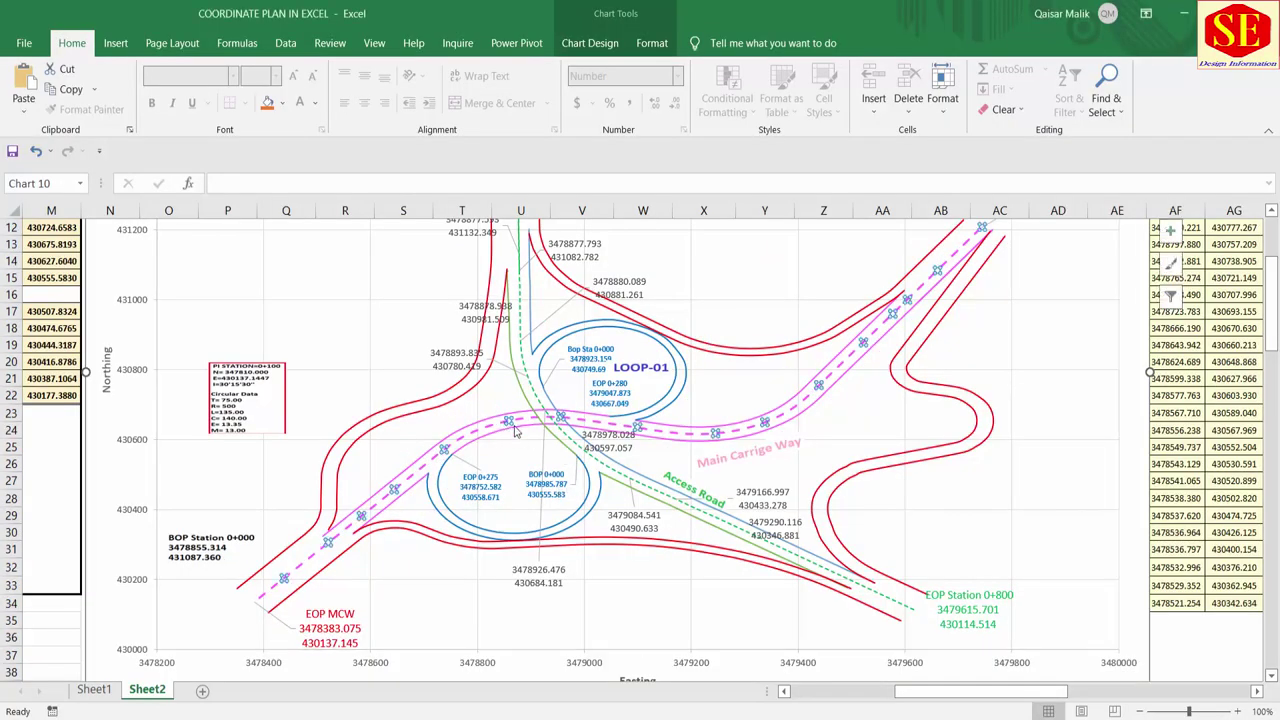
{"action": "left_click_drag", "start_coordinate": [928, 691], "coordinate": [817, 691]}
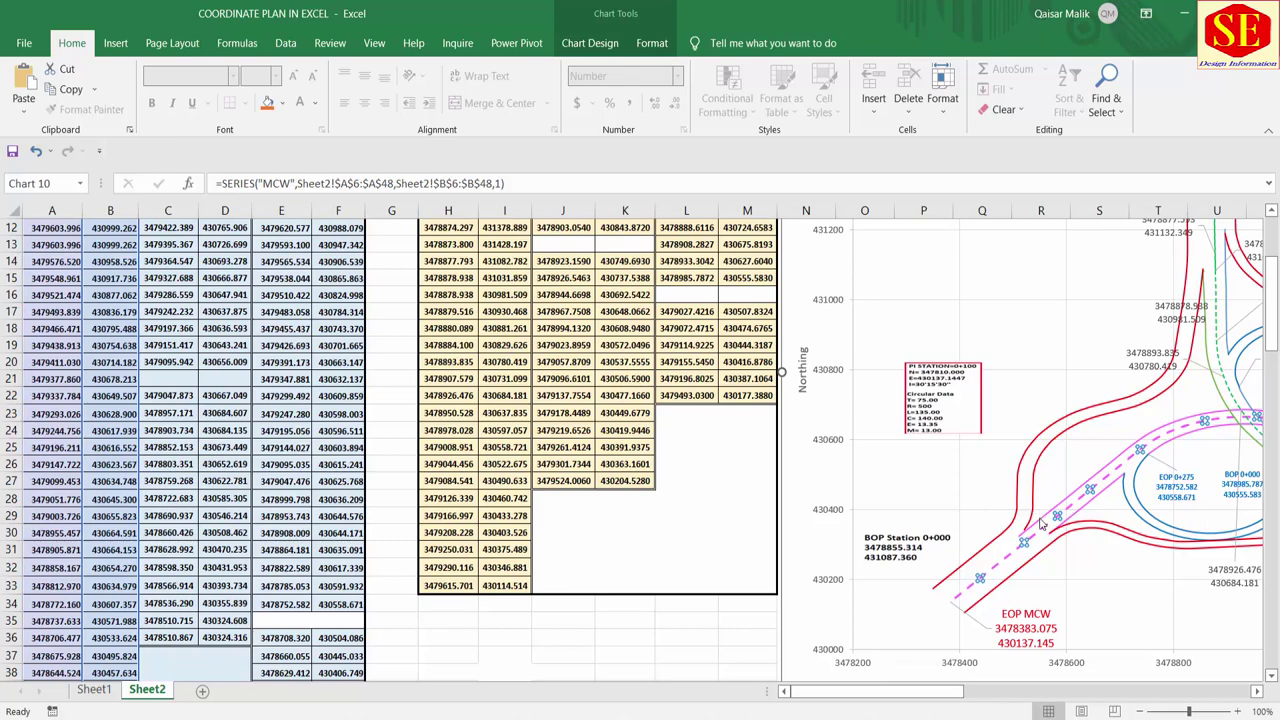
{"action": "left_click", "coordinate": [1032, 530]}
{"action": "scroll", "coordinate": [250, 370], "scroll_direction": "up", "scroll_amount": 3}
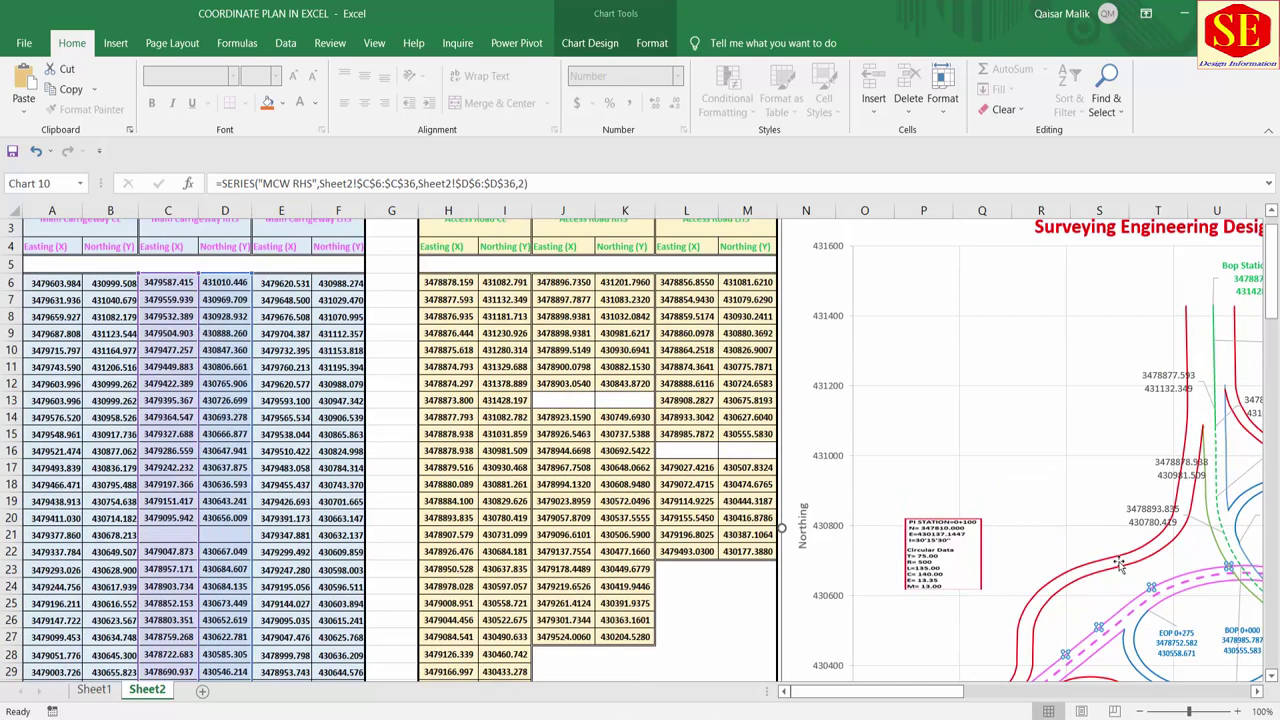
{"action": "scroll", "coordinate": [1115, 560], "scroll_direction": "down", "scroll_amount": 2}
{"action": "left_click", "coordinate": [1160, 502]}
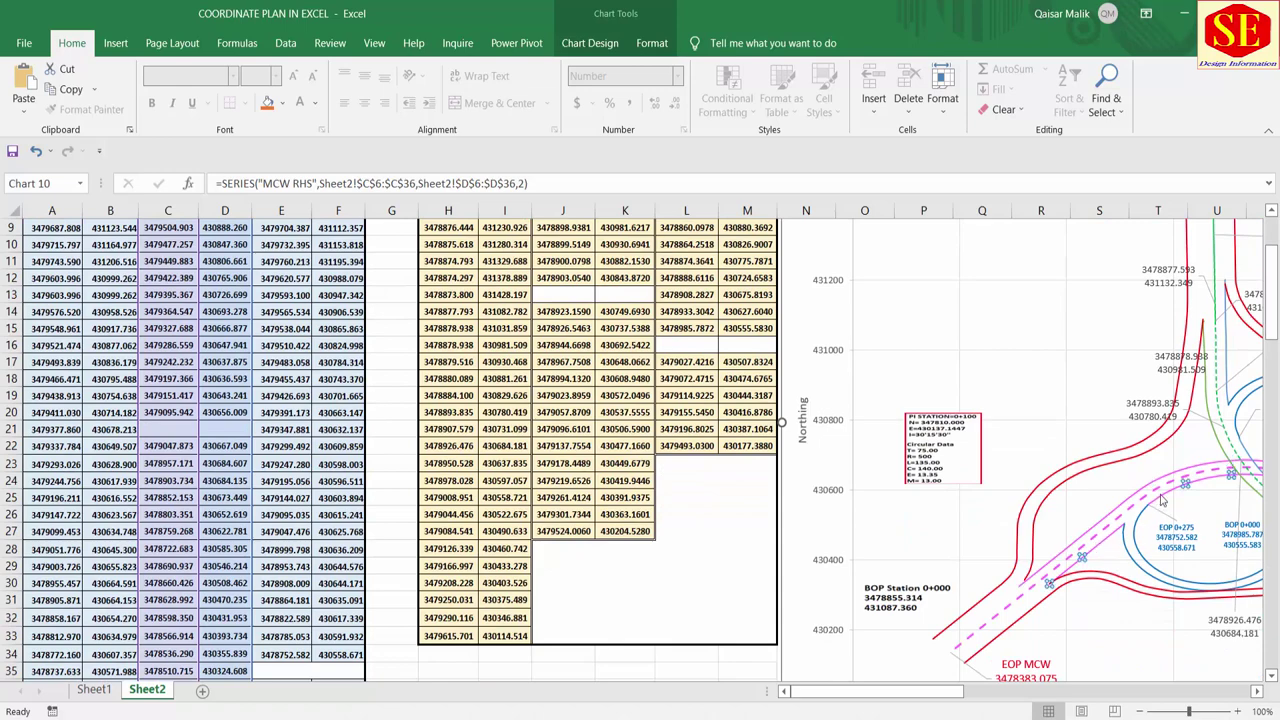
{"action": "scroll", "coordinate": [313, 430], "scroll_direction": "up", "scroll_amount": 1}
{"action": "scroll", "coordinate": [510, 456], "scroll_direction": "up", "scroll_amount": 1}
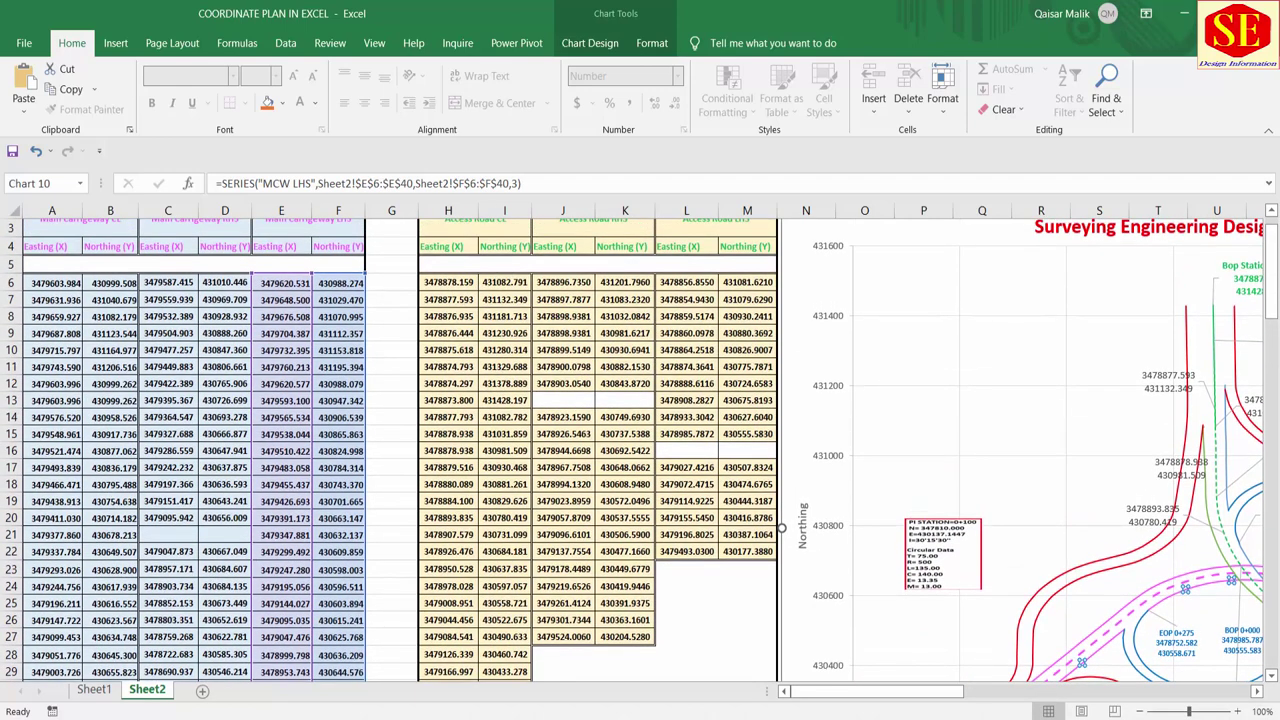
{"action": "left_click_drag", "start_coordinate": [860, 691], "coordinate": [922, 691]}
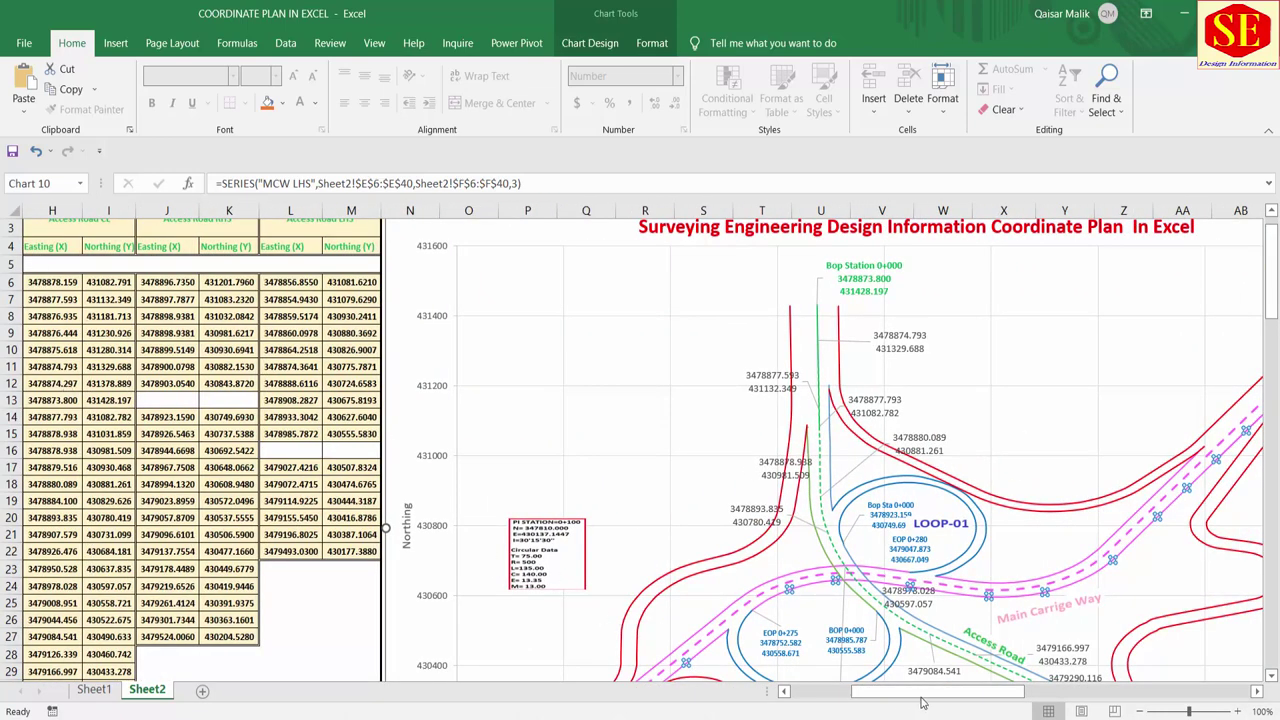
{"action": "left_click_drag", "start_coordinate": [922, 691], "coordinate": [860, 691]}
{"action": "left_click_drag", "start_coordinate": [138, 428], "coordinate": [202, 440]}
Step: Review the main carriageway Easting A6:A13 and Northing cells, then switch to COORDINATE PLAN IN EXCELa
{"action": "left_click", "coordinate": [40, 250]}
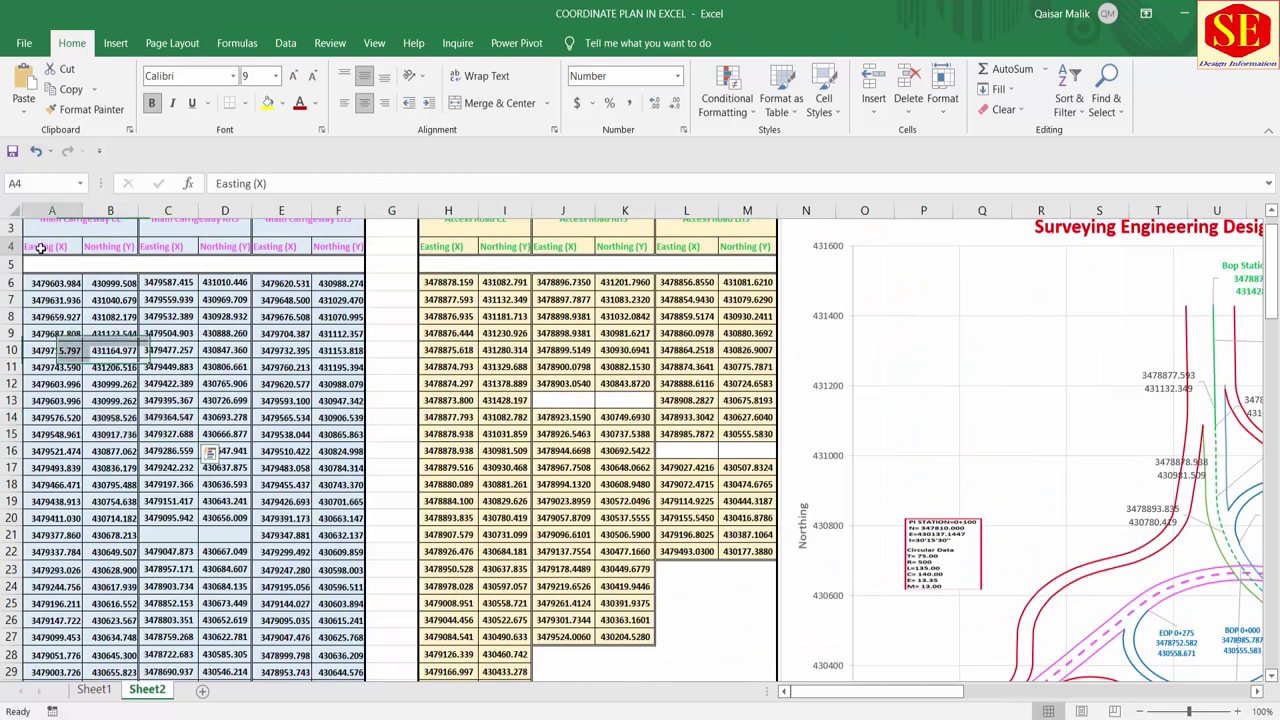
{"action": "left_click", "coordinate": [95, 250]}
{"action": "left_click_drag", "start_coordinate": [46, 283], "coordinate": [38, 418]}
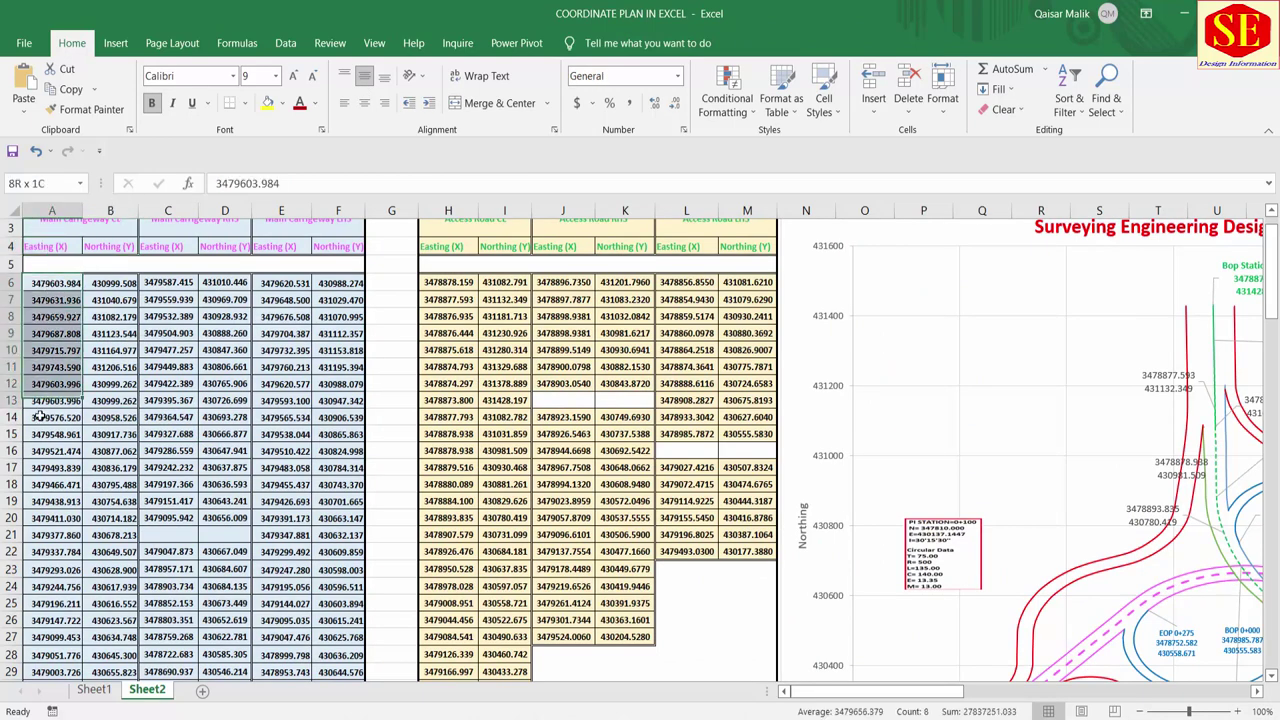
{"action": "left_click", "coordinate": [110, 367]}
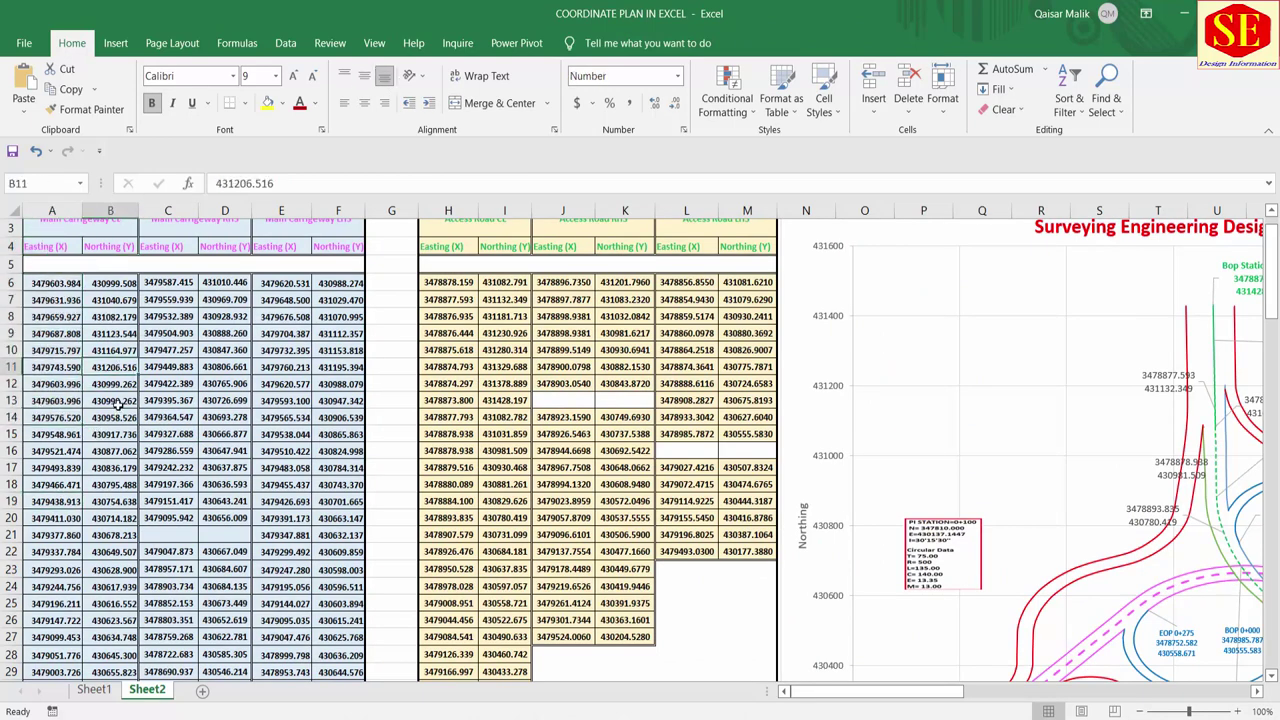
{"action": "left_click", "coordinate": [160, 333]}
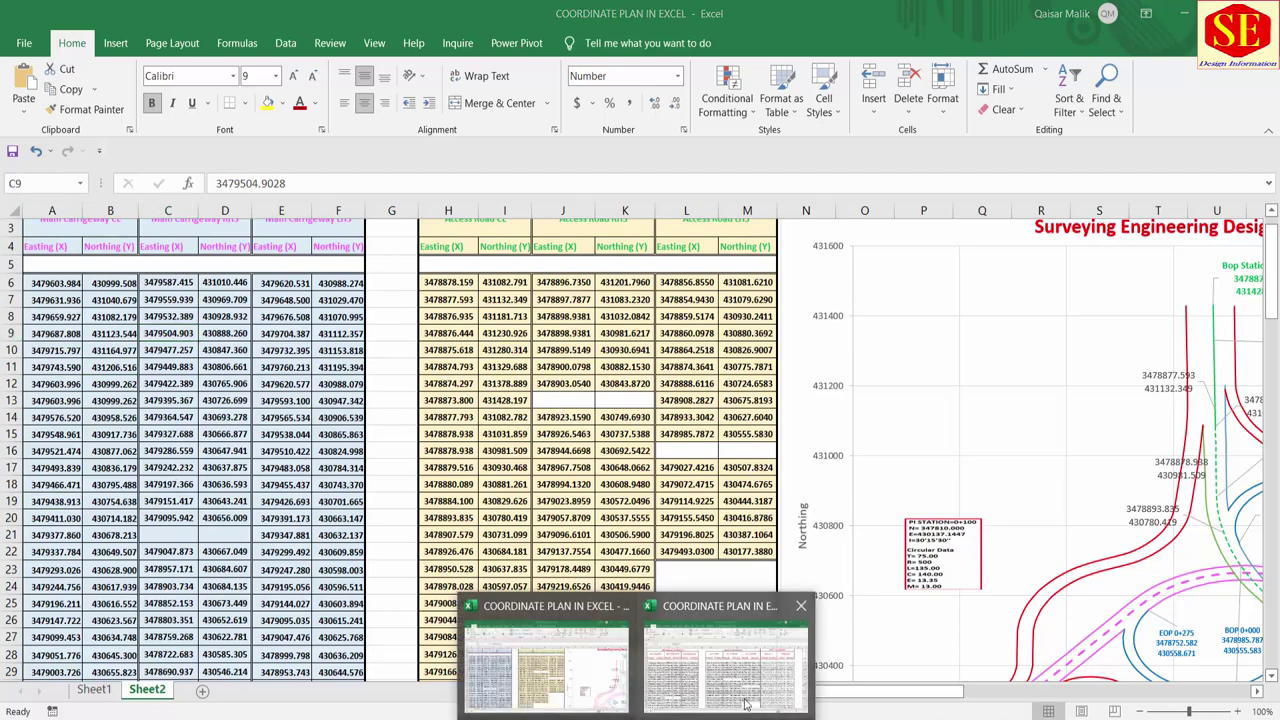
{"action": "left_click", "coordinate": [740, 680]}
{"action": "left_click", "coordinate": [50, 332]}
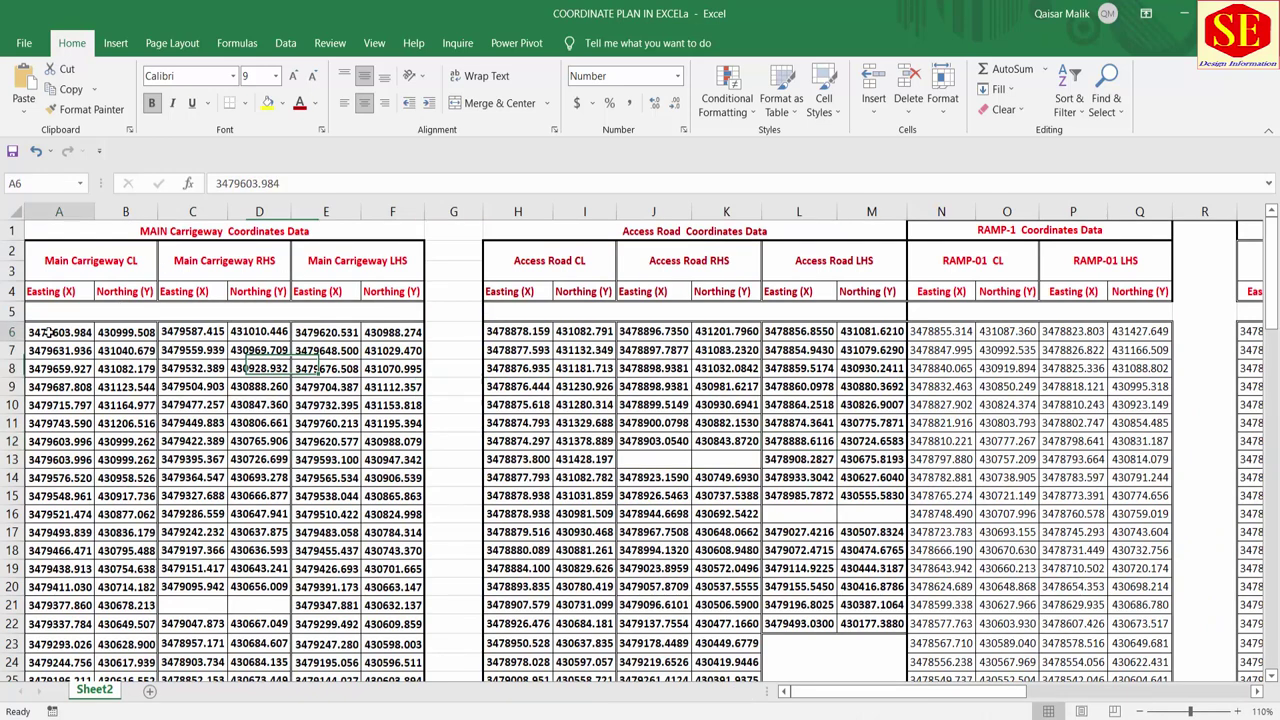
{"action": "left_click", "coordinate": [115, 332]}
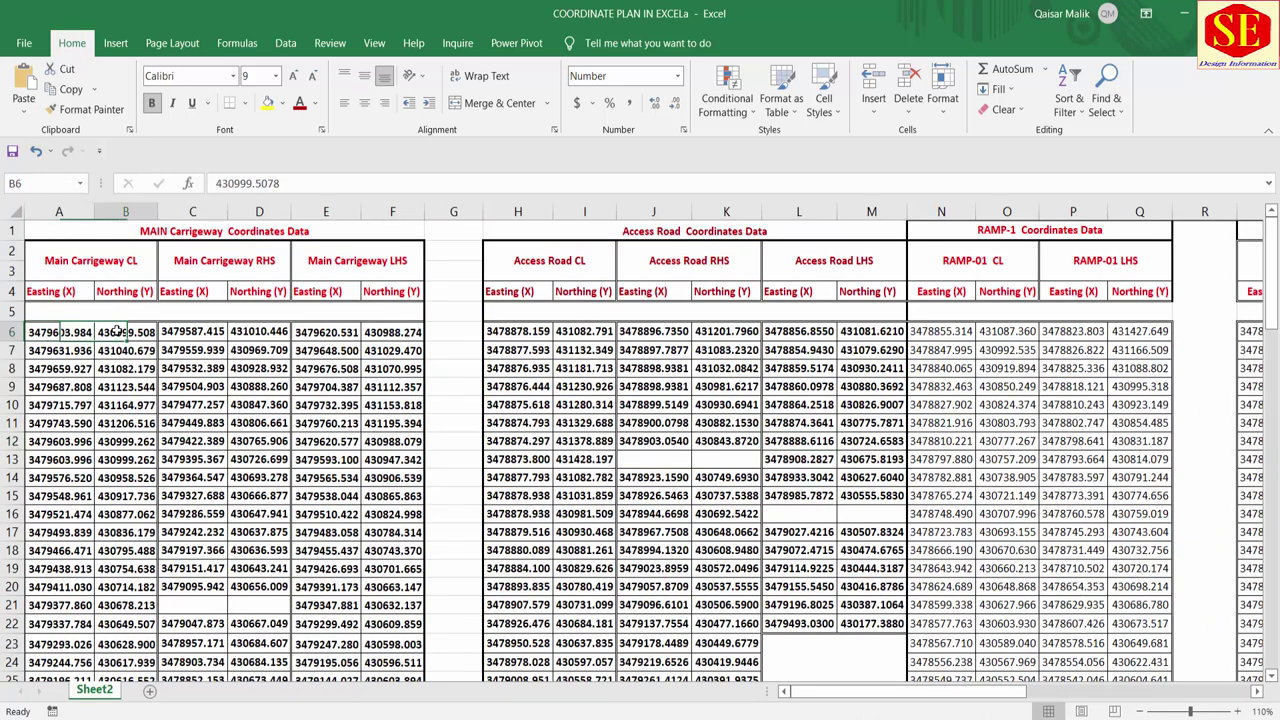
{"action": "left_click", "coordinate": [40, 332]}
{"action": "left_click", "coordinate": [115, 332]}
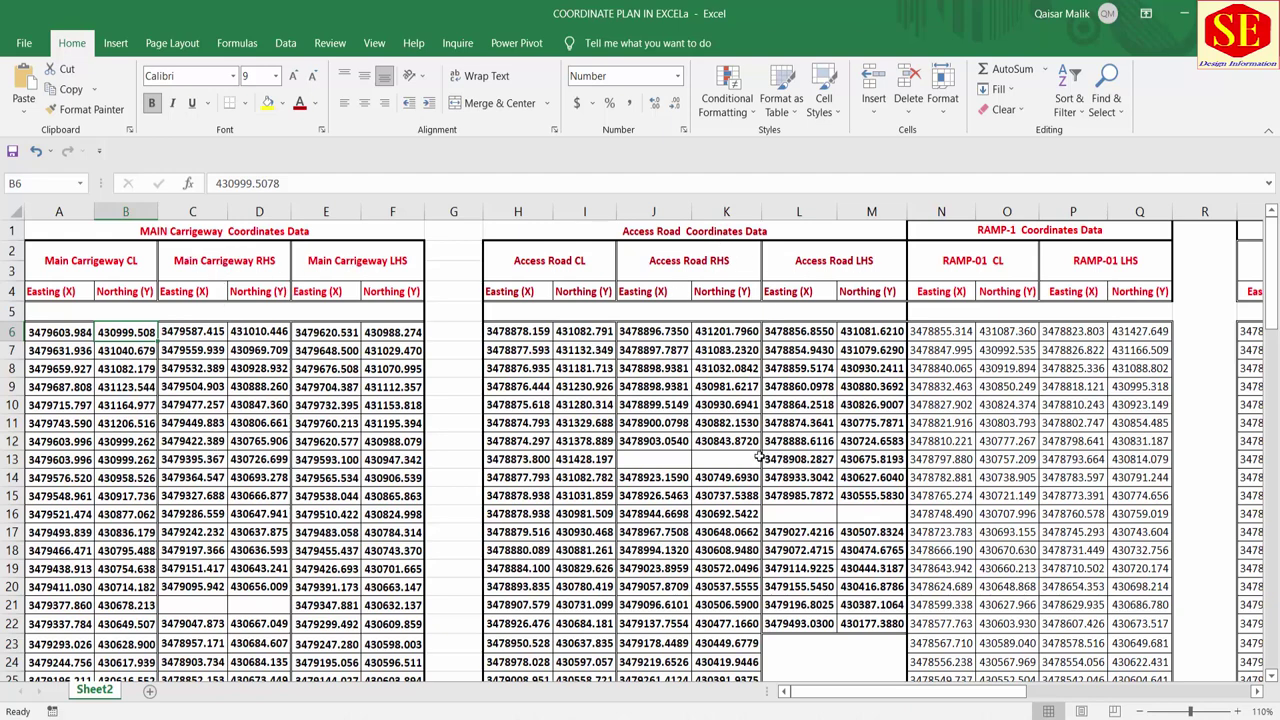
{"action": "mouse_move", "coordinate": [987, 690]}
{"action": "left_mouse_down"}
{"action": "mouse_move", "coordinate": [1095, 693]}
{"action": "mouse_move", "coordinate": [919, 693]}
{"action": "left_mouse_up"}
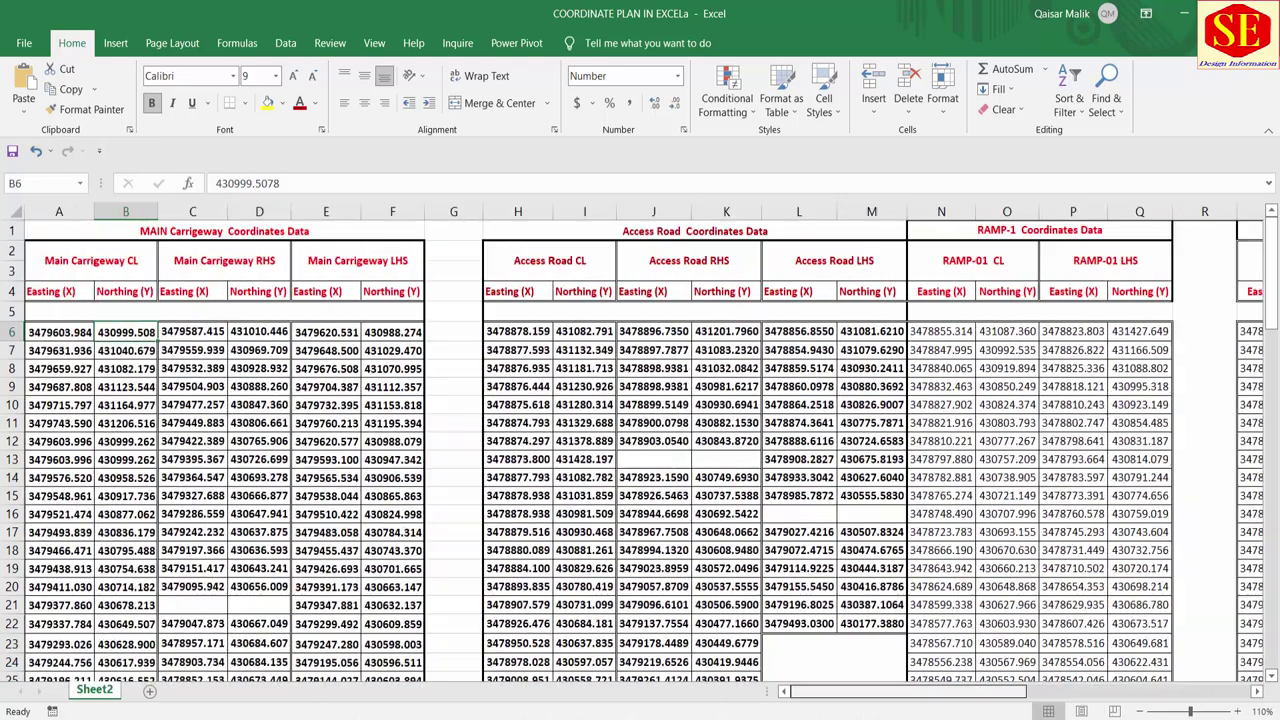
{"action": "left_click", "coordinate": [300, 352]}
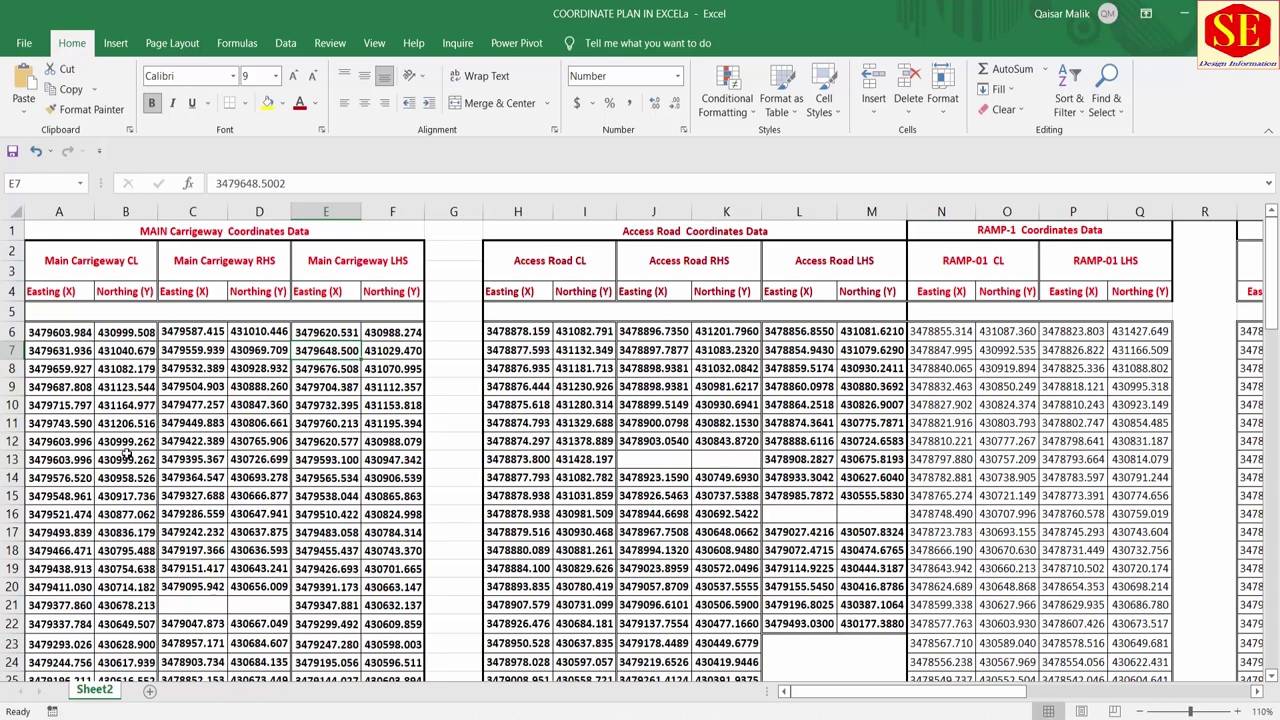
{"action": "scroll", "coordinate": [125, 452], "scroll_direction": "down", "scroll_amount": 3}
{"action": "scroll", "coordinate": [122, 414], "scroll_direction": "up", "scroll_amount": 3}
{"action": "left_click", "coordinate": [117, 385]}
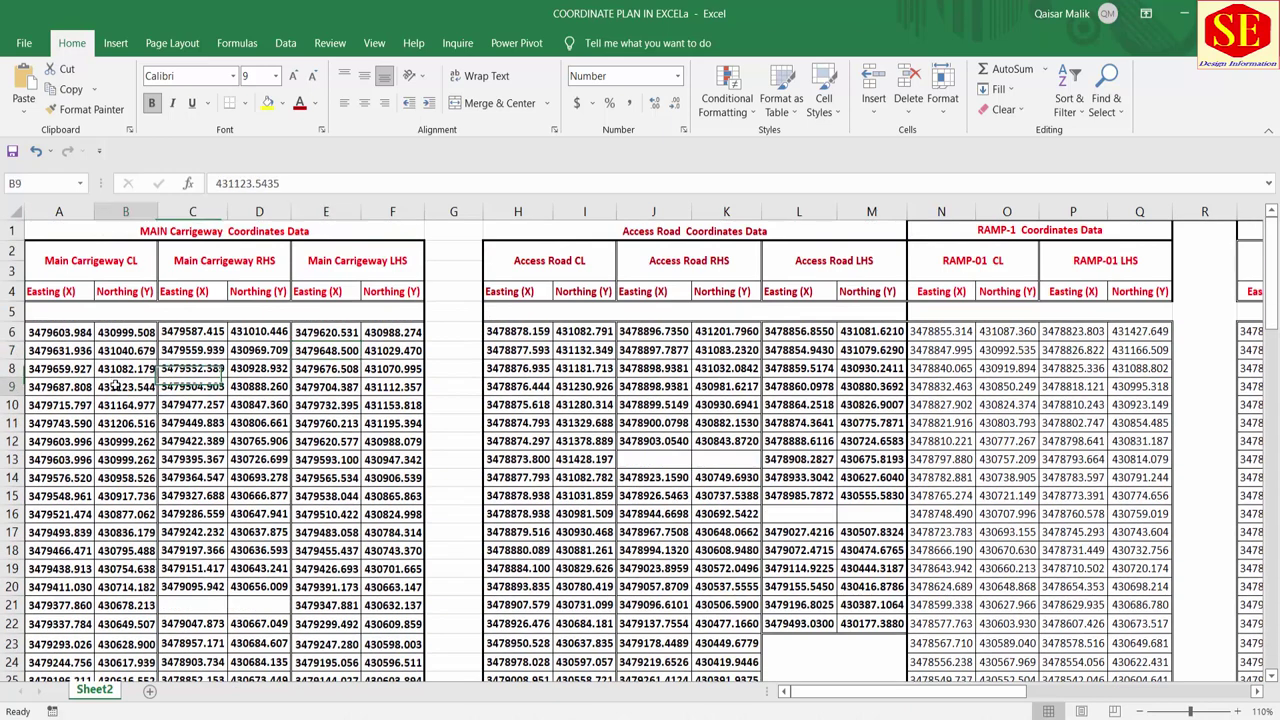
{"action": "key", "text": "Down"}
{"action": "key", "text": "Down"}
{"action": "key", "text": "Down"}
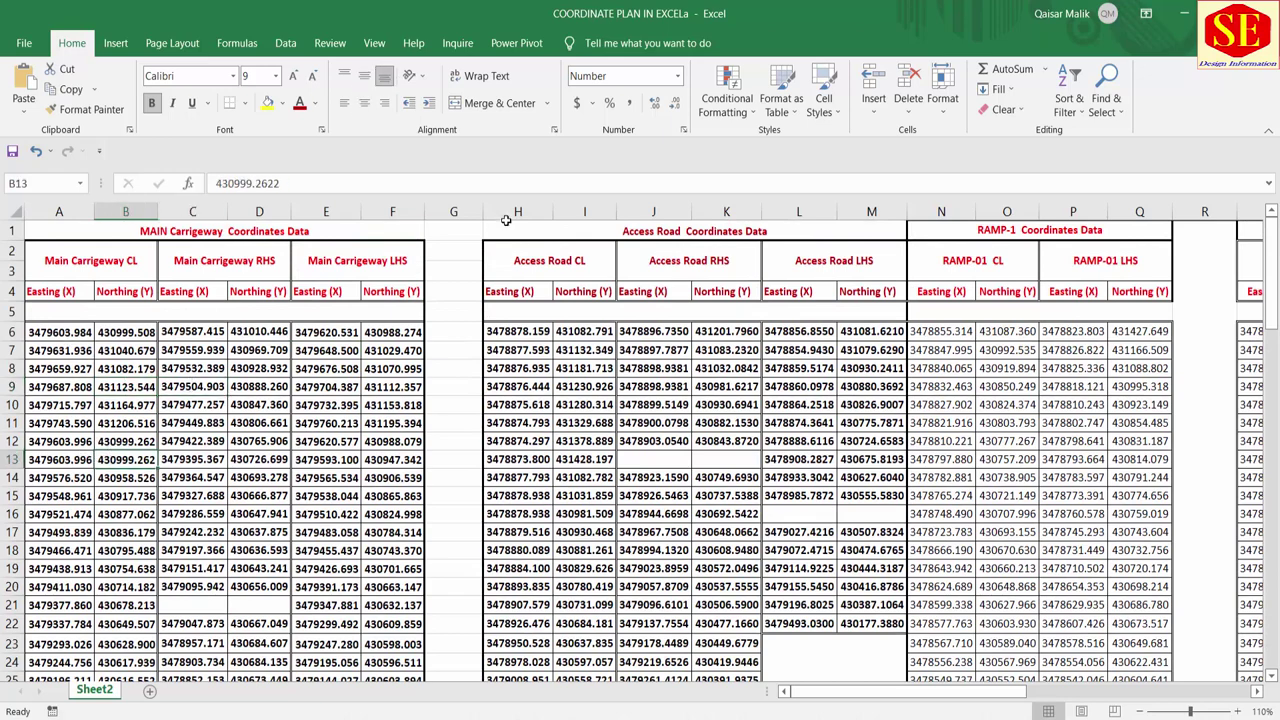
{"action": "left_click_drag", "start_coordinate": [453, 211], "coordinate": [1078, 211]}
Step: Insert ten blank columns at G:P and merge the G2:Q23 block into one cell
{"action": "right_click", "coordinate": [1080, 212]}
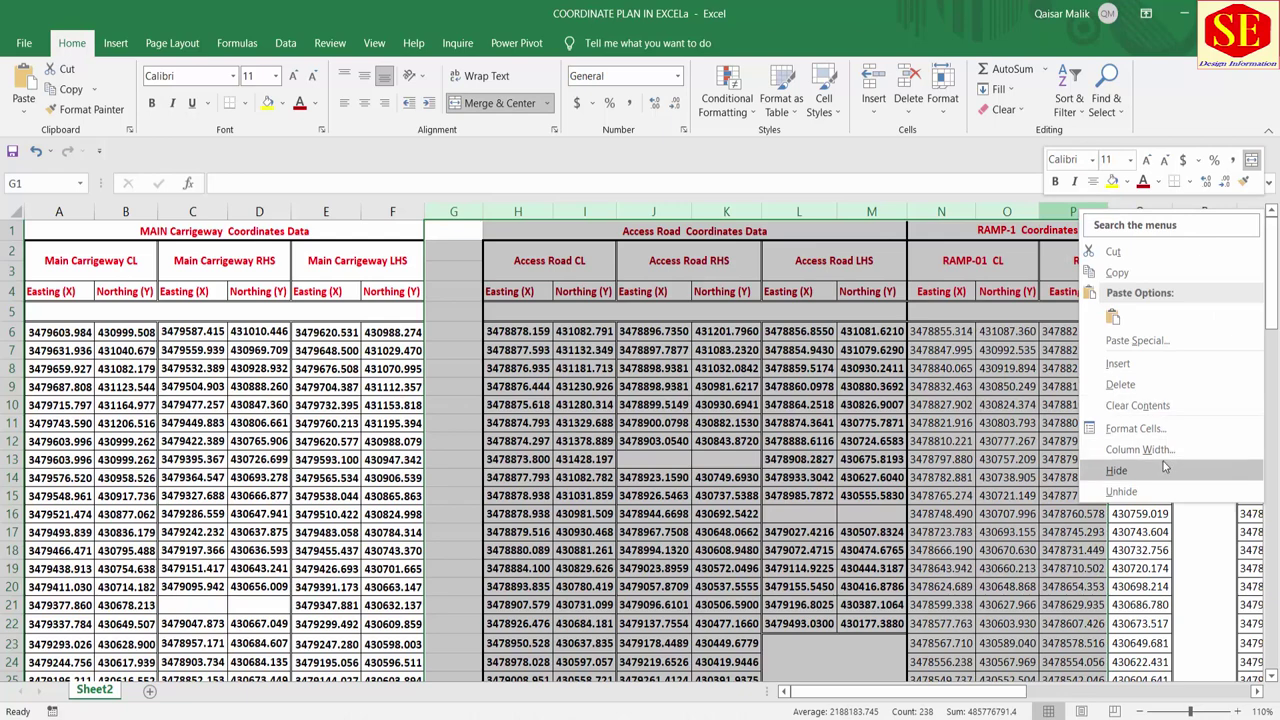
{"action": "left_click", "coordinate": [1118, 364]}
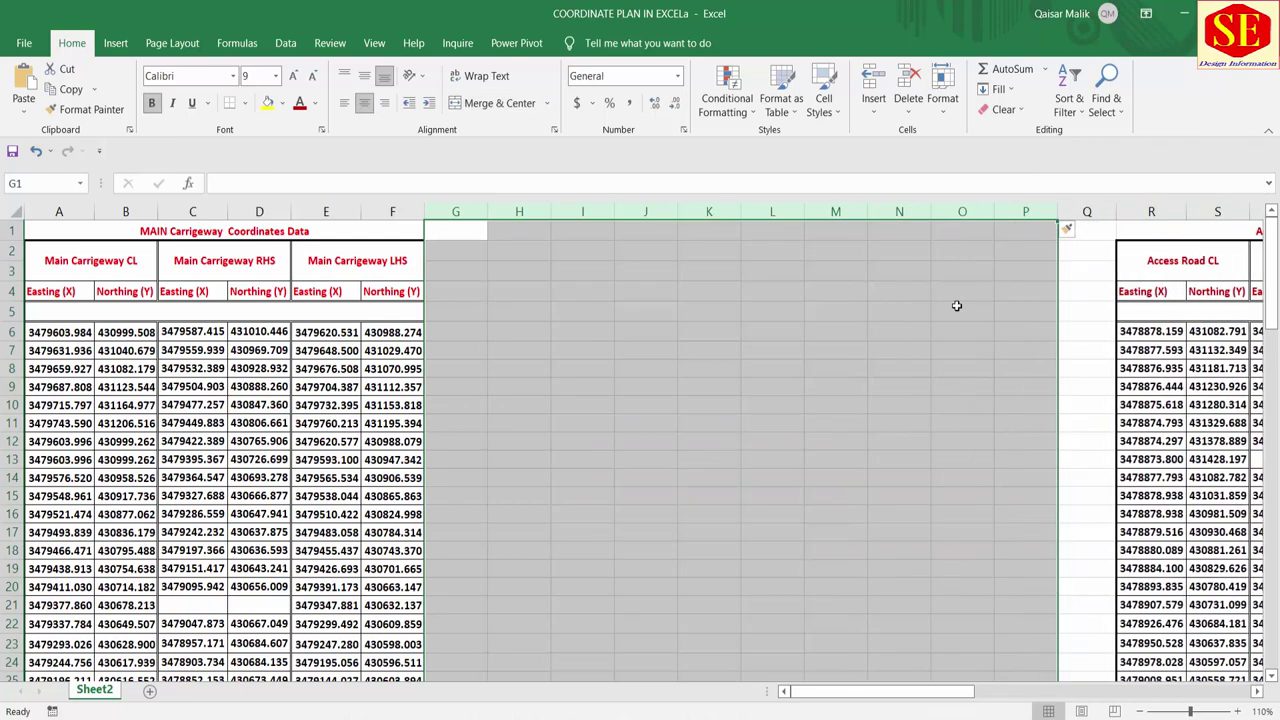
{"action": "left_click_drag", "start_coordinate": [891, 691], "coordinate": [901, 691]}
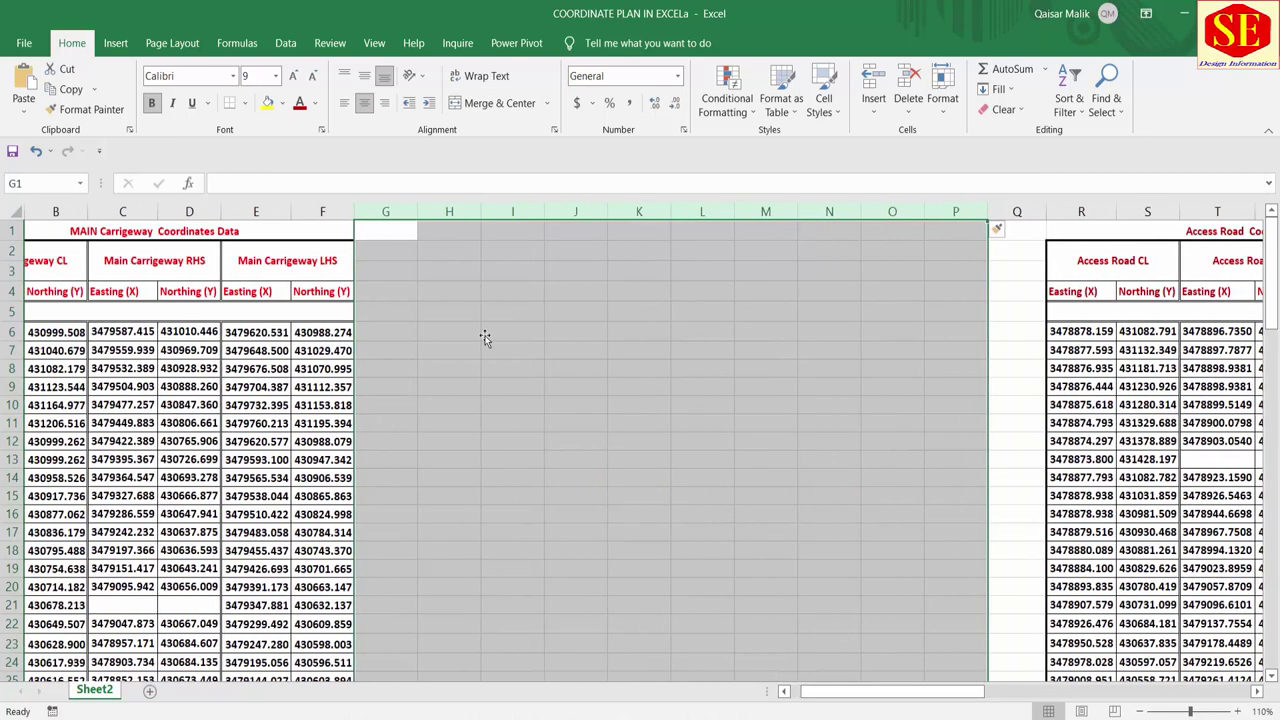
{"action": "left_click", "coordinate": [484, 338]}
{"action": "mouse_move", "coordinate": [374, 251]}
{"action": "left_mouse_down"}
{"action": "mouse_move", "coordinate": [1025, 679]}
{"action": "mouse_move", "coordinate": [1019, 660]}
{"action": "left_mouse_up"}
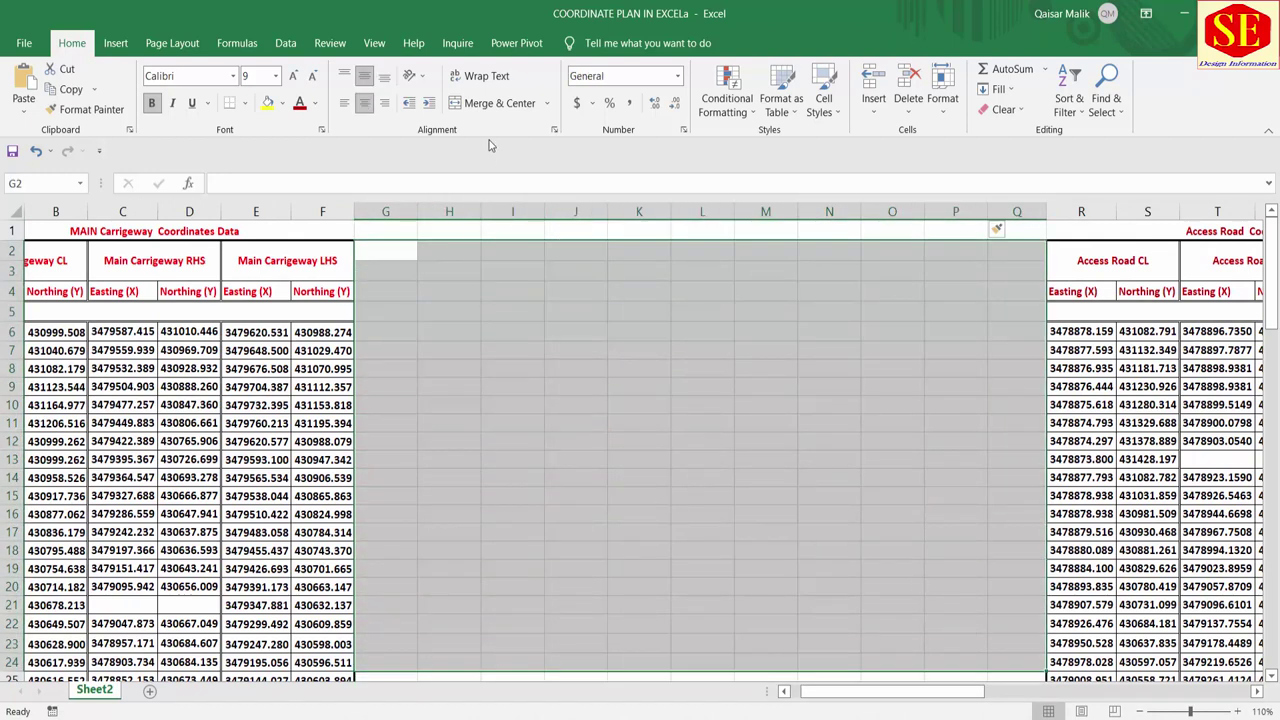
{"action": "left_click", "coordinate": [492, 103]}
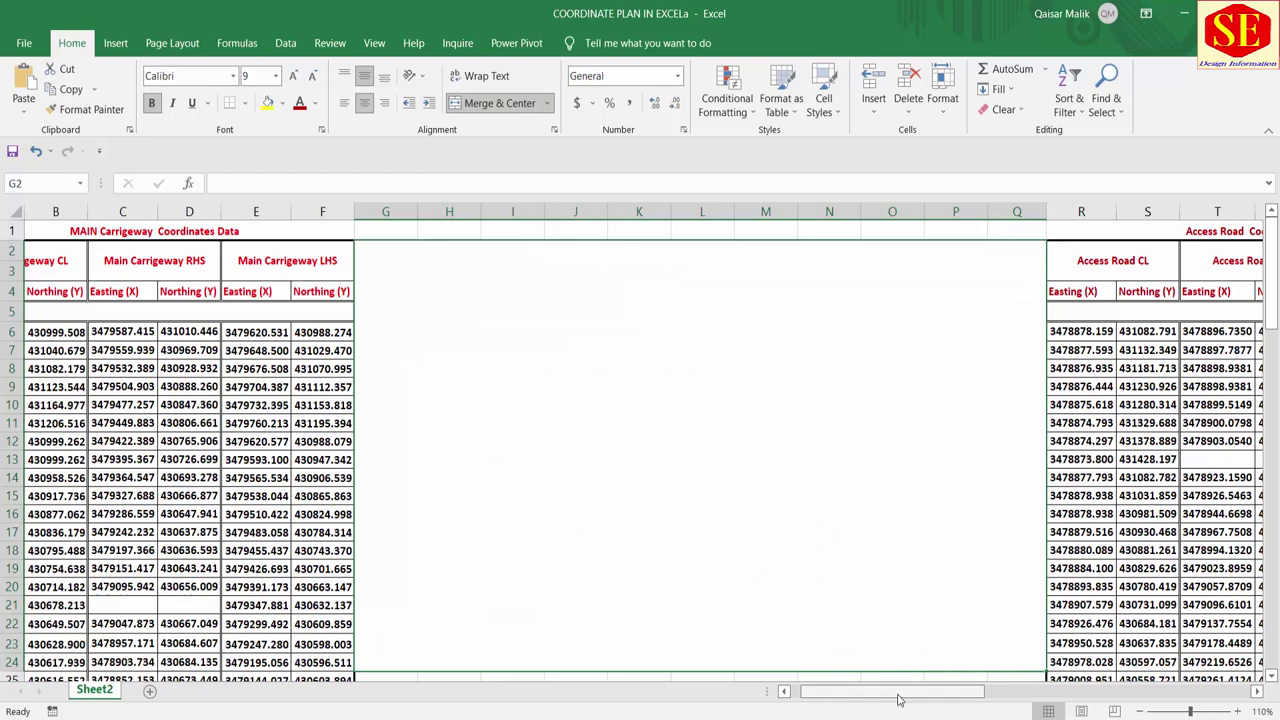
{"action": "left_click_drag", "start_coordinate": [905, 708], "coordinate": [877, 707]}
Step: Select the Main Carriageway CL Easting and Northing values A6:B48
{"action": "left_click", "coordinate": [50, 336]}
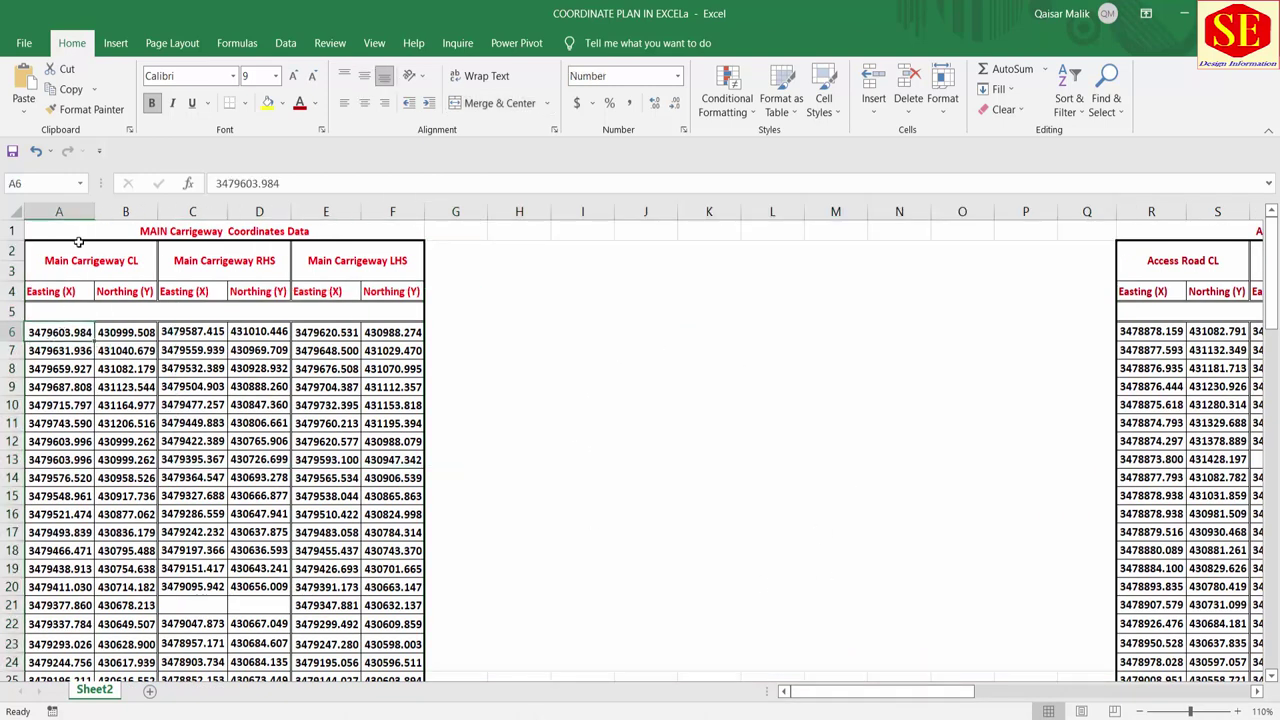
{"action": "scroll", "coordinate": [62, 568], "scroll_direction": "down", "scroll_amount": 2}
{"action": "scroll", "coordinate": [66, 570], "scroll_direction": "down", "scroll_amount": 4}
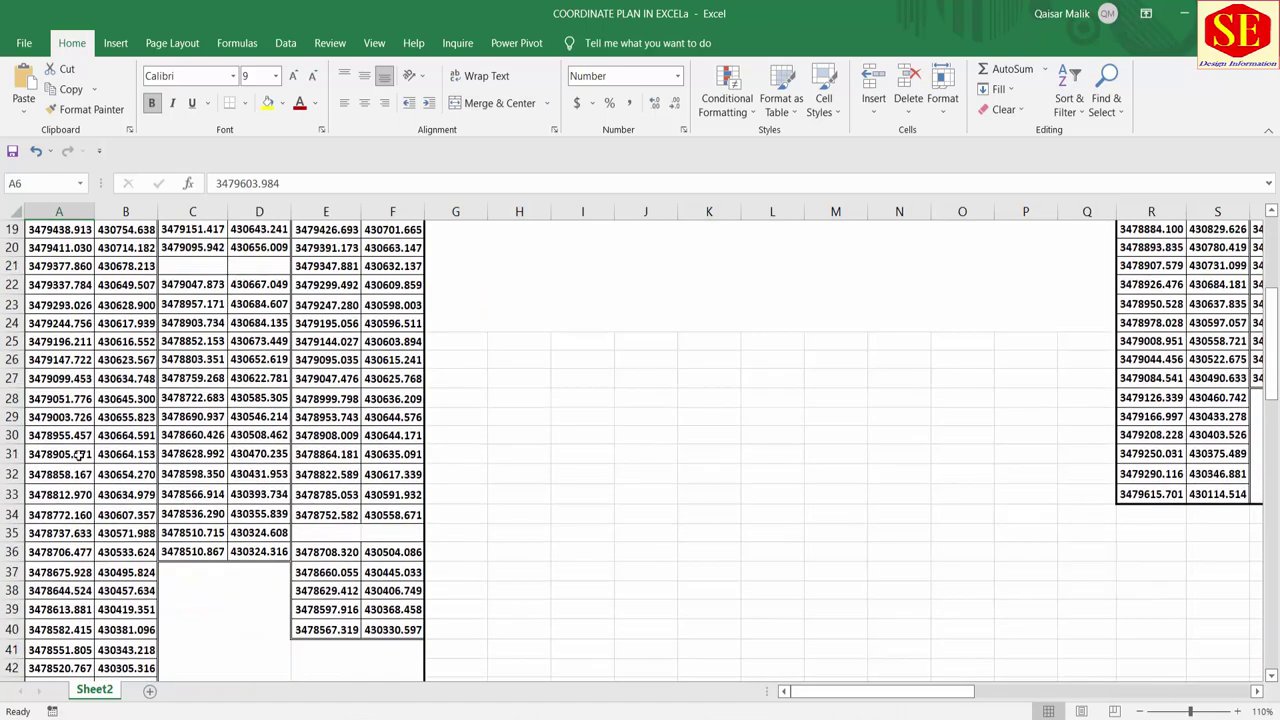
{"action": "scroll", "coordinate": [70, 572], "scroll_direction": "down", "scroll_amount": 2}
{"action": "scroll", "coordinate": [74, 575], "scroll_direction": "down", "scroll_amount": 2}
{"action": "scroll", "coordinate": [76, 570], "scroll_direction": "up", "scroll_amount": 6}
{"action": "scroll", "coordinate": [86, 530], "scroll_direction": "up", "scroll_amount": 4}
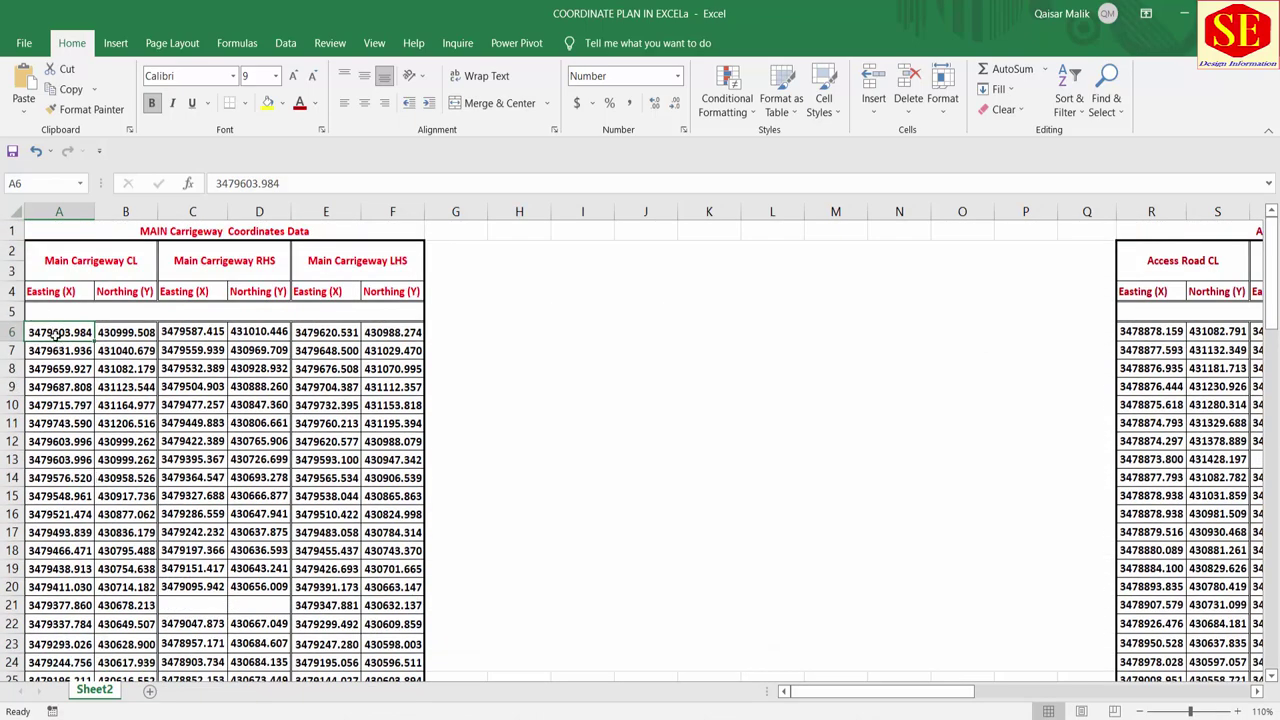
{"action": "mouse_move", "coordinate": [62, 332]}
{"action": "left_mouse_down"}
{"action": "mouse_move", "coordinate": [140, 648]}
{"action": "mouse_move", "coordinate": [128, 615]}
{"action": "left_mouse_up"}
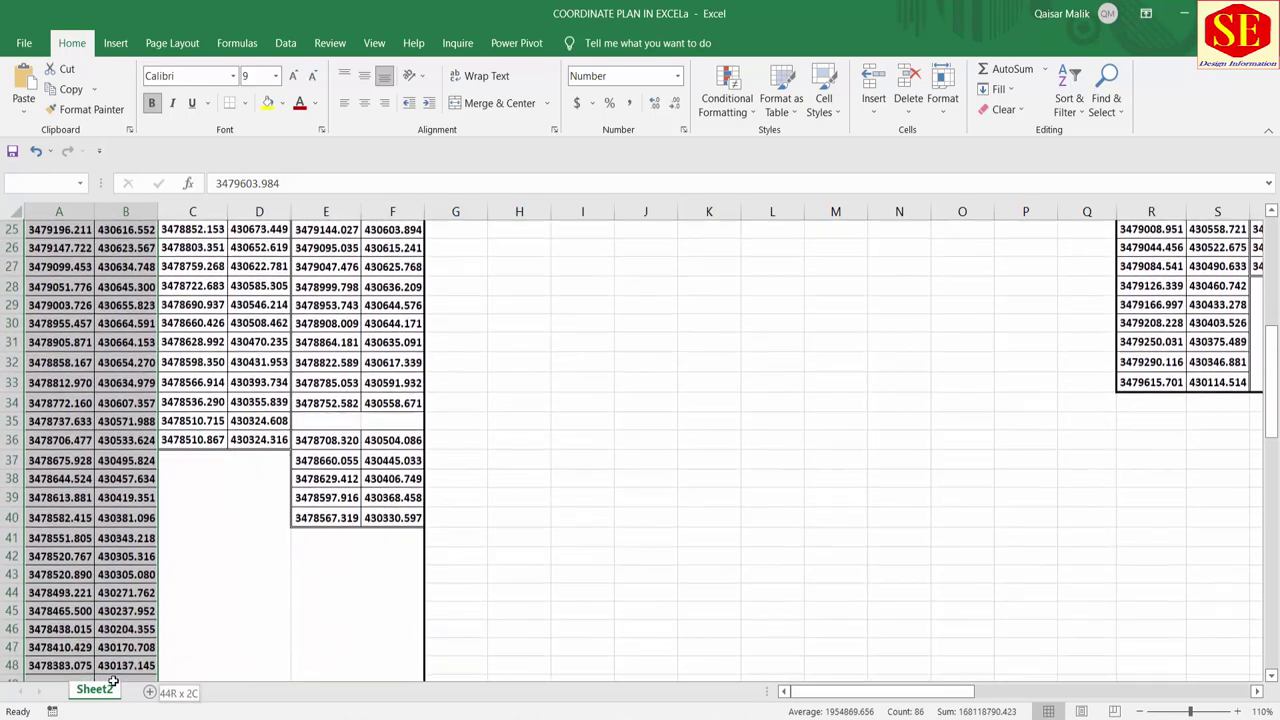
{"action": "scroll", "coordinate": [104, 432], "scroll_direction": "up", "scroll_amount": 3}
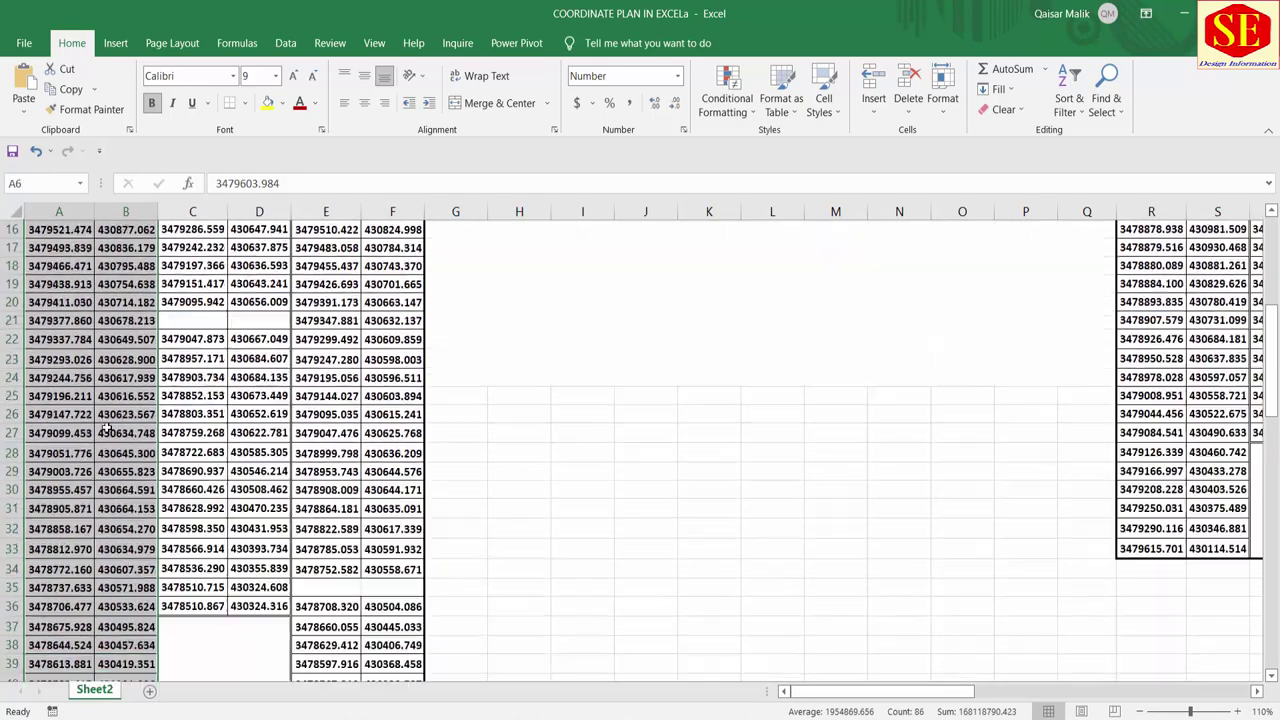
{"action": "scroll", "coordinate": [123, 383], "scroll_direction": "up", "scroll_amount": 3}
{"action": "scroll", "coordinate": [126, 476], "scroll_direction": "up", "scroll_amount": 3}
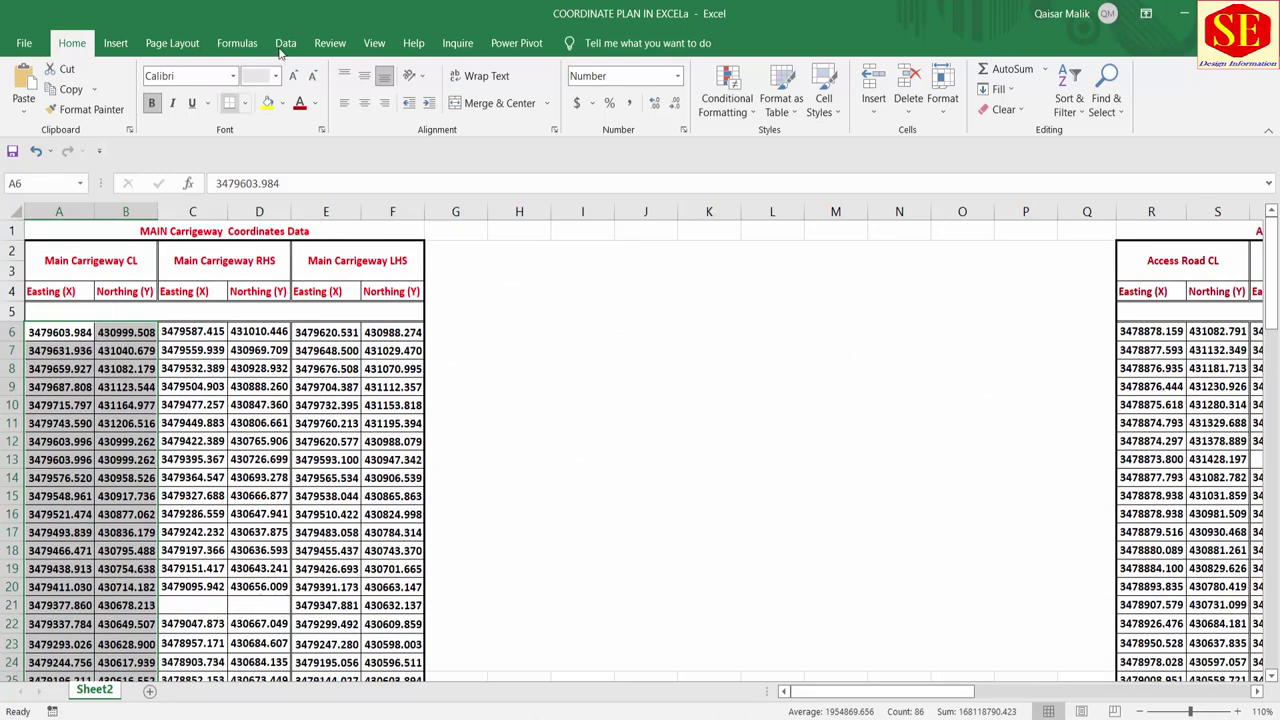
Step: Insert a scatter chart with smooth lines from the selected coordinates
{"action": "left_click", "coordinate": [115, 43]}
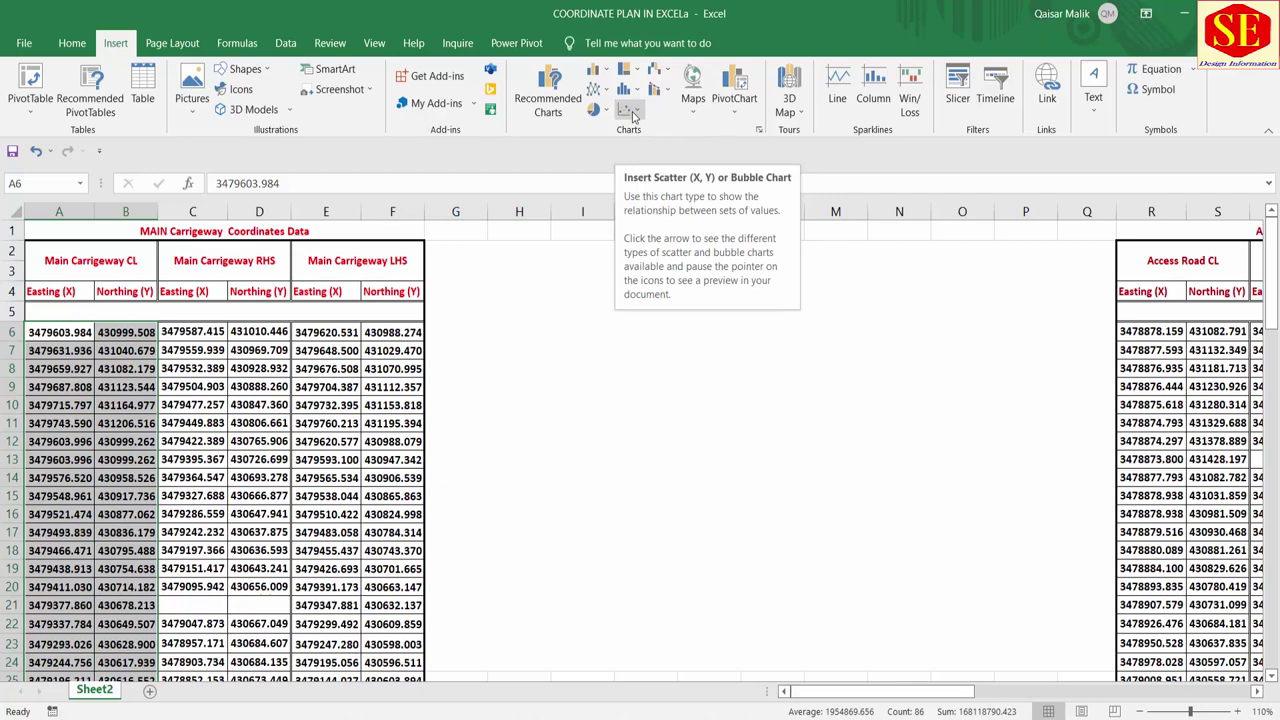
{"action": "left_click", "coordinate": [632, 116]}
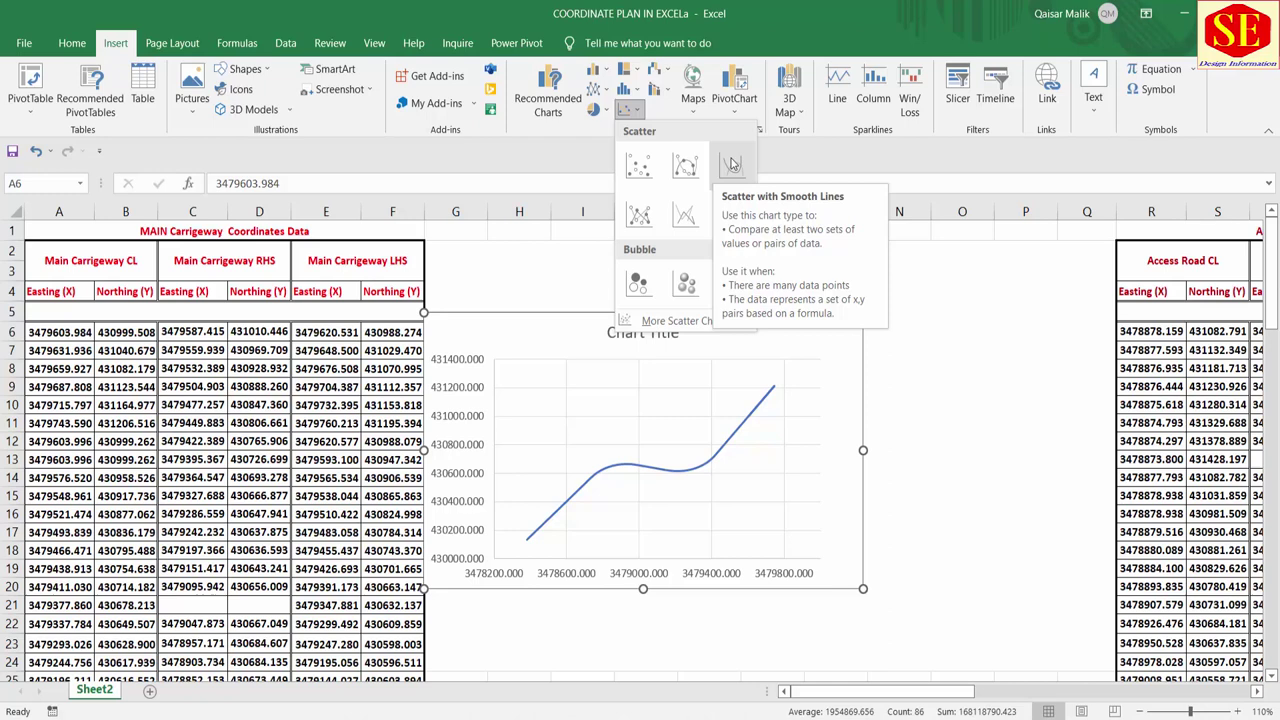
{"action": "left_click", "coordinate": [732, 164]}
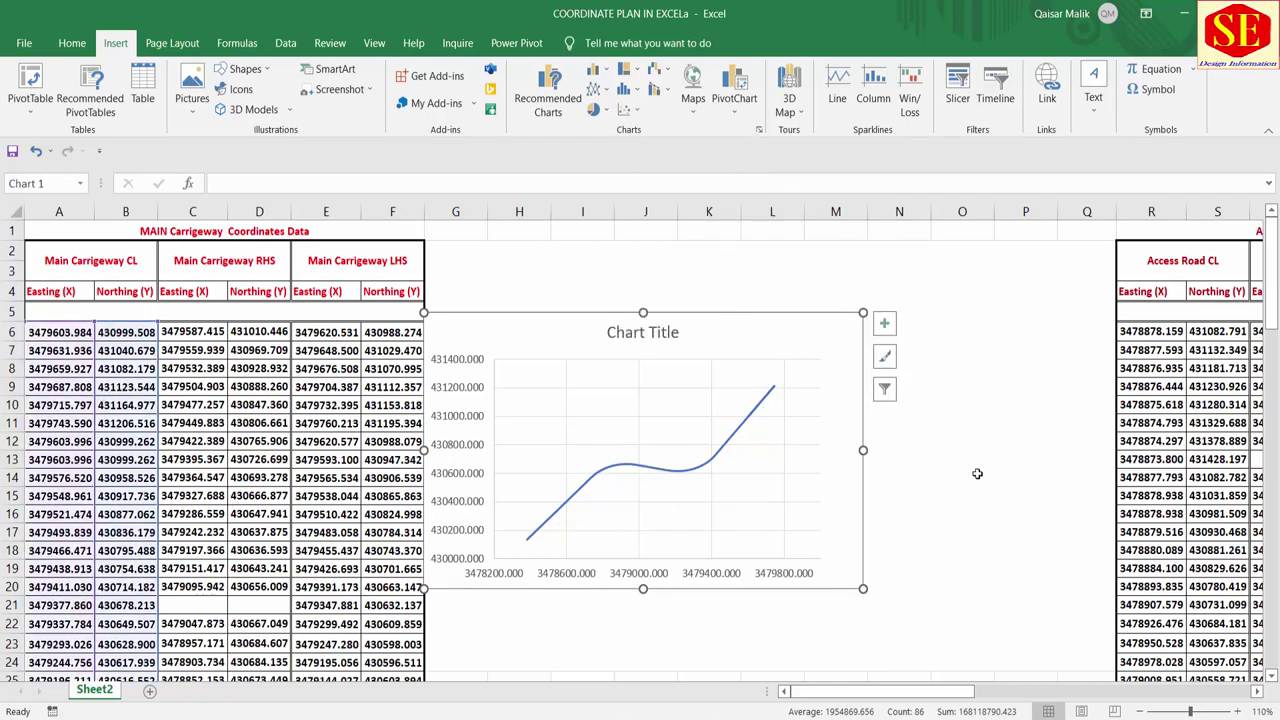
Step: Widen the chart, stretch its top up to row 2, make it taller and select its series
{"action": "left_click_drag", "start_coordinate": [862, 451], "coordinate": [1111, 451]}
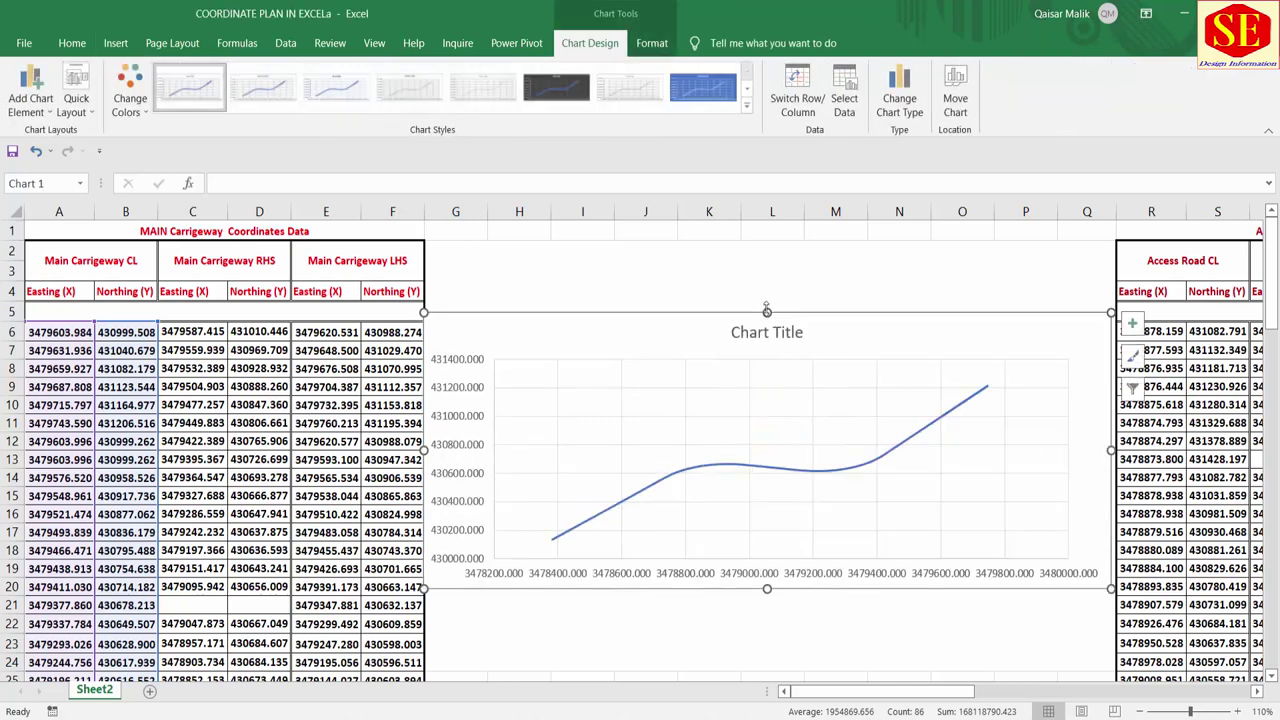
{"action": "left_click_drag", "start_coordinate": [767, 312], "coordinate": [771, 240]}
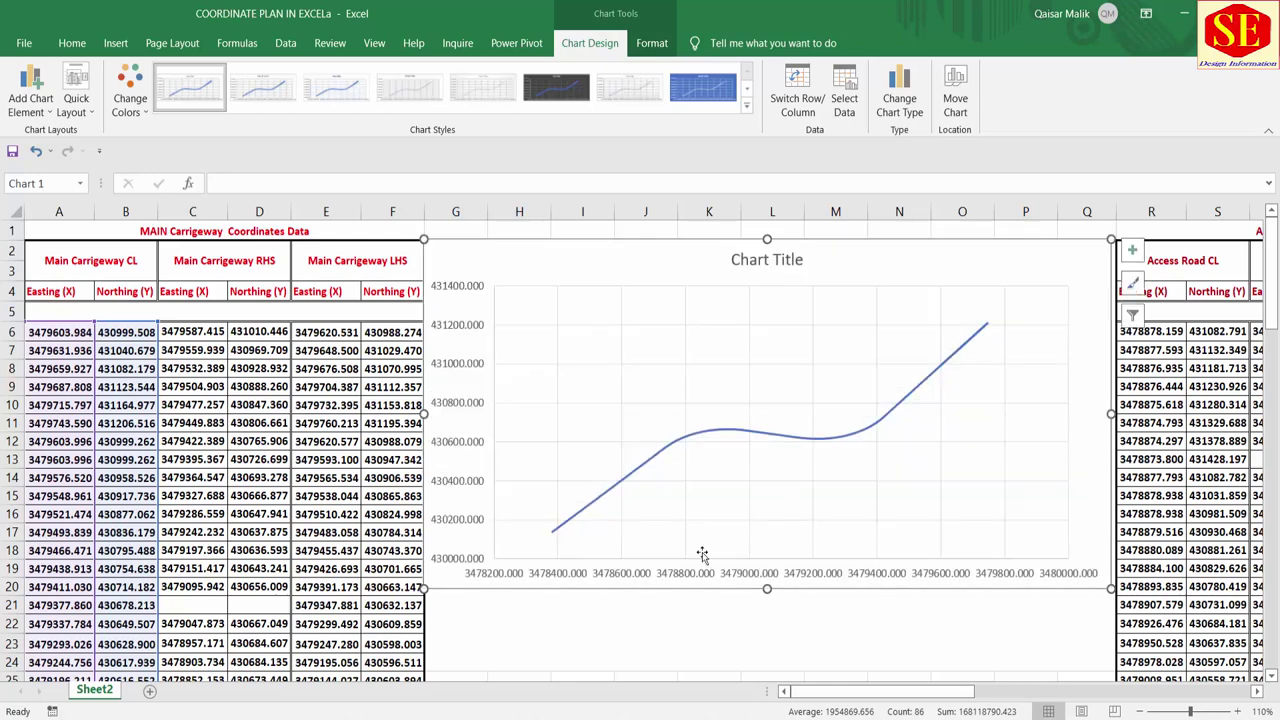
{"action": "left_click_drag", "start_coordinate": [766, 590], "coordinate": [767, 645]}
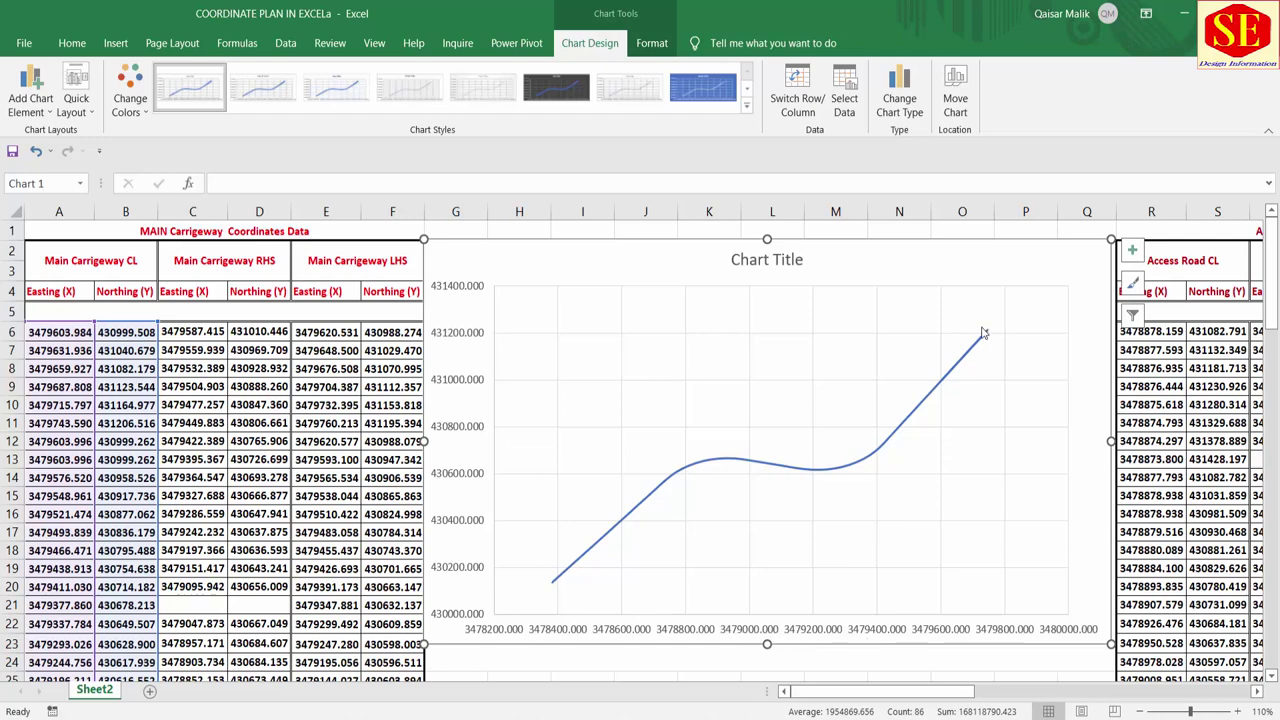
{"action": "left_click", "coordinate": [960, 350]}
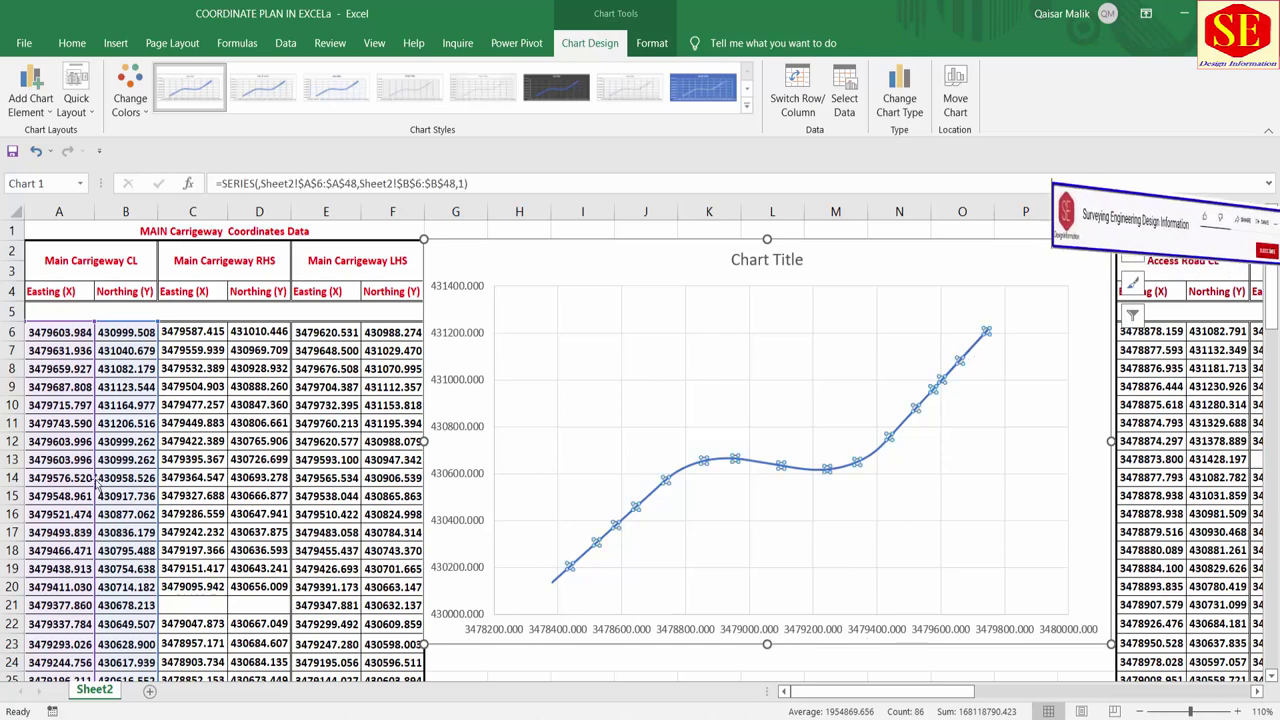
{"action": "left_click", "coordinate": [35, 393]}
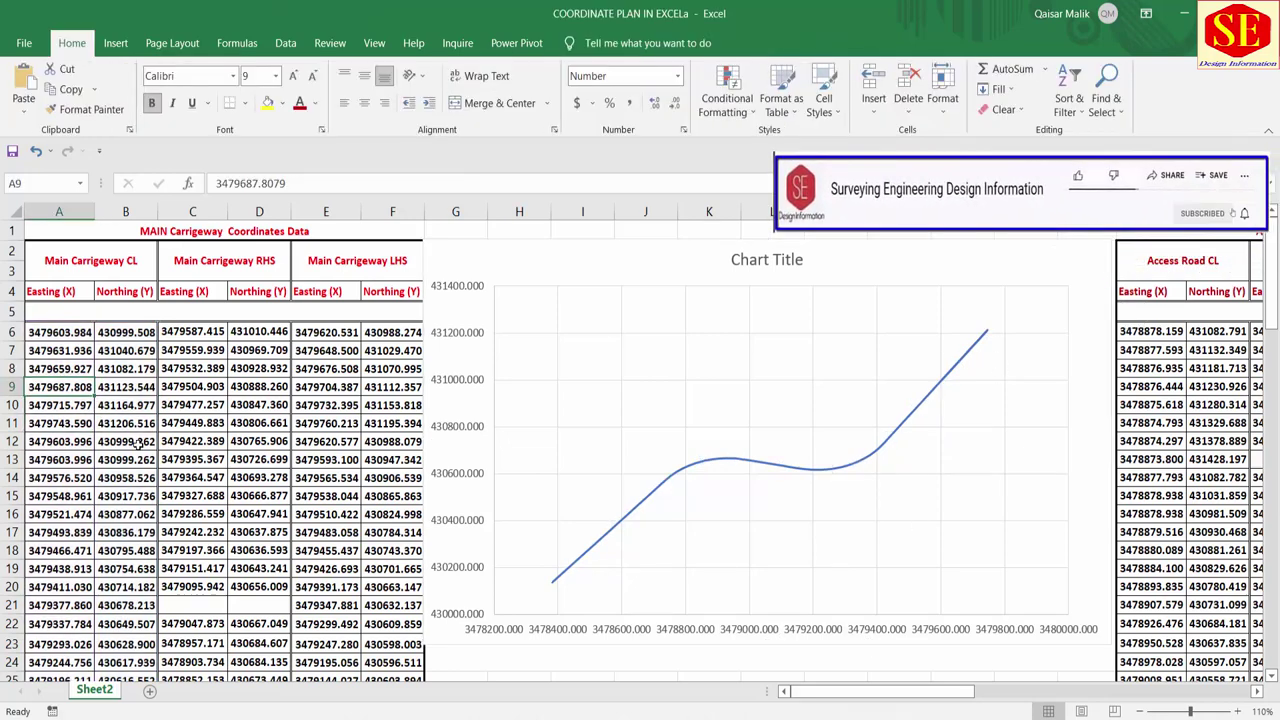
{"action": "key", "text": "Down"}
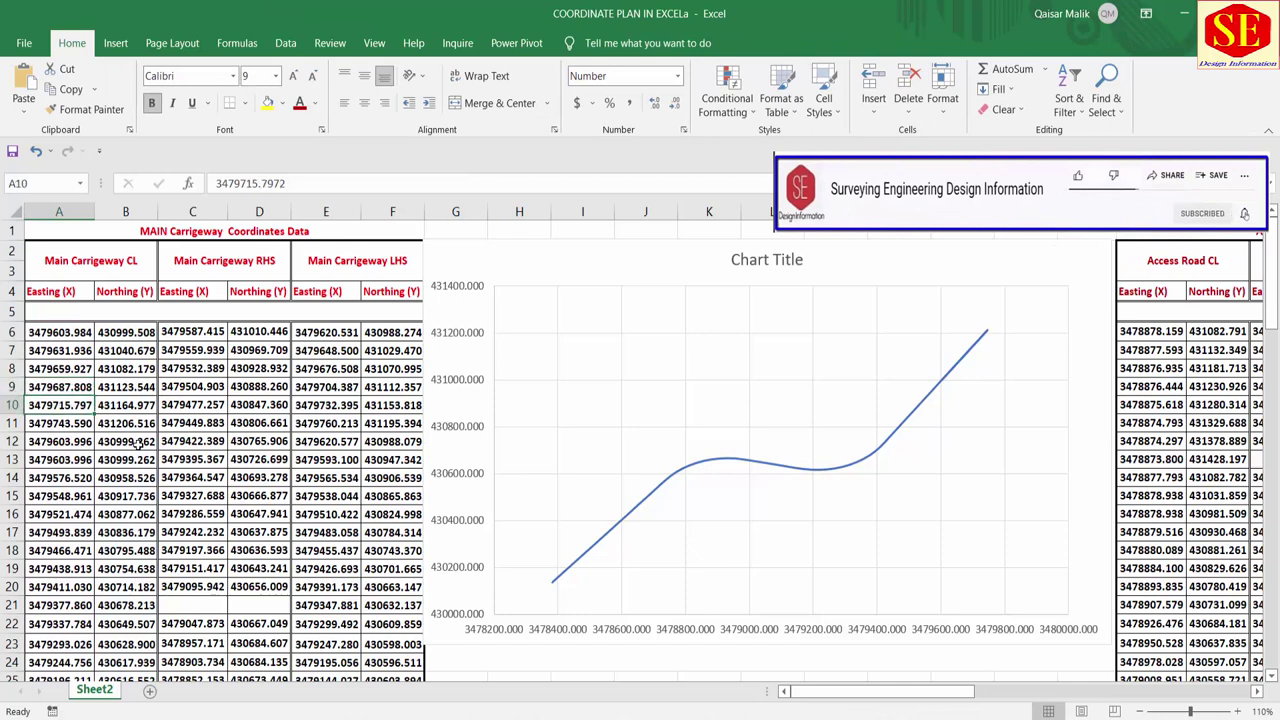
{"action": "double_click", "coordinate": [57, 402]}
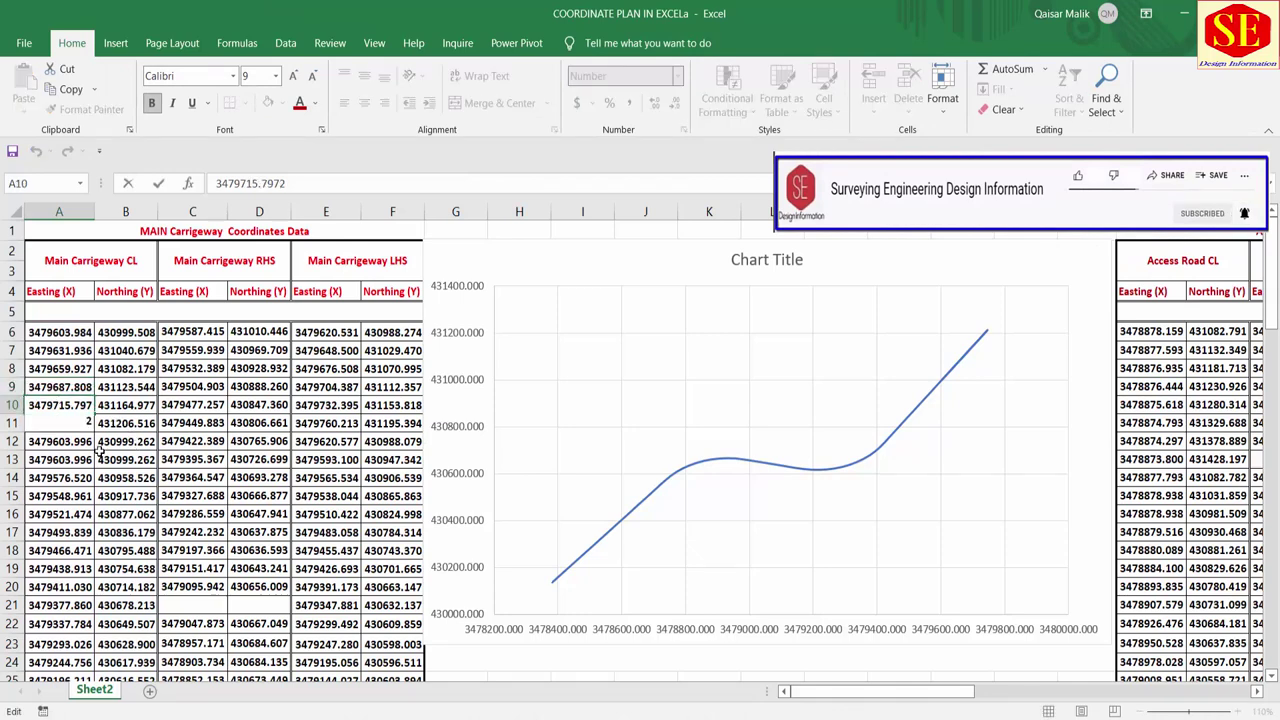
{"action": "key", "text": "Escape"}
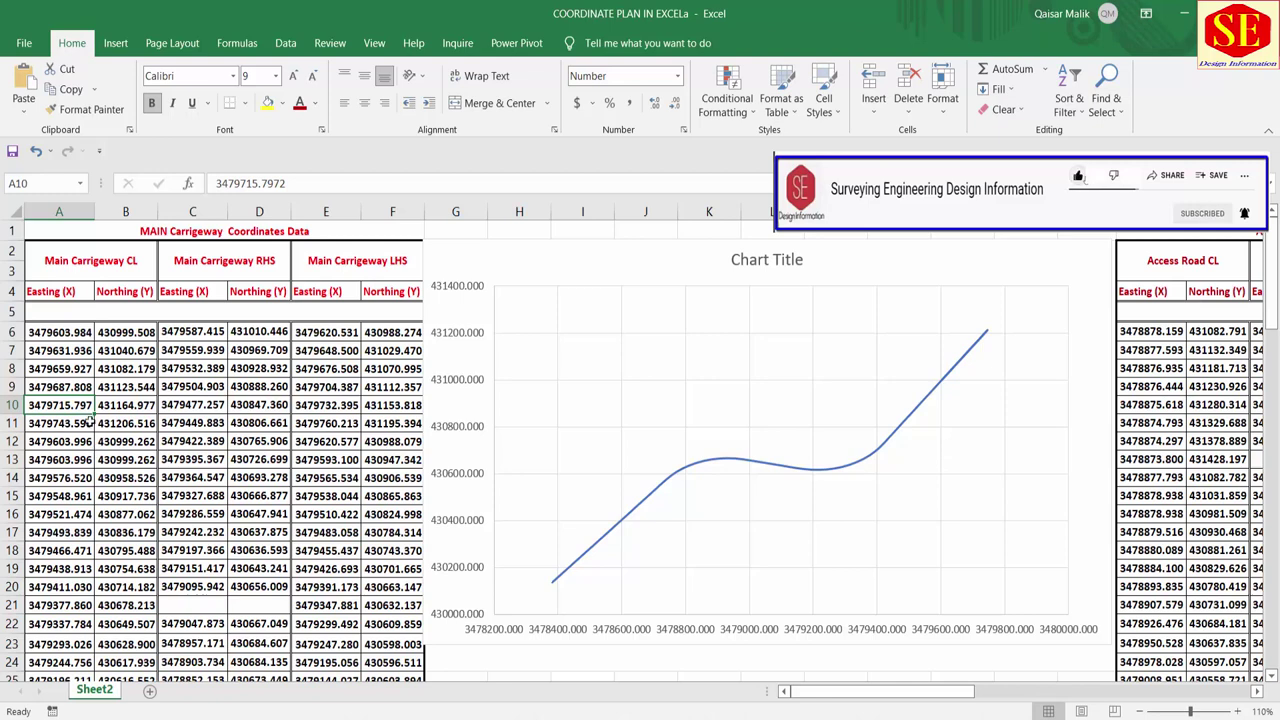
{"action": "left_click", "coordinate": [88, 423]}
{"action": "type", "text": "333"}
{"action": "key", "text": "Return"}
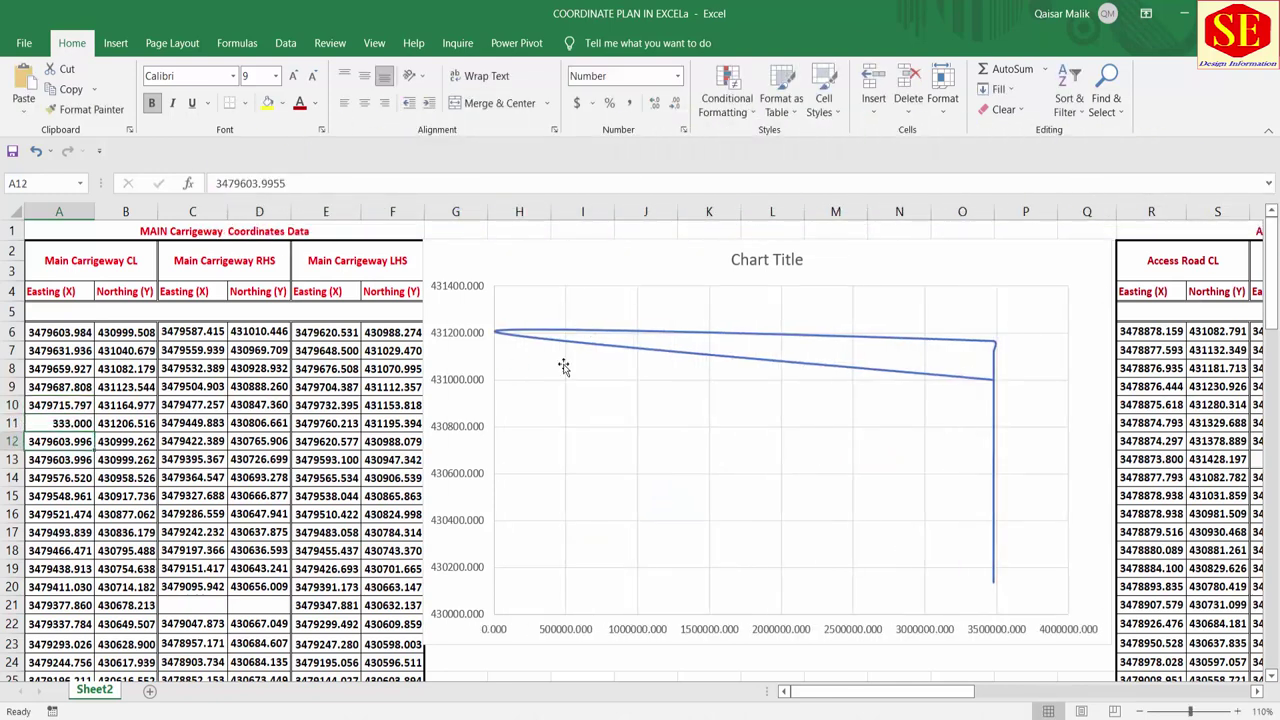
{"action": "key", "text": "ctrl+z"}
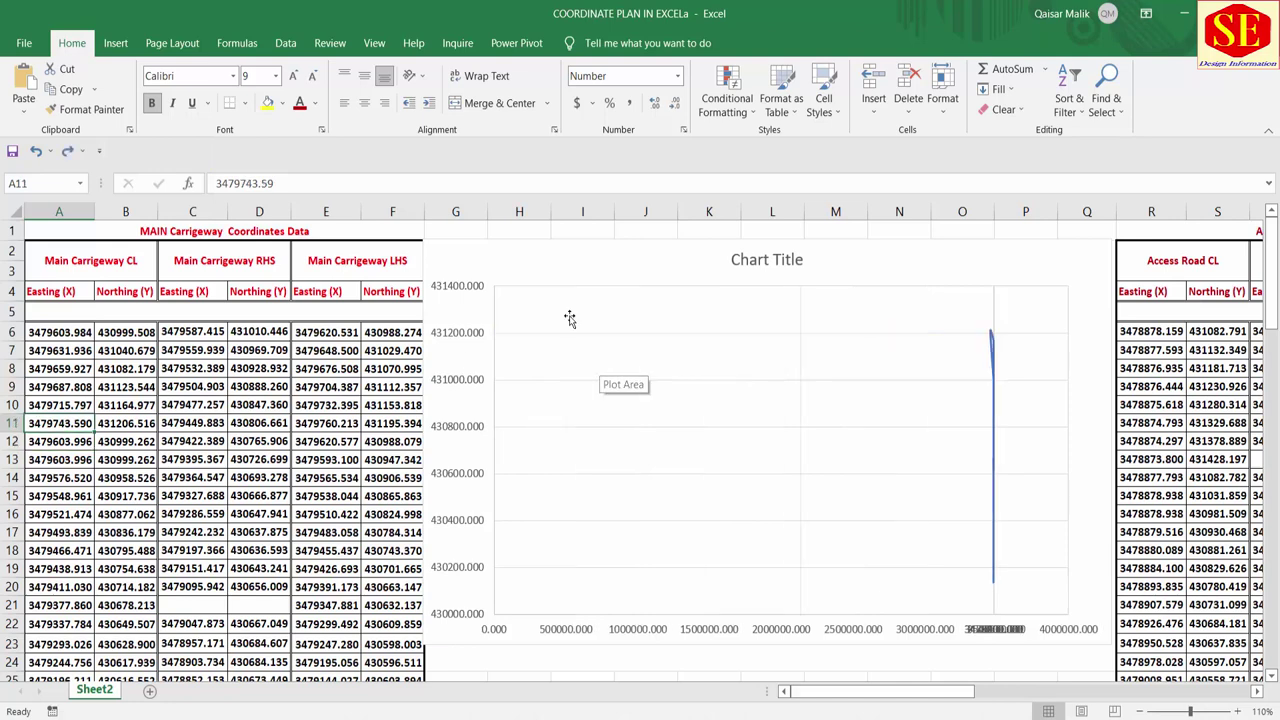
{"action": "left_click", "coordinate": [150, 441]}
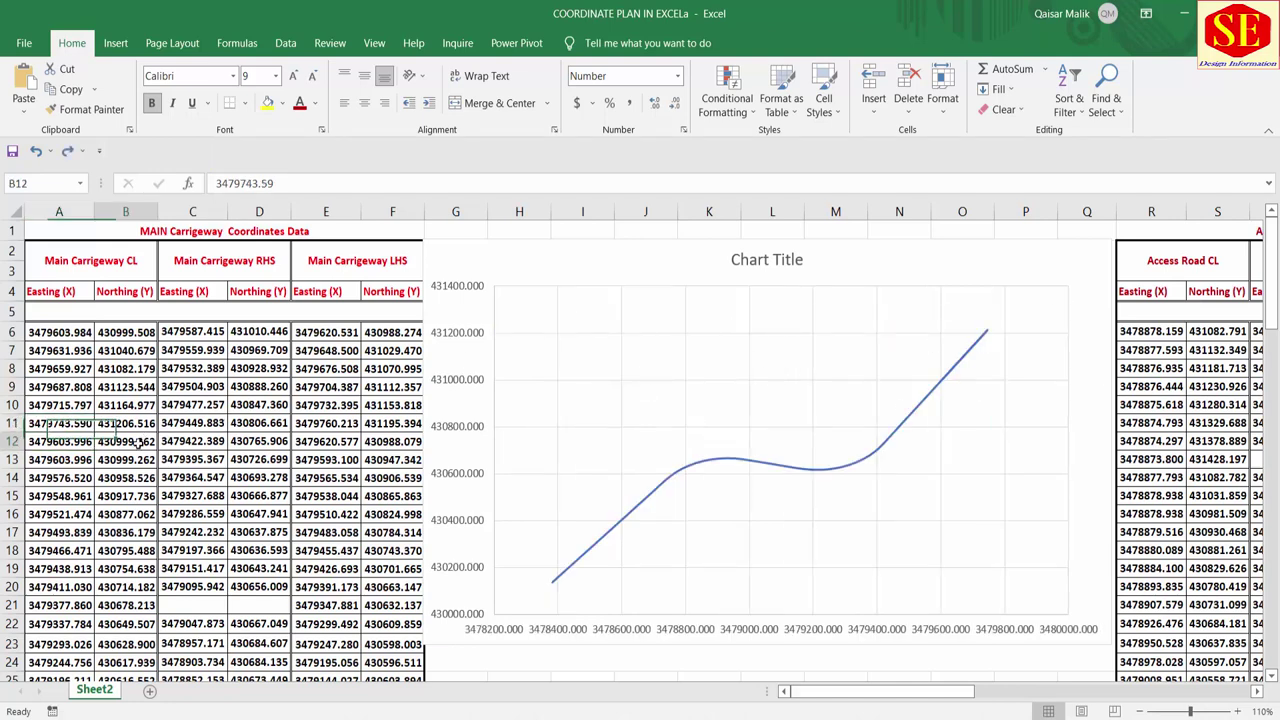
{"action": "type", "text": "256"}
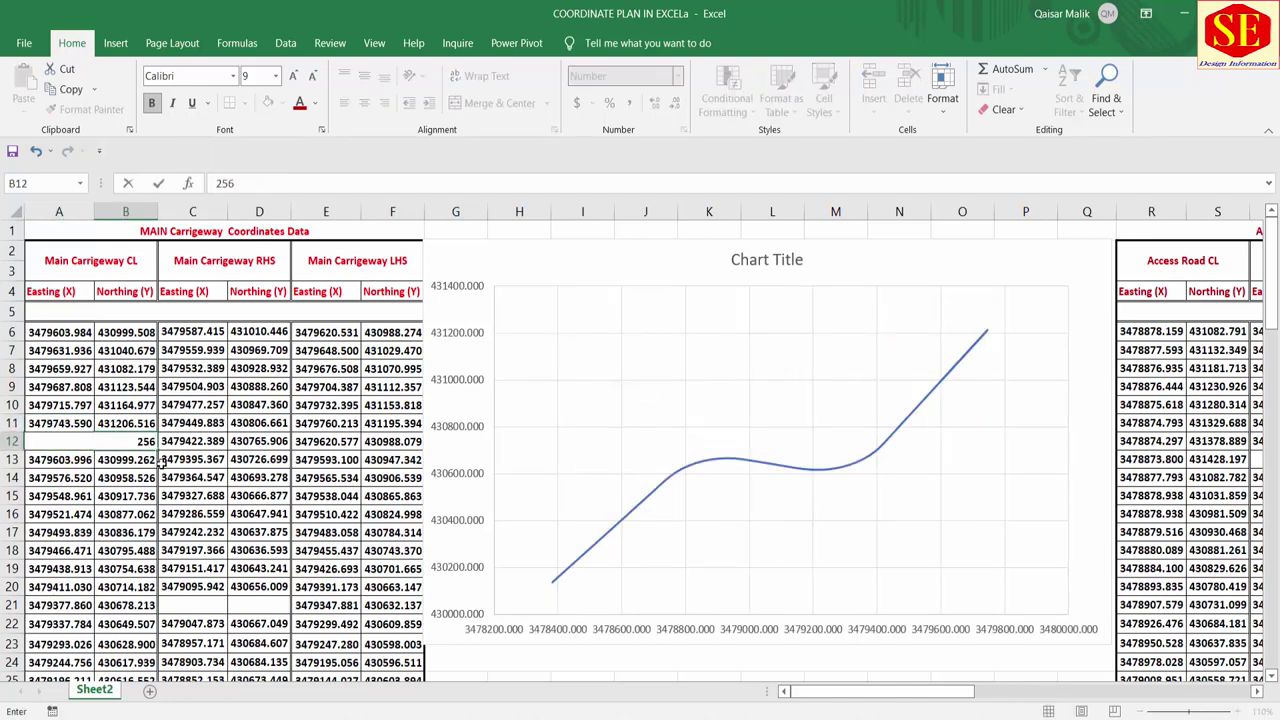
{"action": "type", "text": "012.15"}
{"action": "key", "text": "Return"}
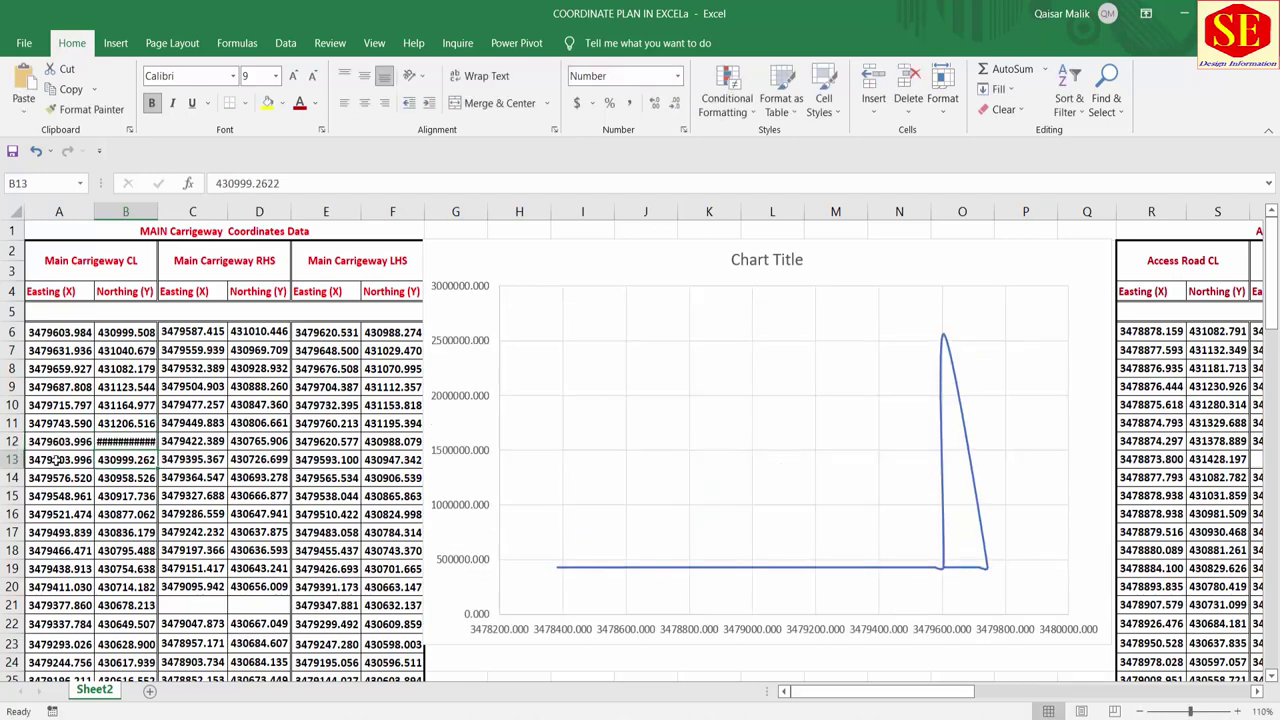
{"action": "key", "text": "ctrl+z"}
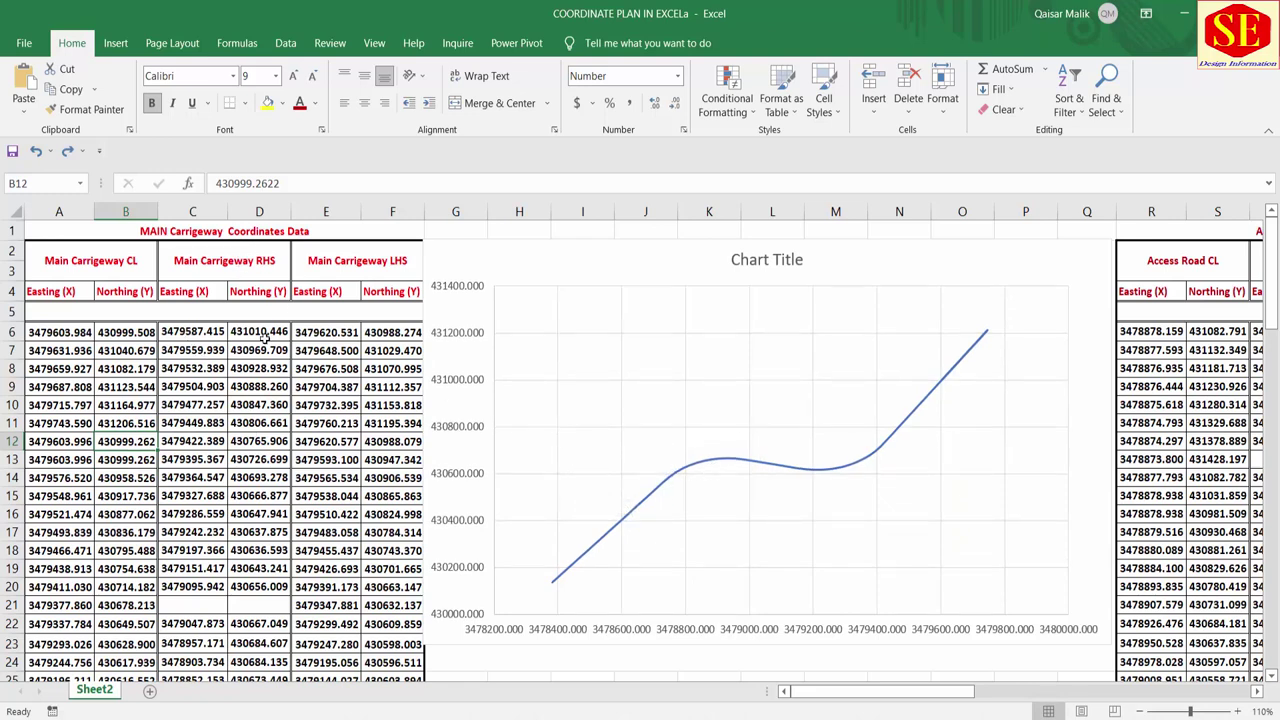
{"action": "scroll", "coordinate": [236, 478], "scroll_direction": "down", "scroll_amount": 1}
{"action": "scroll", "coordinate": [236, 470], "scroll_direction": "down", "scroll_amount": 2}
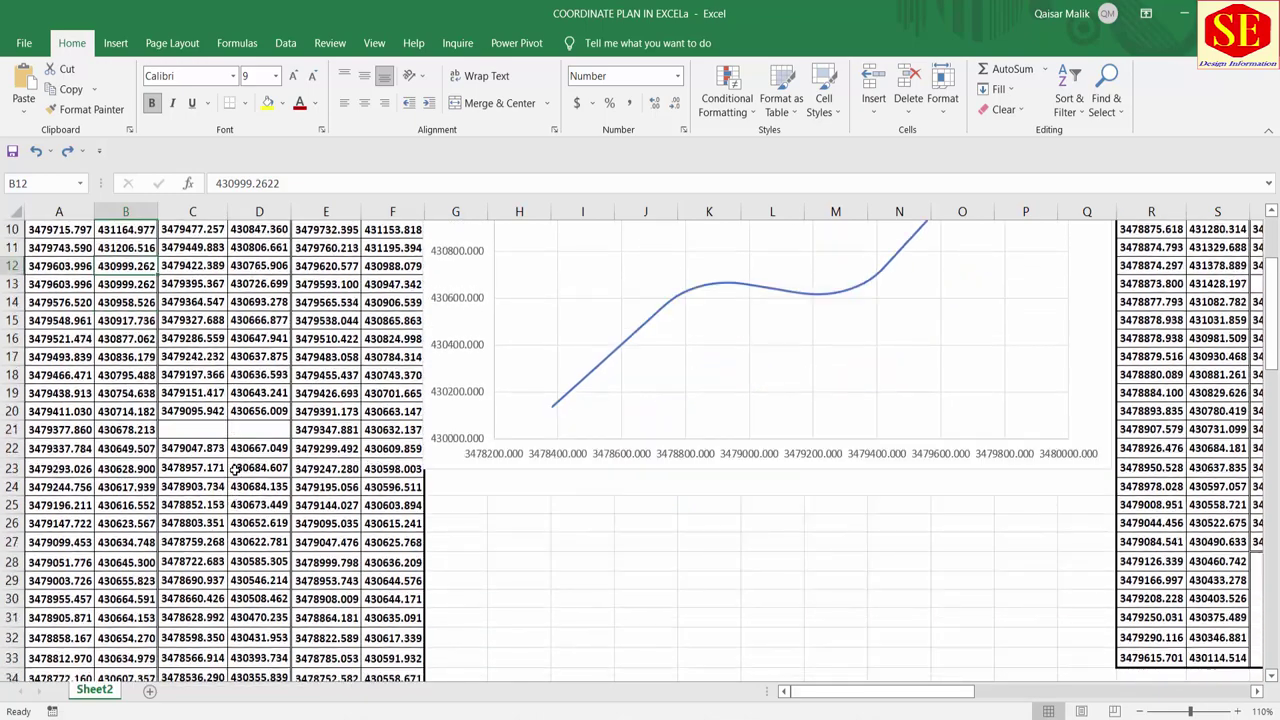
{"action": "scroll", "coordinate": [662, 361], "scroll_direction": "up", "scroll_amount": 1}
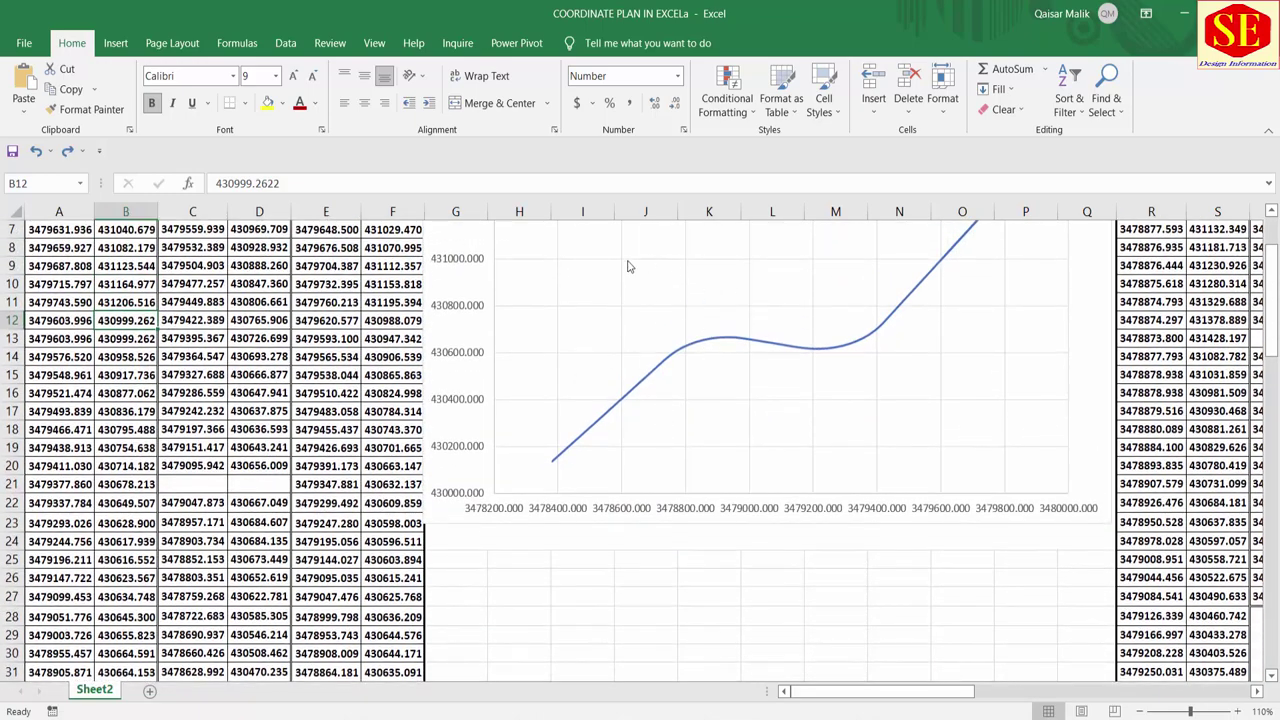
{"action": "scroll", "coordinate": [192, 493], "scroll_direction": "down", "scroll_amount": 1}
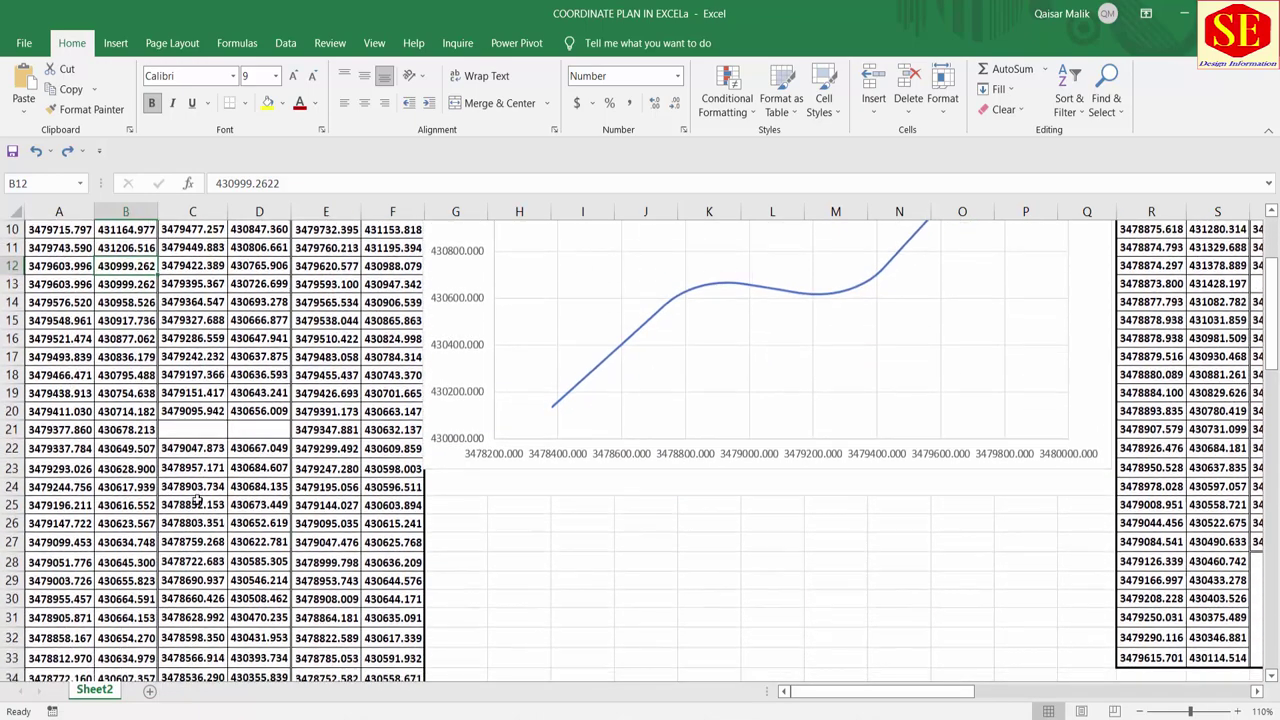
{"action": "scroll", "coordinate": [200, 540], "scroll_direction": "down", "scroll_amount": 3}
{"action": "scroll", "coordinate": [210, 585], "scroll_direction": "up", "scroll_amount": 2}
{"action": "scroll", "coordinate": [210, 584], "scroll_direction": "up", "scroll_amount": 3}
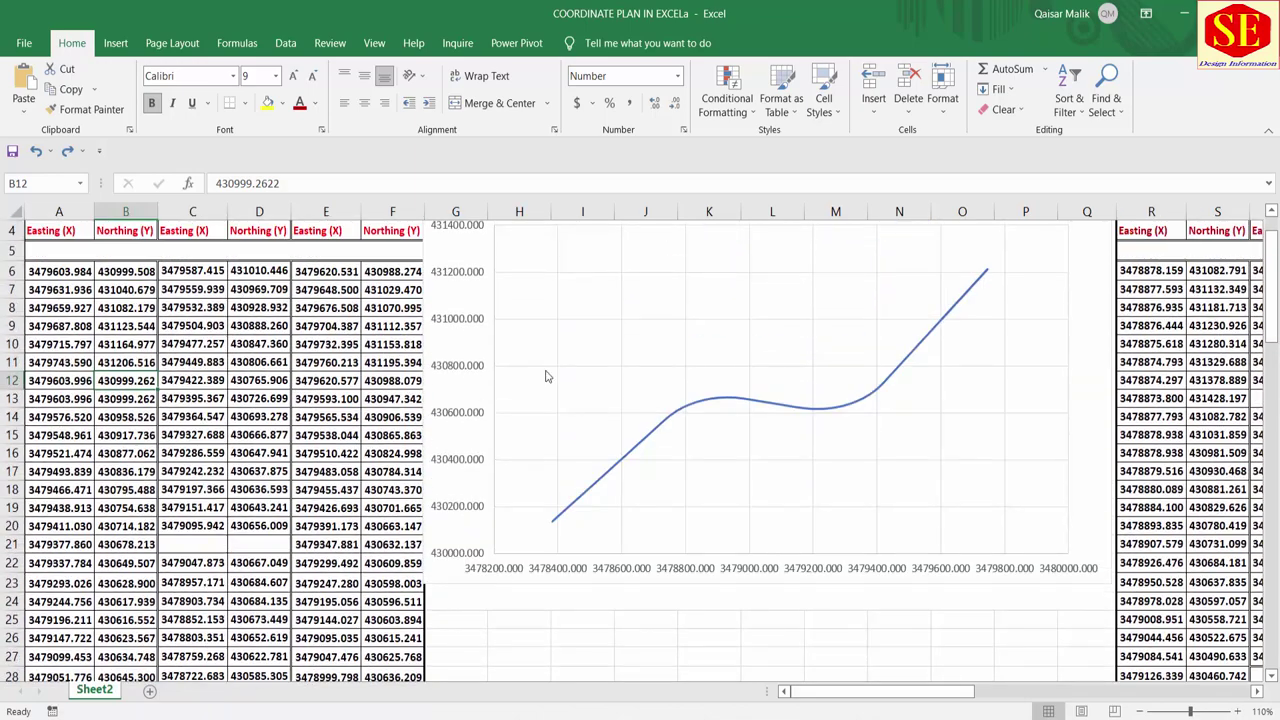
{"action": "scroll", "coordinate": [547, 376], "scroll_direction": "up", "scroll_amount": 1}
Step: Rename the chart's Series1 to CL through the Select Data Source settings
{"action": "left_click", "coordinate": [642, 369]}
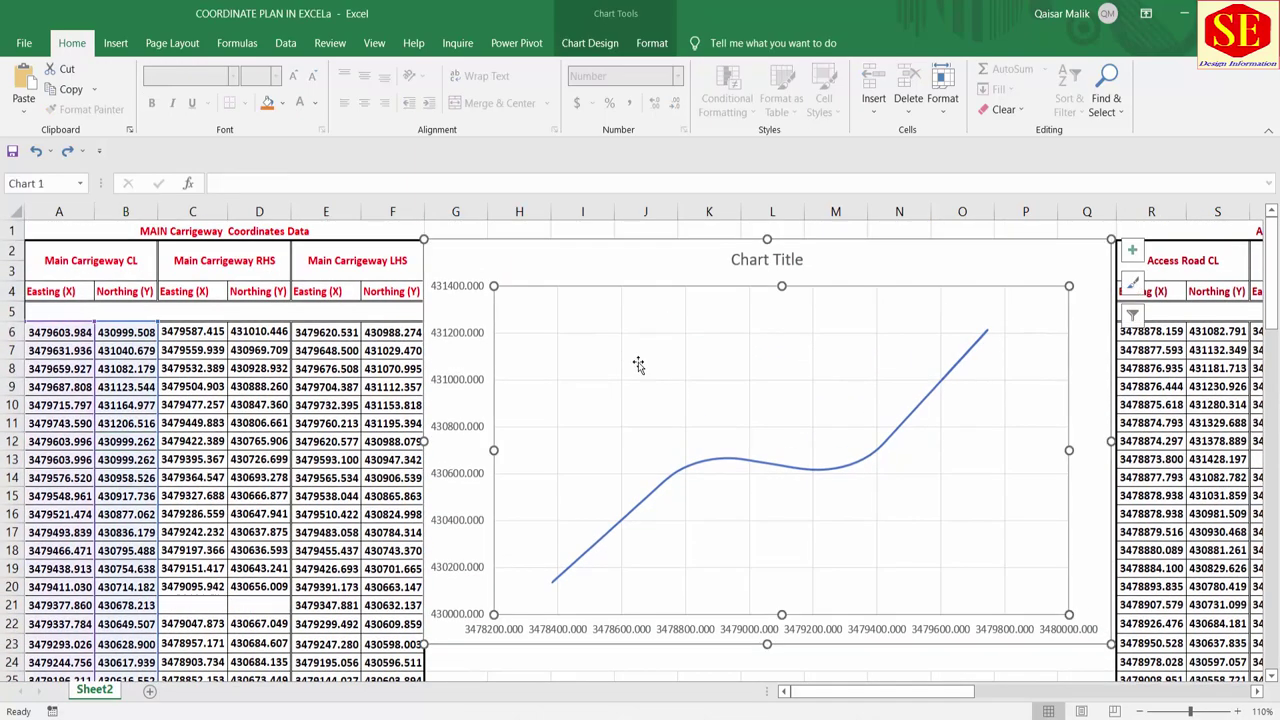
{"action": "right_click", "coordinate": [627, 366]}
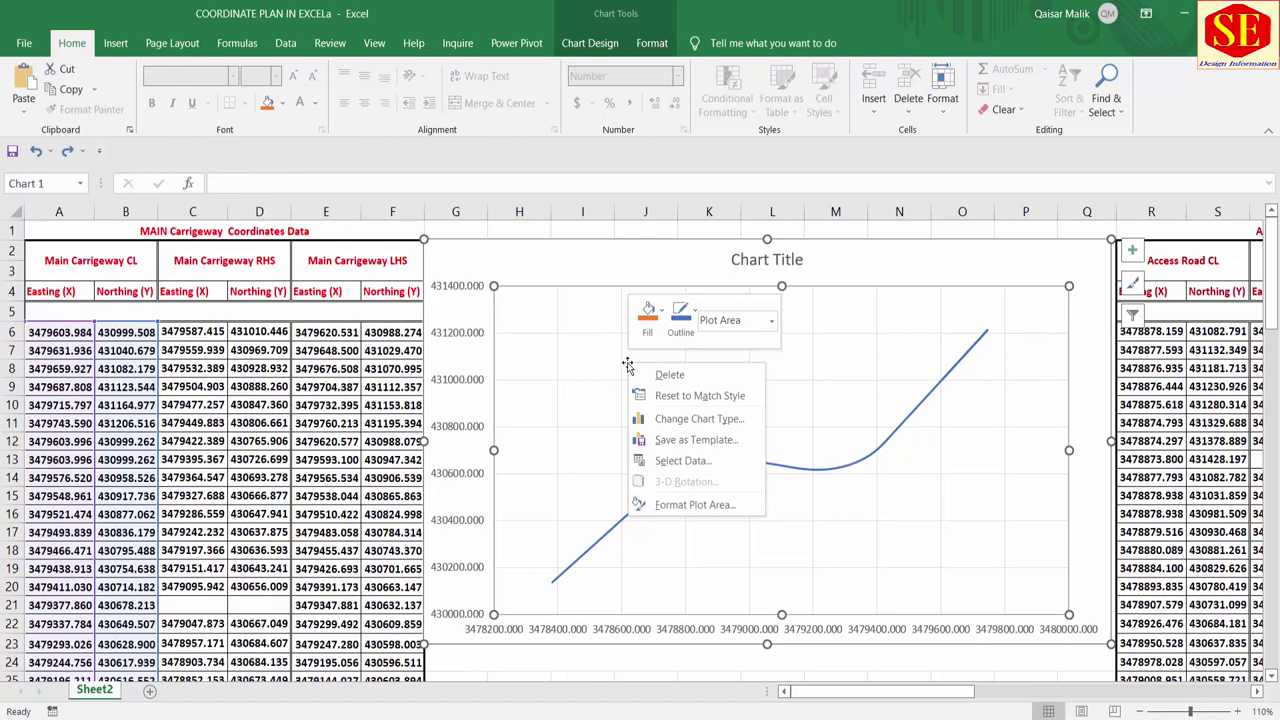
{"action": "left_click", "coordinate": [684, 461]}
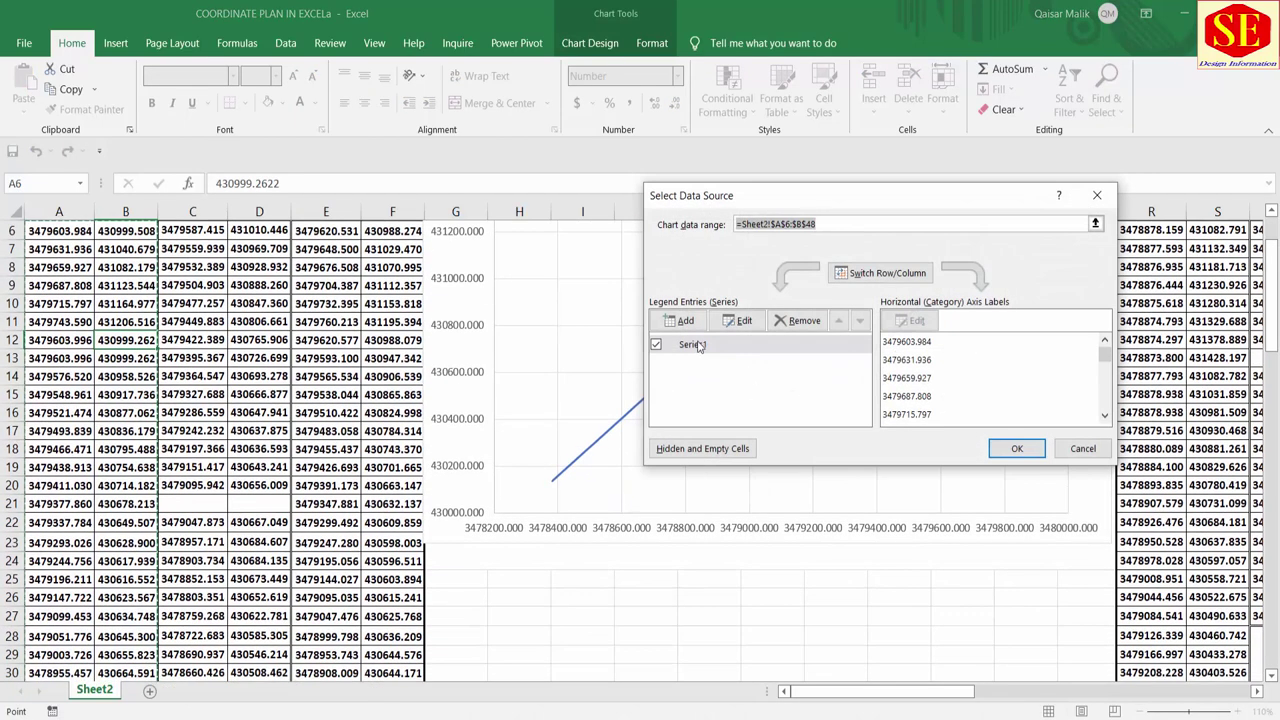
{"action": "left_click", "coordinate": [755, 347]}
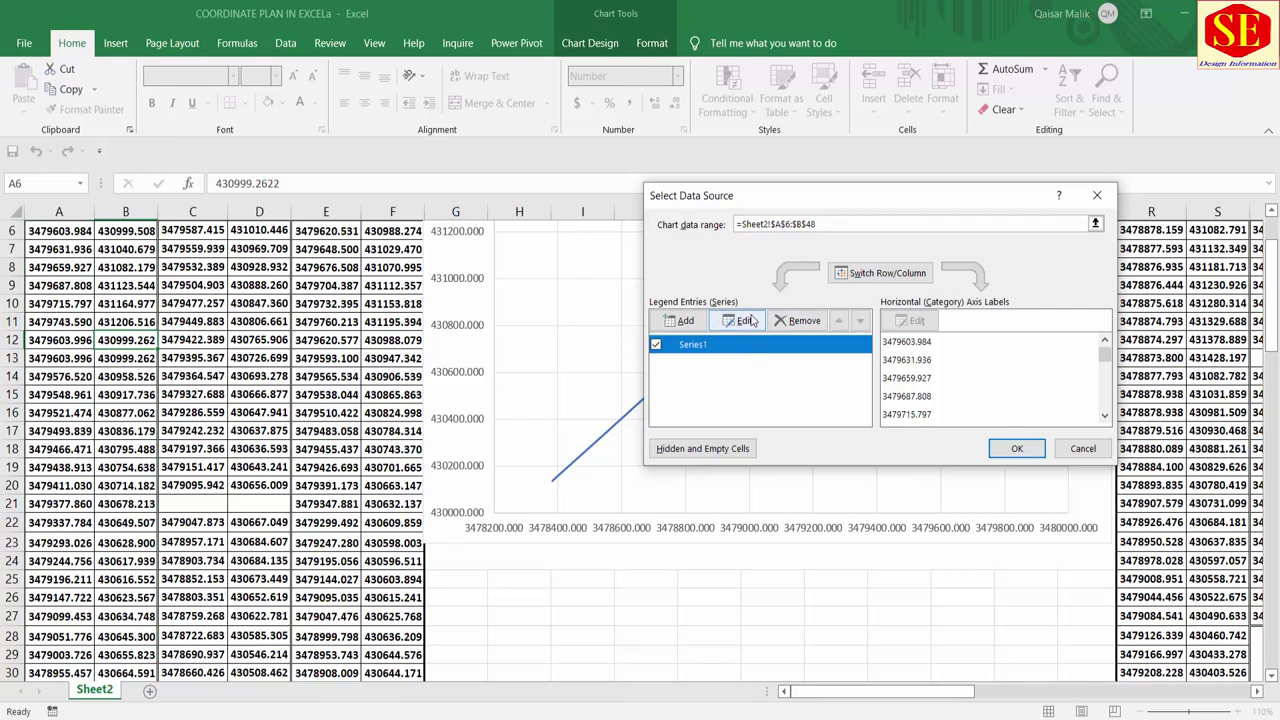
{"action": "left_click", "coordinate": [745, 320]}
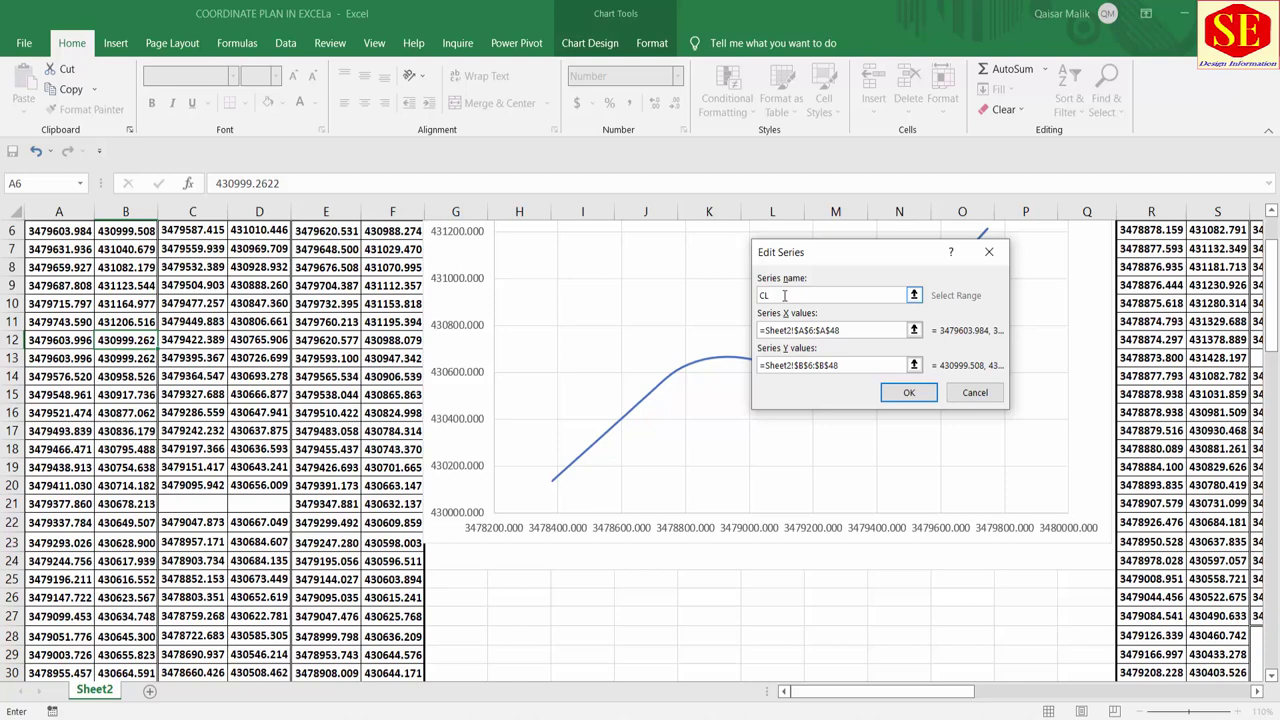
{"action": "left_click", "coordinate": [906, 396]}
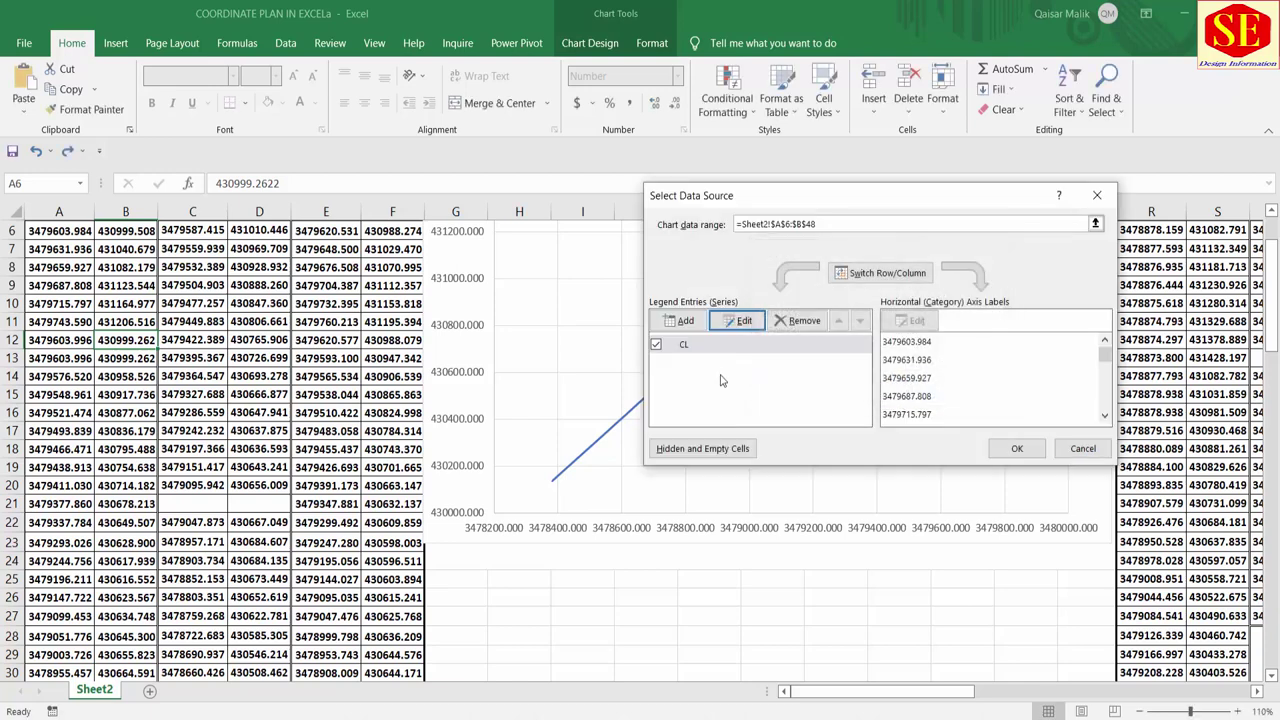
Step: Add an RS series plotting Main Carriageway RHS C6:C36 against D6:D36 and apply it
{"action": "left_click", "coordinate": [685, 321]}
{"action": "type", "text": "RS"}
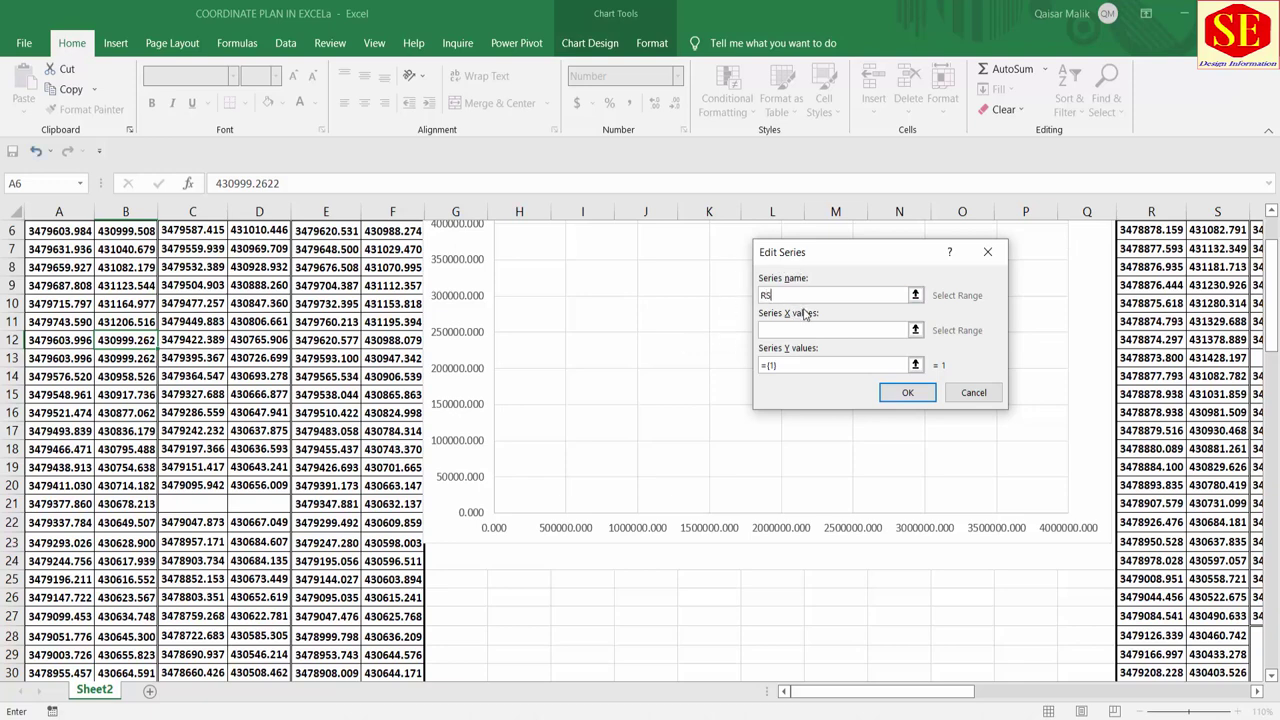
{"action": "left_click", "coordinate": [778, 330]}
{"action": "scroll", "coordinate": [529, 341], "scroll_direction": "up", "scroll_amount": 1}
{"action": "scroll", "coordinate": [529, 341], "scroll_direction": "up", "scroll_amount": 1}
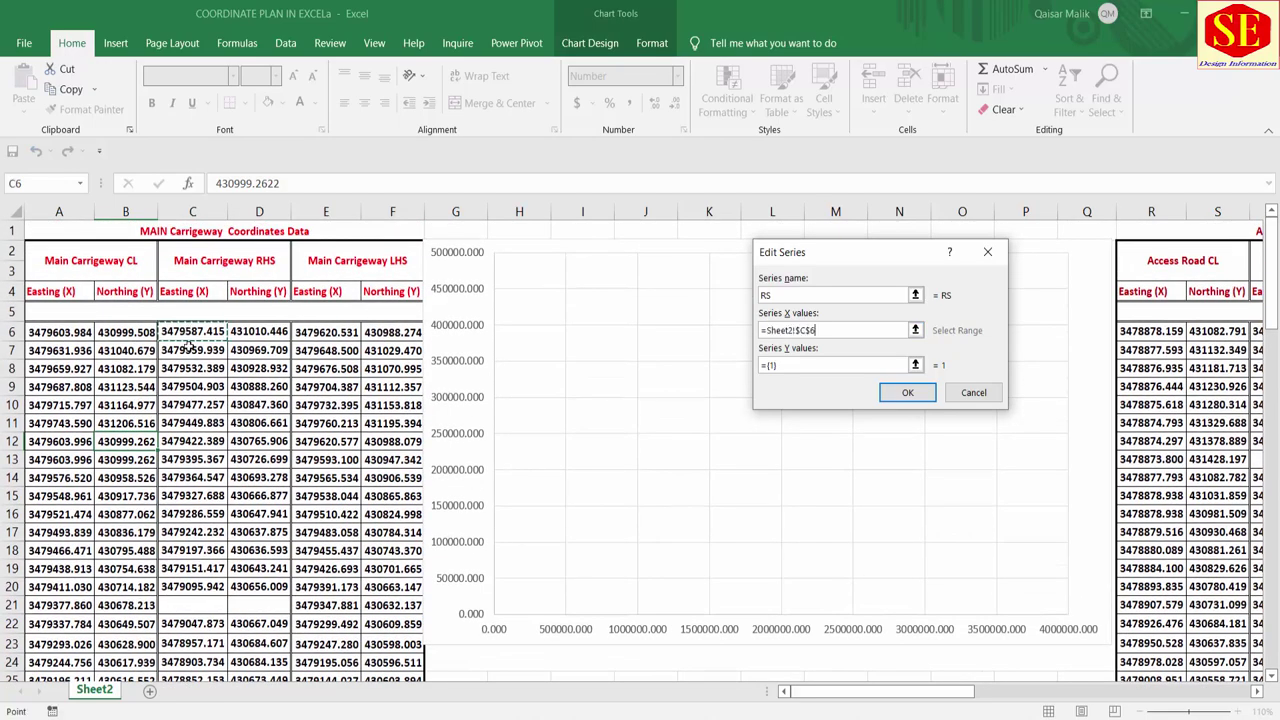
{"action": "mouse_move", "coordinate": [192, 331]}
{"action": "left_mouse_down"}
{"action": "mouse_move", "coordinate": [185, 568]}
{"action": "mouse_move", "coordinate": [200, 404]}
{"action": "left_mouse_up"}
{"action": "scroll", "coordinate": [240, 380], "scroll_direction": "up", "scroll_amount": 4}
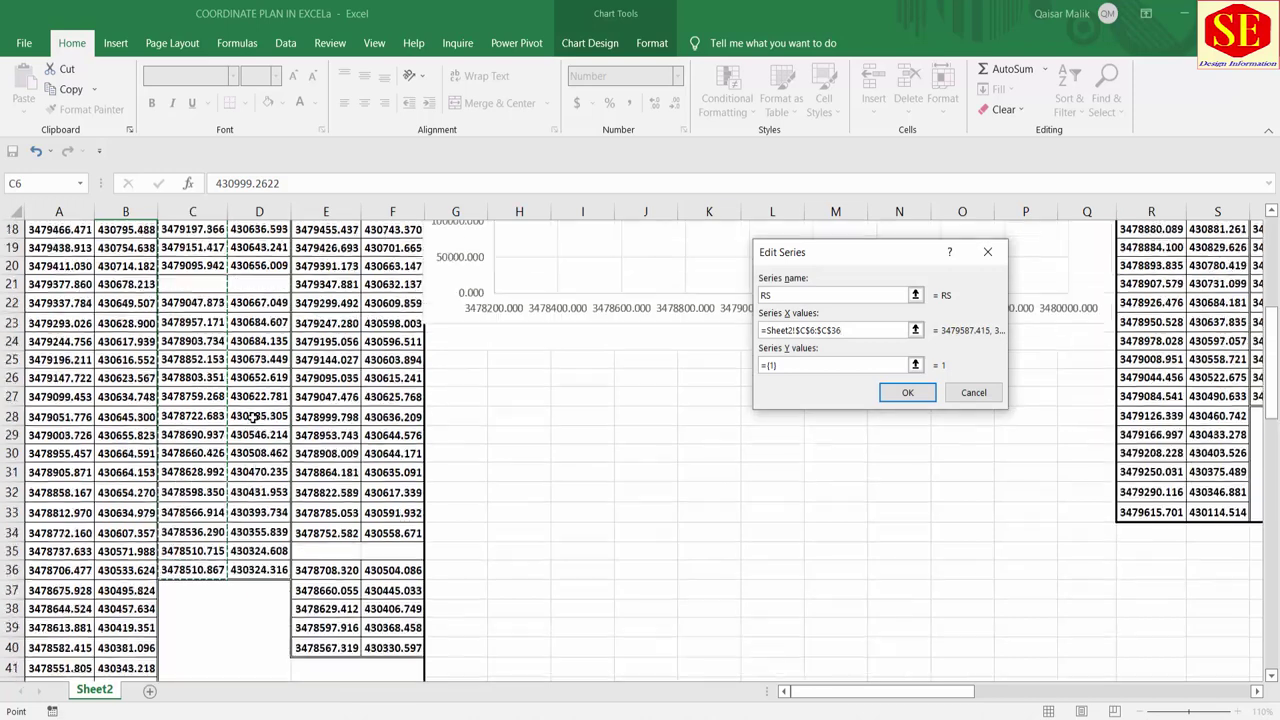
{"action": "scroll", "coordinate": [222, 318], "scroll_direction": "up", "scroll_amount": 2}
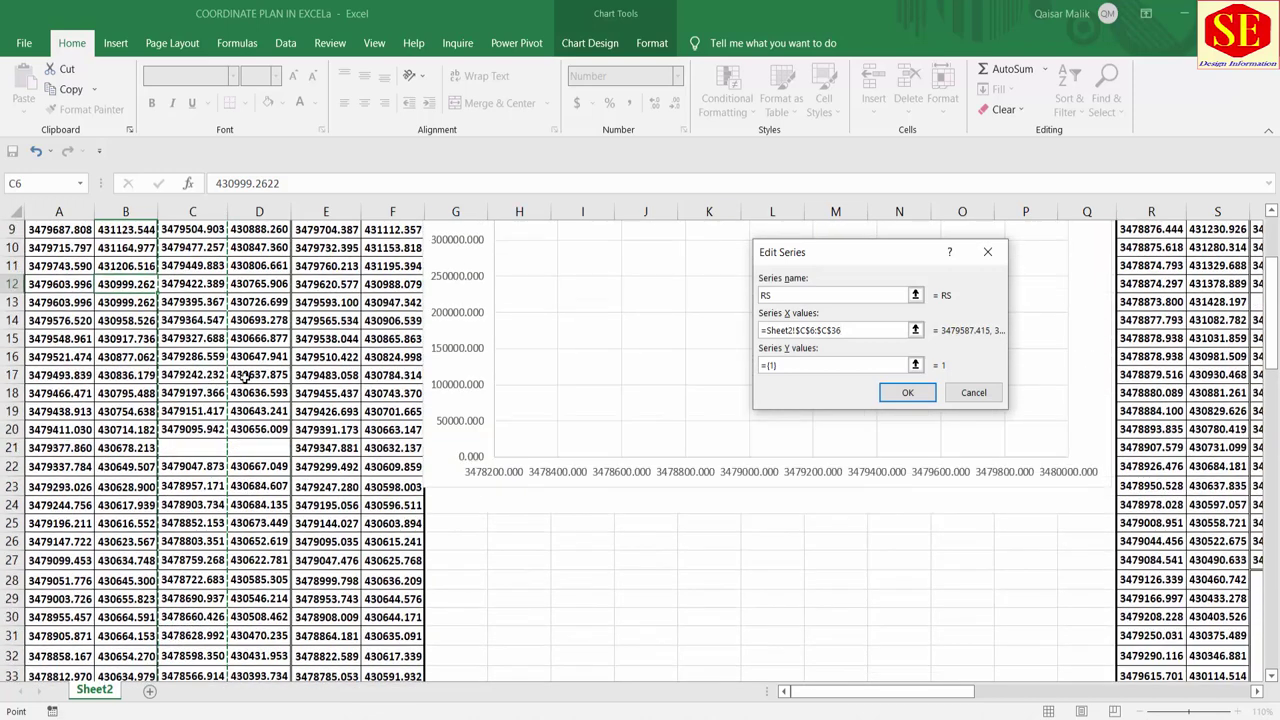
{"action": "left_click", "coordinate": [830, 367]}
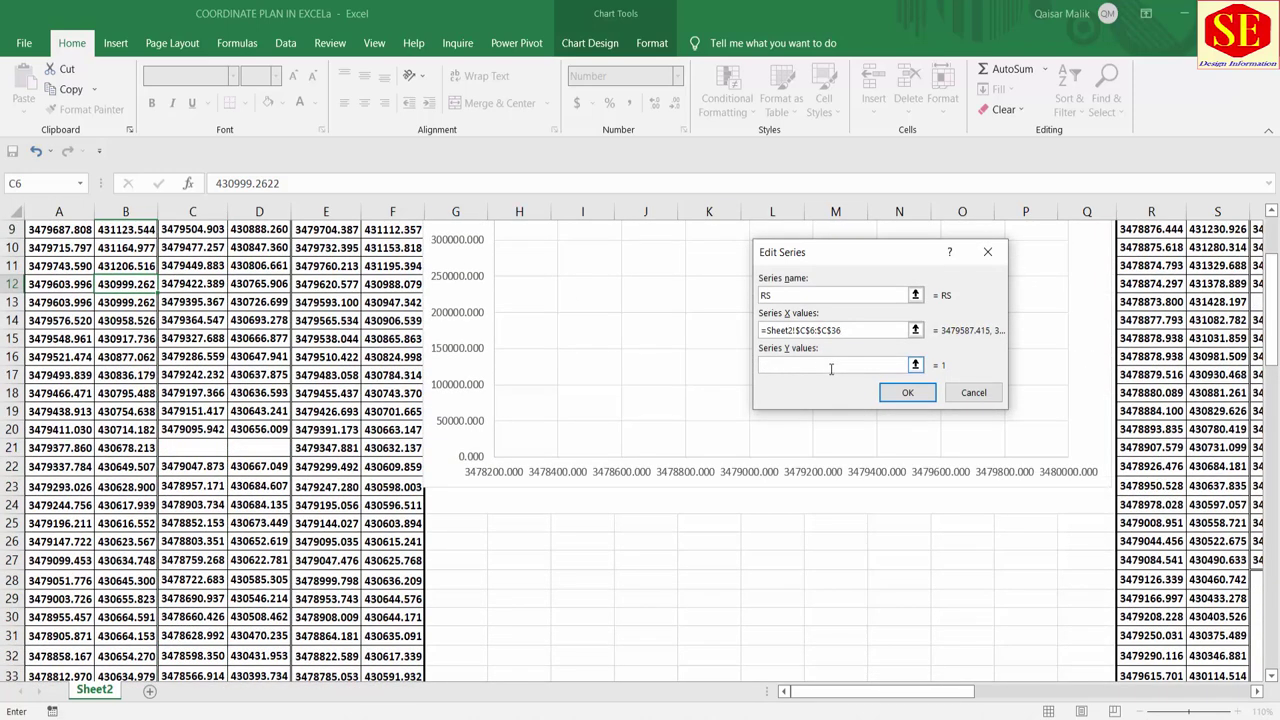
{"action": "scroll", "coordinate": [58, 406], "scroll_direction": "up", "scroll_amount": 2}
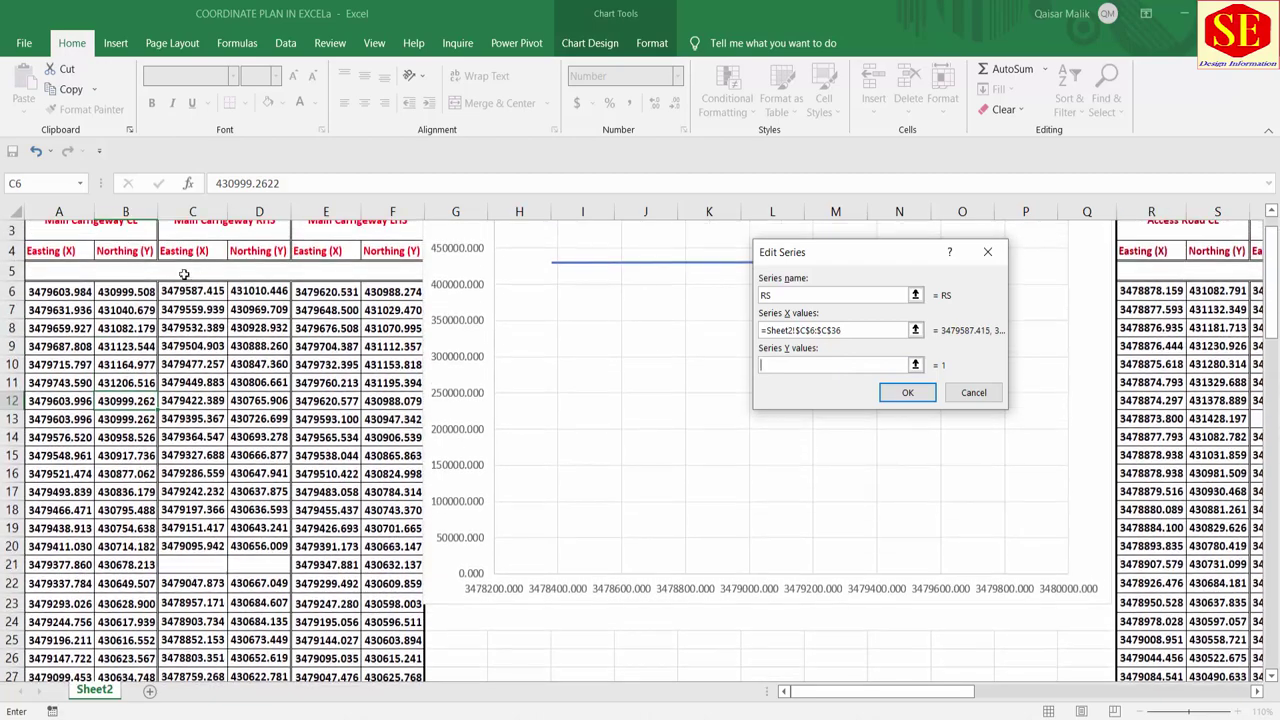
{"action": "scroll", "coordinate": [184, 274], "scroll_direction": "up", "scroll_amount": 1}
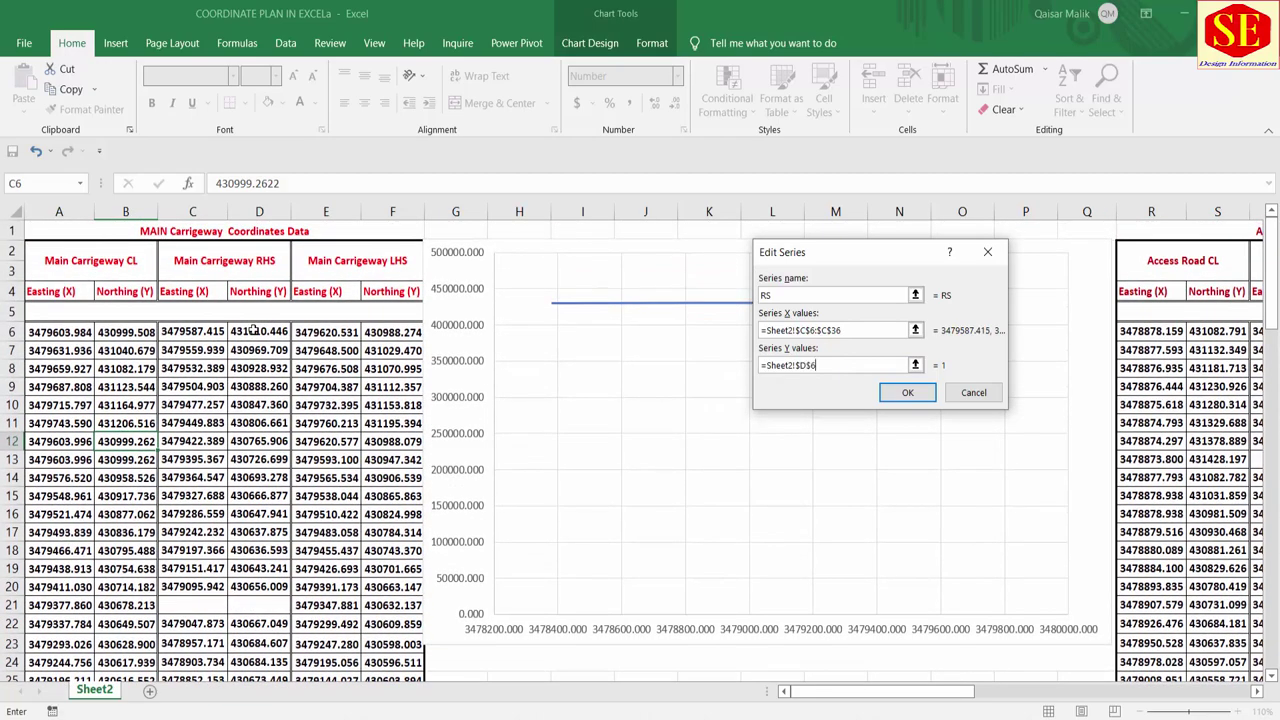
{"action": "mouse_move", "coordinate": [256, 328]}
{"action": "left_mouse_down"}
{"action": "mouse_move", "coordinate": [165, 682]}
{"action": "mouse_move", "coordinate": [282, 384]}
{"action": "left_mouse_up"}
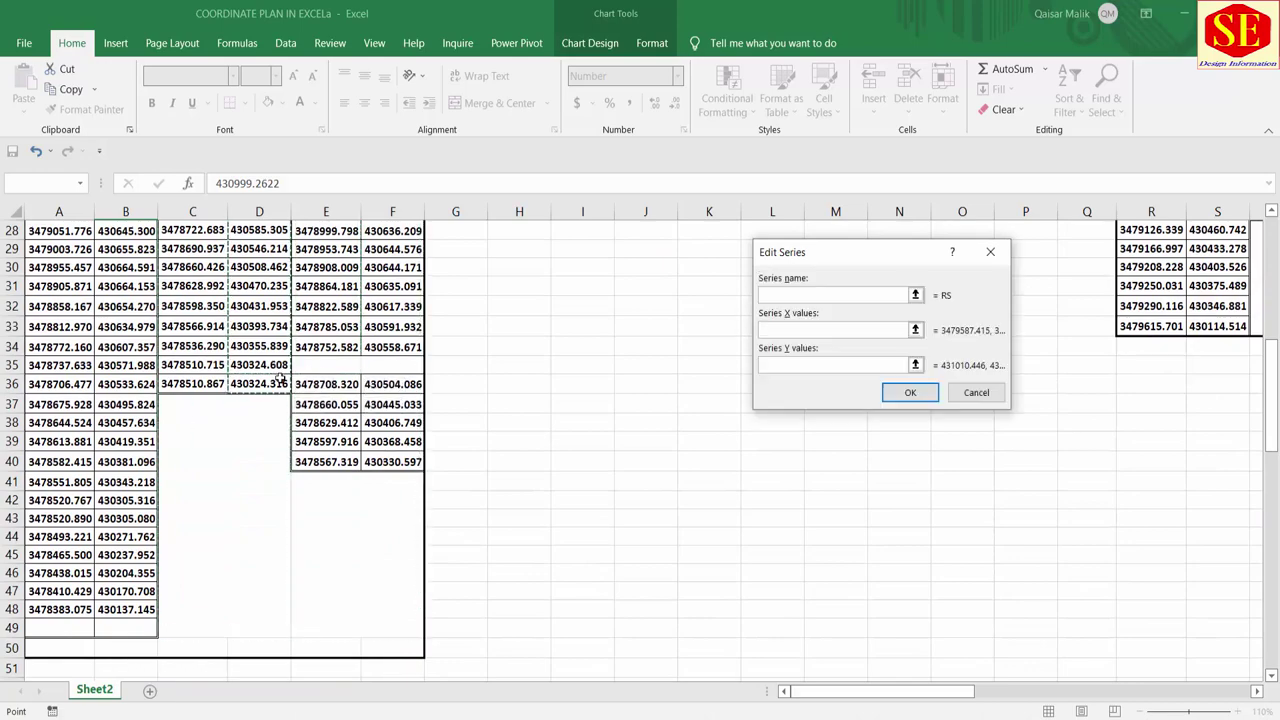
{"action": "left_click", "coordinate": [910, 394]}
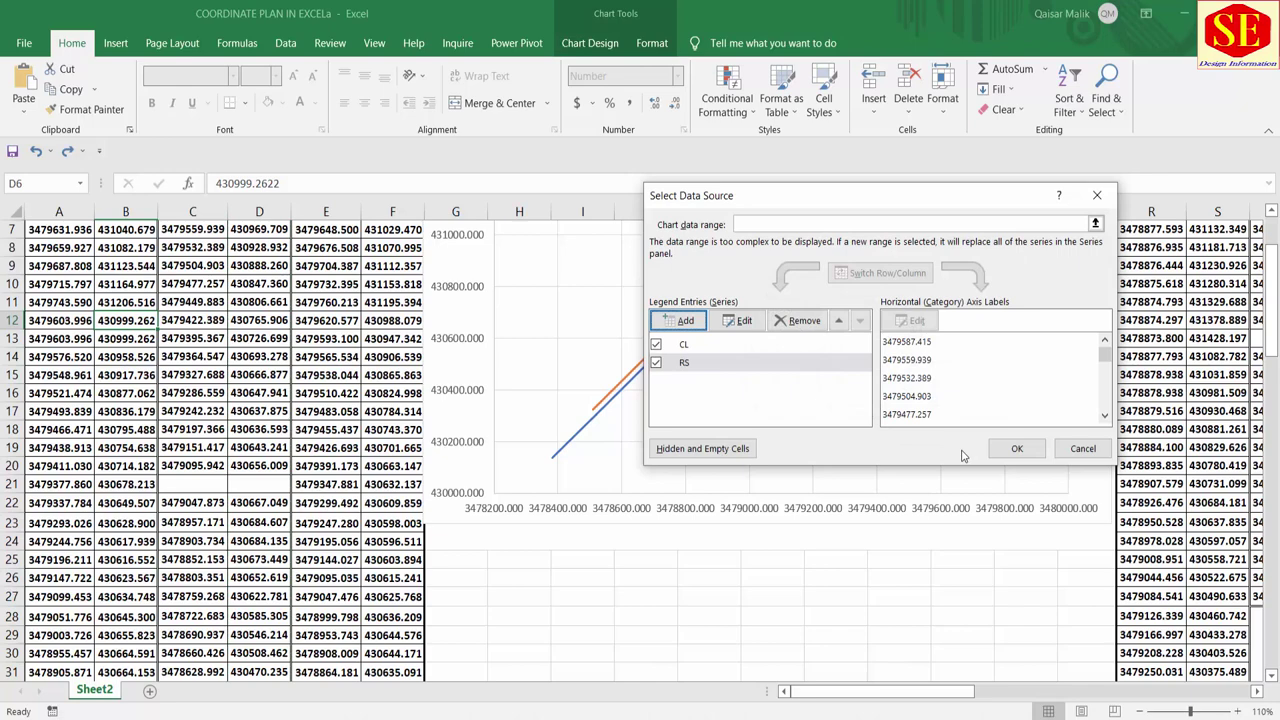
{"action": "left_click", "coordinate": [1015, 448]}
{"action": "scroll", "coordinate": [976, 290], "scroll_direction": "up", "scroll_amount": 1}
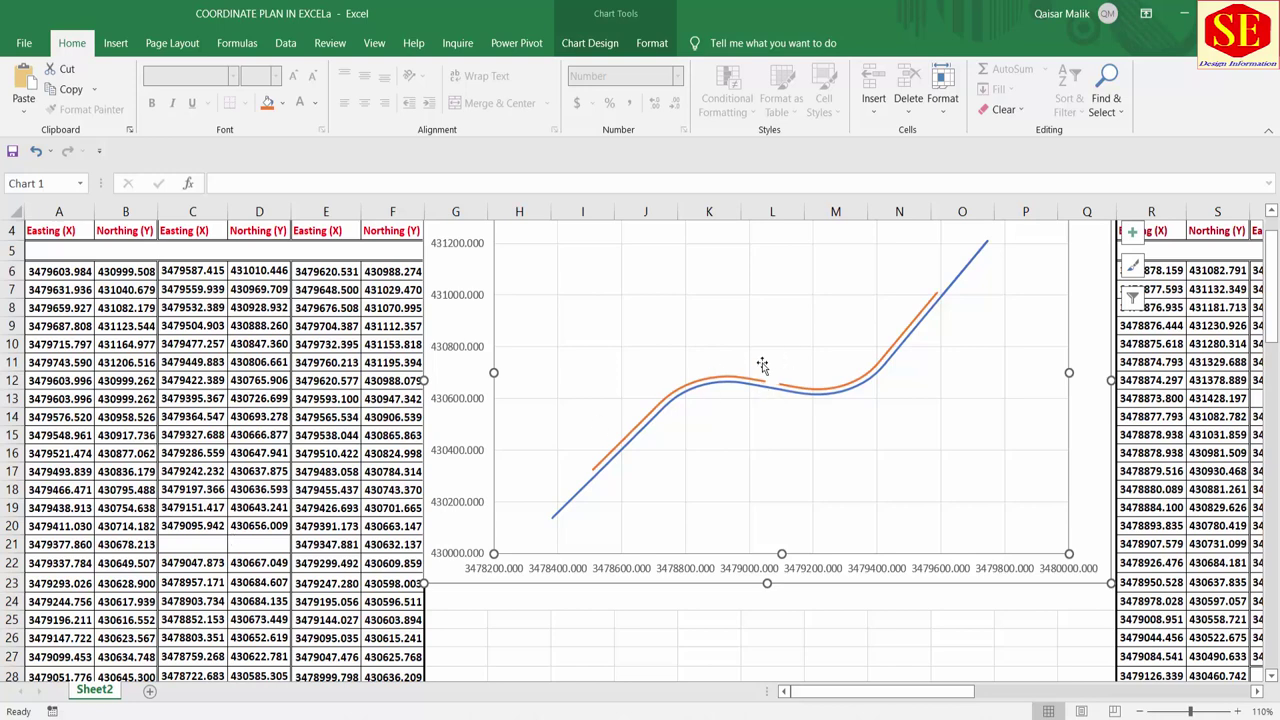
Step: Add an LS series with X values E6:E40 and Y values F6:F40
{"action": "right_click", "coordinate": [744, 458]}
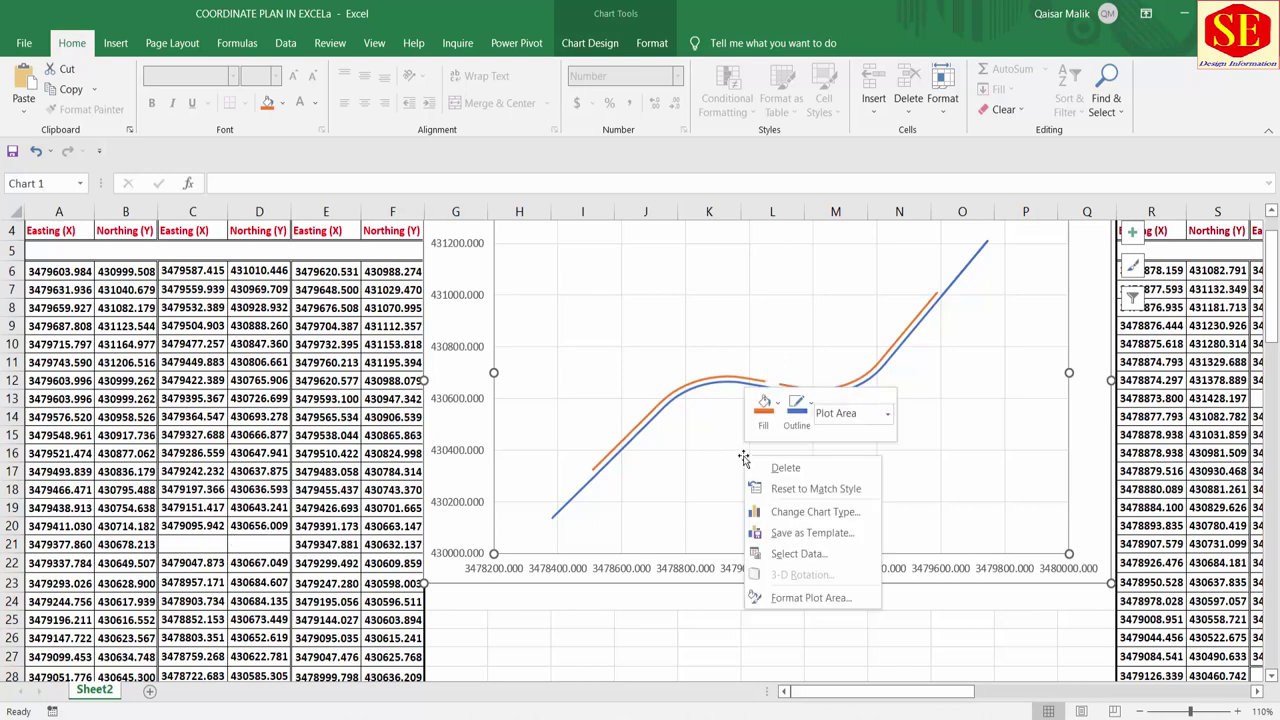
{"action": "left_click", "coordinate": [797, 554]}
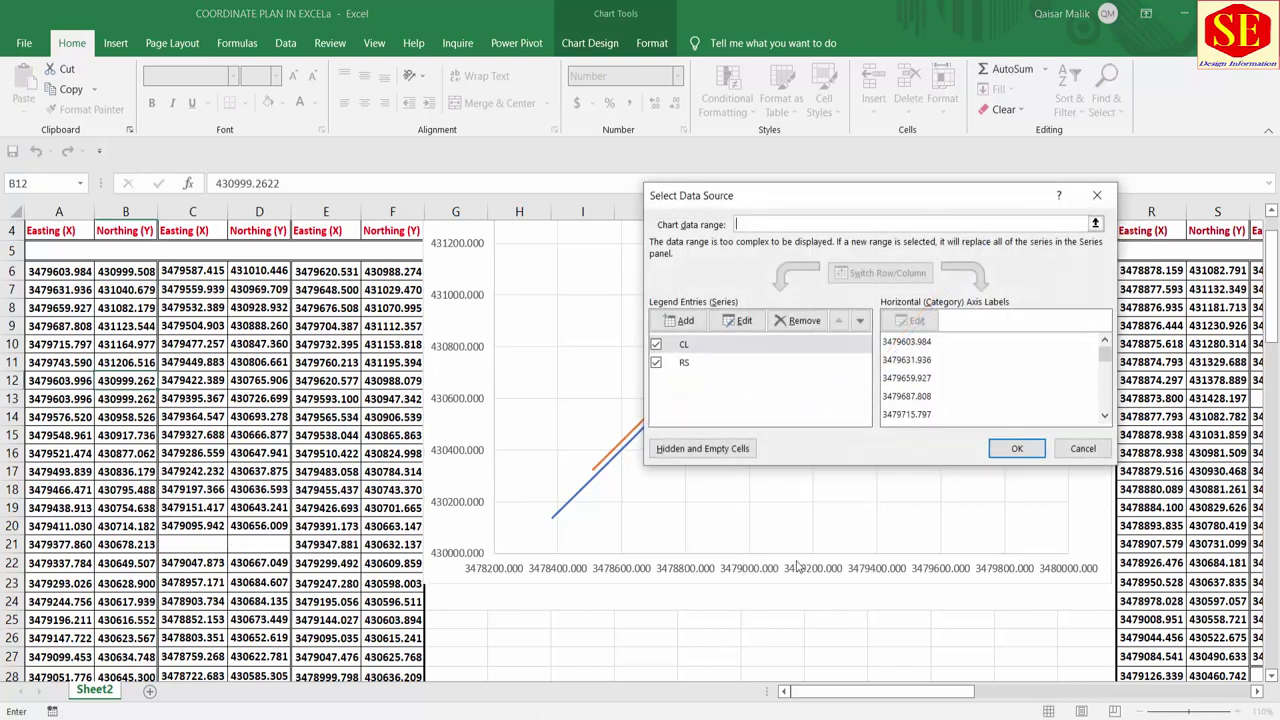
{"action": "left_click", "coordinate": [686, 322]}
{"action": "type", "text": "LS"}
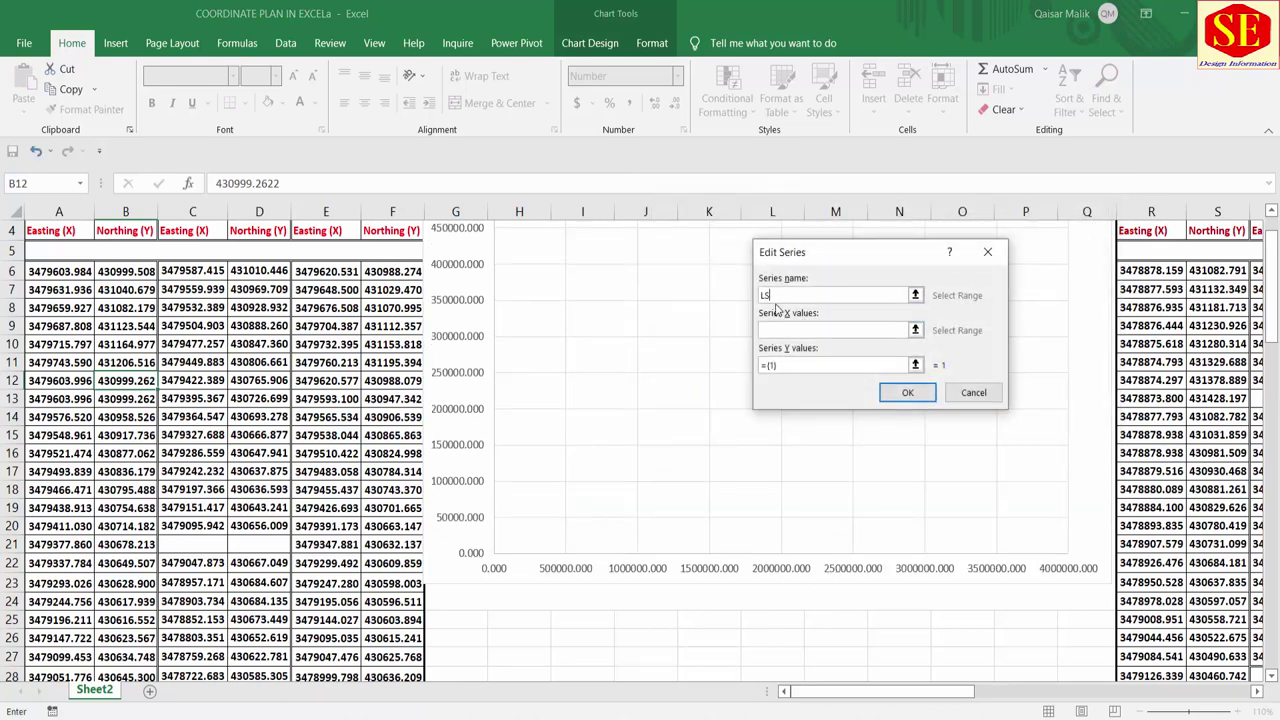
{"action": "left_click", "coordinate": [822, 331]}
{"action": "mouse_move", "coordinate": [352, 278]}
{"action": "left_mouse_down"}
{"action": "mouse_move", "coordinate": [327, 684]}
{"action": "mouse_move", "coordinate": [326, 597]}
{"action": "left_mouse_up"}
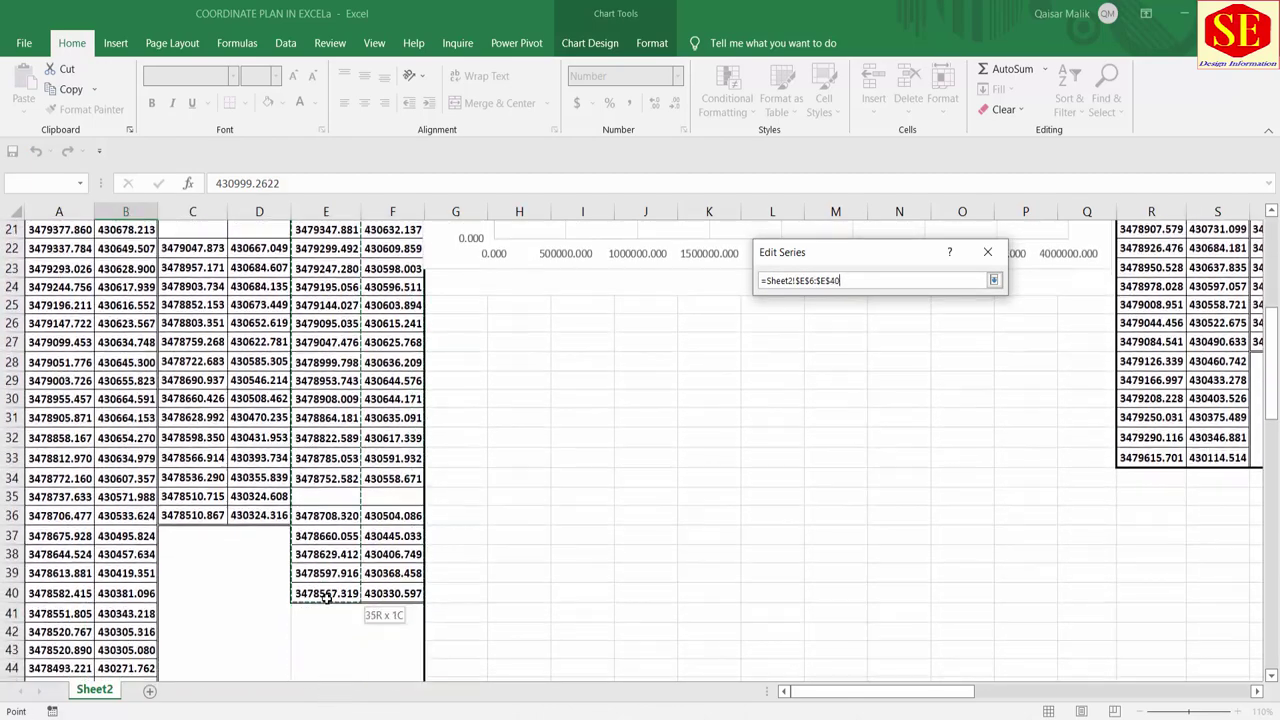
{"action": "left_click", "coordinate": [820, 364]}
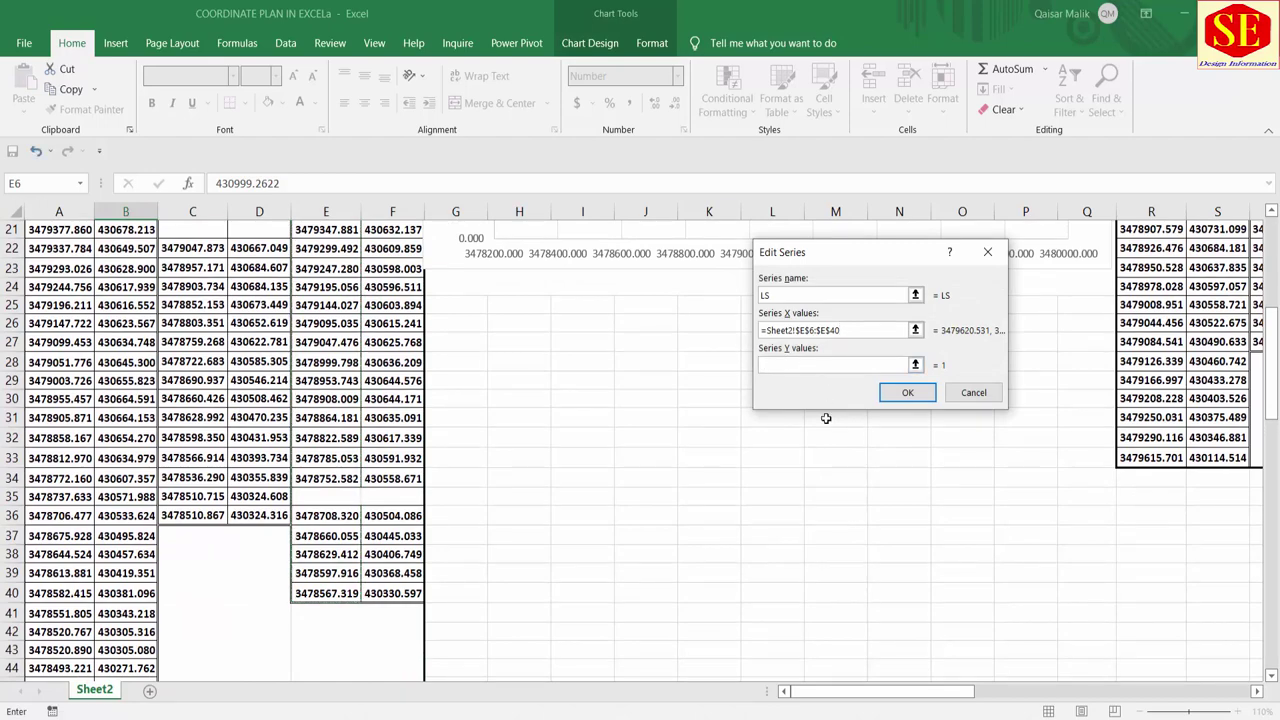
{"action": "scroll", "coordinate": [373, 304], "scroll_direction": "up", "scroll_amount": 6}
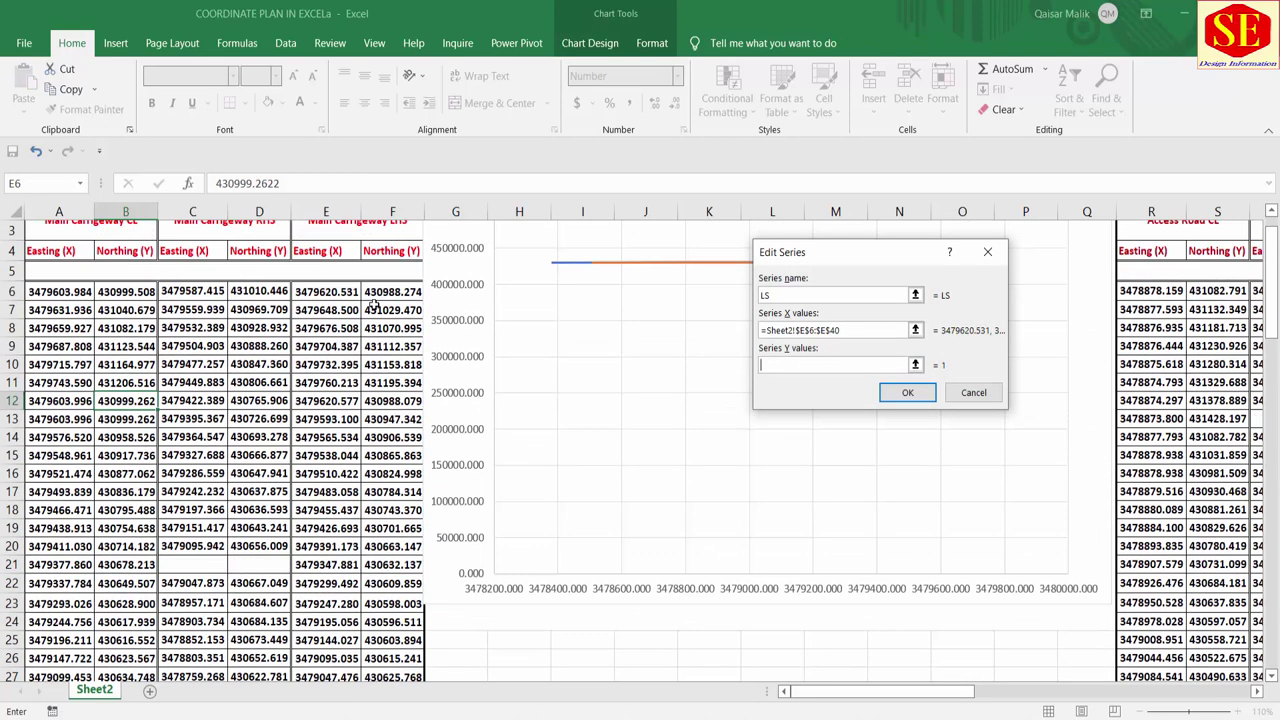
{"action": "left_click_drag", "start_coordinate": [385, 292], "coordinate": [376, 685]}
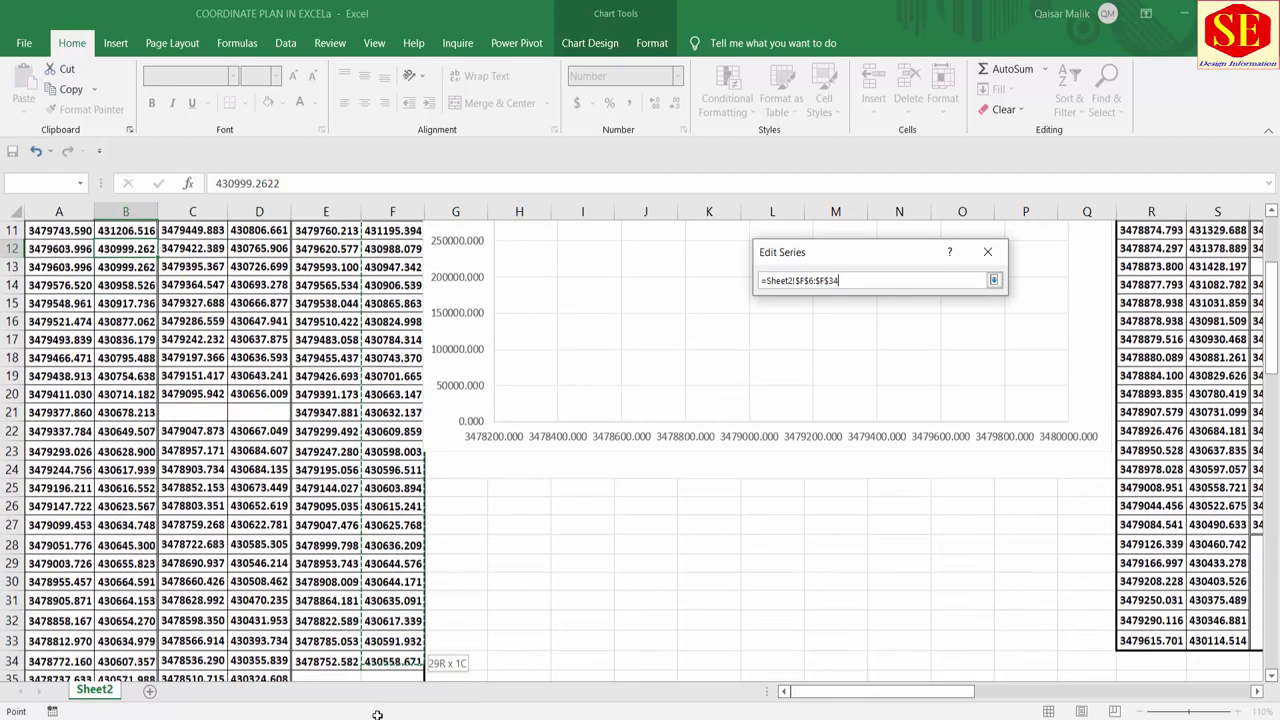
{"action": "left_click_drag", "start_coordinate": [376, 685], "coordinate": [392, 593]}
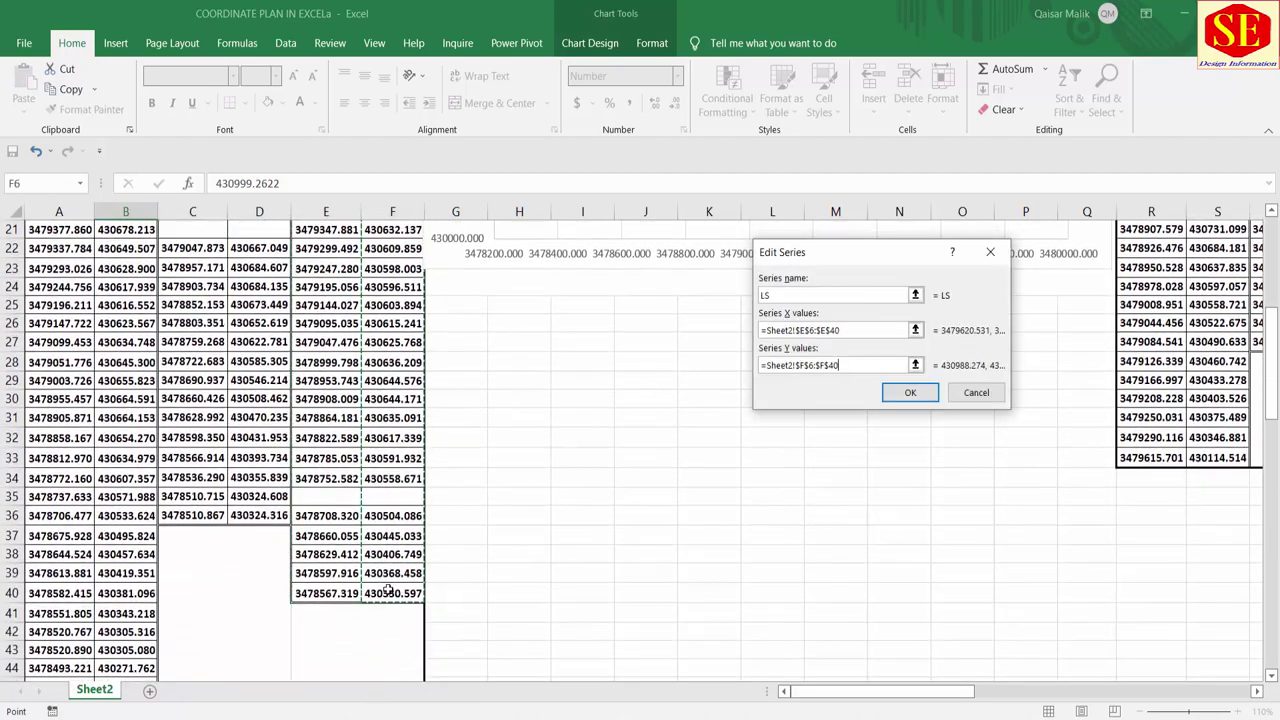
{"action": "scroll", "coordinate": [840, 470], "scroll_direction": "up", "scroll_amount": 4}
{"action": "scroll", "coordinate": [830, 470], "scroll_direction": "up", "scroll_amount": 2}
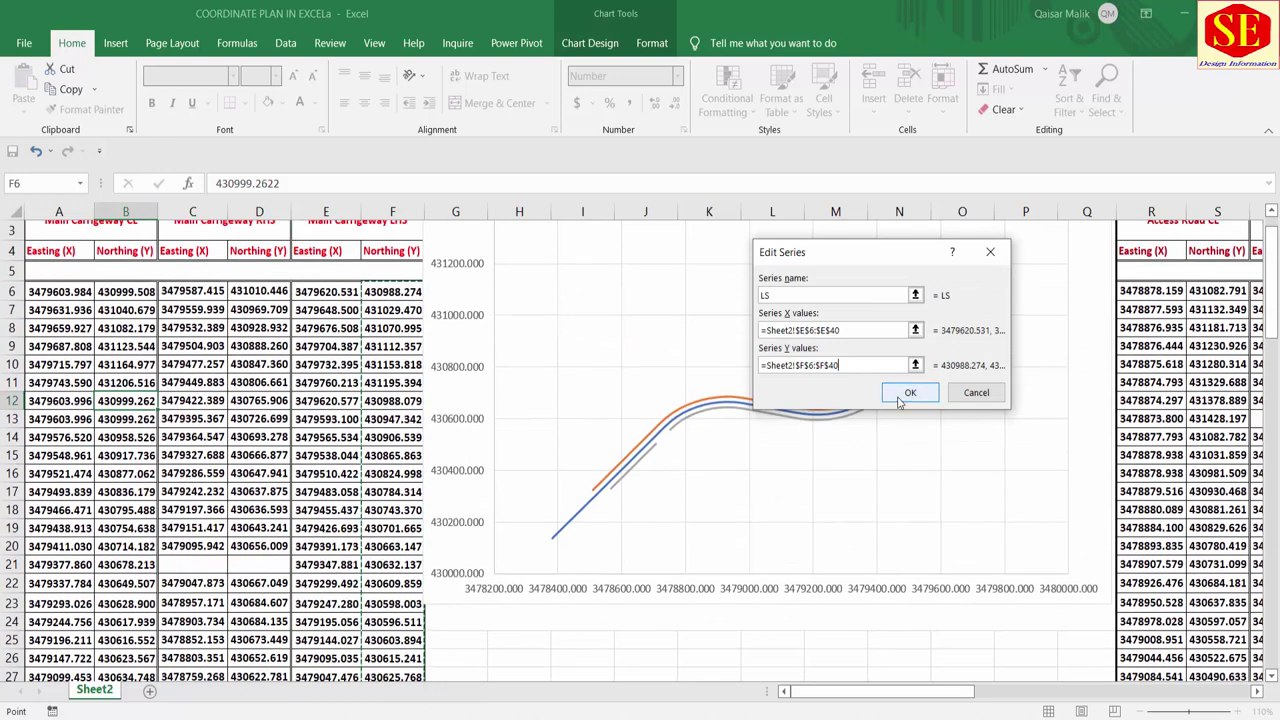
{"action": "left_click", "coordinate": [908, 392]}
{"action": "left_click", "coordinate": [1014, 448]}
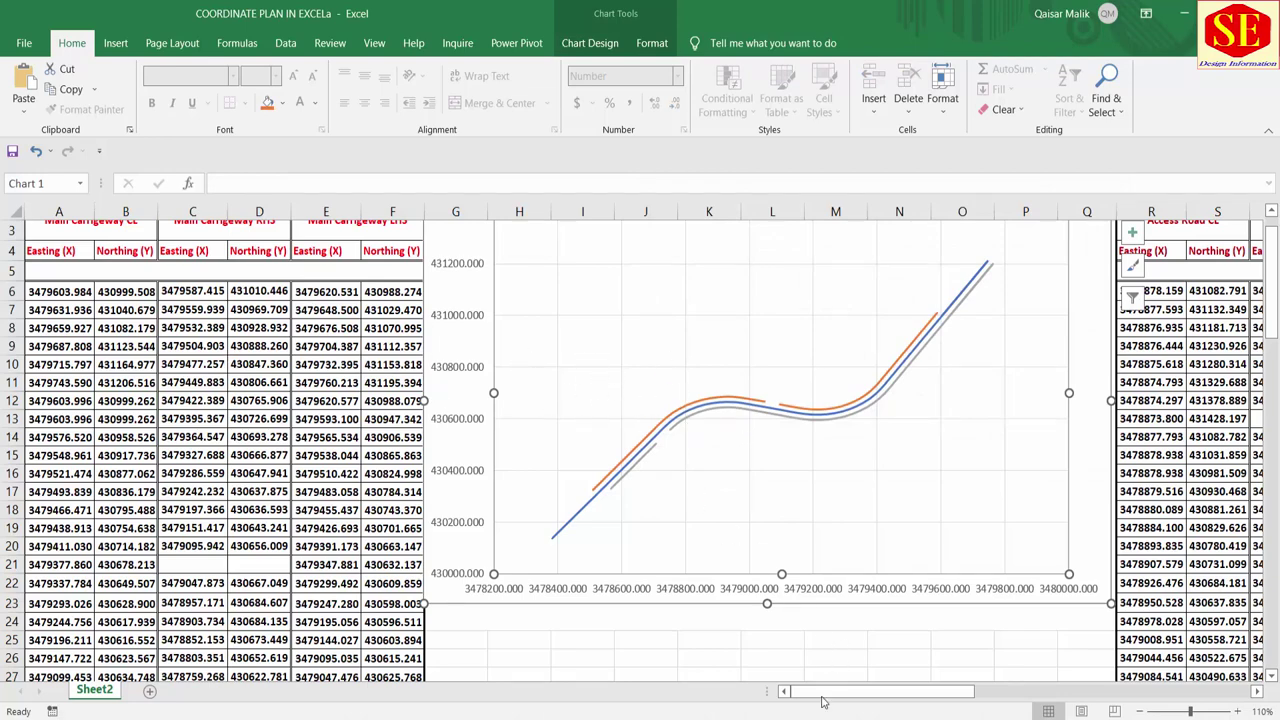
Step: Add an R2 CL series plotting Access Road CL R6:R33 against S6:S33
{"action": "left_click_drag", "start_coordinate": [822, 700], "coordinate": [881, 615]}
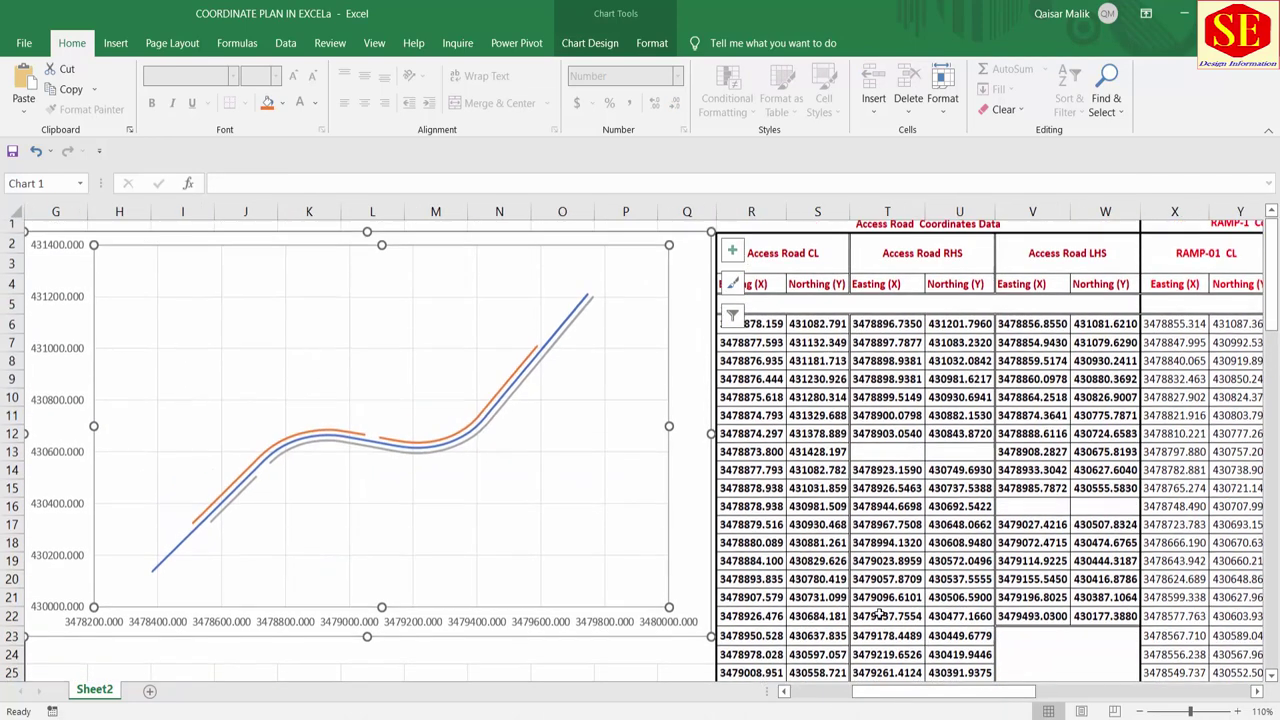
{"action": "left_click", "coordinate": [791, 263]}
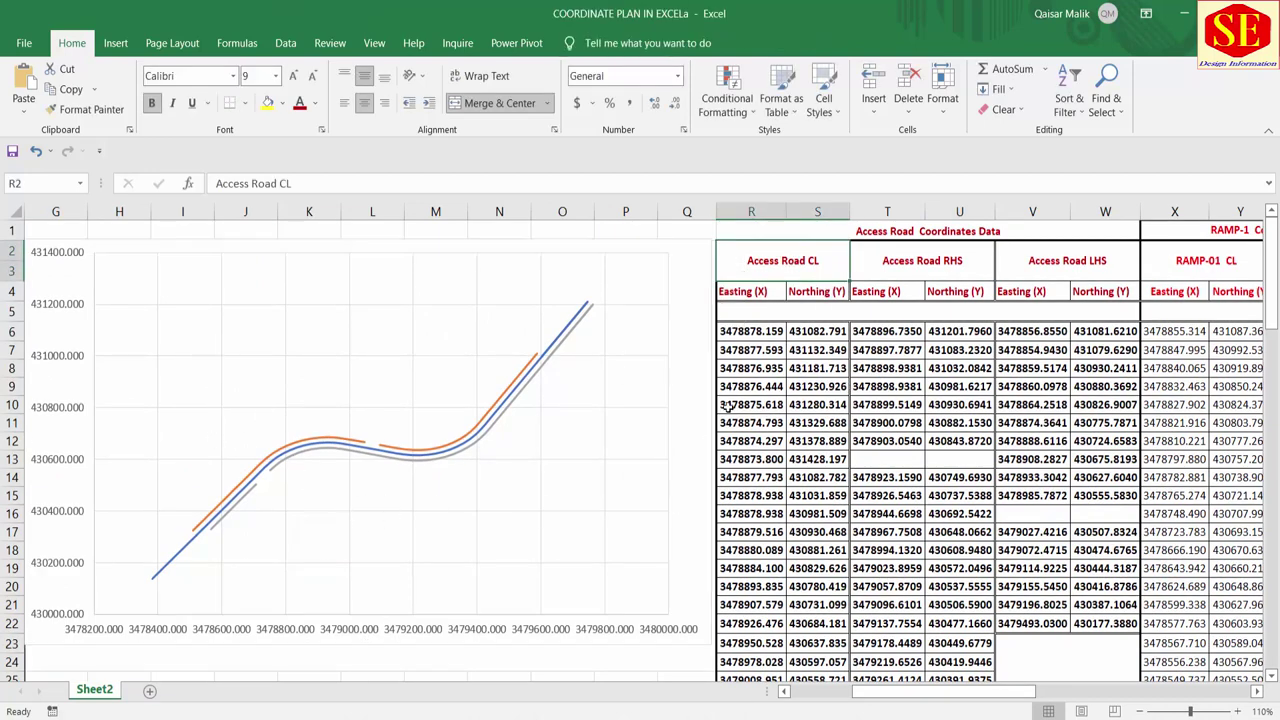
{"action": "right_click", "coordinate": [532, 475]}
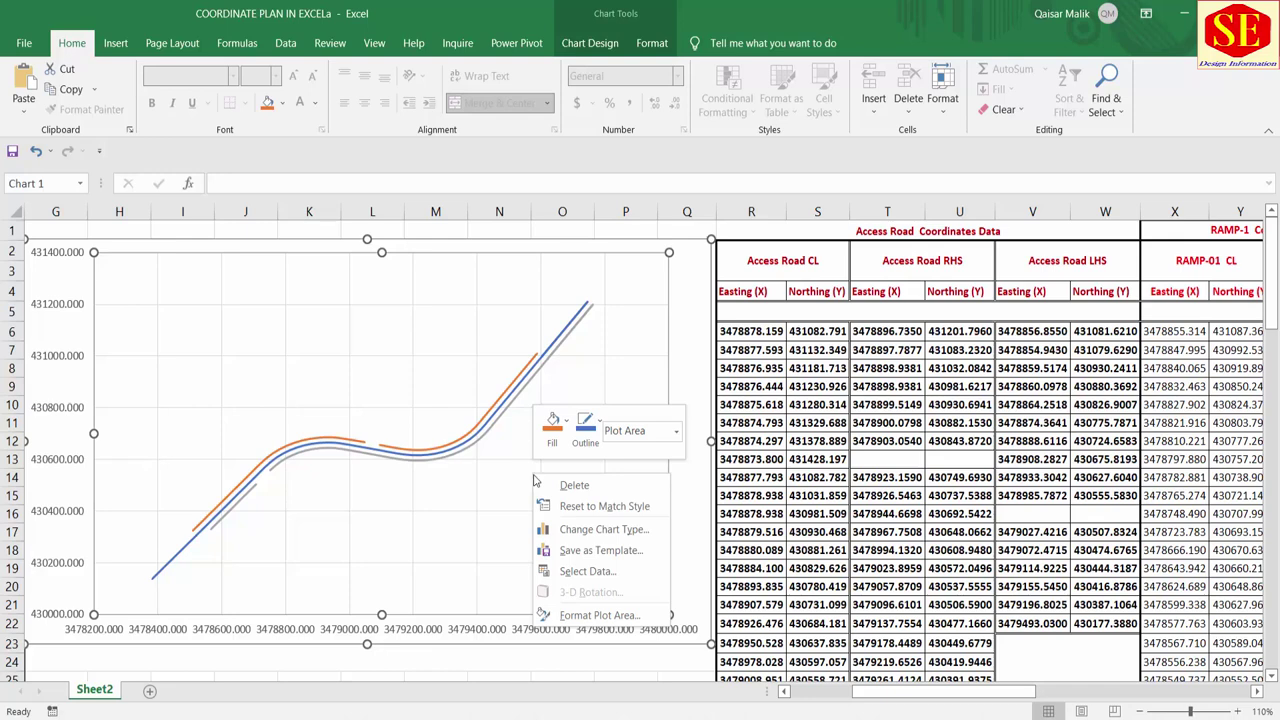
{"action": "left_click", "coordinate": [572, 572]}
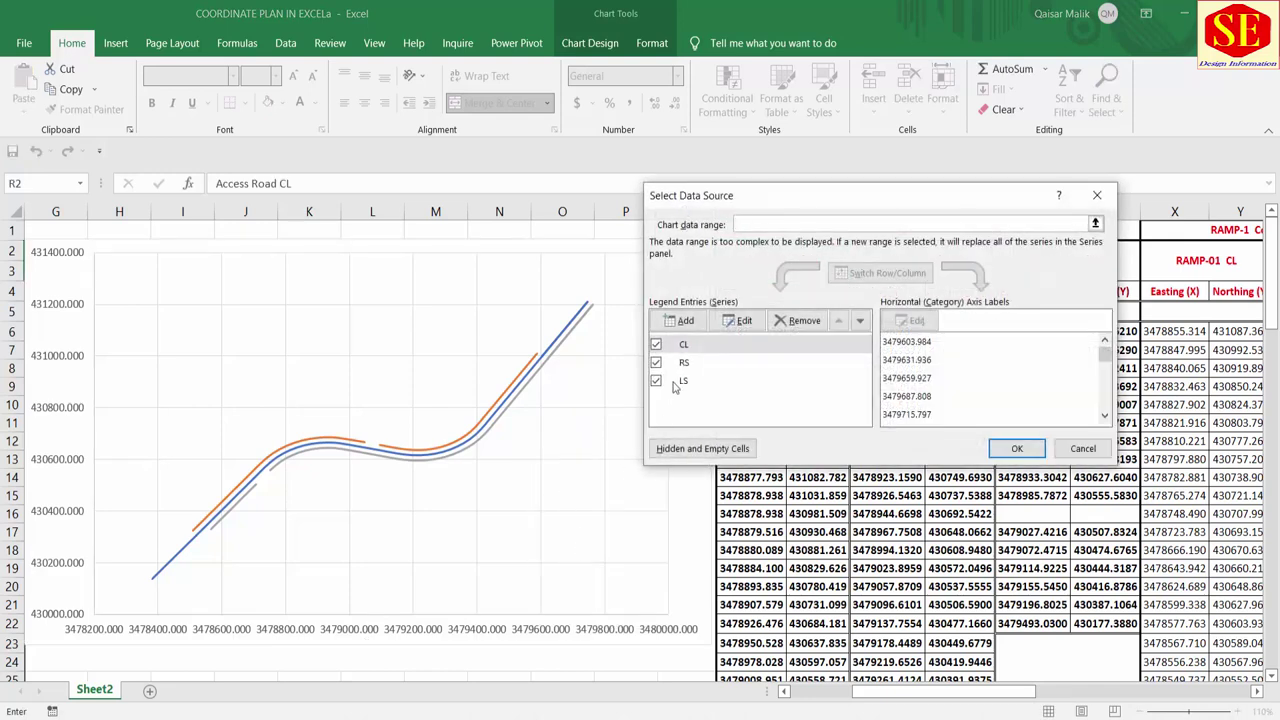
{"action": "left_click", "coordinate": [681, 325]}
{"action": "type", "text": "R2 CL"}
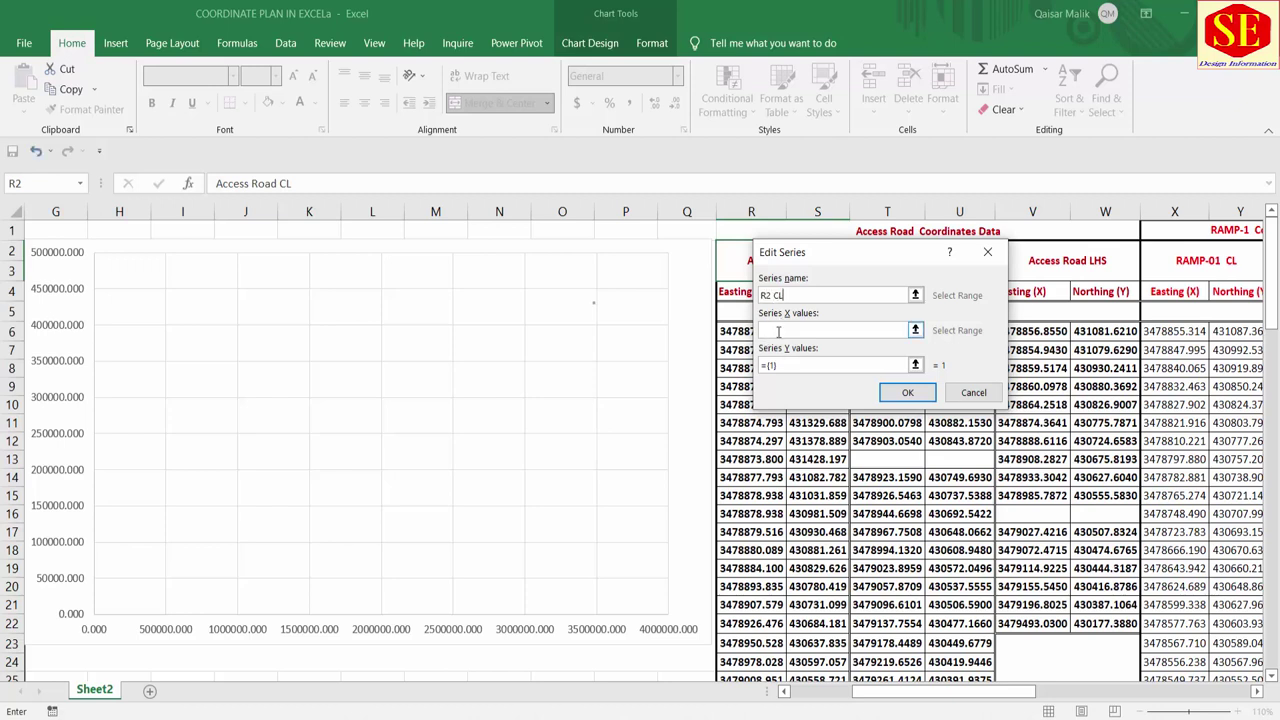
{"action": "left_click", "coordinate": [778, 331]}
{"action": "left_click_drag", "start_coordinate": [828, 252], "coordinate": [397, 292]}
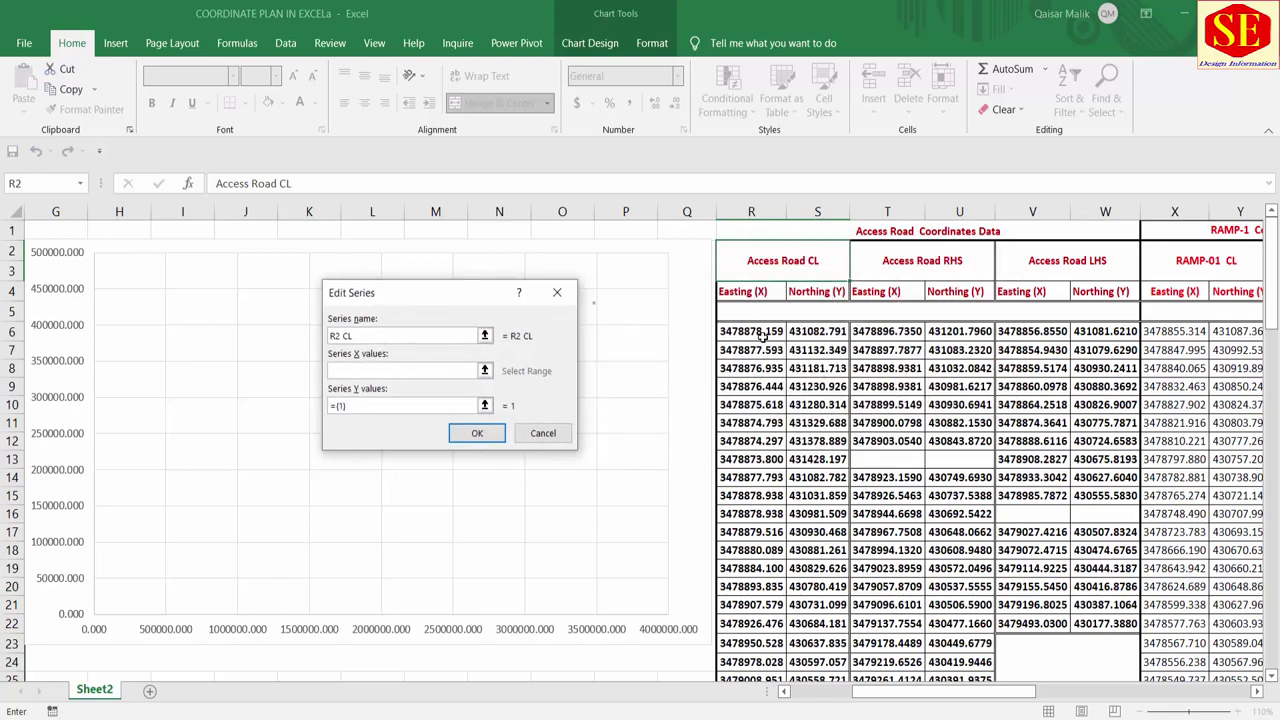
{"action": "left_click_drag", "start_coordinate": [762, 335], "coordinate": [751, 697]}
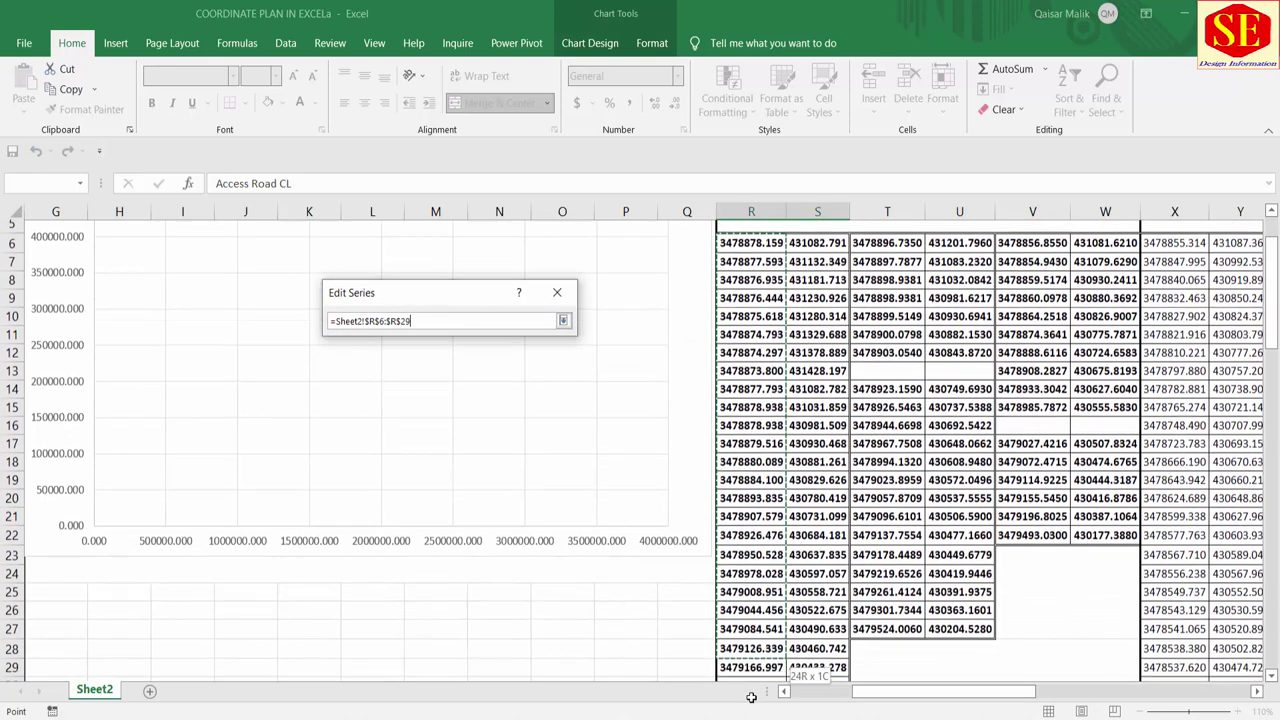
{"action": "left_click_drag", "start_coordinate": [751, 697], "coordinate": [757, 566]}
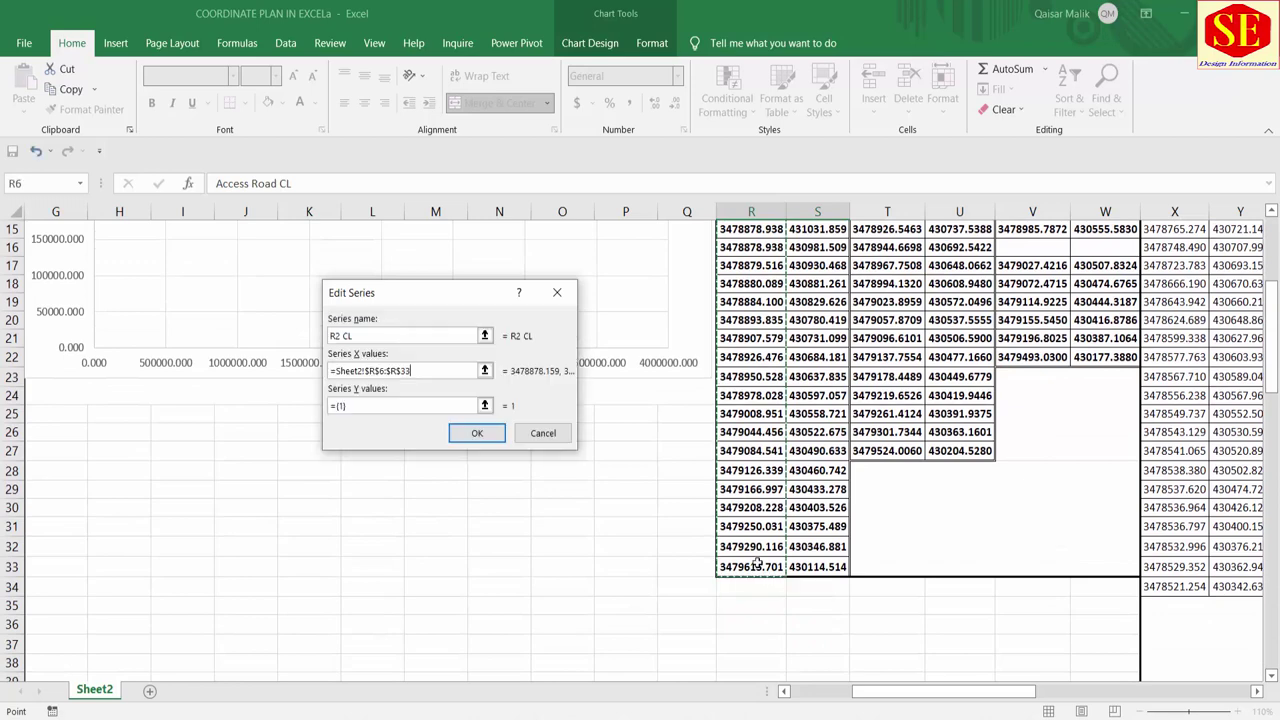
{"action": "left_click", "coordinate": [400, 409]}
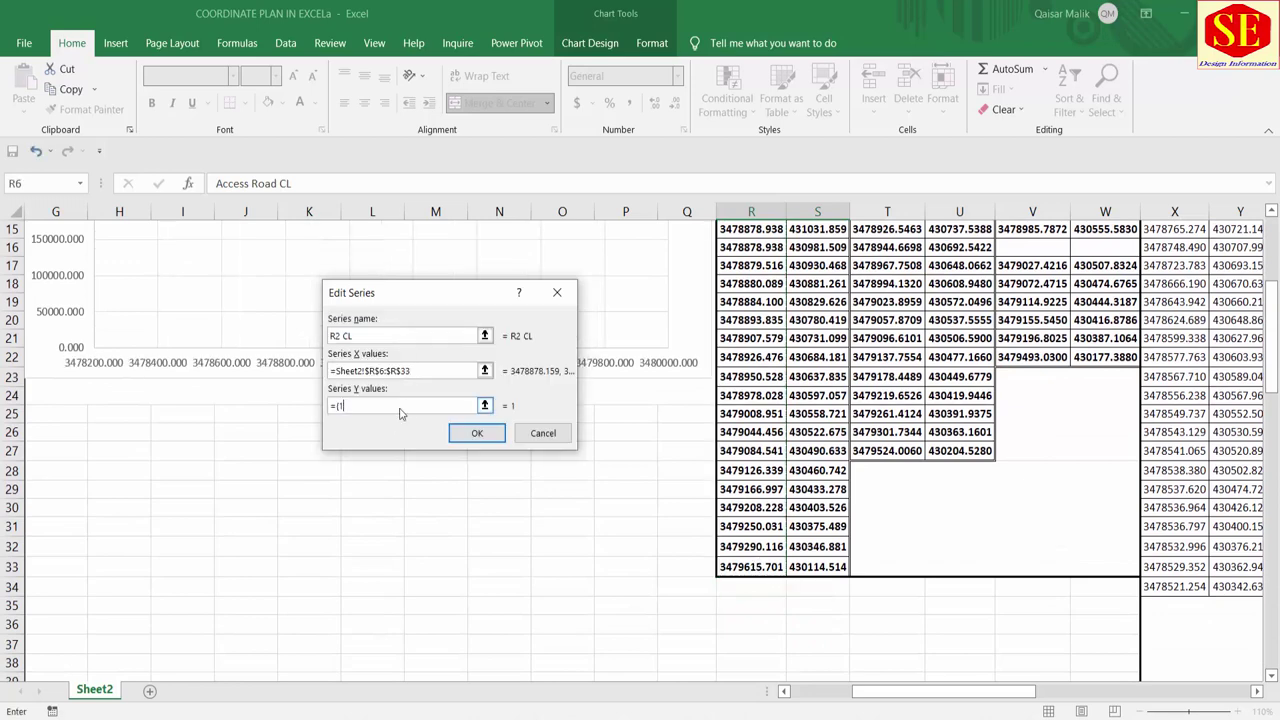
{"action": "scroll", "coordinate": [780, 450], "scroll_direction": "up", "scroll_amount": 2}
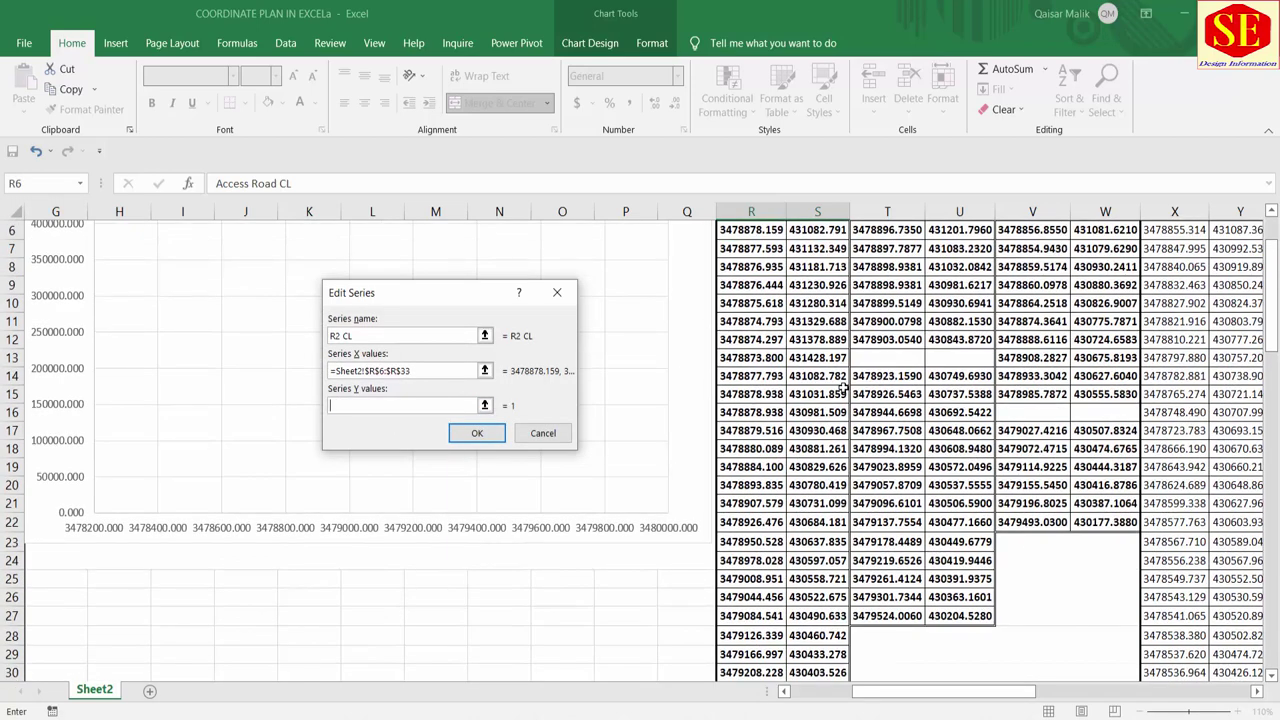
{"action": "scroll", "coordinate": [780, 450], "scroll_direction": "up", "scroll_amount": 3}
{"action": "left_click_drag", "start_coordinate": [818, 331], "coordinate": [812, 636]}
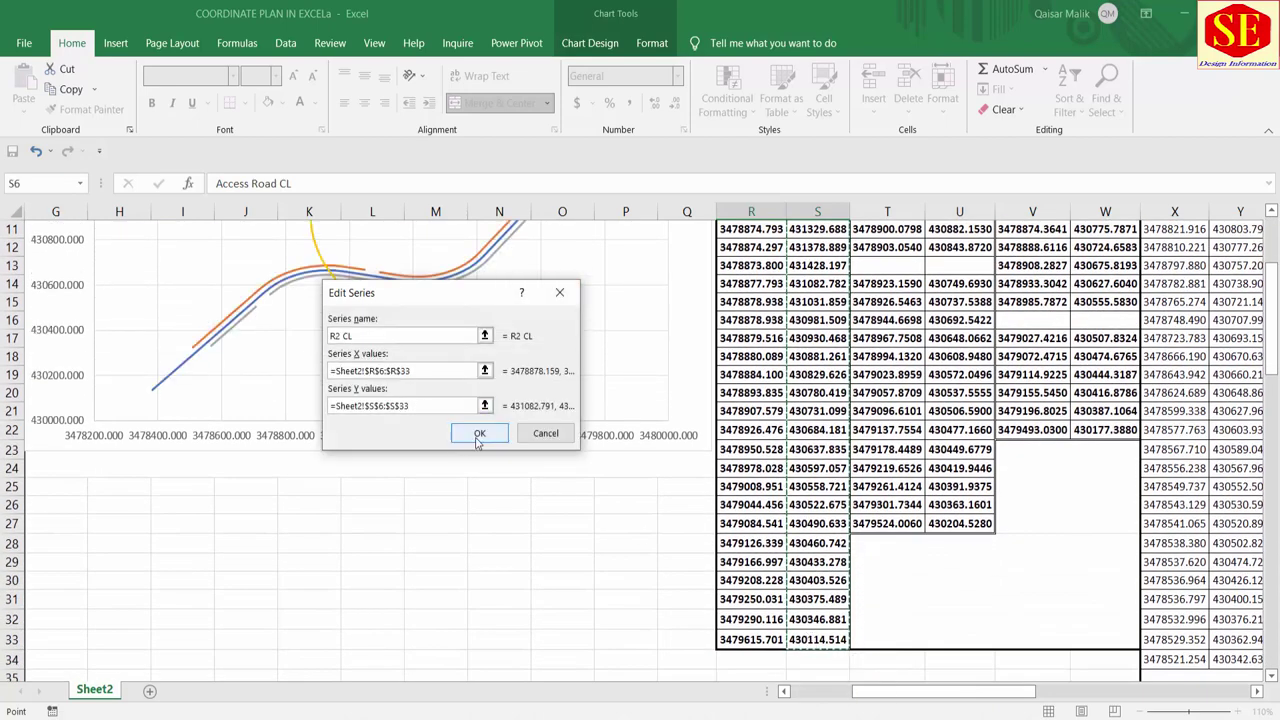
{"action": "left_click", "coordinate": [480, 440]}
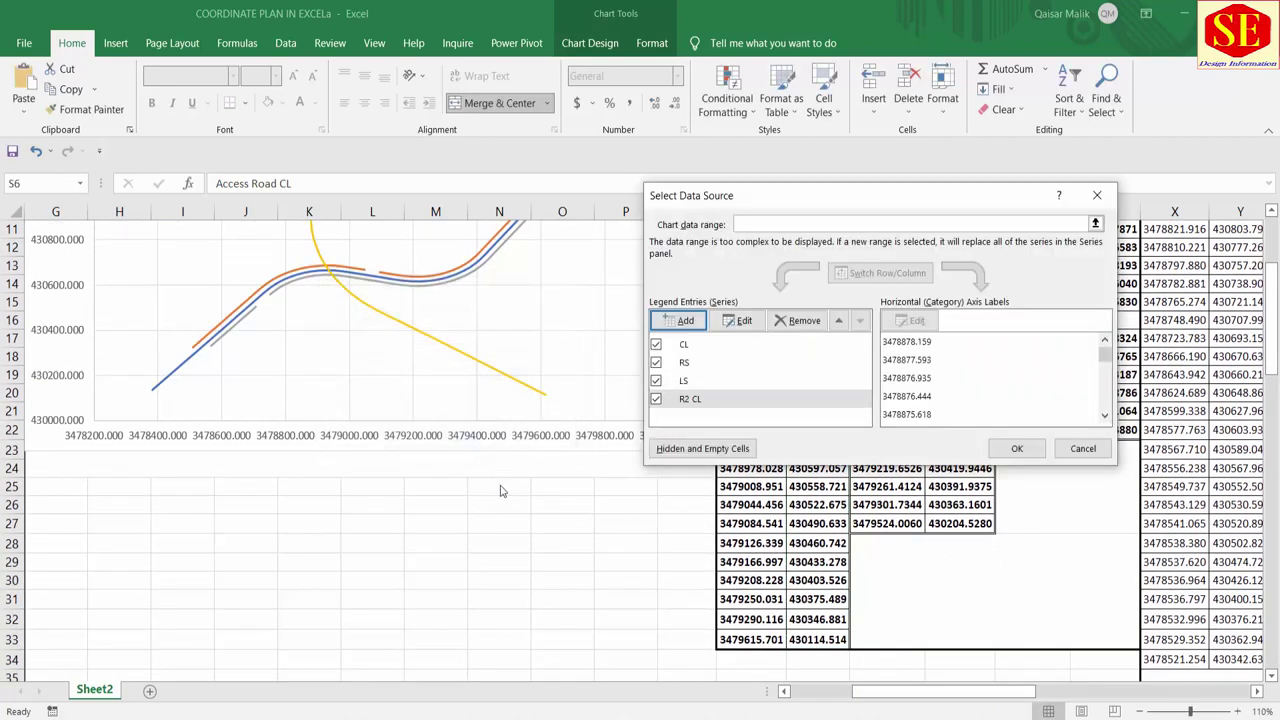
{"action": "left_click", "coordinate": [1017, 448]}
Step: Check the Access Road RHS and LHS headings and reopen the chart's data source settings
{"action": "scroll", "coordinate": [450, 528], "scroll_direction": "up", "scroll_amount": 3}
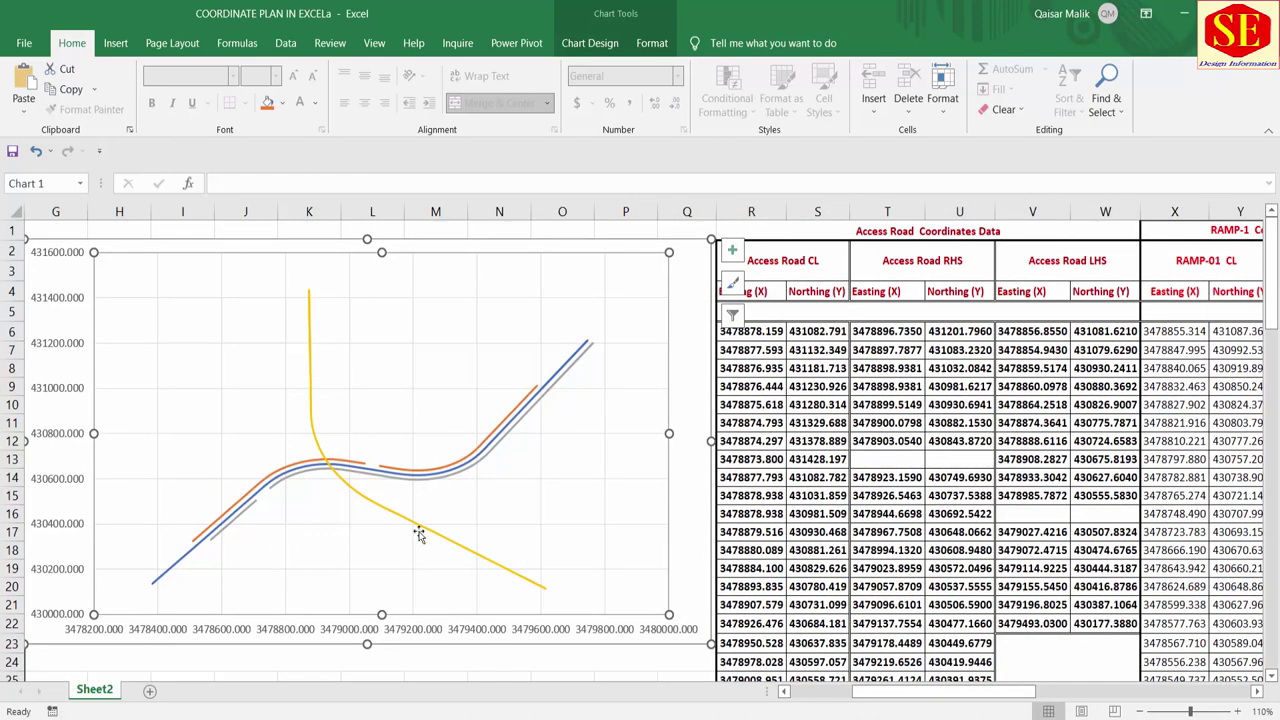
{"action": "left_click", "coordinate": [952, 255]}
{"action": "left_click", "coordinate": [1063, 262]}
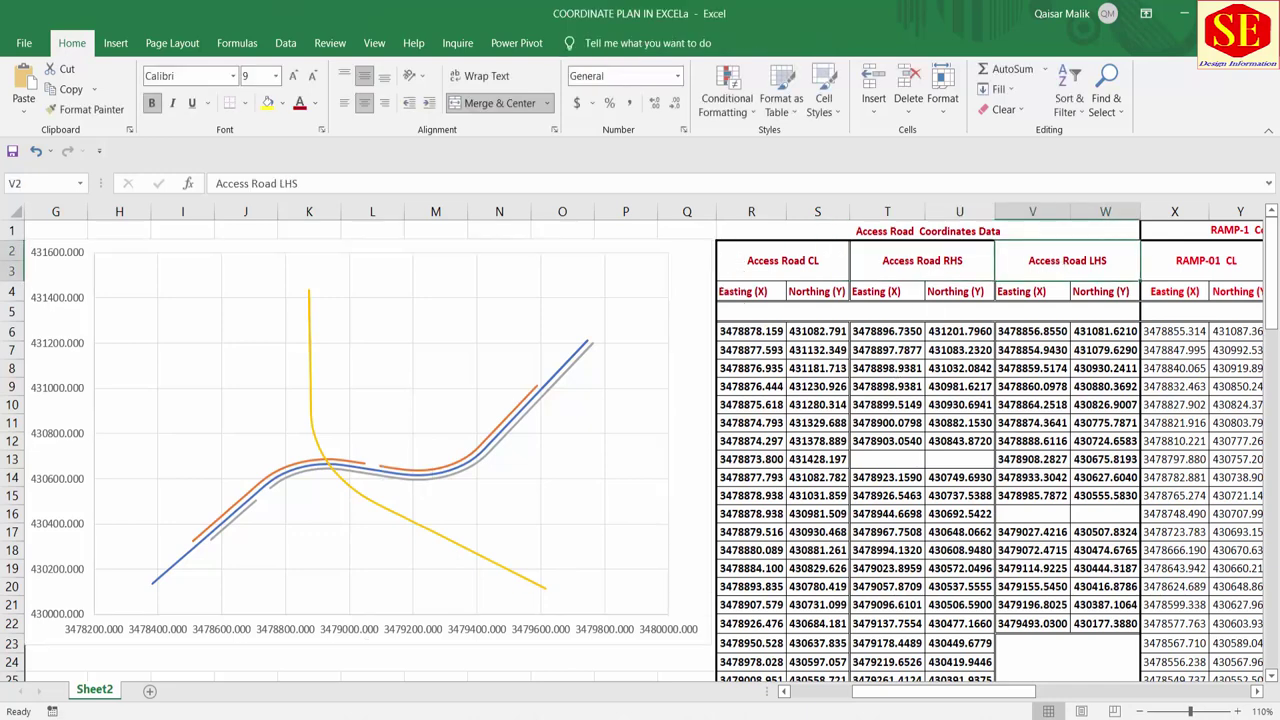
{"action": "right_click", "coordinate": [576, 503]}
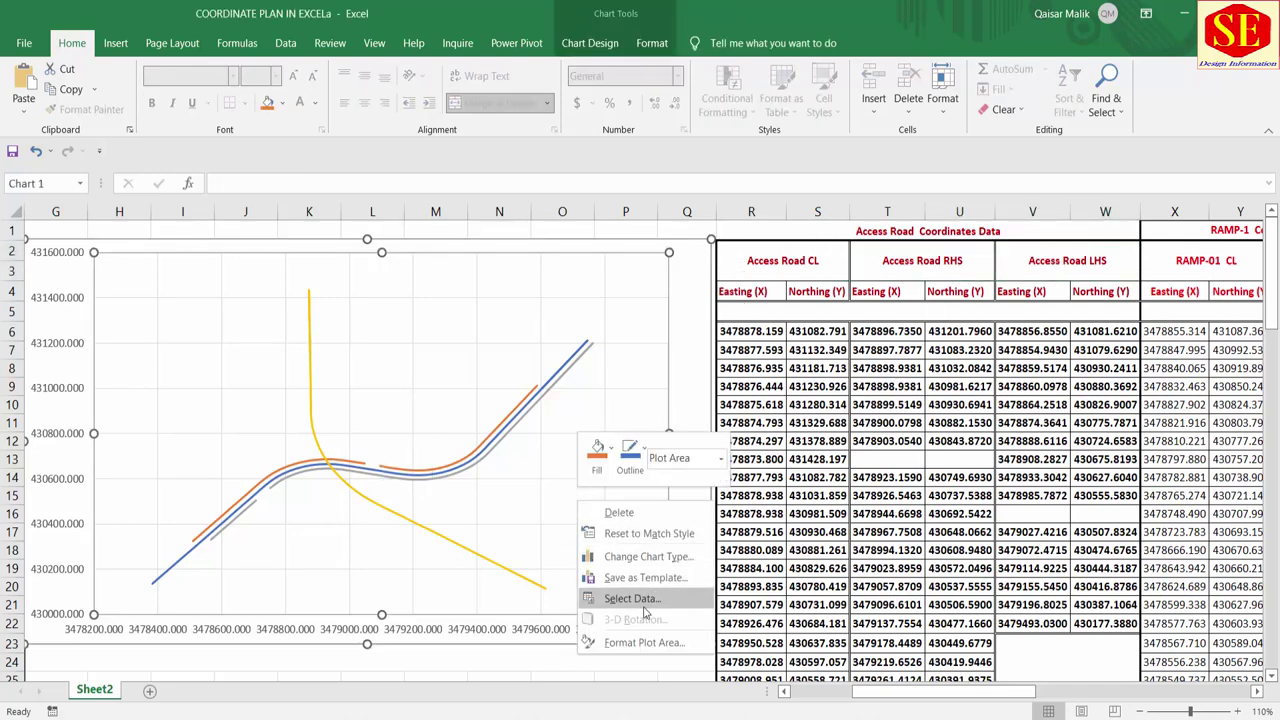
{"action": "left_click", "coordinate": [645, 605]}
Step: Add an R2.RS series plotting Access Road RHS T6:T27 against U6:U27
{"action": "left_click", "coordinate": [683, 321]}
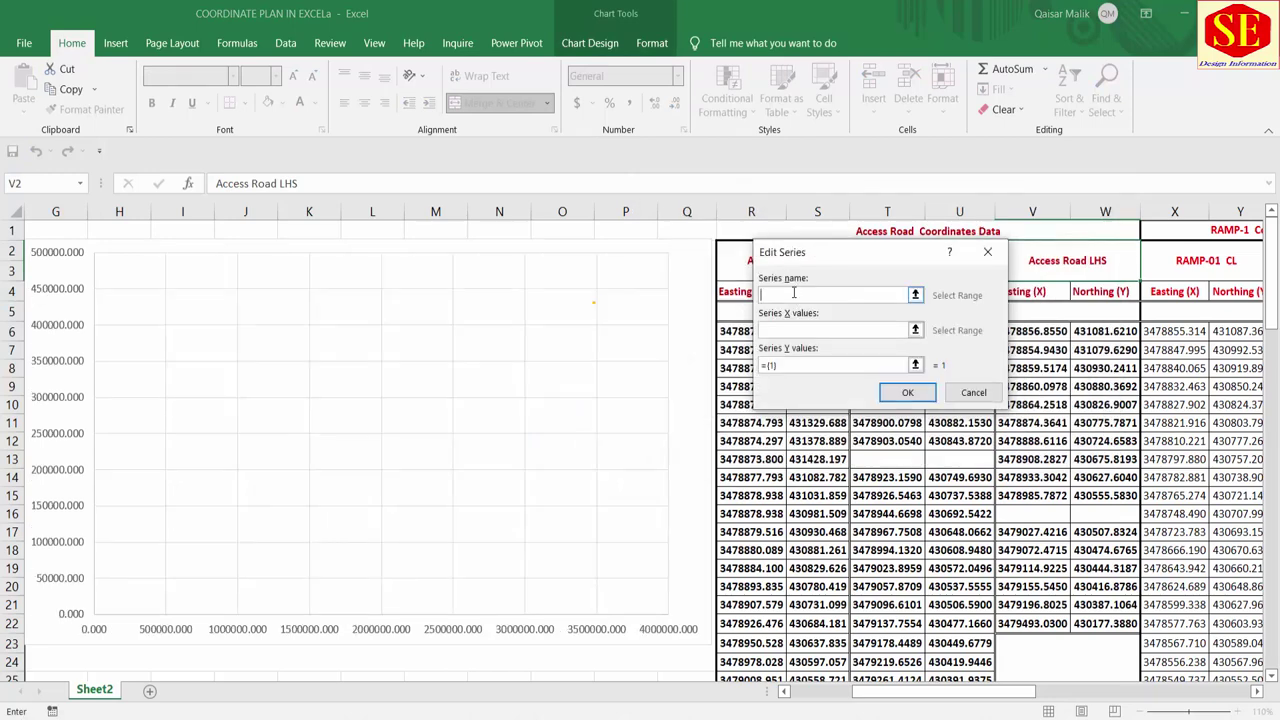
{"action": "type", "text": "R2."}
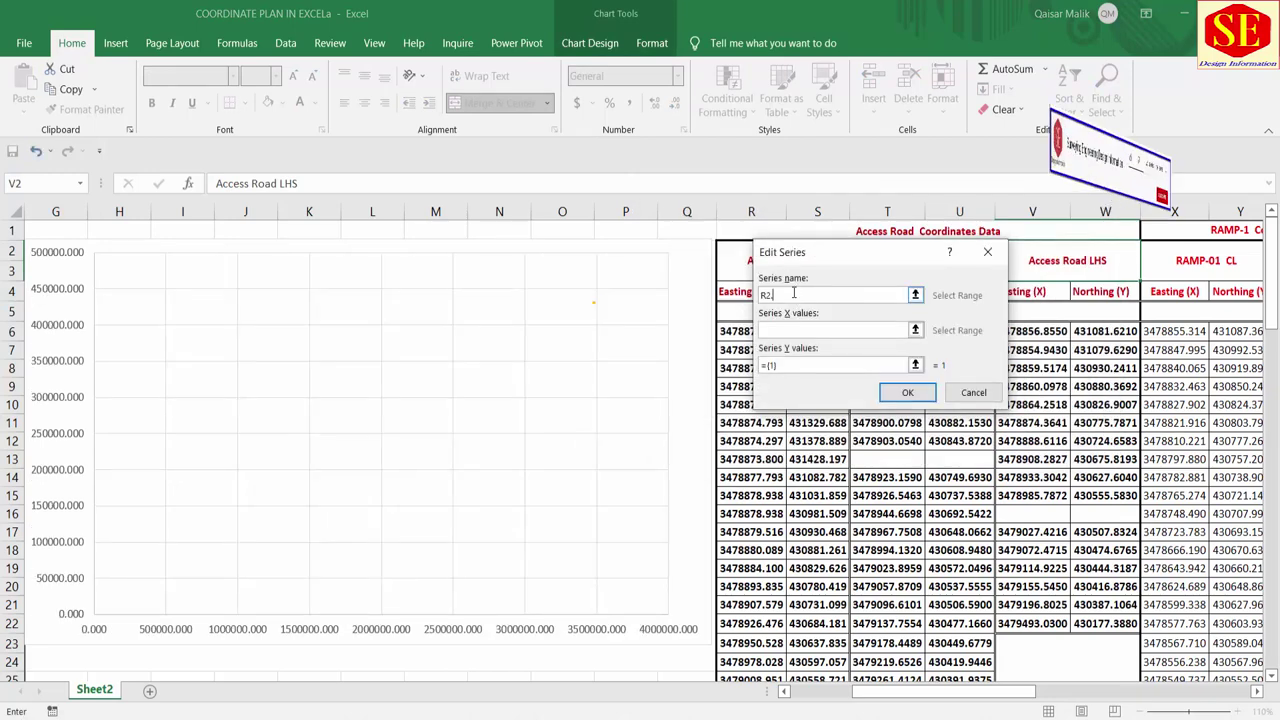
{"action": "type", "text": "R"}
{"action": "type", "text": "S"}
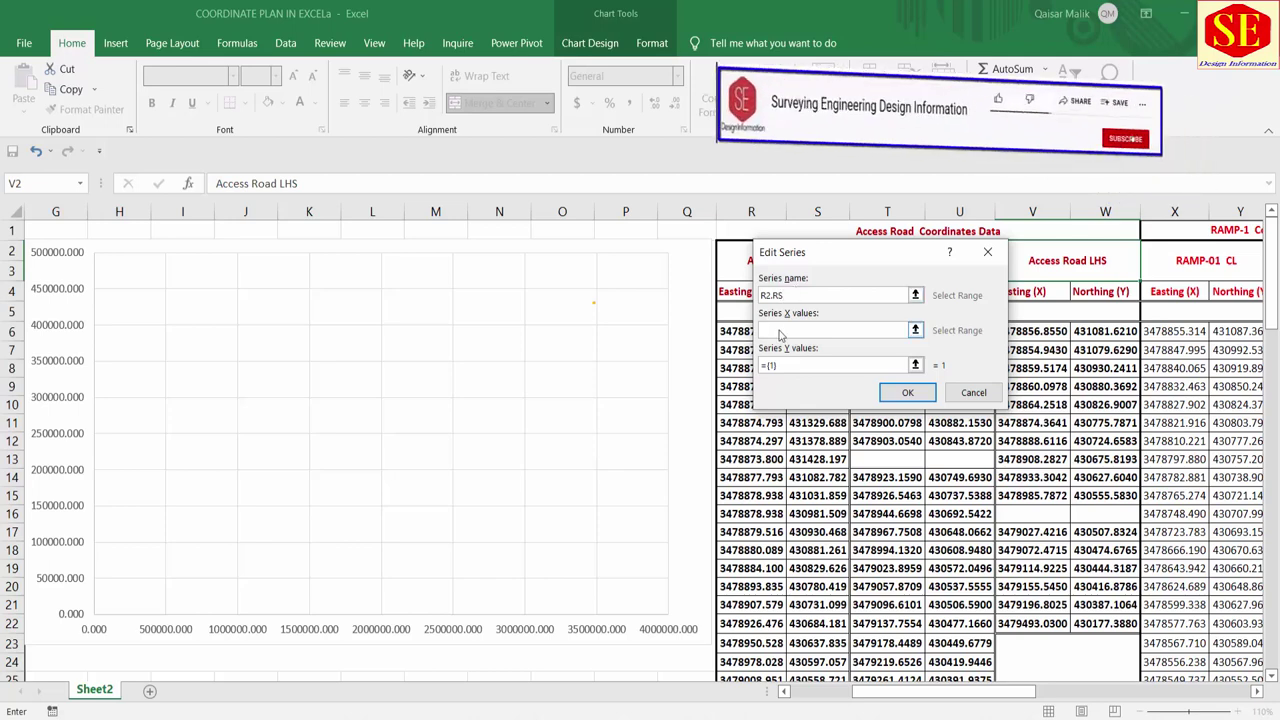
{"action": "left_click_drag", "start_coordinate": [833, 254], "coordinate": [497, 248]}
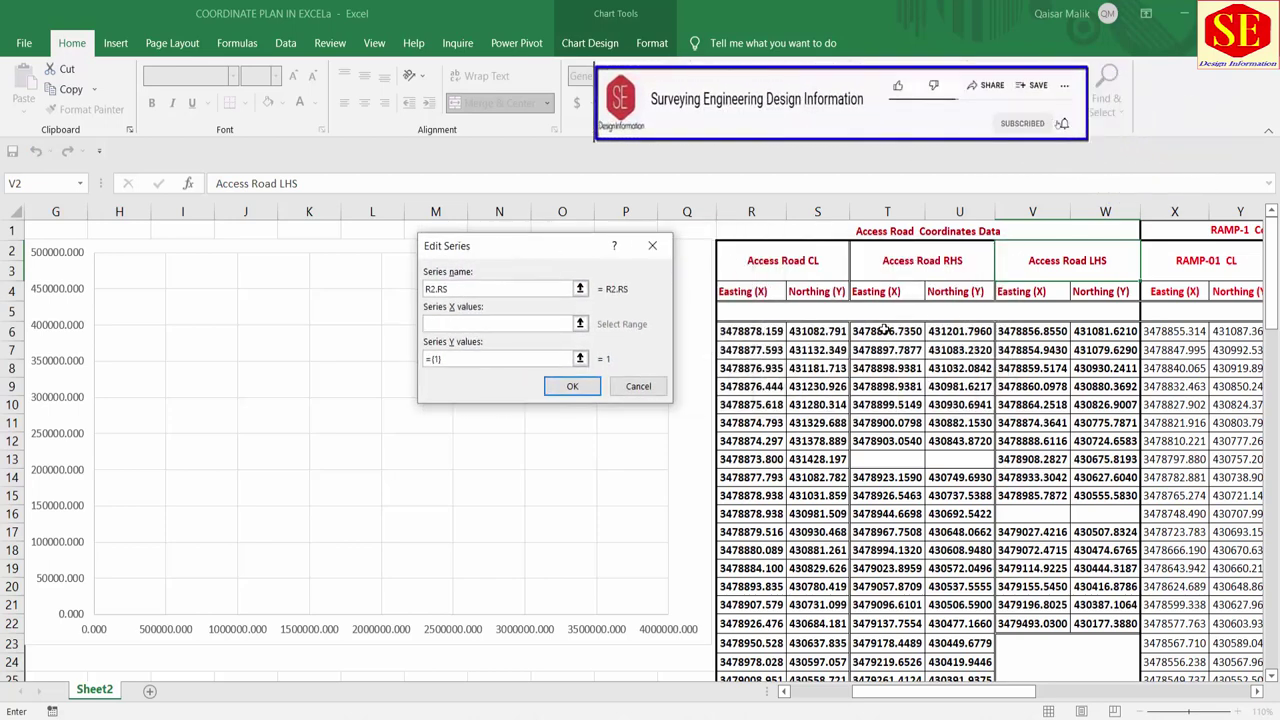
{"action": "left_click_drag", "start_coordinate": [884, 330], "coordinate": [887, 613]}
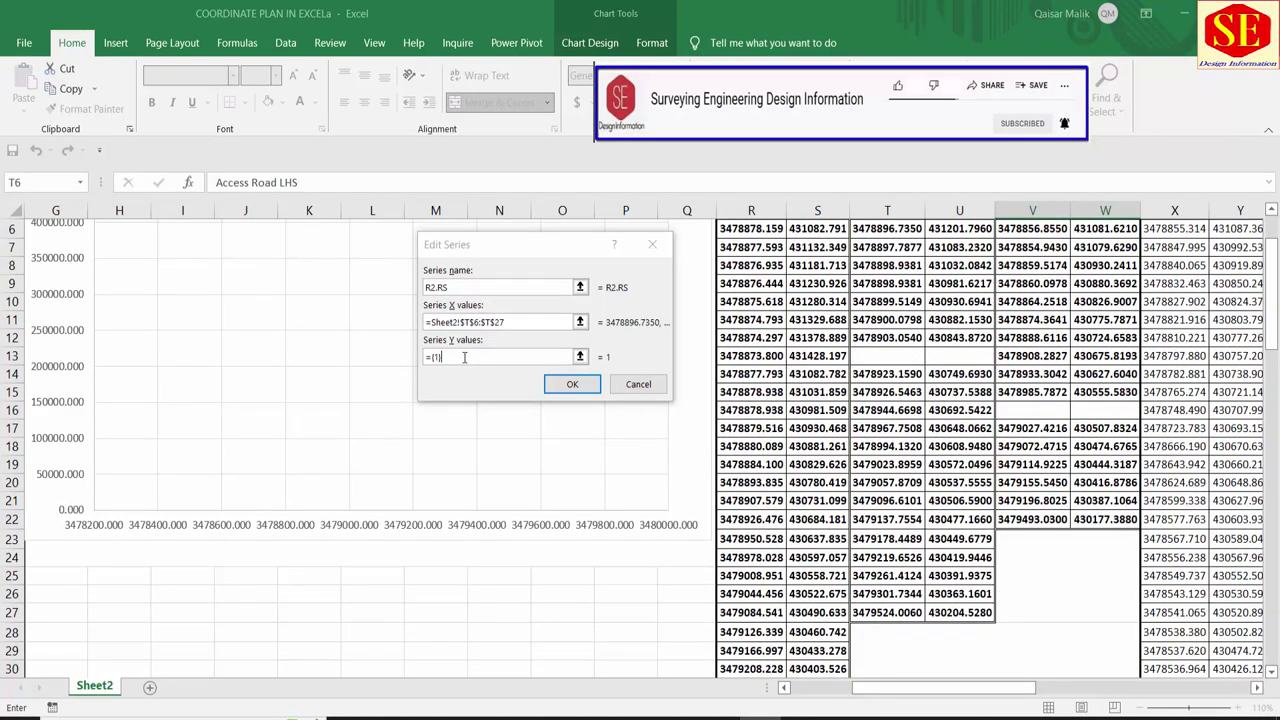
{"action": "left_click", "coordinate": [464, 357]}
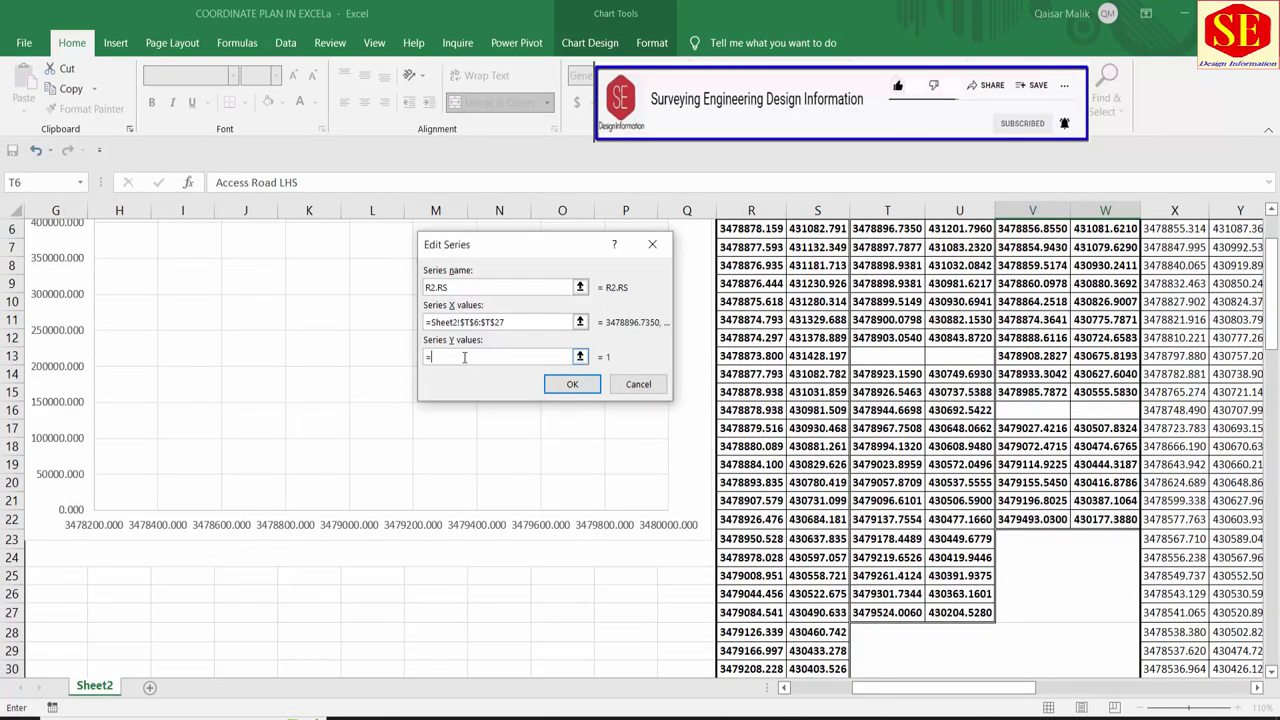
{"action": "scroll", "coordinate": [861, 447], "scroll_direction": "up", "scroll_amount": 2}
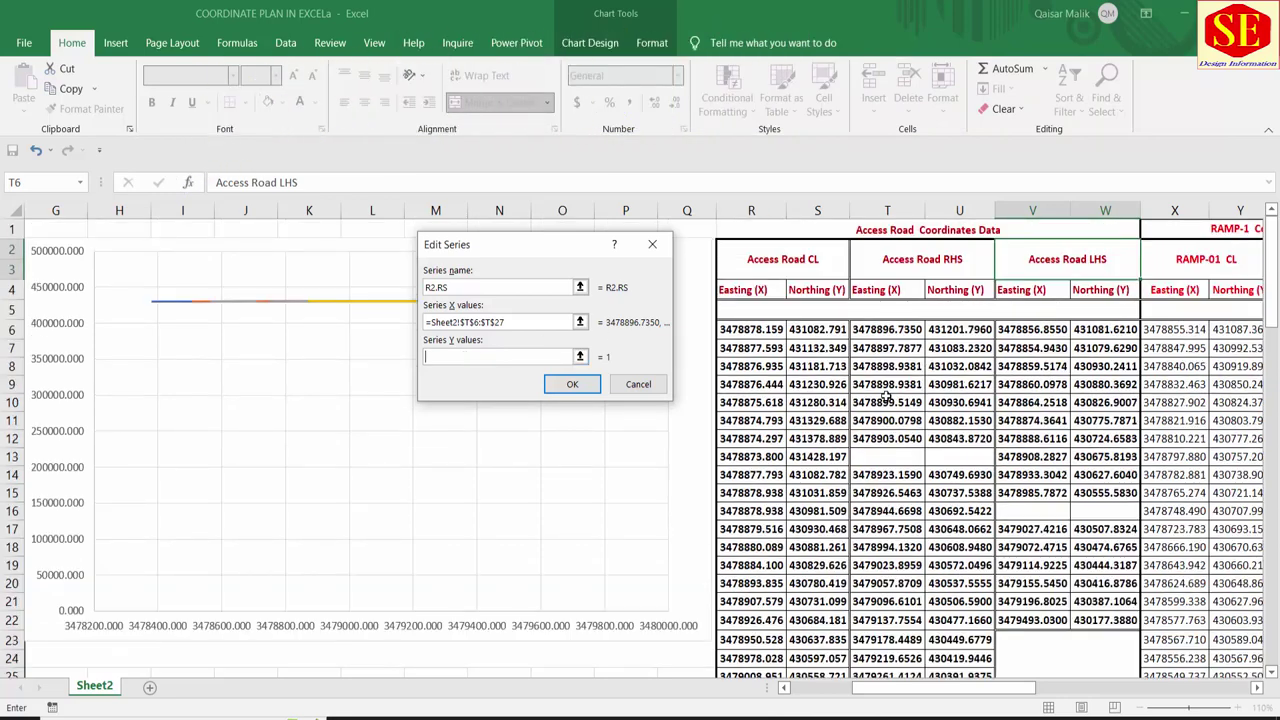
{"action": "mouse_move", "coordinate": [962, 330]}
{"action": "left_mouse_down"}
{"action": "mouse_move", "coordinate": [933, 690]}
{"action": "mouse_move", "coordinate": [975, 590]}
{"action": "left_mouse_up"}
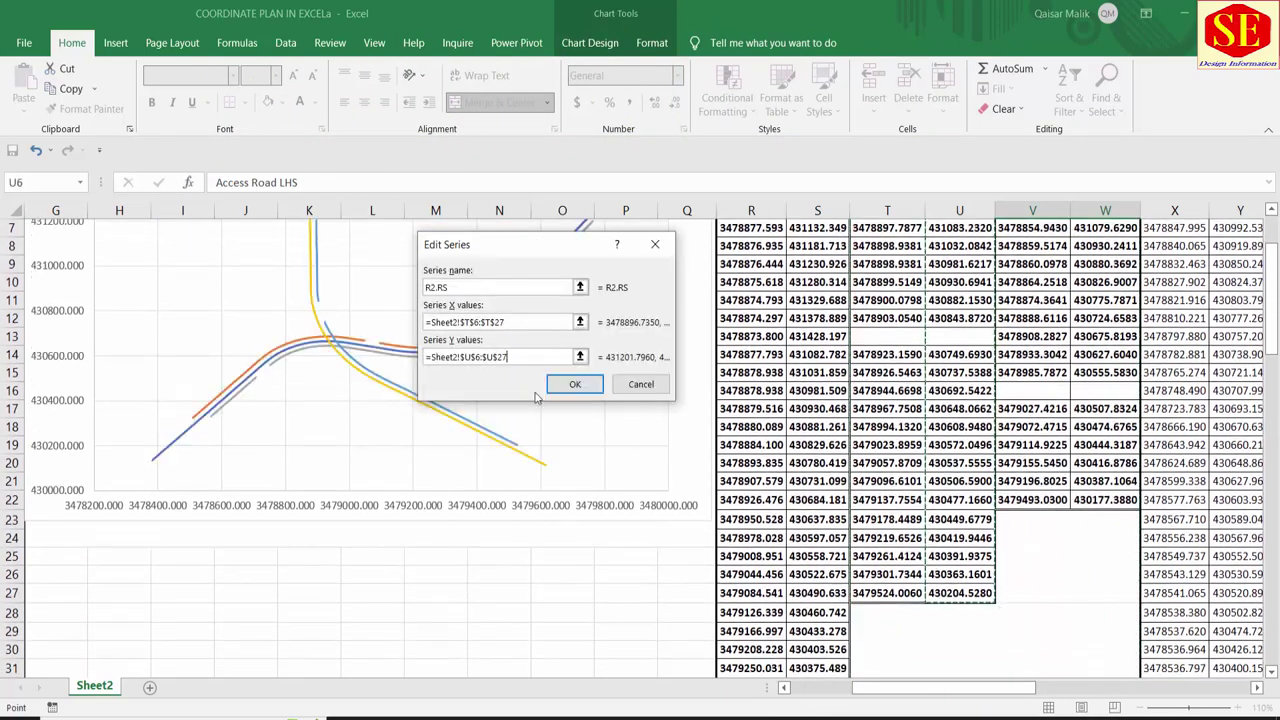
{"action": "left_click", "coordinate": [571, 386]}
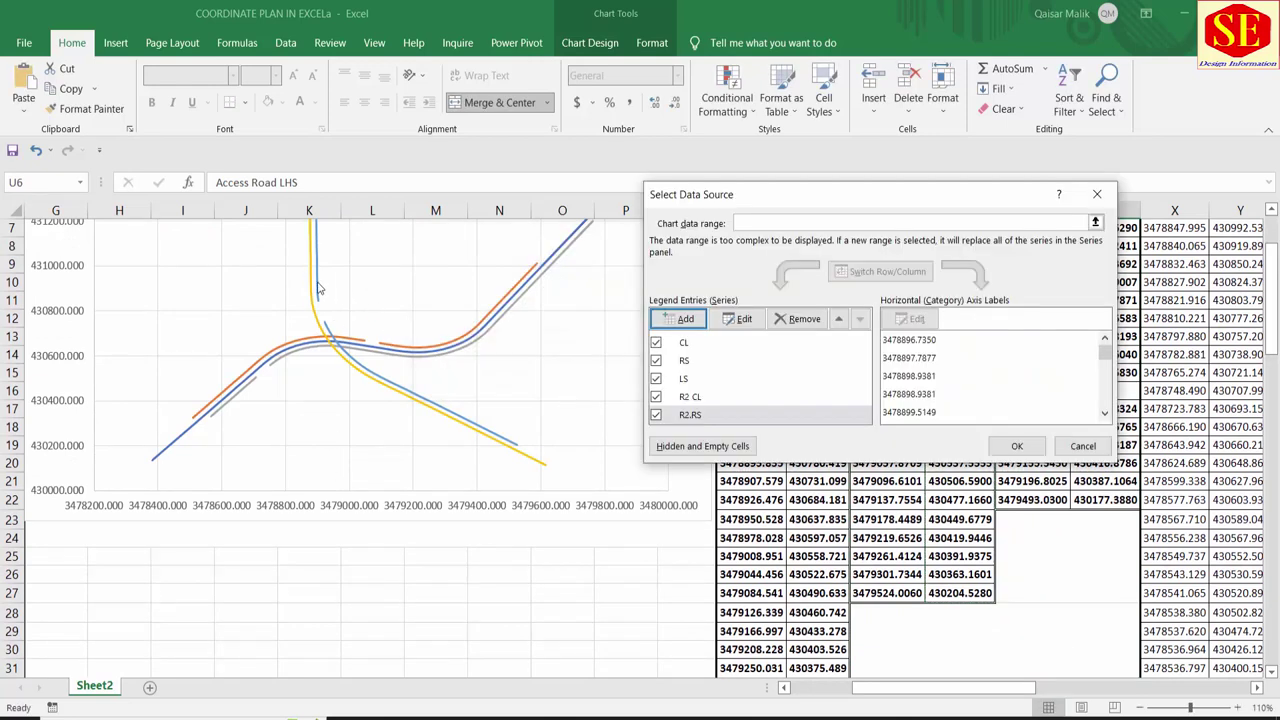
Step: Add an R2 LS series with X values V6:V21 and Y values W6:W22, then close the dialog
{"action": "left_click_drag", "start_coordinate": [913, 203], "coordinate": [495, 179]}
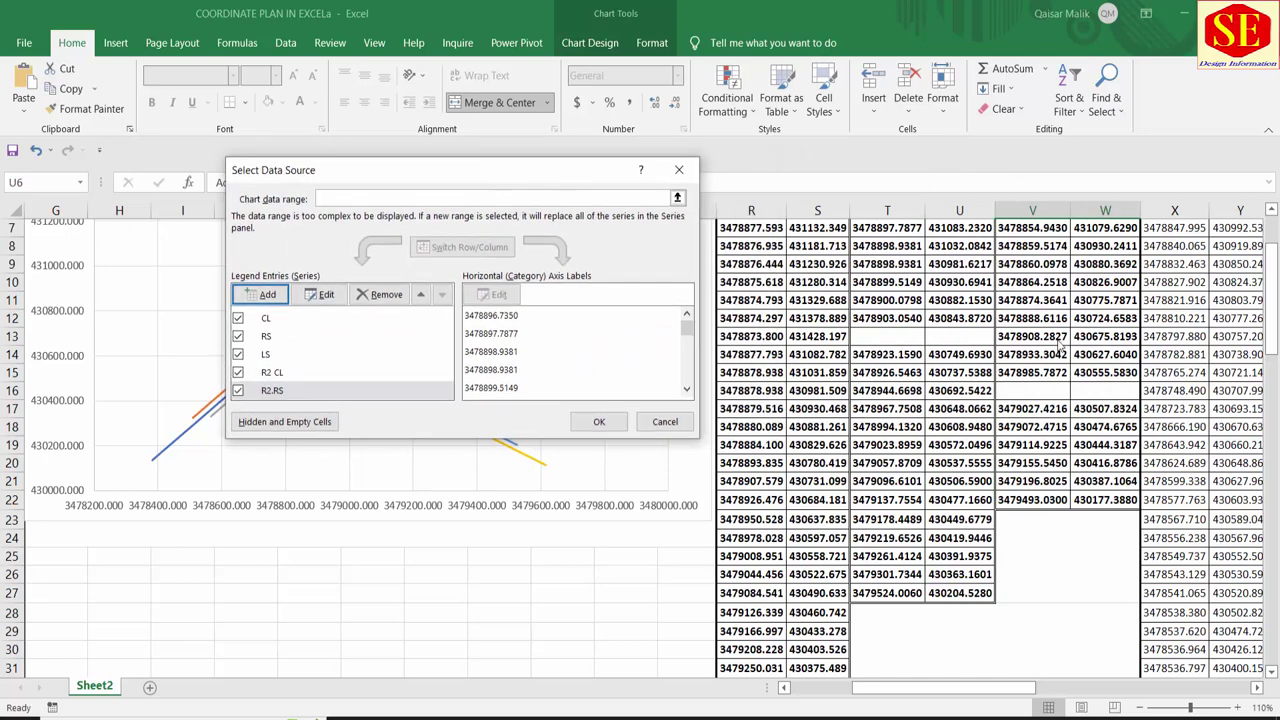
{"action": "left_click", "coordinate": [260, 295]}
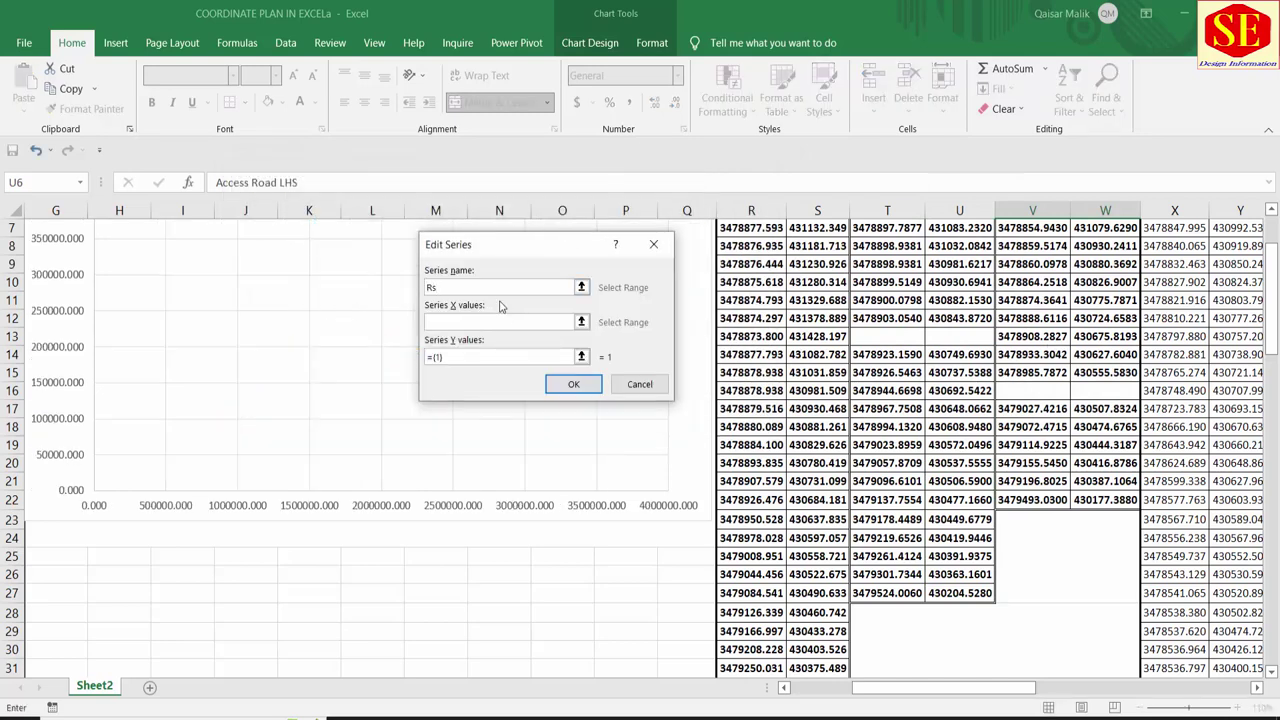
{"action": "type", "text": "LS"}
{"action": "left_click", "coordinate": [492, 322]}
{"action": "scroll", "coordinate": [1105, 370], "scroll_direction": "up", "scroll_amount": 2}
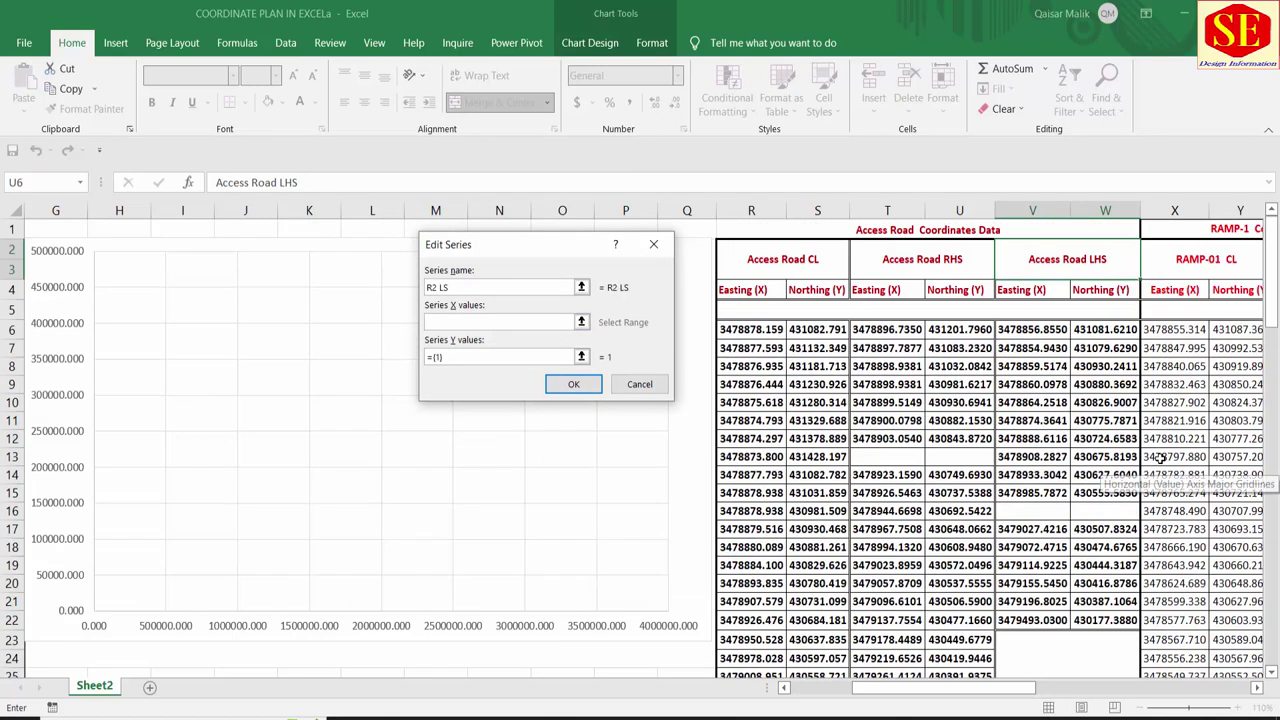
{"action": "left_click", "coordinate": [1040, 330]}
{"action": "left_click_drag", "start_coordinate": [1040, 330], "coordinate": [1030, 601]}
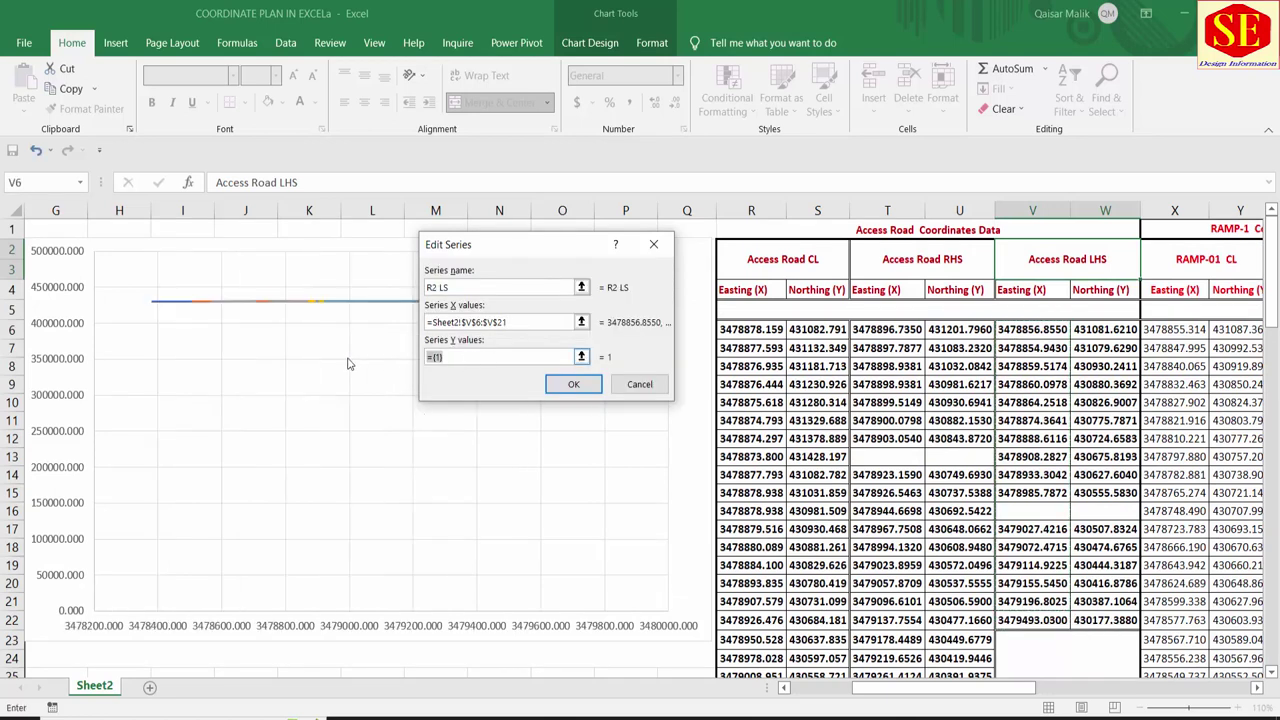
{"action": "left_click_drag", "start_coordinate": [470, 357], "coordinate": [428, 357]}
{"action": "key", "text": "BackSpace"}
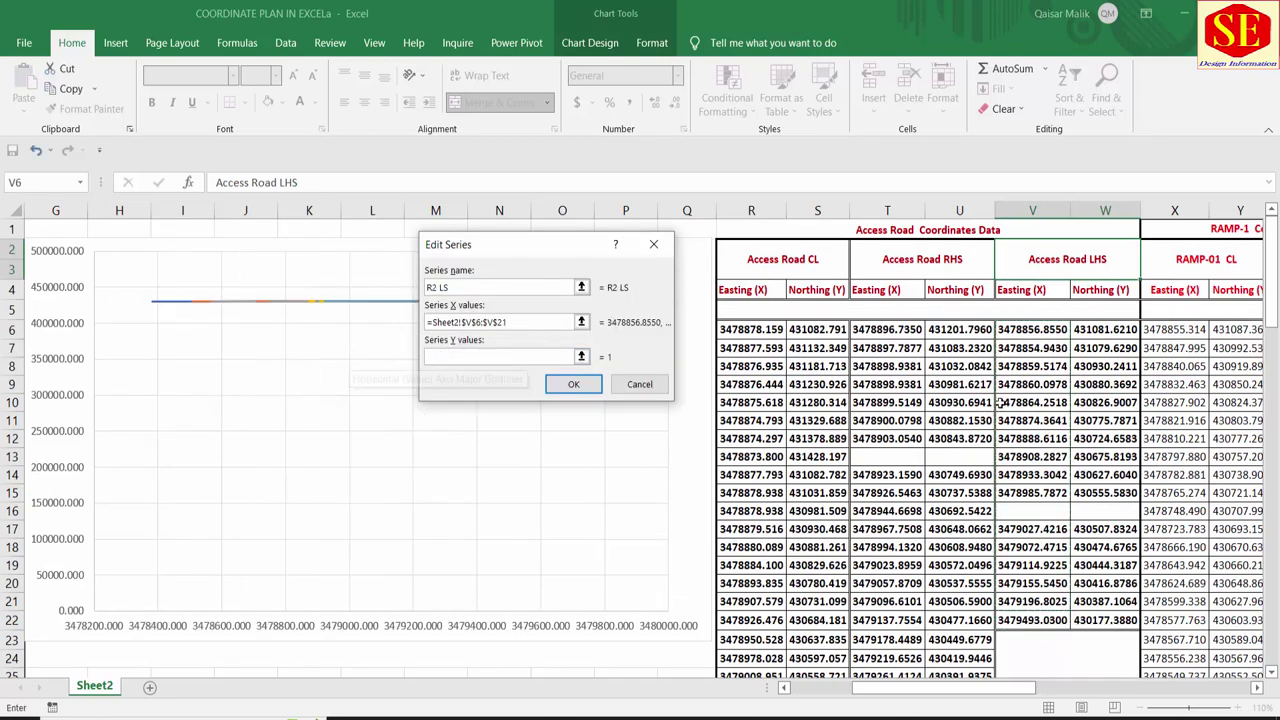
{"action": "left_click_drag", "start_coordinate": [1105, 330], "coordinate": [1078, 528]}
{"action": "left_click_drag", "start_coordinate": [1078, 620], "coordinate": [1078, 620]}
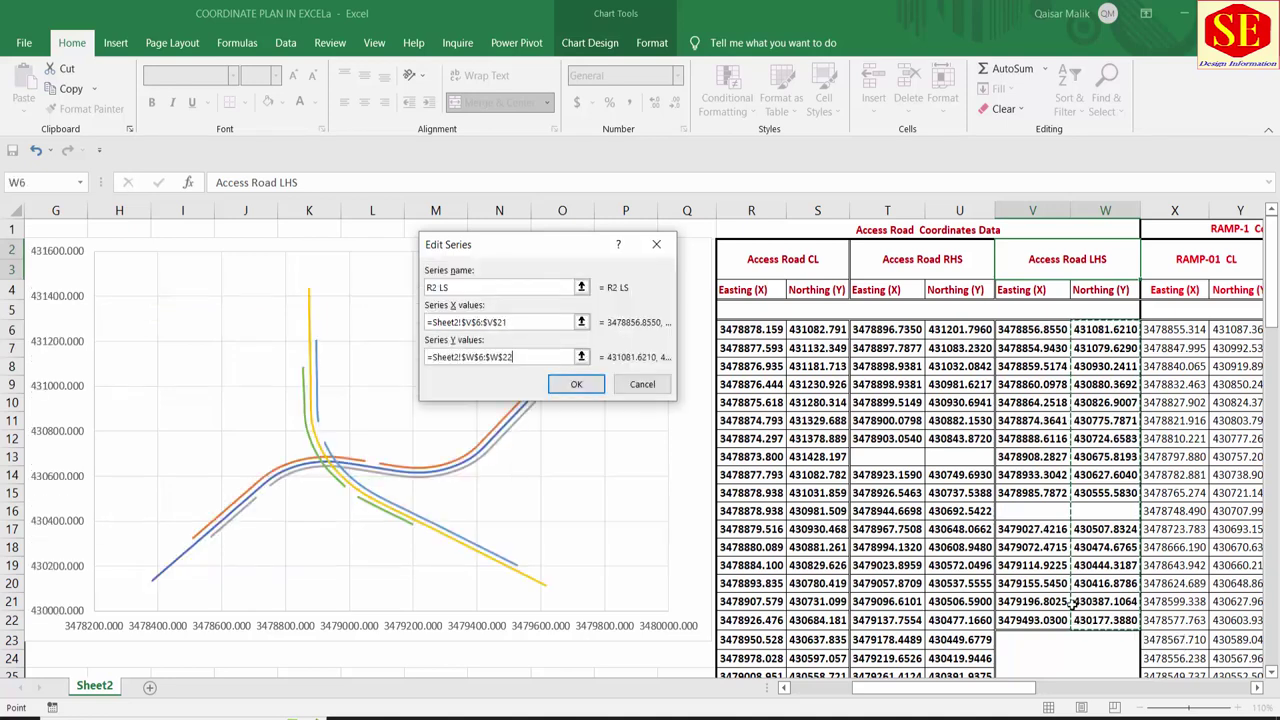
{"action": "left_click", "coordinate": [576, 386]}
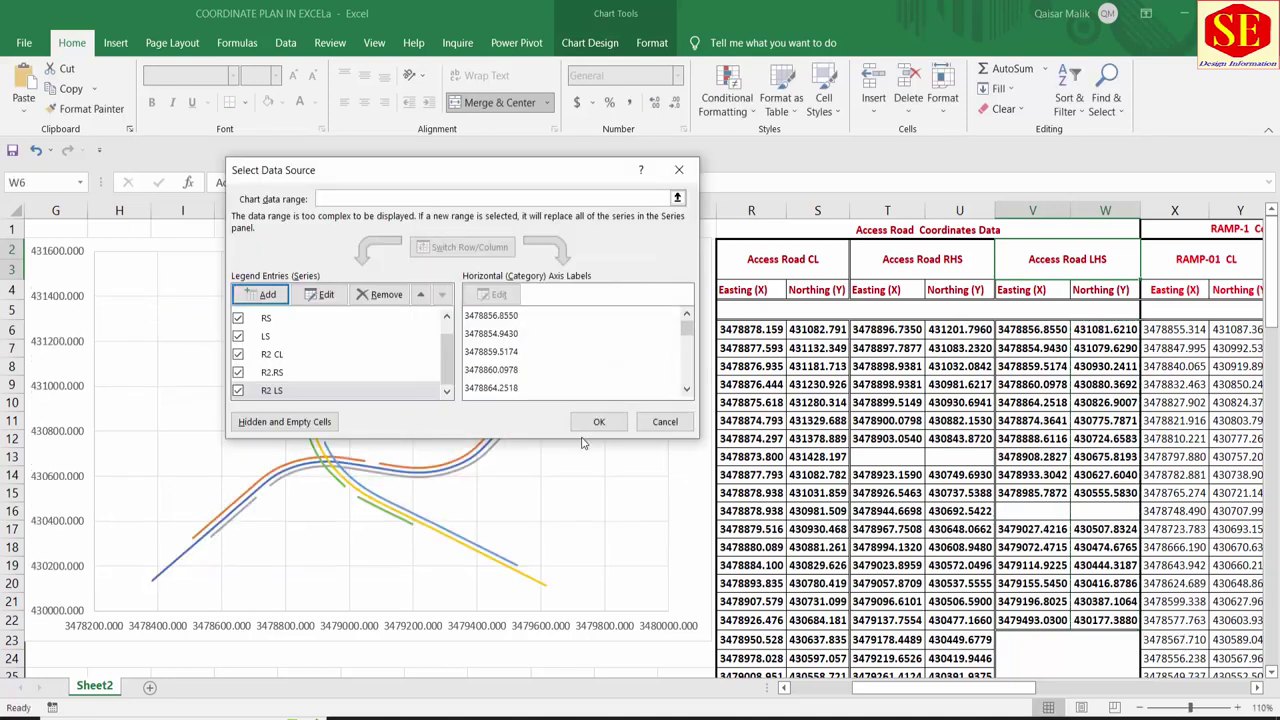
{"action": "left_click_drag", "start_coordinate": [512, 165], "coordinate": [1025, 208]}
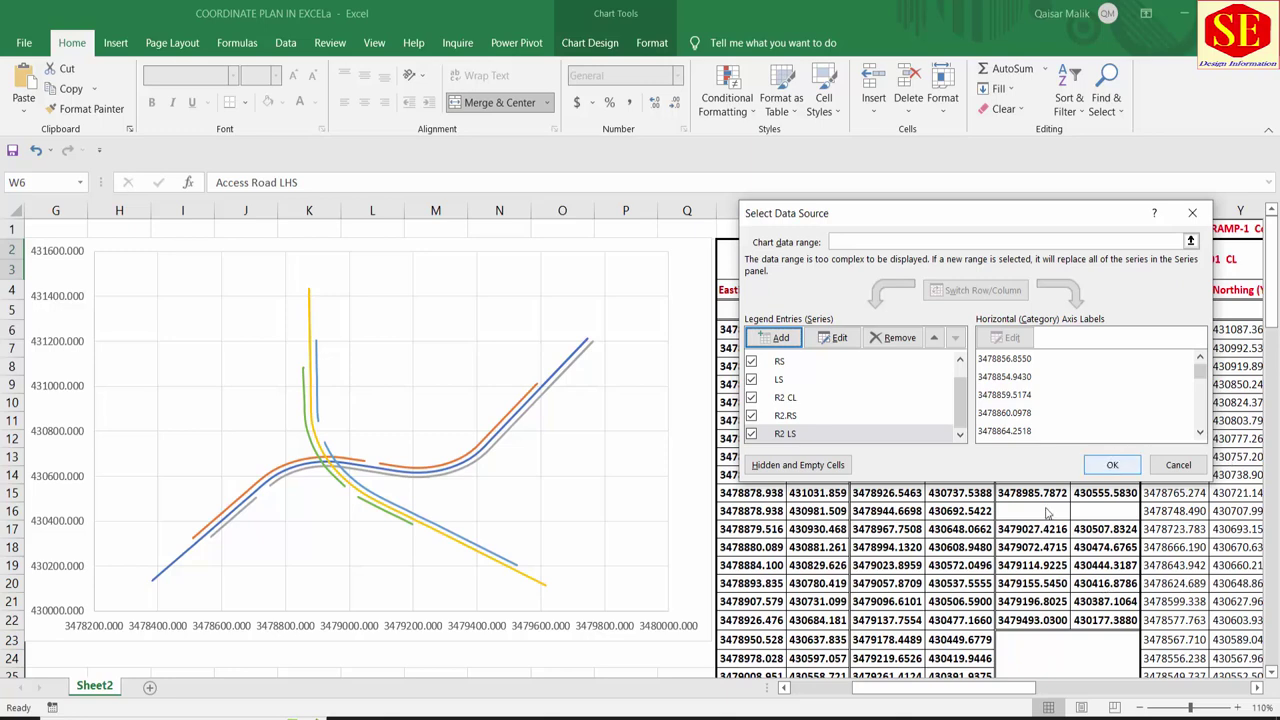
{"action": "left_click", "coordinate": [1111, 464]}
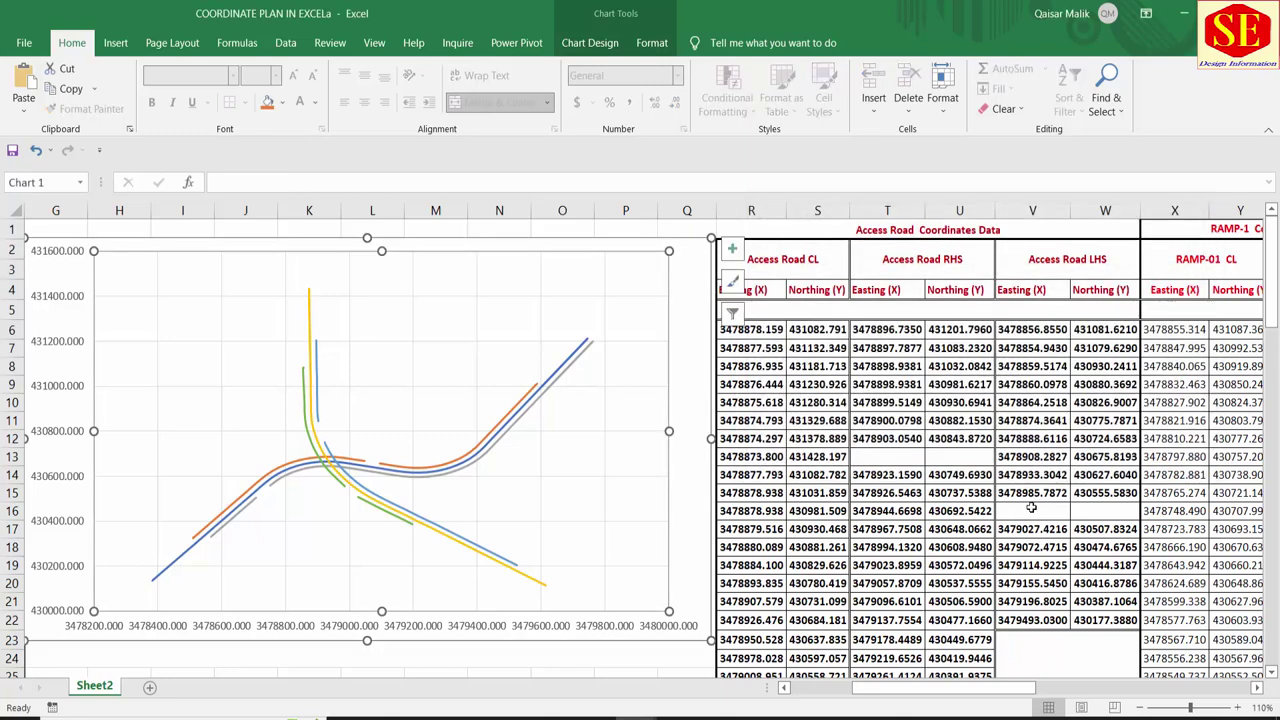
Step: Deselect the chart and scroll right to the RAMP-01 coordinate columns
{"action": "left_click", "coordinate": [1031, 508]}
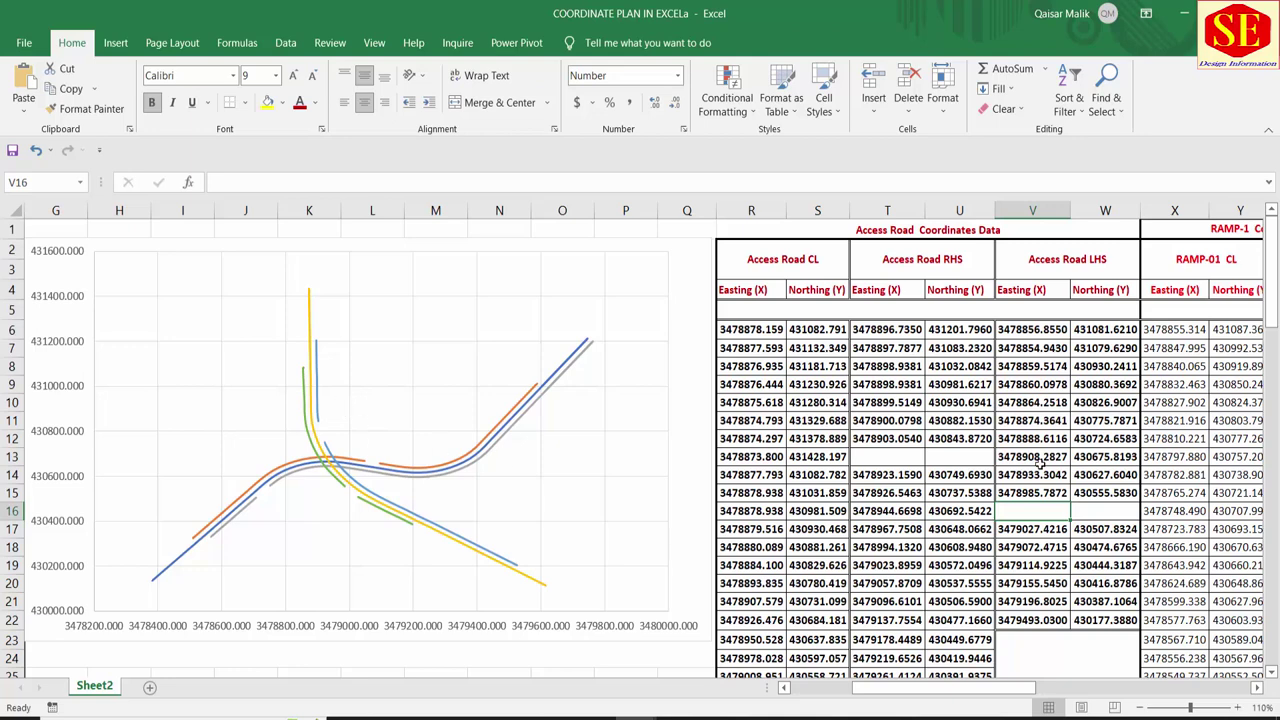
{"action": "left_click", "coordinate": [1100, 510]}
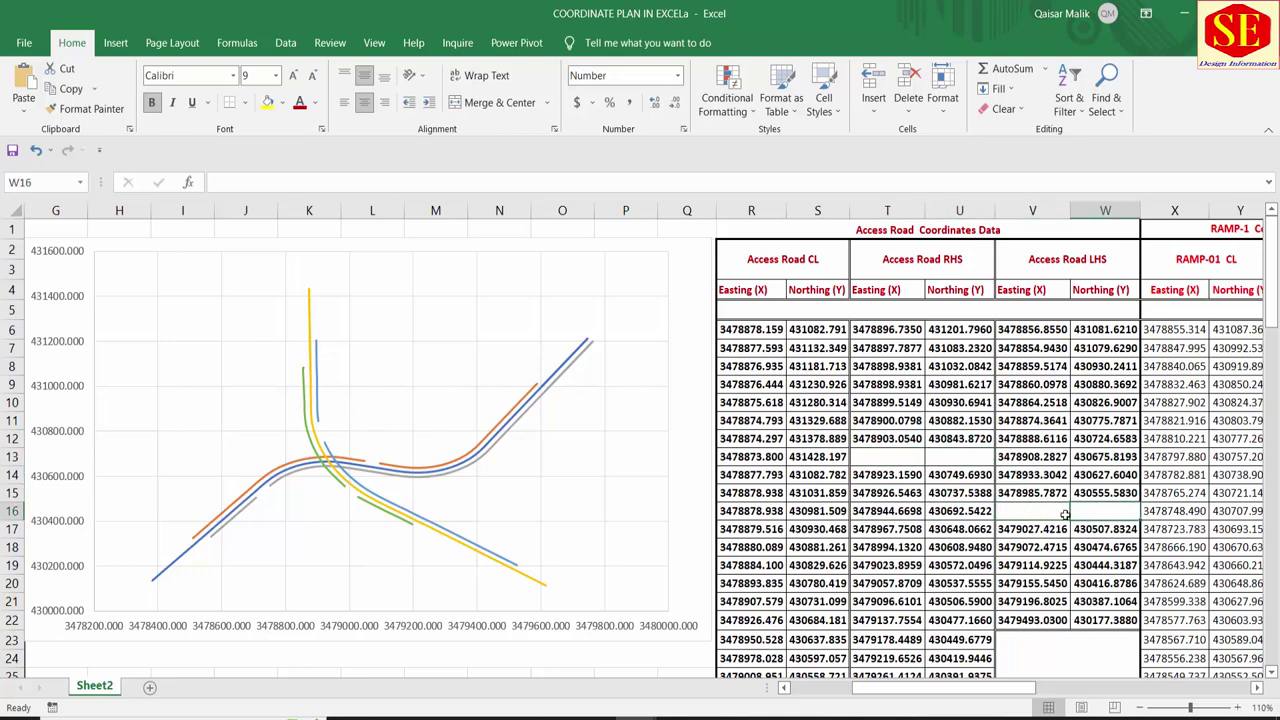
{"action": "left_click", "coordinate": [893, 474]}
{"action": "left_click", "coordinate": [958, 457]}
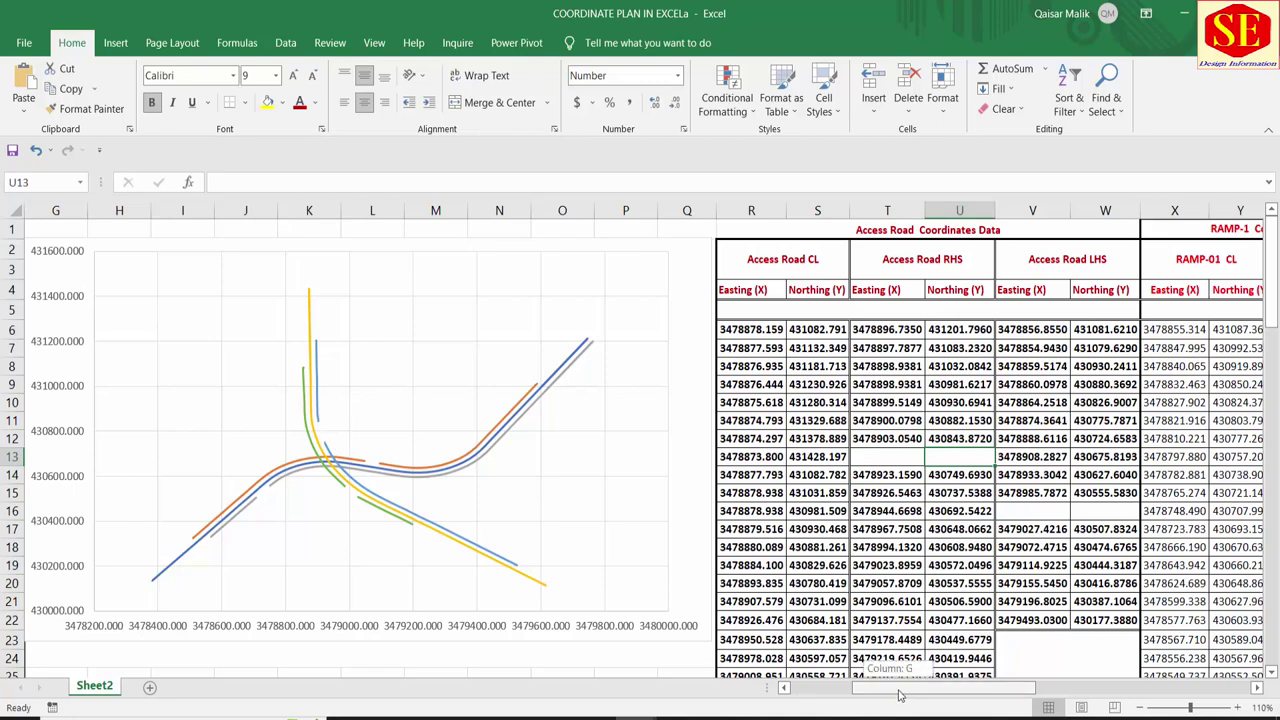
{"action": "scroll", "coordinate": [903, 688], "scroll_direction": "right", "scroll_amount": 3}
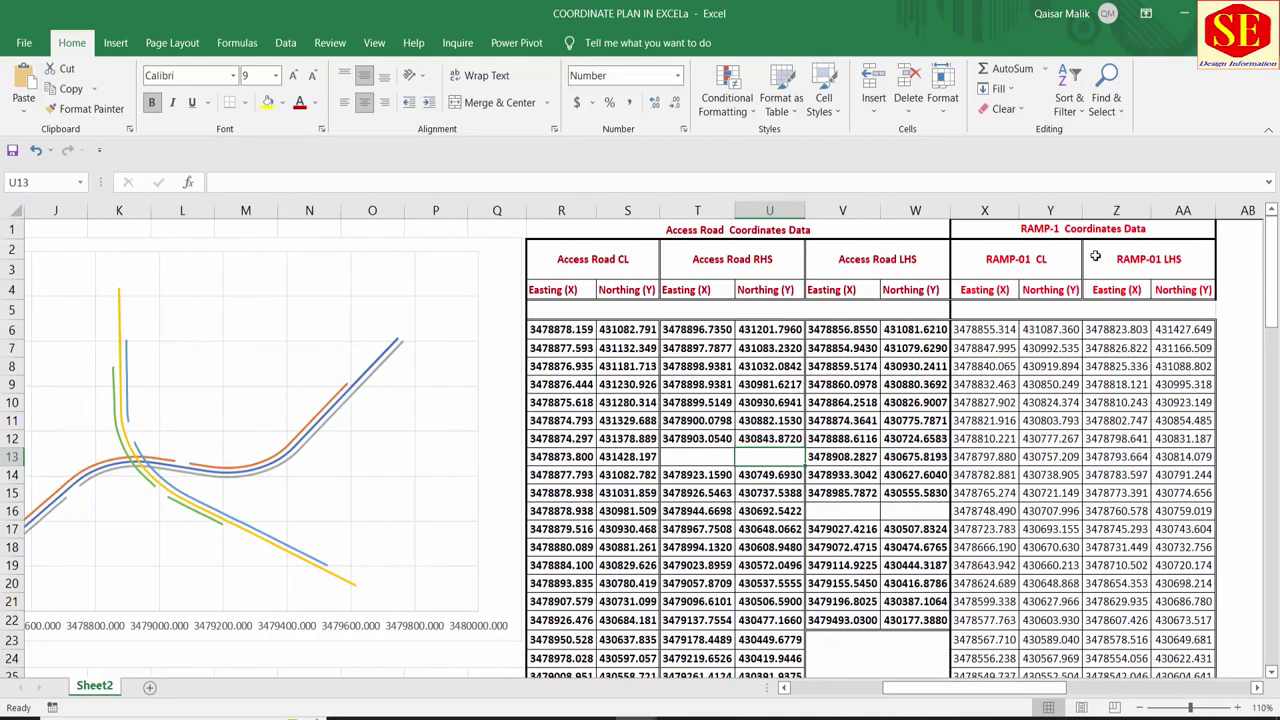
Step: Add a Ramp1 Cl series plotting RAMP-01 CL X6:X34 against Y6:Y34
{"action": "right_click", "coordinate": [431, 474]}
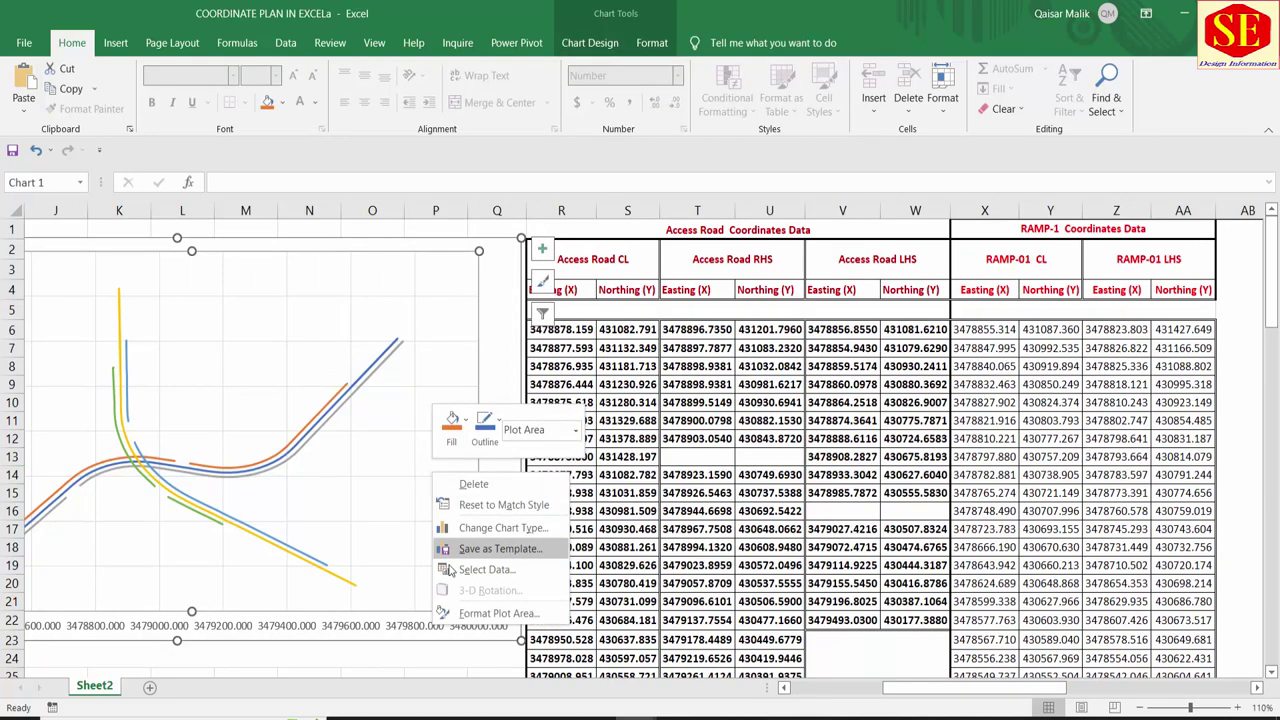
{"action": "left_click", "coordinate": [486, 569]}
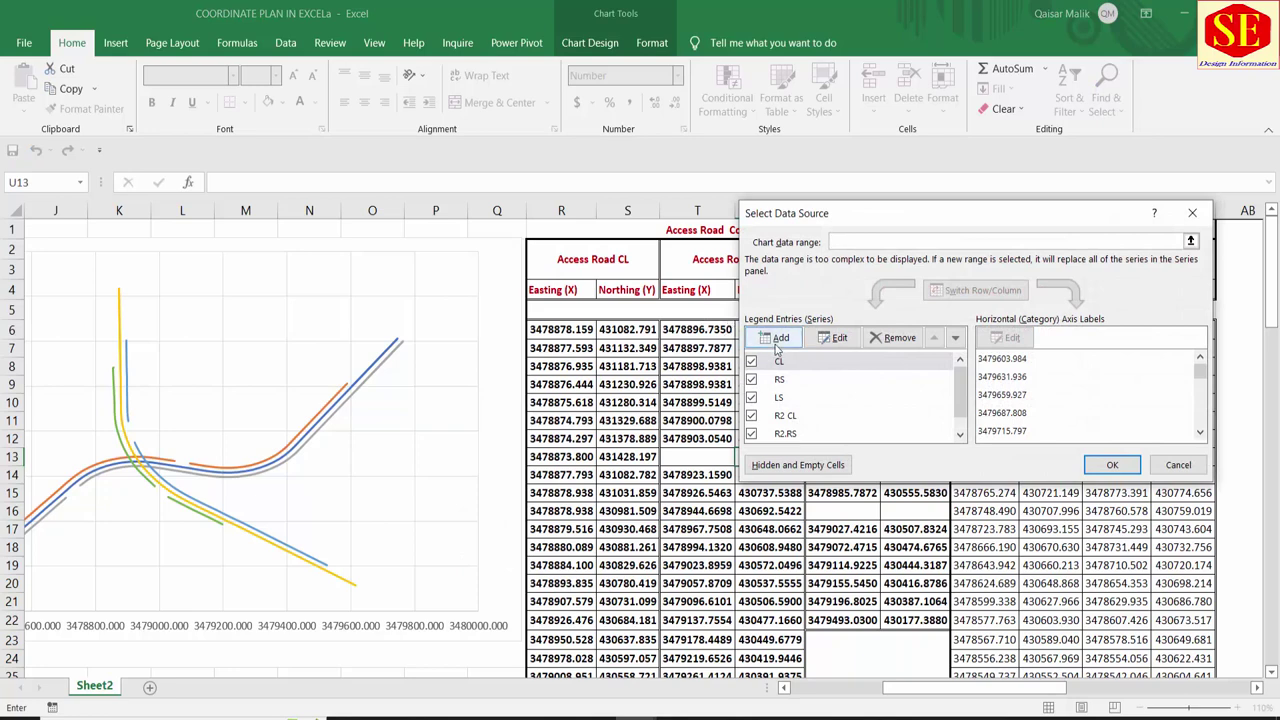
{"action": "left_click", "coordinate": [775, 337]}
{"action": "type", "text": "Ramp1 Cl"}
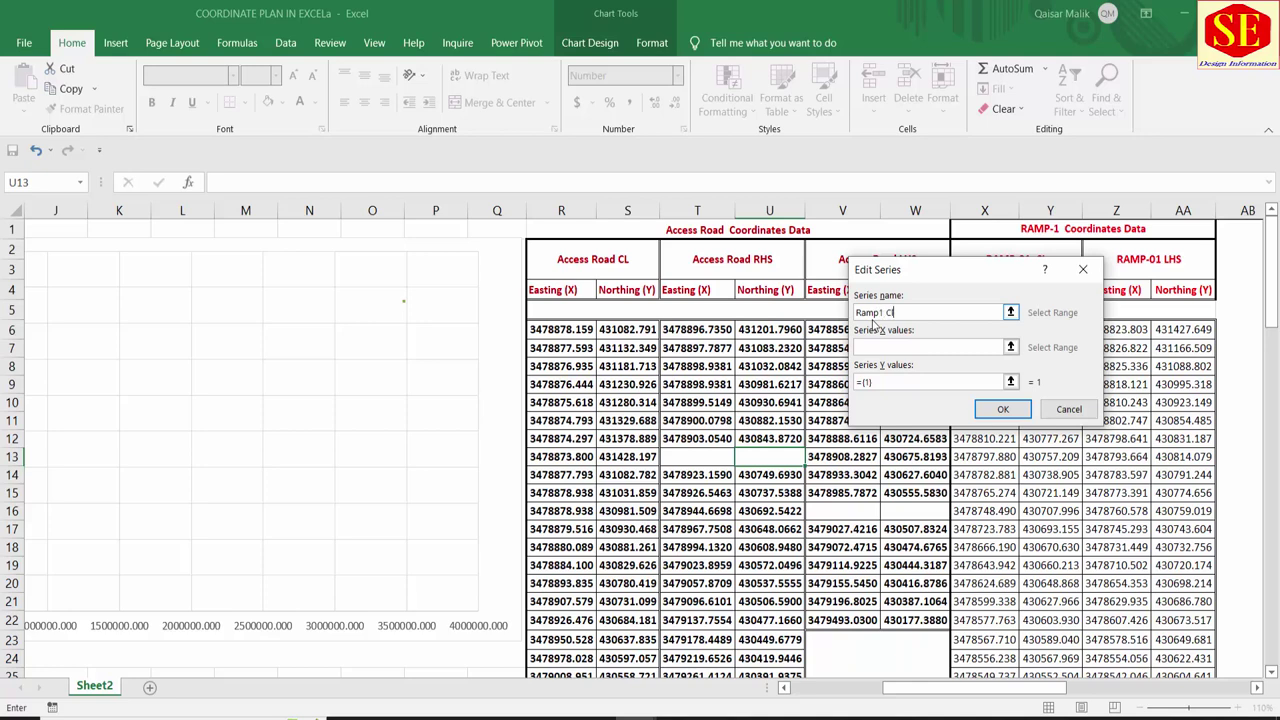
{"action": "left_click", "coordinate": [912, 350]}
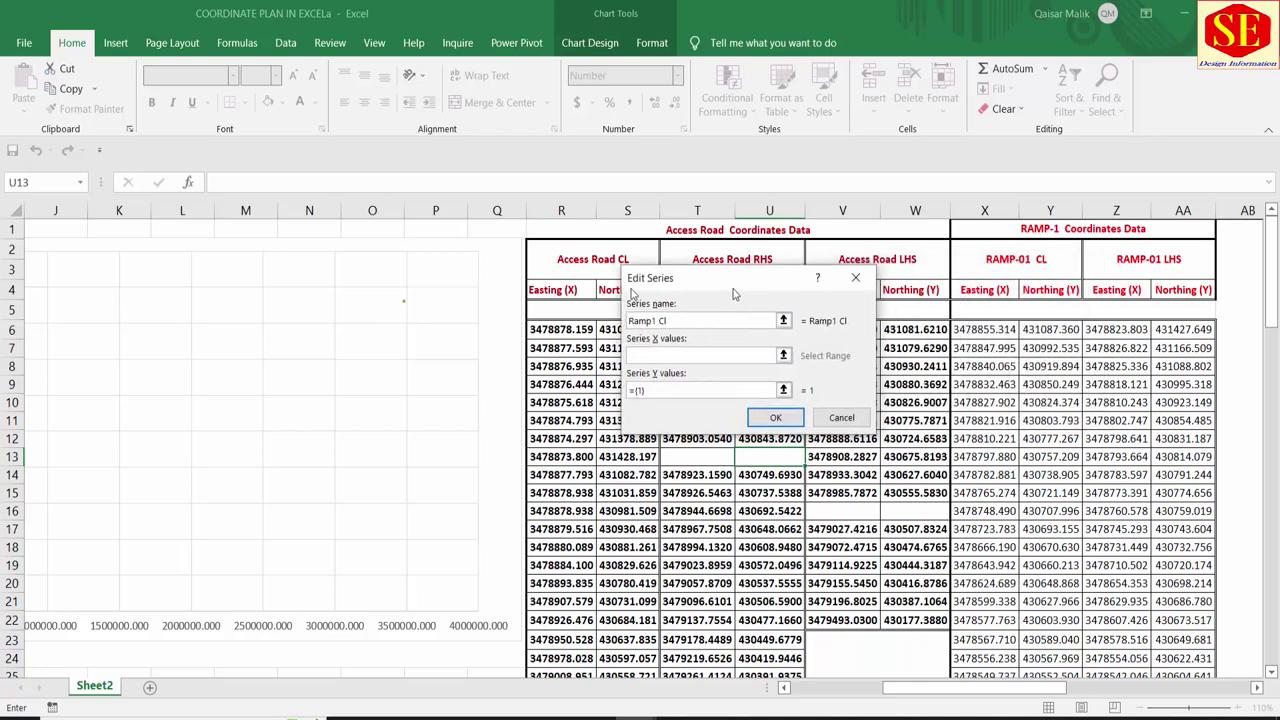
{"action": "left_click_drag", "start_coordinate": [990, 330], "coordinate": [986, 686]}
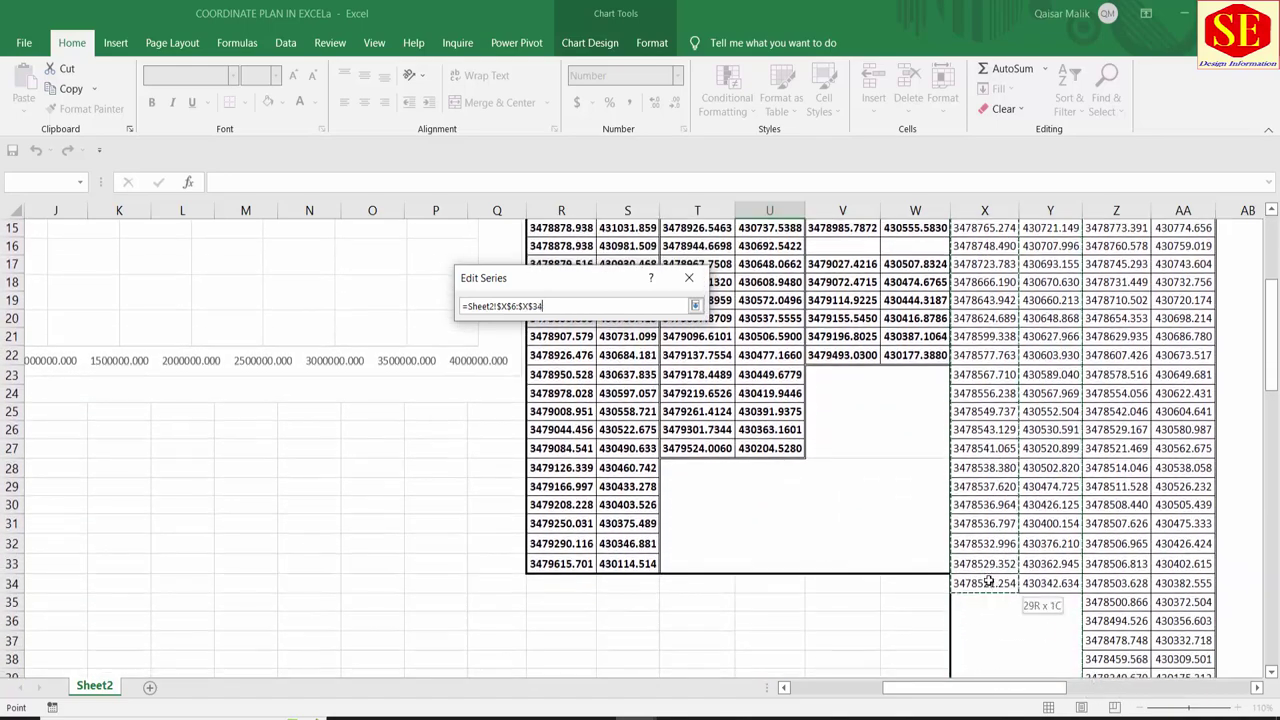
{"action": "left_click_drag", "start_coordinate": [986, 686], "coordinate": [988, 581]}
{"action": "left_click", "coordinate": [521, 392]}
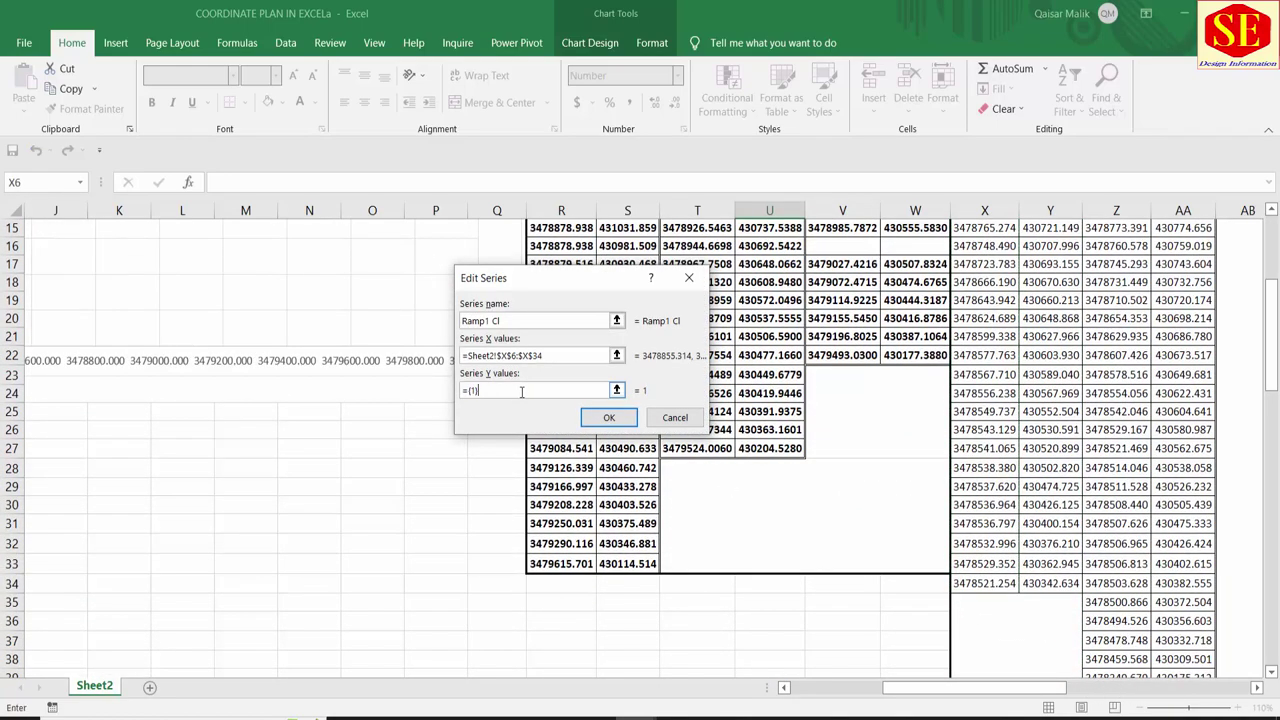
{"action": "scroll", "coordinate": [1083, 427], "scroll_direction": "up", "scroll_amount": 3}
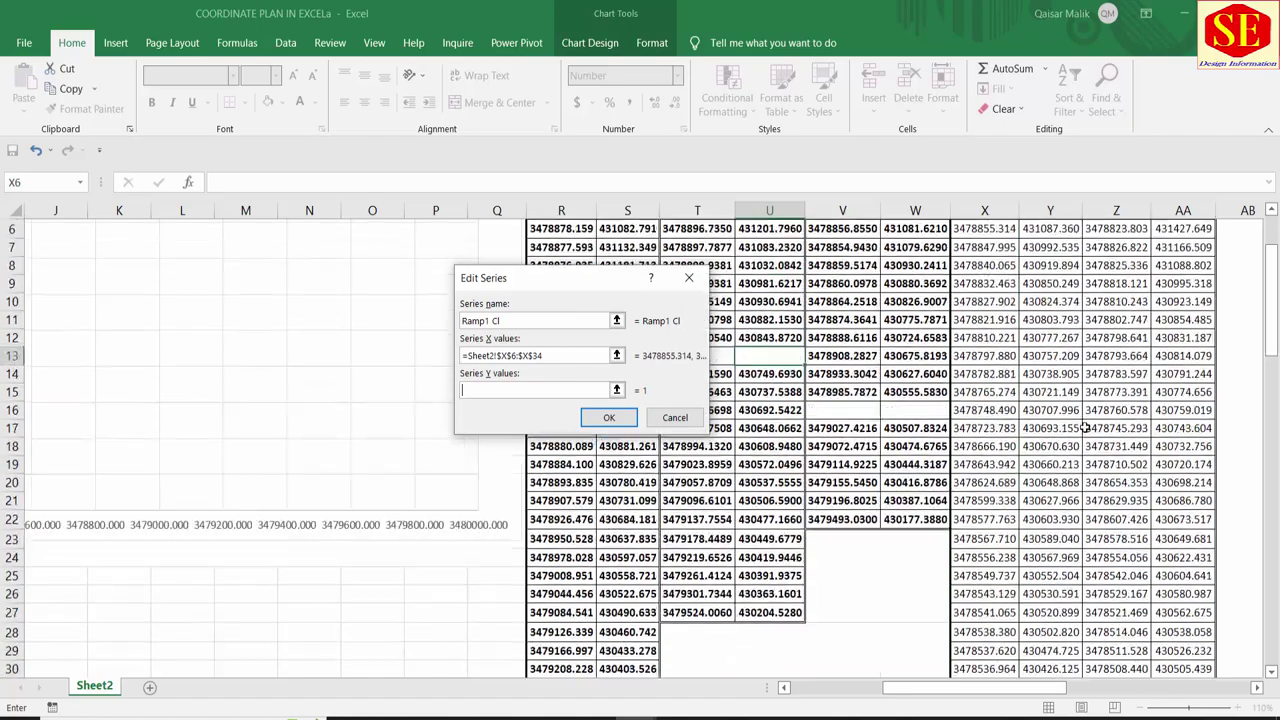
{"action": "scroll", "coordinate": [1083, 427], "scroll_direction": "up", "scroll_amount": 2}
{"action": "left_click_drag", "start_coordinate": [1076, 331], "coordinate": [1050, 666]}
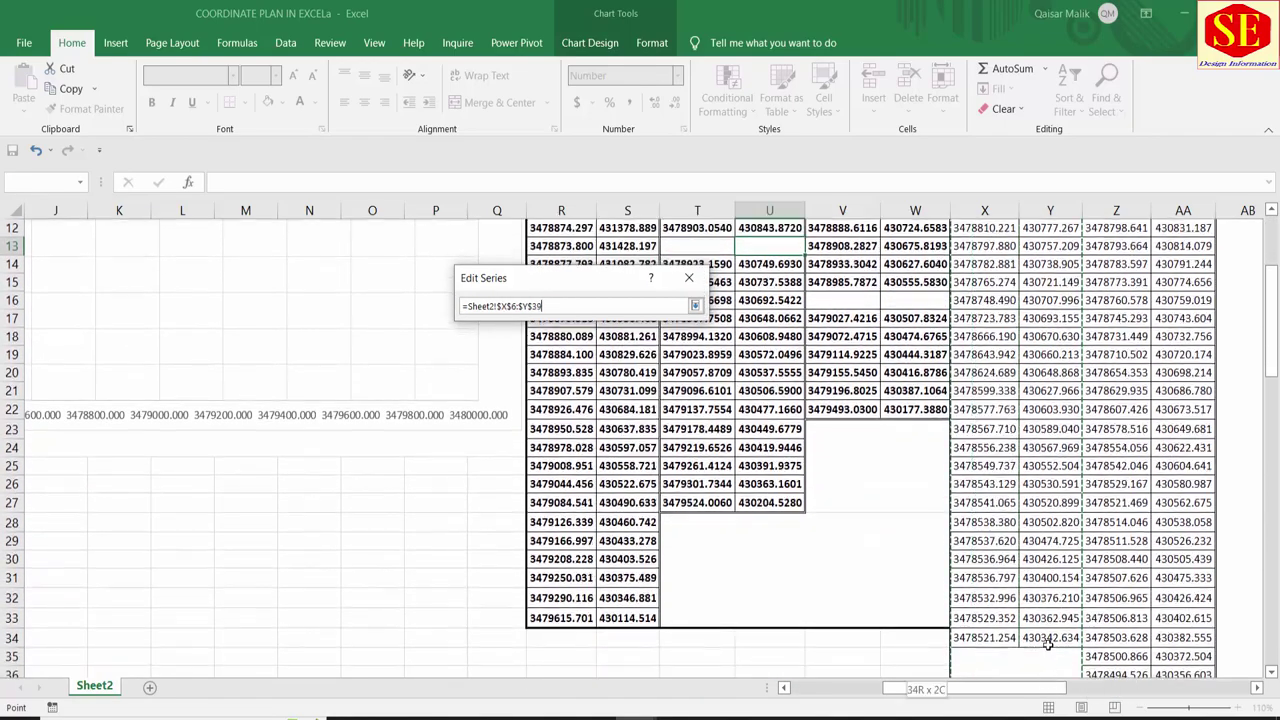
{"action": "left_click_drag", "start_coordinate": [1050, 666], "coordinate": [1048, 637]}
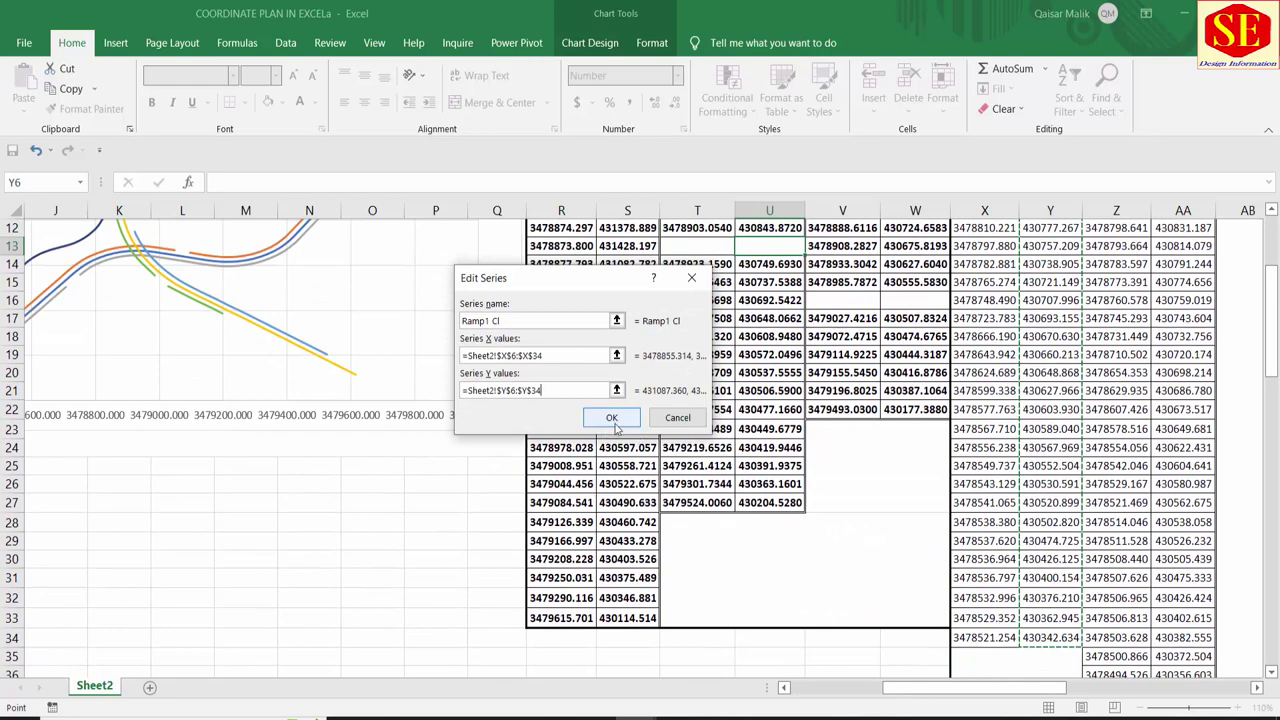
{"action": "left_click", "coordinate": [611, 417]}
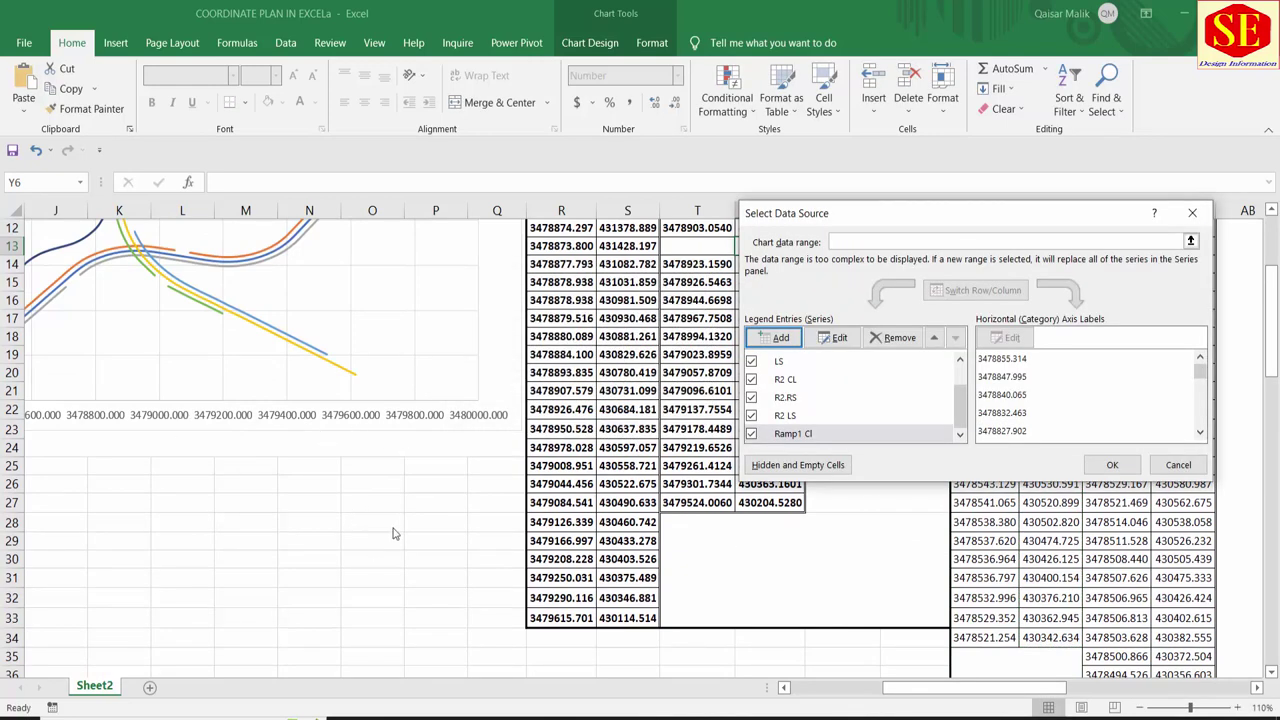
Step: Close Select Data Source keeping the previous series, and deselect the chart
{"action": "left_click", "coordinate": [1112, 464]}
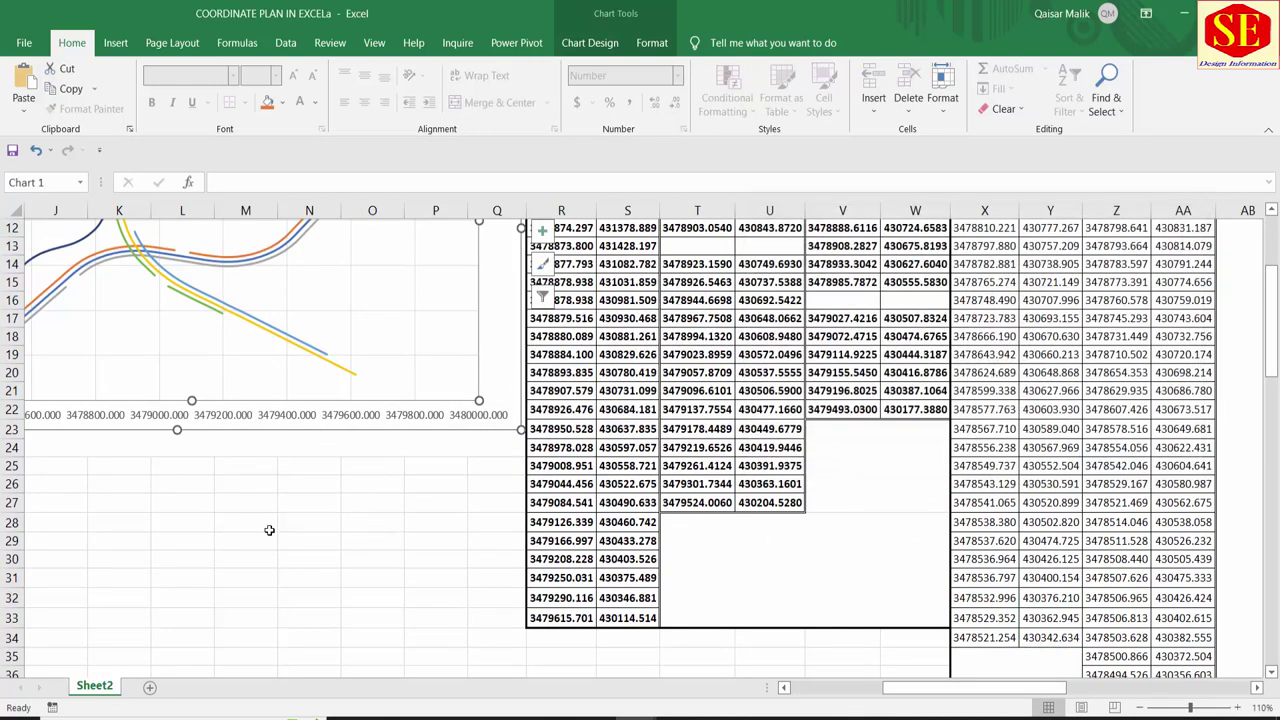
{"action": "left_click", "coordinate": [250, 521]}
{"action": "scroll", "coordinate": [266, 554], "scroll_direction": "up", "scroll_amount": 3}
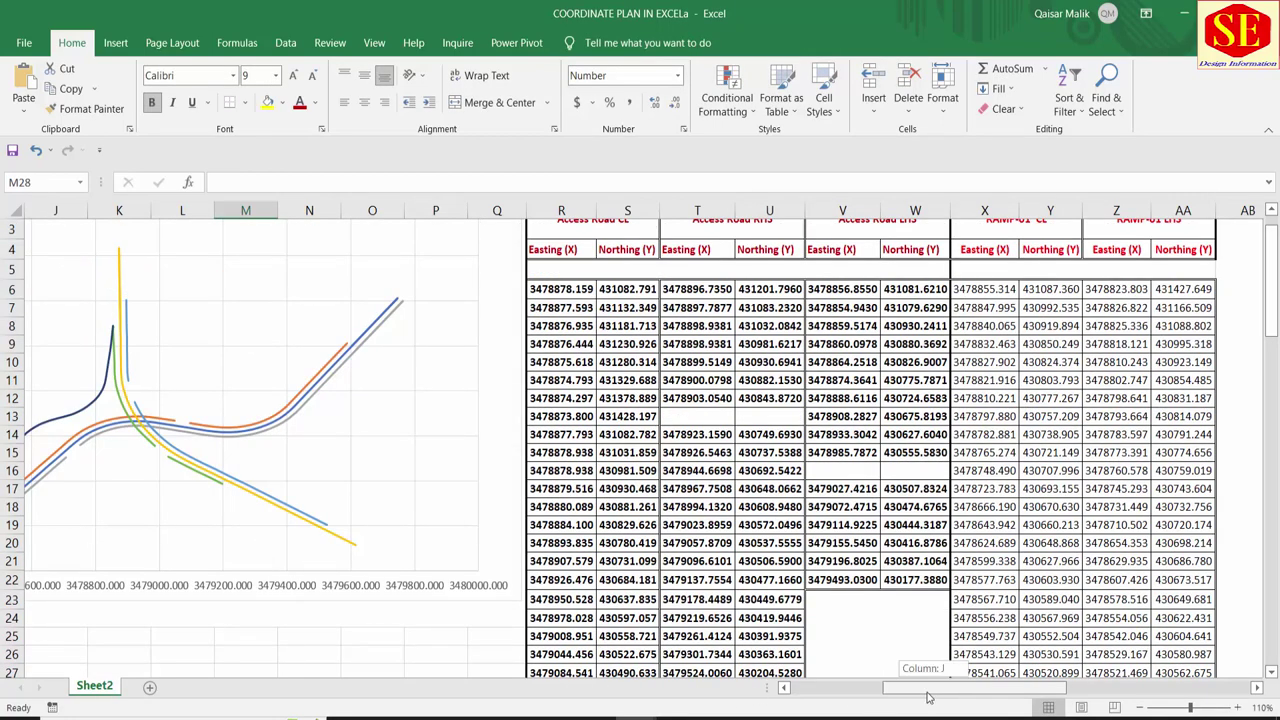
{"action": "left_click_drag", "start_coordinate": [937, 688], "coordinate": [870, 688]}
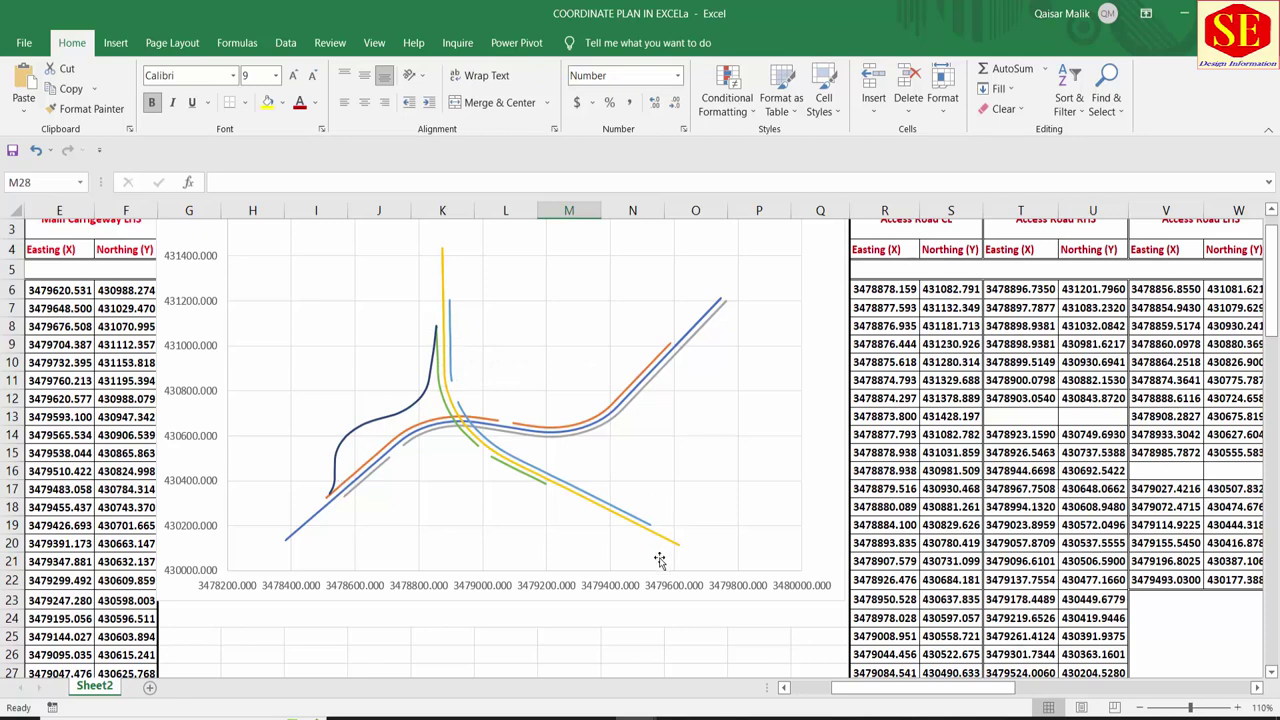
Step: Add a new Ramp.1 LS series to the chart with X values Z6:Z39
{"action": "right_click", "coordinate": [676, 585]}
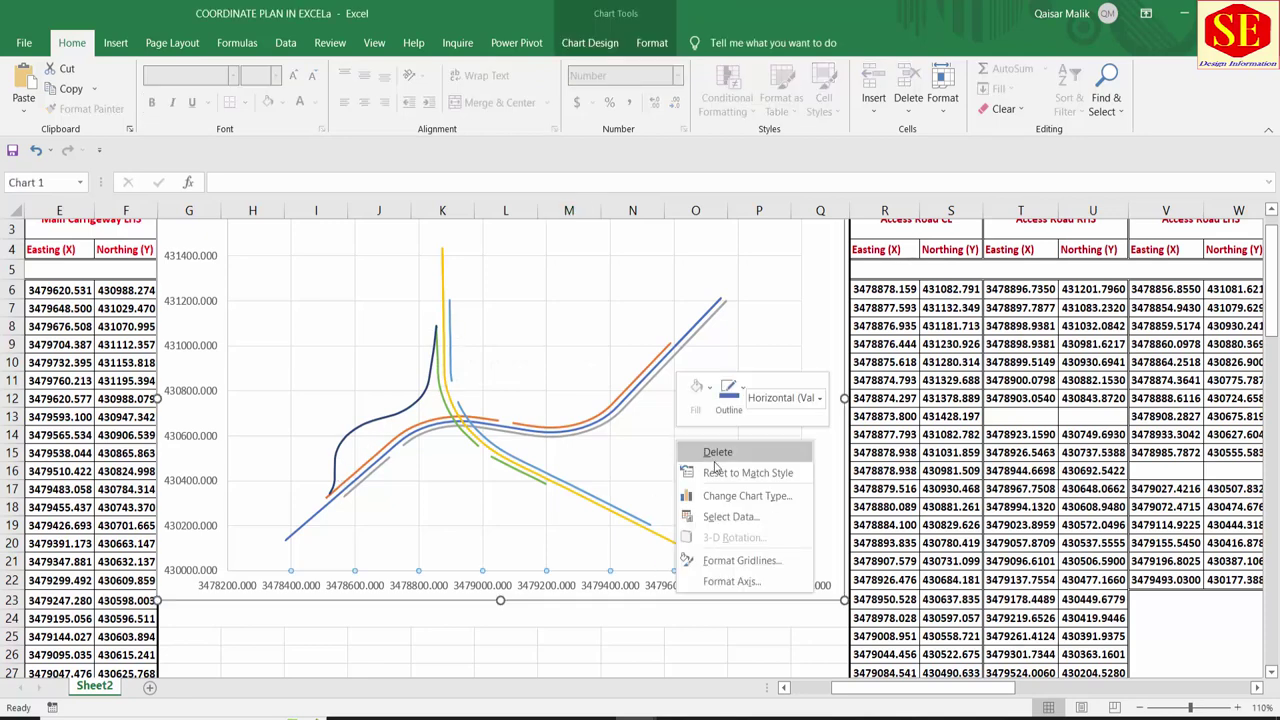
{"action": "left_click", "coordinate": [724, 516]}
{"action": "left_click", "coordinate": [781, 338]}
{"action": "type", "text": "Ramp.1 LS"}
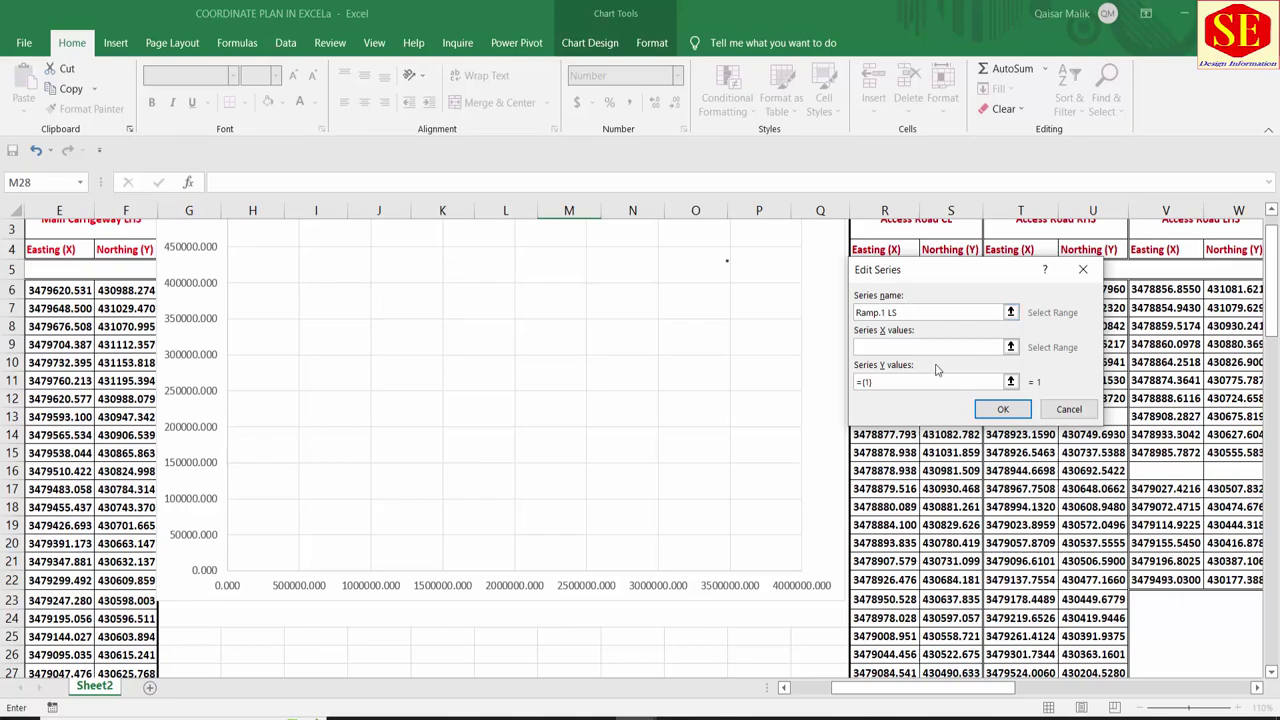
{"action": "left_click", "coordinate": [926, 349]}
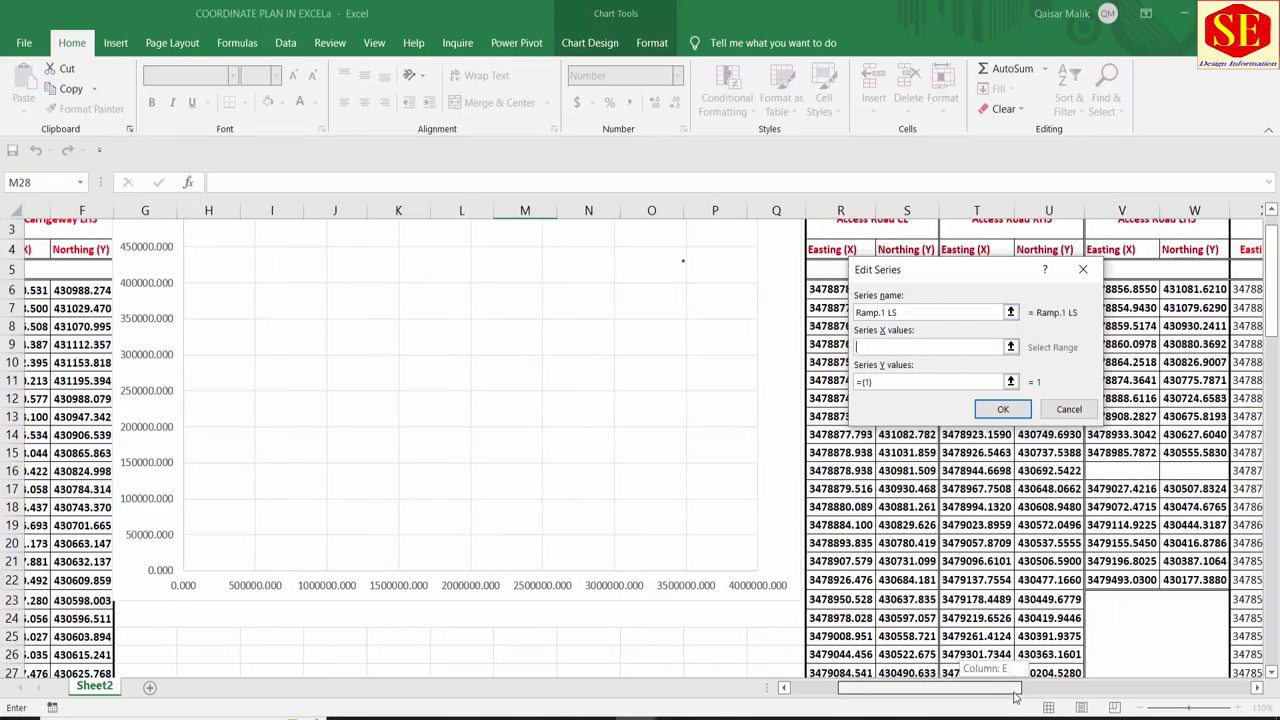
{"action": "left_click_drag", "start_coordinate": [990, 688], "coordinate": [1140, 688]}
{"action": "scroll", "coordinate": [436, 449], "scroll_direction": "up", "scroll_amount": 1}
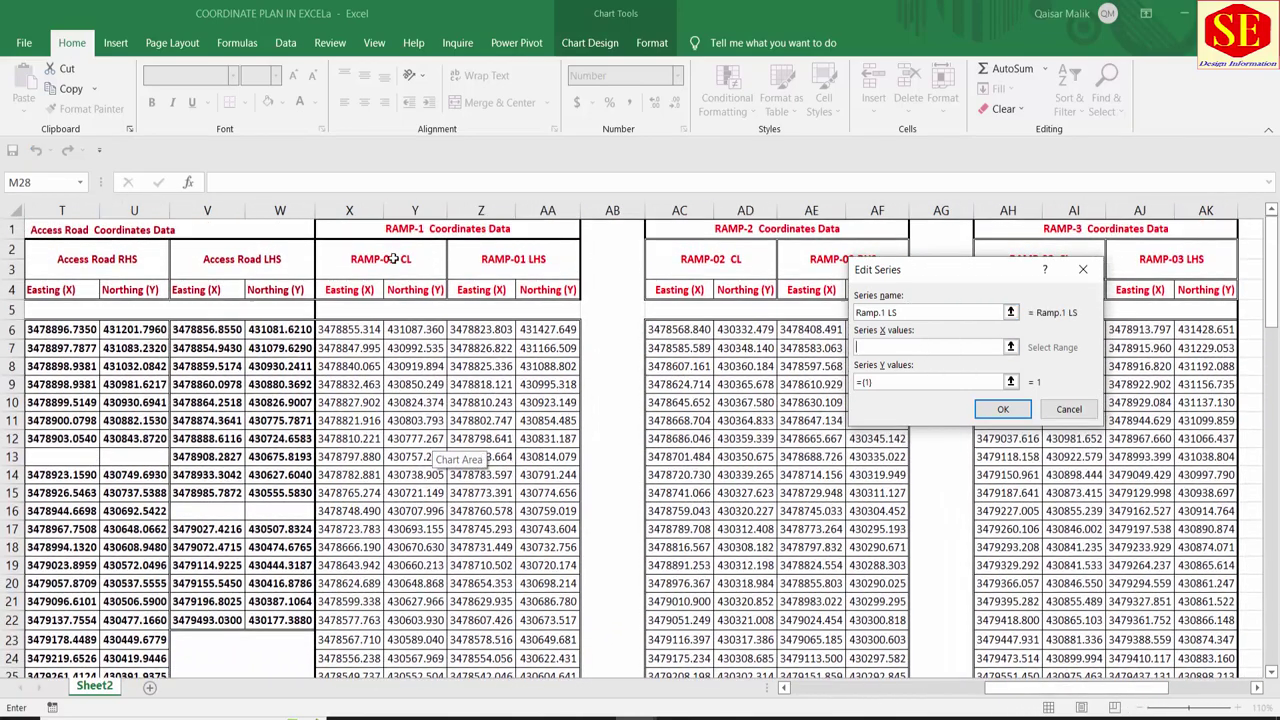
{"action": "left_click_drag", "start_coordinate": [484, 329], "coordinate": [488, 697]}
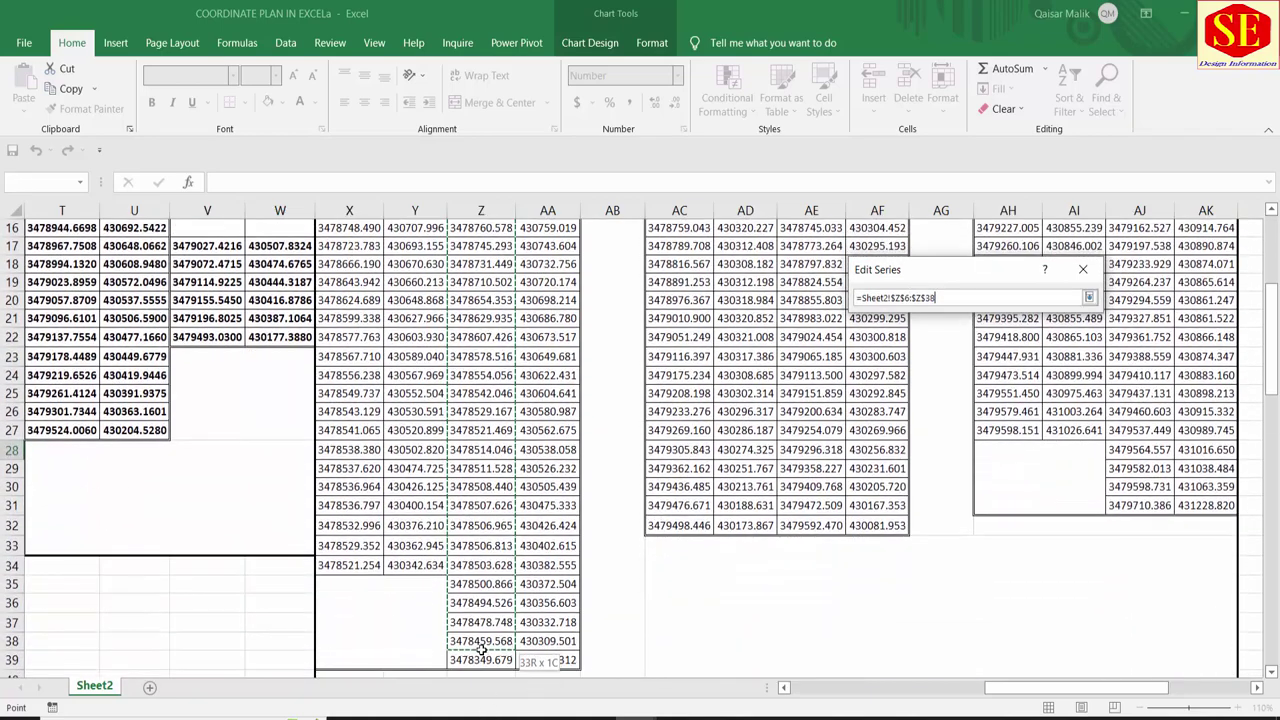
{"action": "left_click_drag", "start_coordinate": [488, 697], "coordinate": [485, 662]}
Step: Set the Ramp.1 LS Y values to AA6:AA39 and apply the series to the chart
{"action": "left_click", "coordinate": [886, 382]}
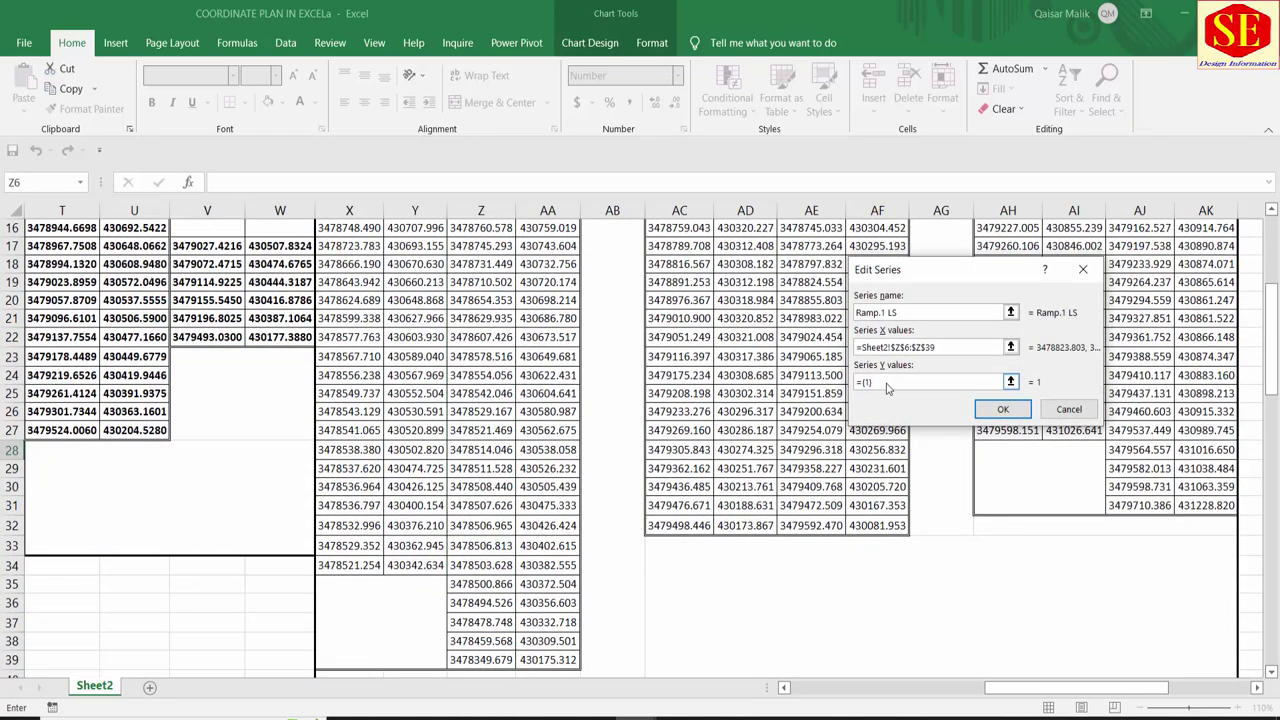
{"action": "scroll", "coordinate": [392, 357], "scroll_direction": "up", "scroll_amount": 2}
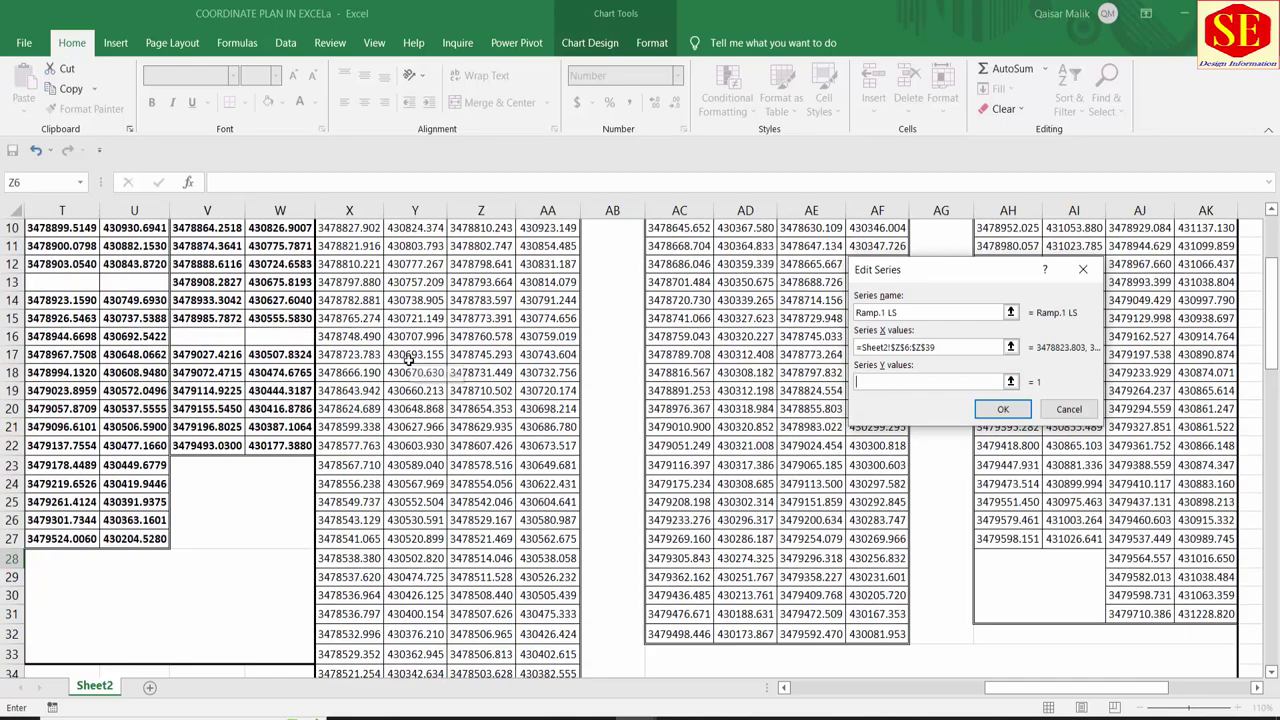
{"action": "scroll", "coordinate": [460, 340], "scroll_direction": "up", "scroll_amount": 1}
{"action": "scroll", "coordinate": [538, 322], "scroll_direction": "up", "scroll_amount": 2}
{"action": "left_click_drag", "start_coordinate": [537, 329], "coordinate": [528, 663]}
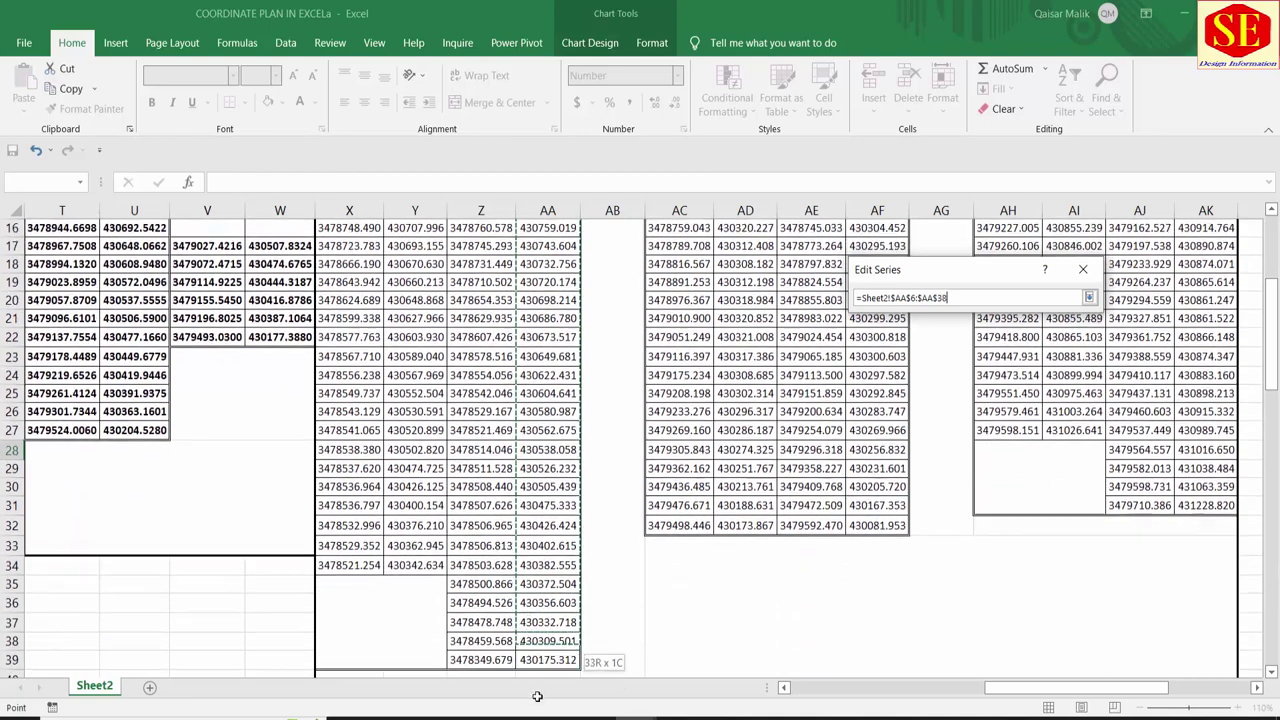
{"action": "left_click_drag", "start_coordinate": [528, 663], "coordinate": [531, 668]}
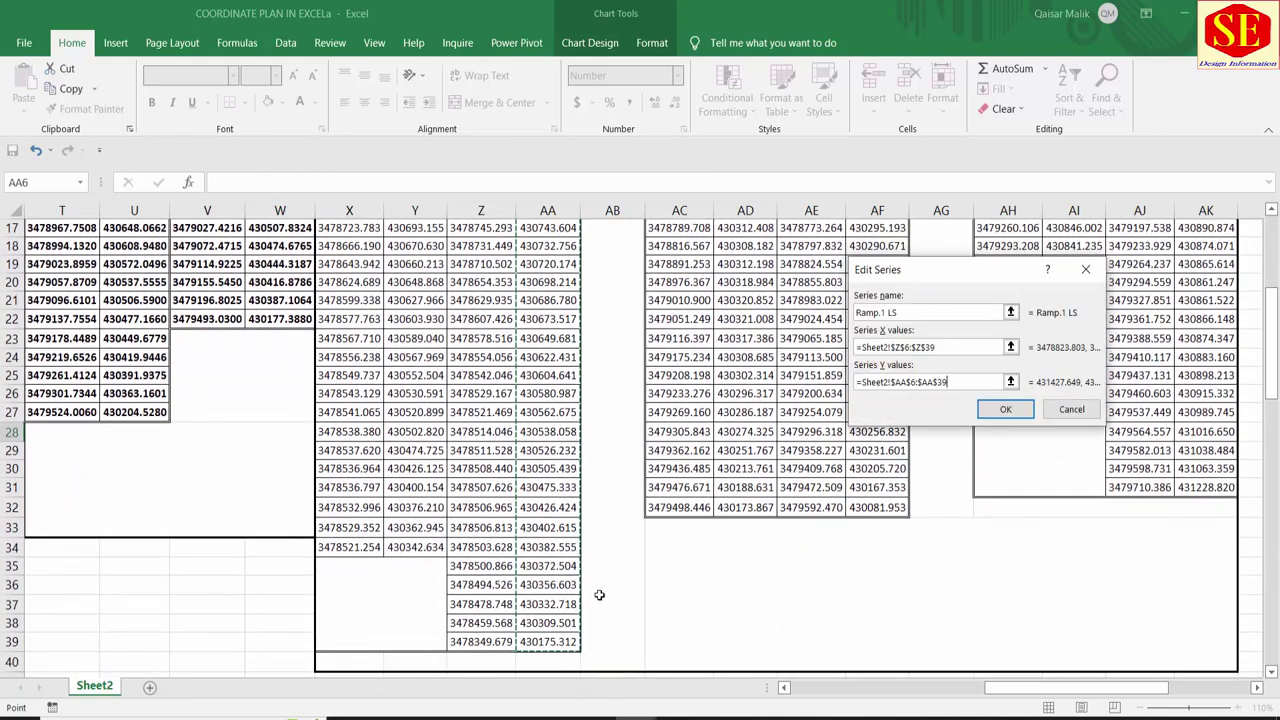
{"action": "left_click", "coordinate": [1005, 409]}
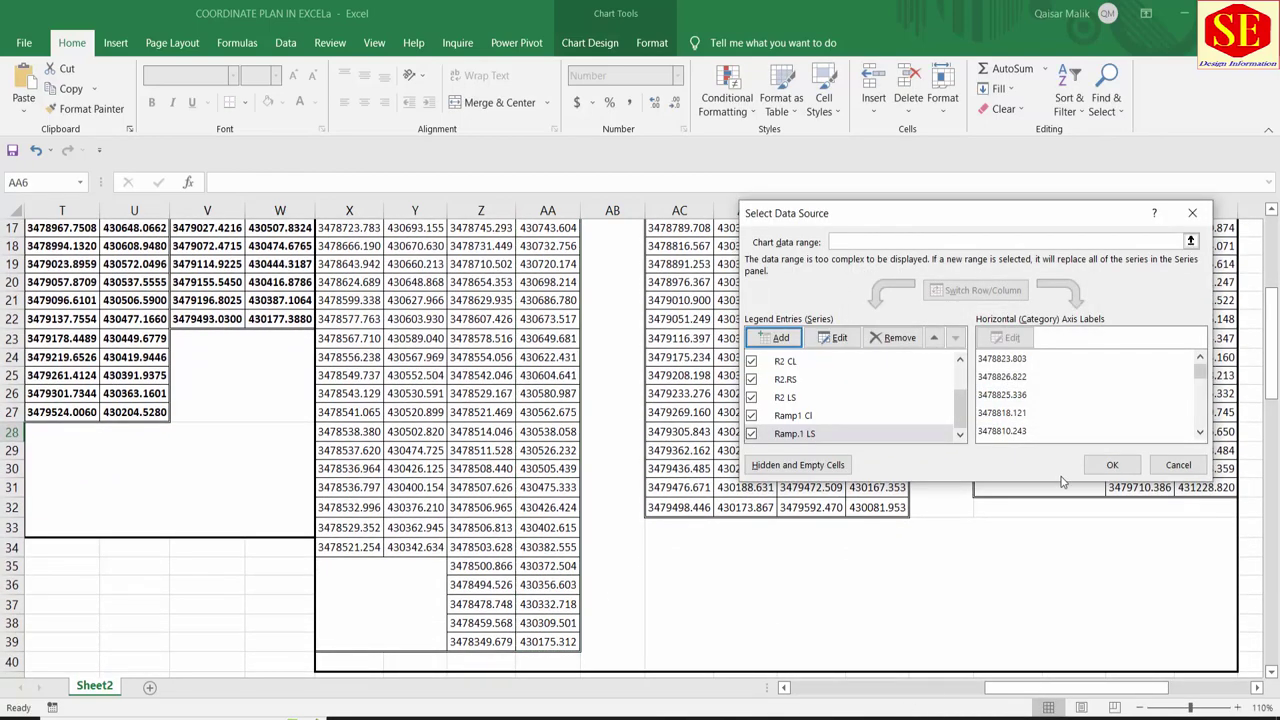
{"action": "left_click", "coordinate": [1112, 465]}
{"action": "left_click_drag", "start_coordinate": [1080, 688], "coordinate": [716, 710]}
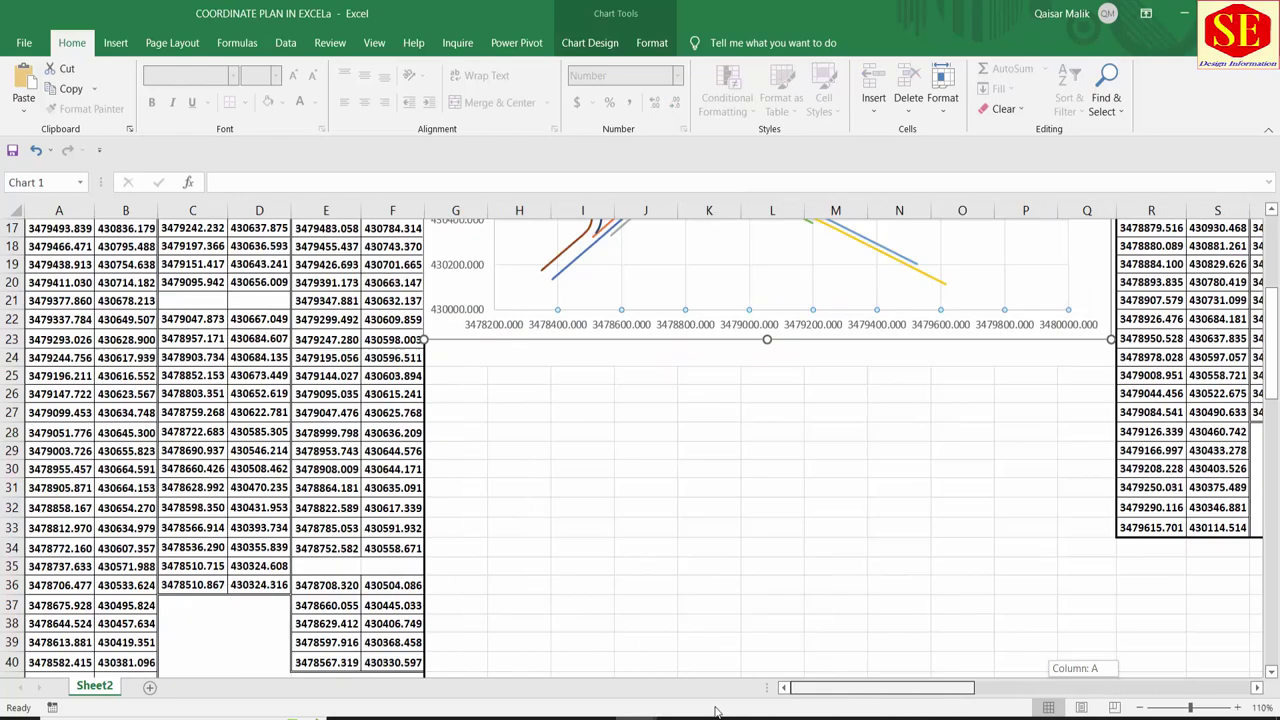
{"action": "scroll", "coordinate": [683, 471], "scroll_direction": "up", "scroll_amount": 5}
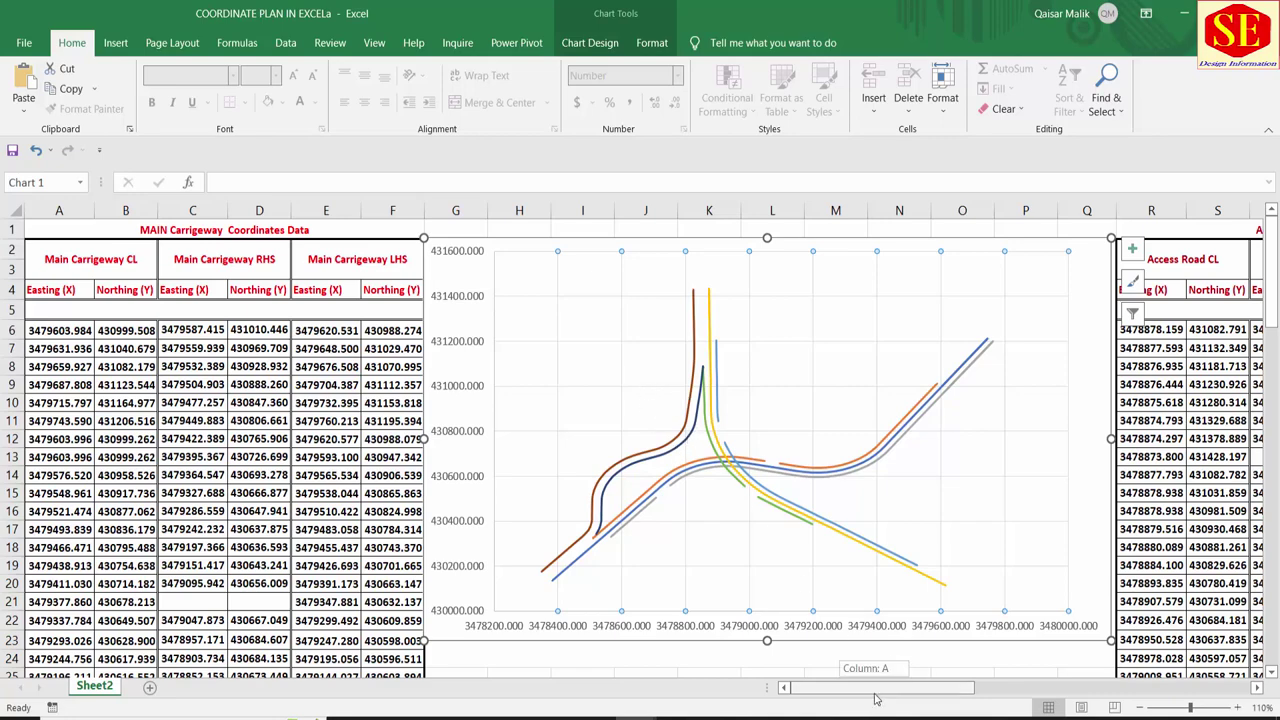
{"action": "left_click_drag", "start_coordinate": [880, 687], "coordinate": [985, 687]}
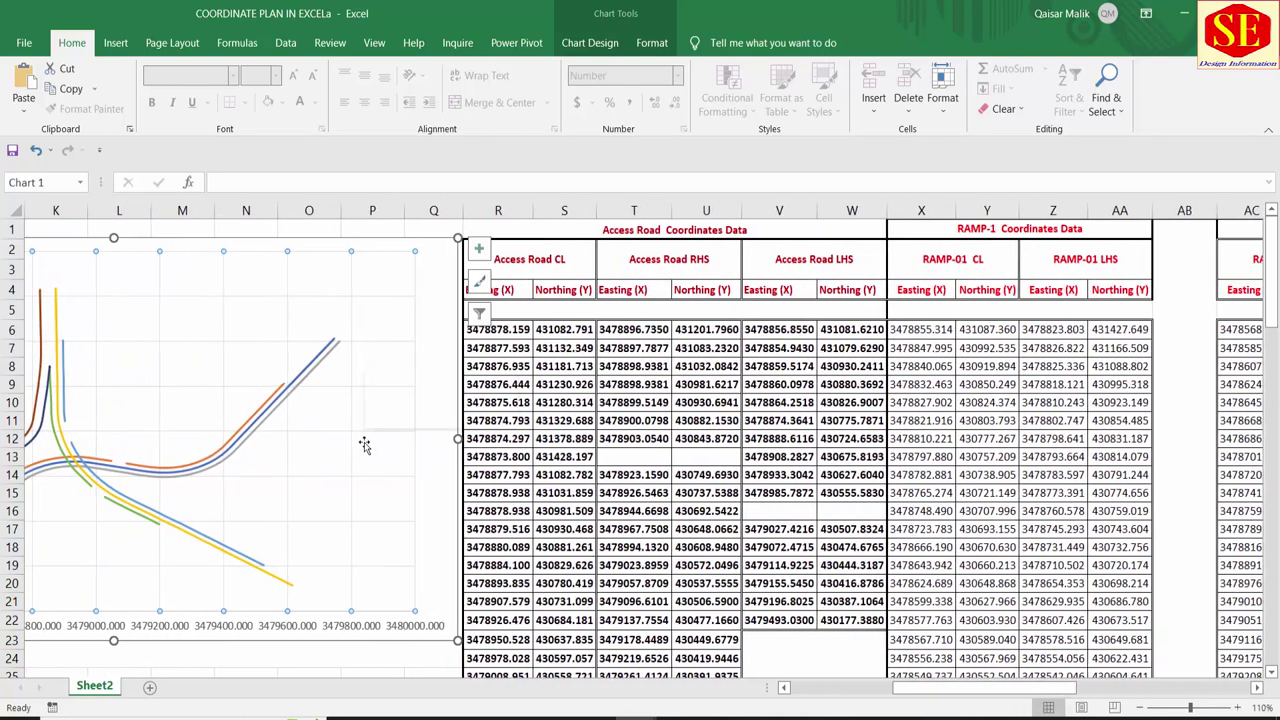
Step: Add a new series named Ramp.2 with X values AC6:AC32
{"action": "right_click", "coordinate": [366, 441]}
{"action": "left_click", "coordinate": [413, 539]}
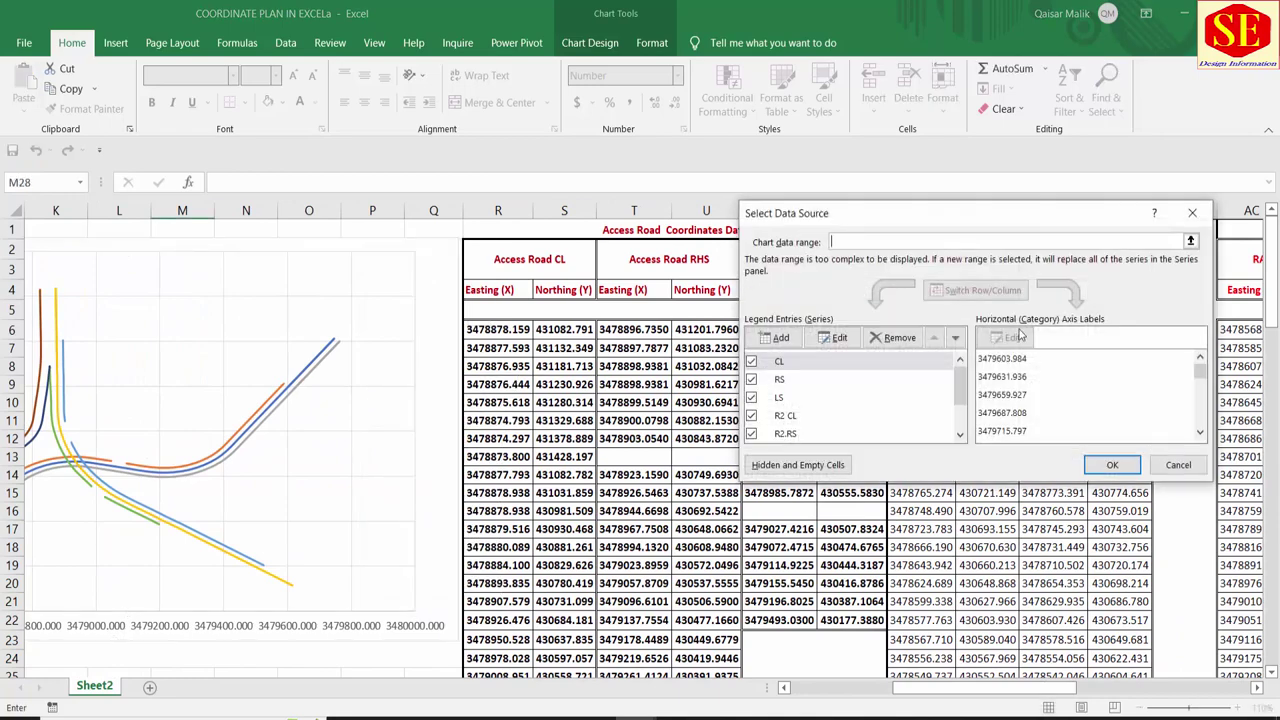
{"action": "left_click", "coordinate": [773, 338]}
{"action": "type", "text": "Ram"}
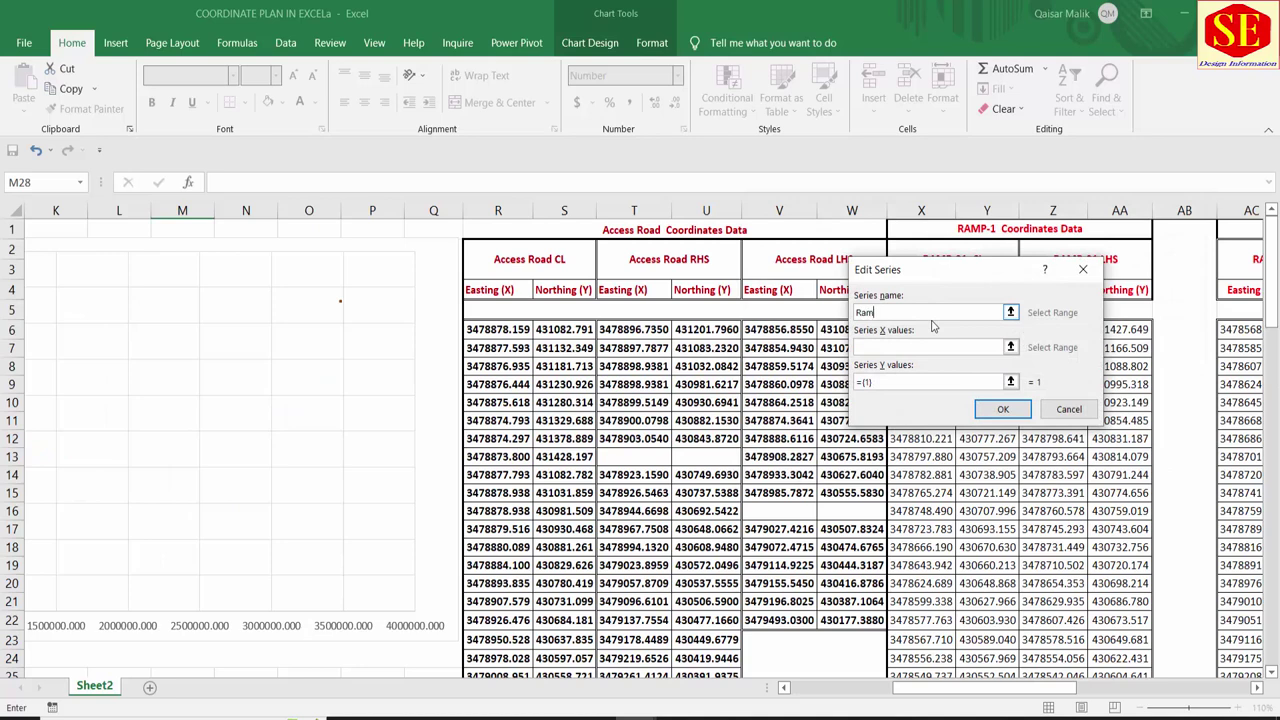
{"action": "type", "text": "p.2"}
{"action": "left_click", "coordinate": [936, 346]}
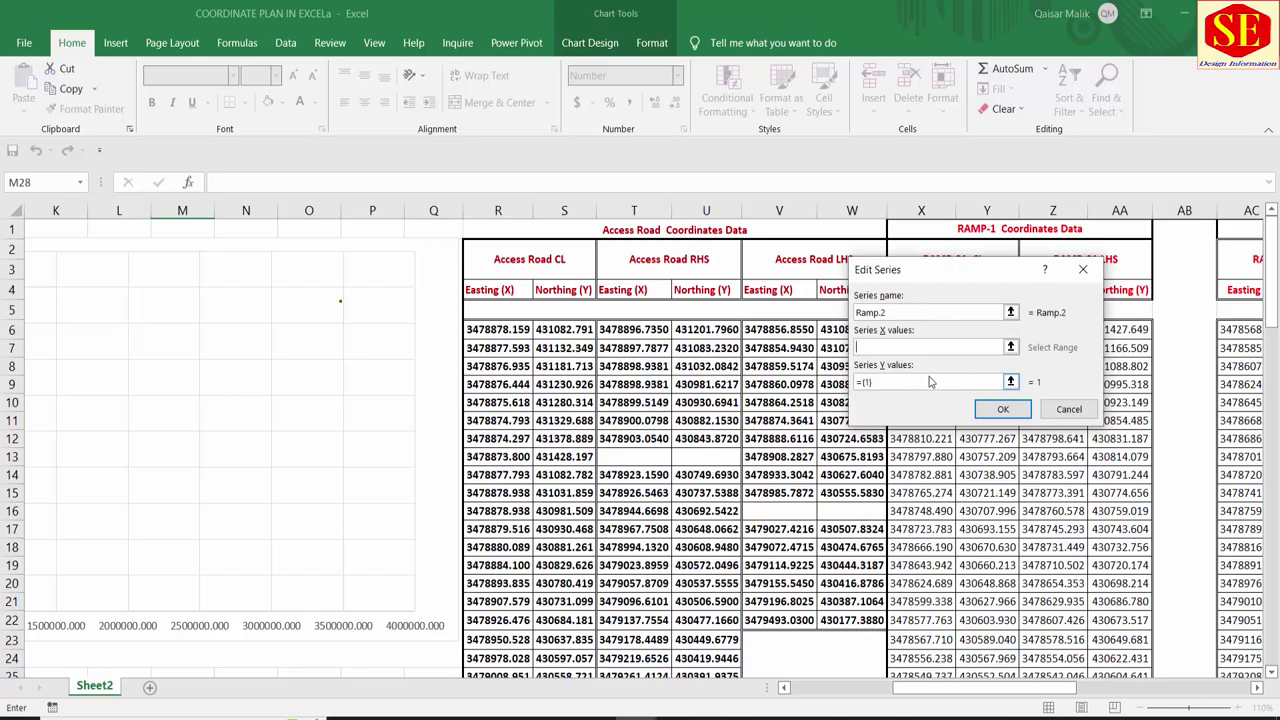
{"action": "left_click_drag", "start_coordinate": [1056, 687], "coordinate": [1155, 707]}
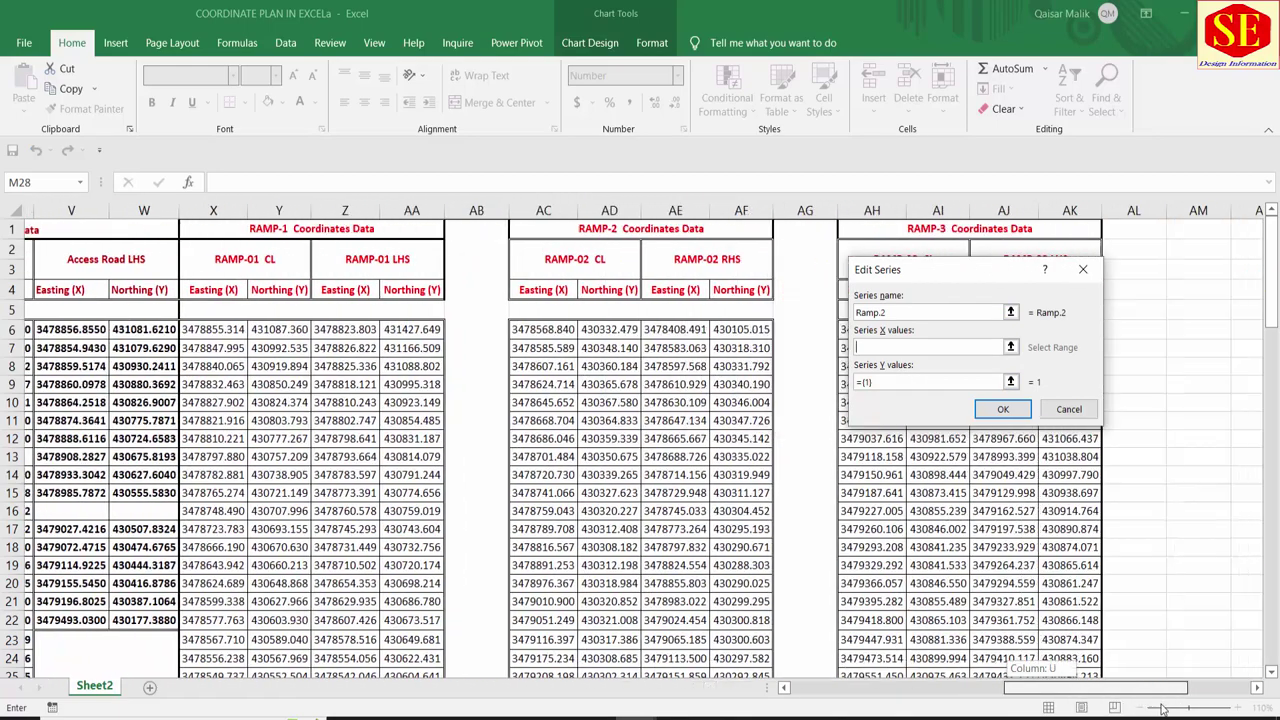
{"action": "left_click_drag", "start_coordinate": [458, 331], "coordinate": [492, 648]}
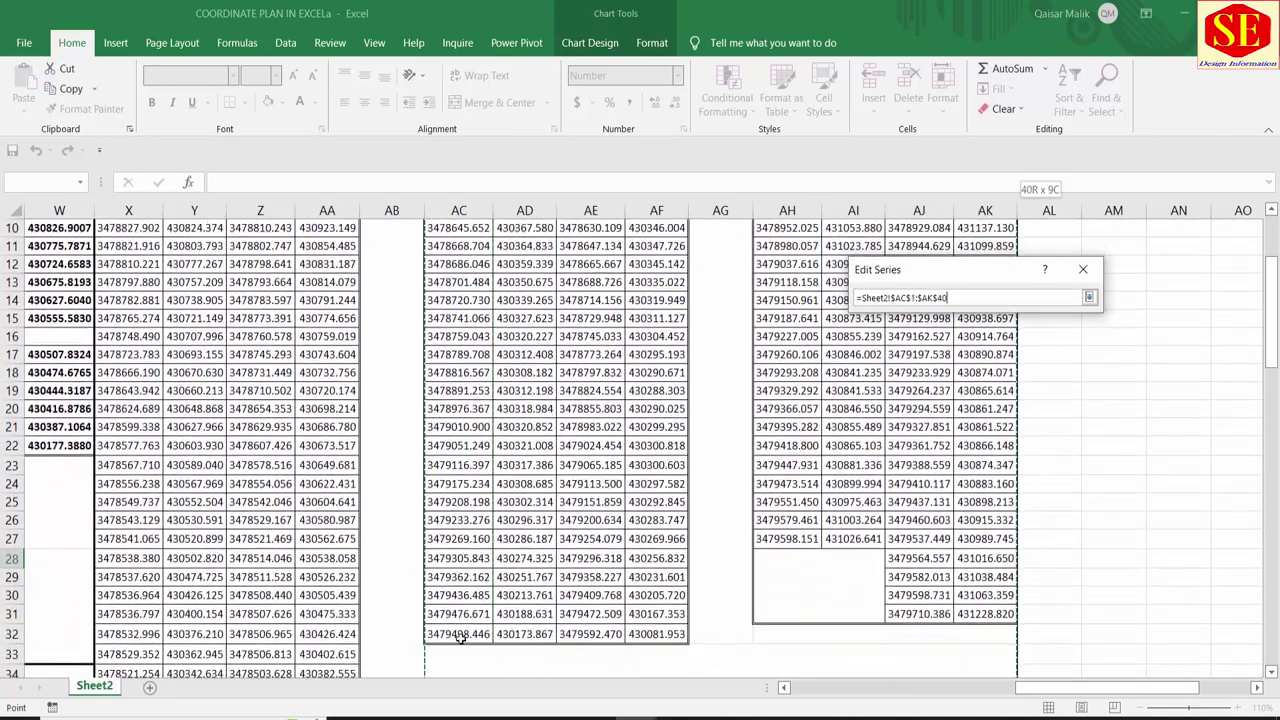
{"action": "left_click_drag", "start_coordinate": [492, 648], "coordinate": [492, 640]}
Step: Set the Ramp.2 Y values to AD6:AD32 and apply the series to the chart
{"action": "left_click", "coordinate": [892, 381]}
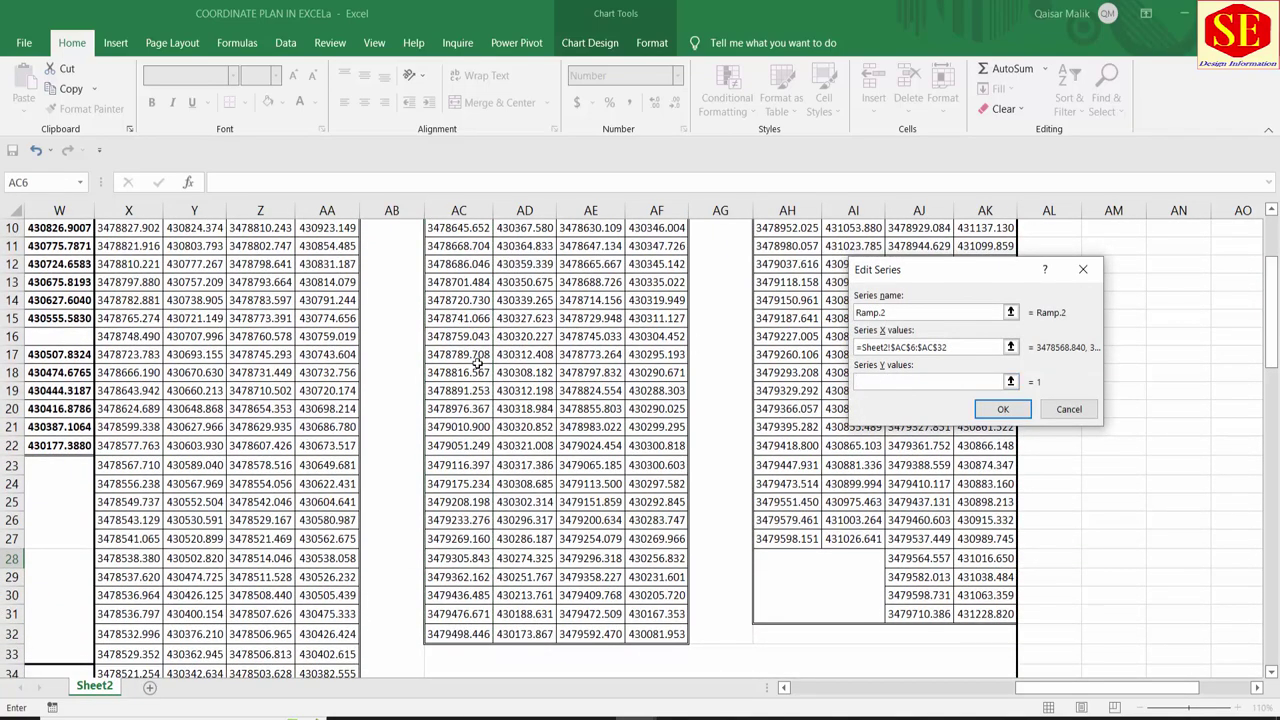
{"action": "scroll", "coordinate": [478, 363], "scroll_direction": "up", "scroll_amount": 3}
{"action": "left_click_drag", "start_coordinate": [510, 332], "coordinate": [540, 692]}
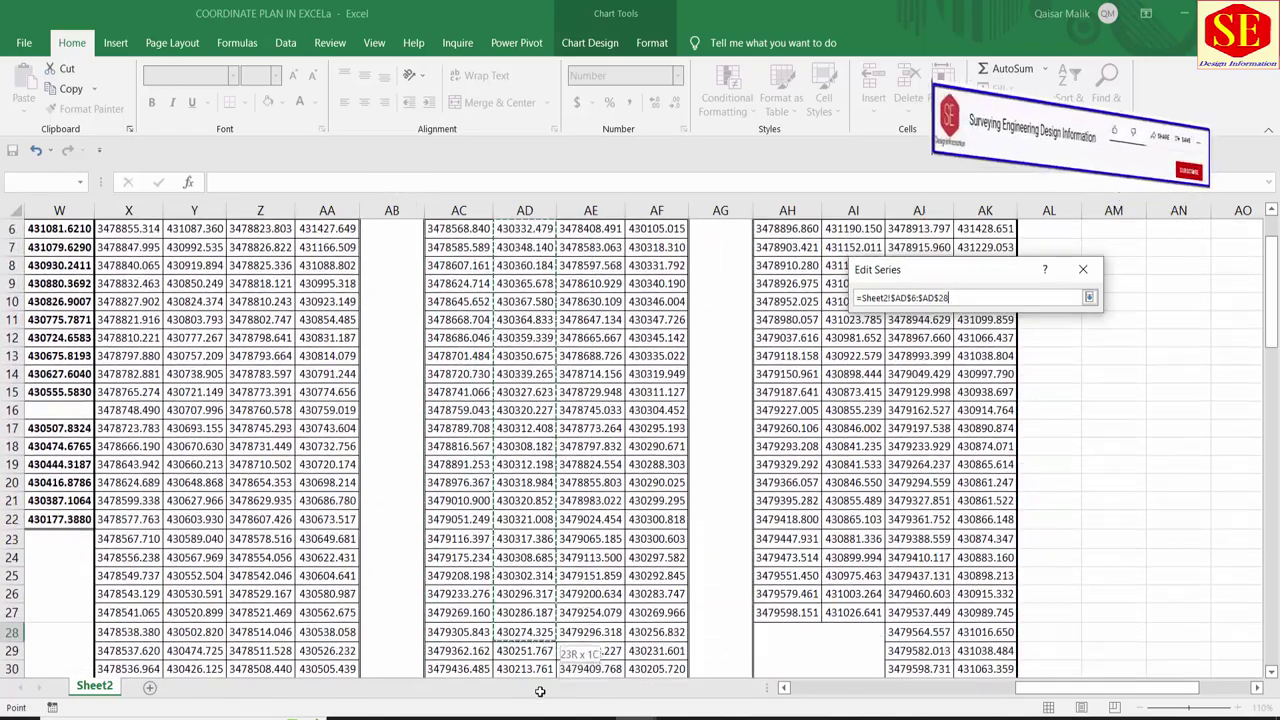
{"action": "left_click_drag", "start_coordinate": [540, 692], "coordinate": [545, 634]}
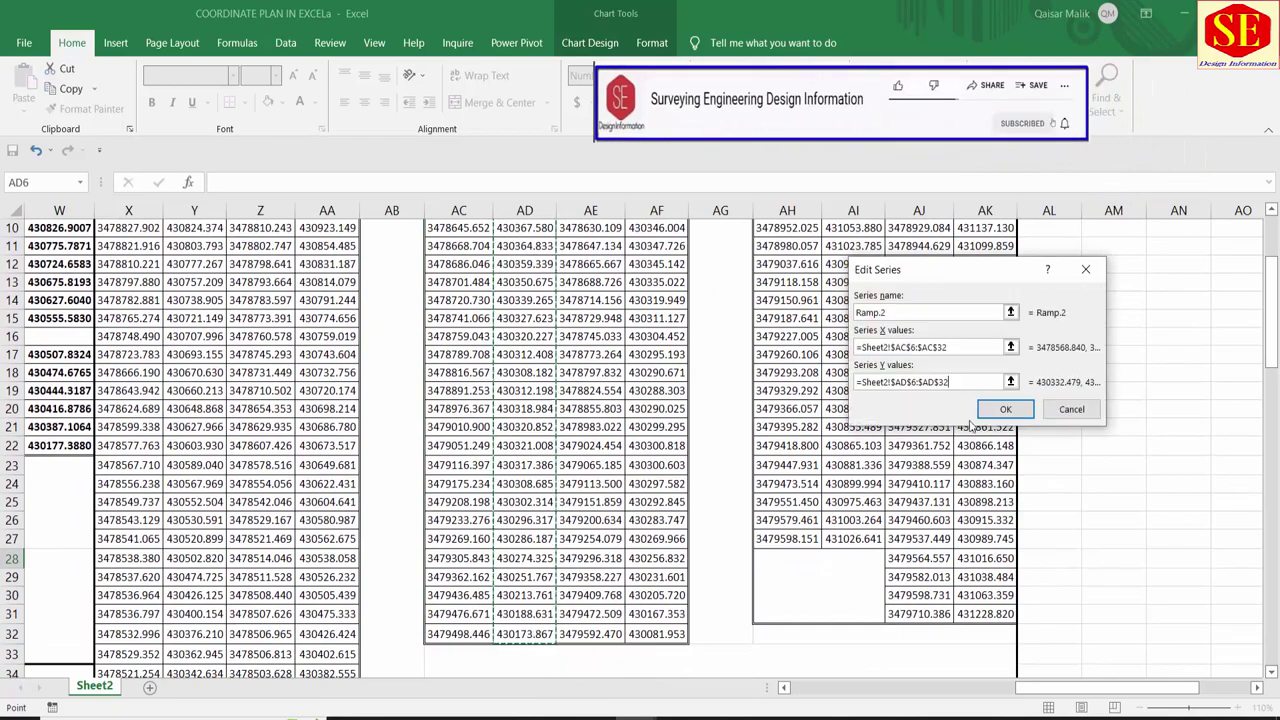
{"action": "left_click", "coordinate": [1001, 412]}
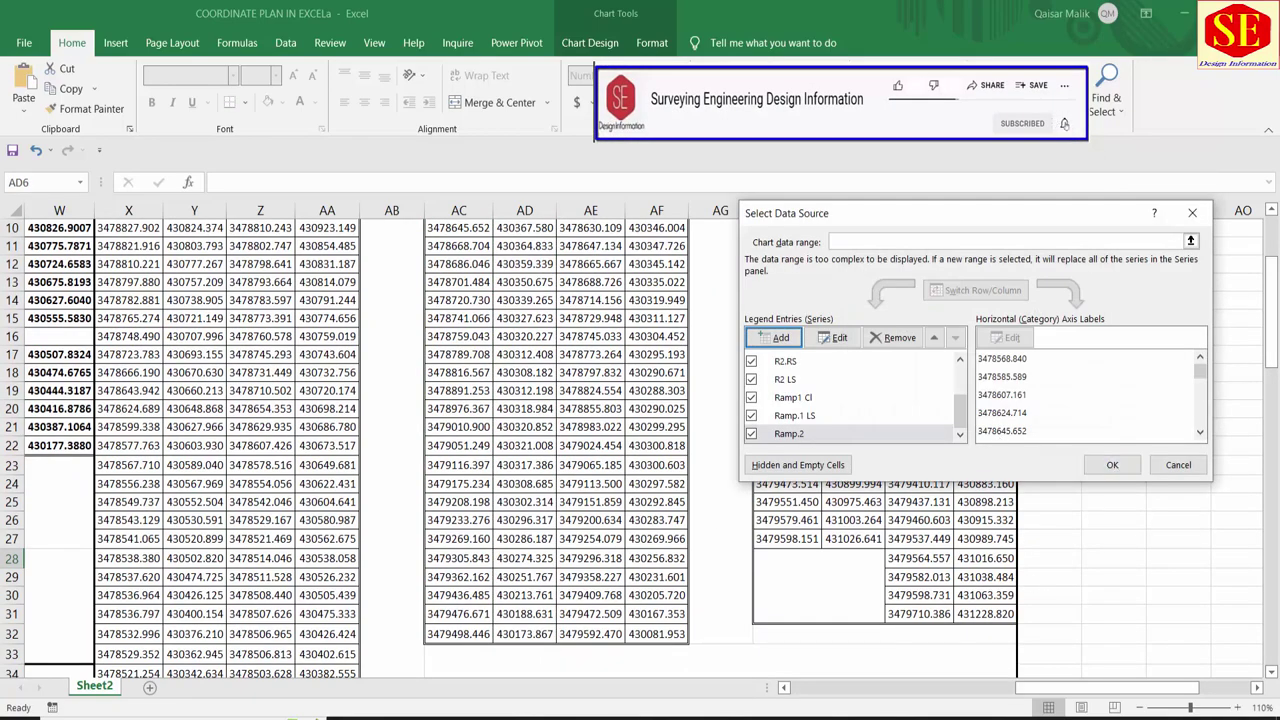
{"action": "left_click", "coordinate": [1112, 465]}
{"action": "mouse_move", "coordinate": [1128, 688]}
{"action": "left_mouse_down"}
{"action": "mouse_move", "coordinate": [957, 710]}
{"action": "mouse_move", "coordinate": [841, 690]}
{"action": "left_mouse_up"}
{"action": "scroll", "coordinate": [720, 500], "scroll_direction": "up", "scroll_amount": 2}
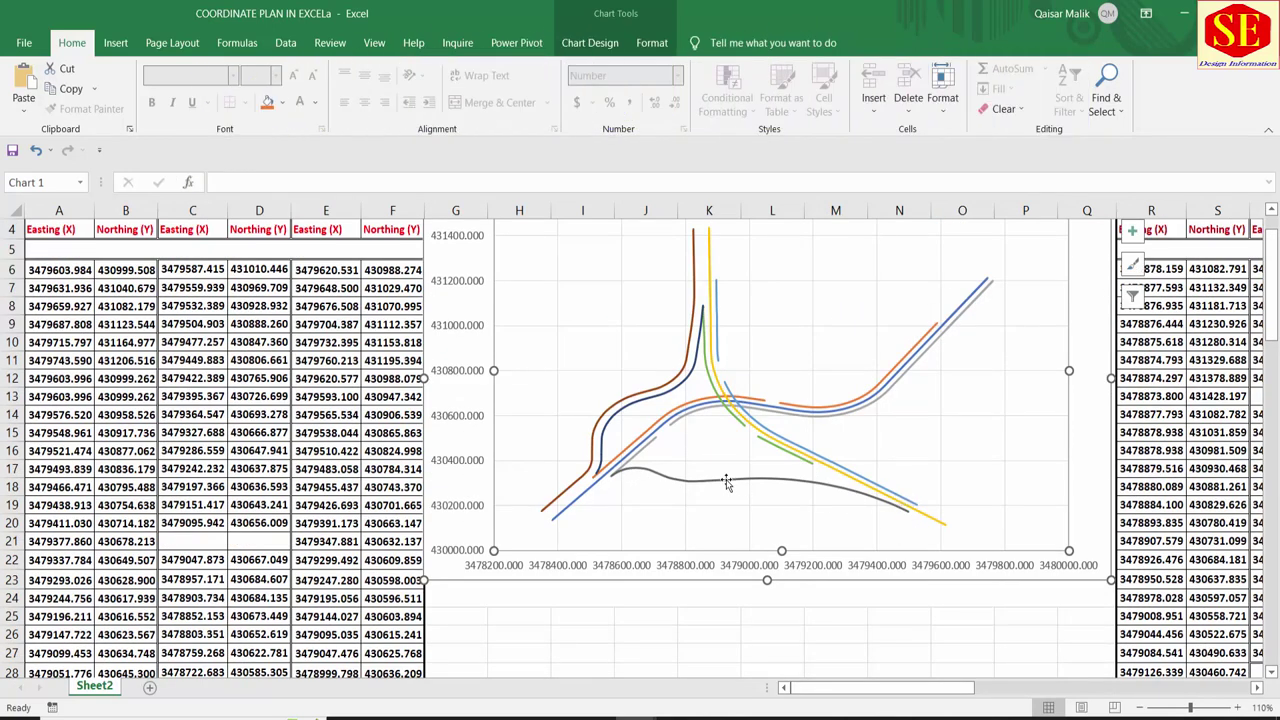
Step: Add a new R2 RS series with the RAMP-02 RHS Eastings AE6:AE32 as X values
{"action": "right_click", "coordinate": [895, 466]}
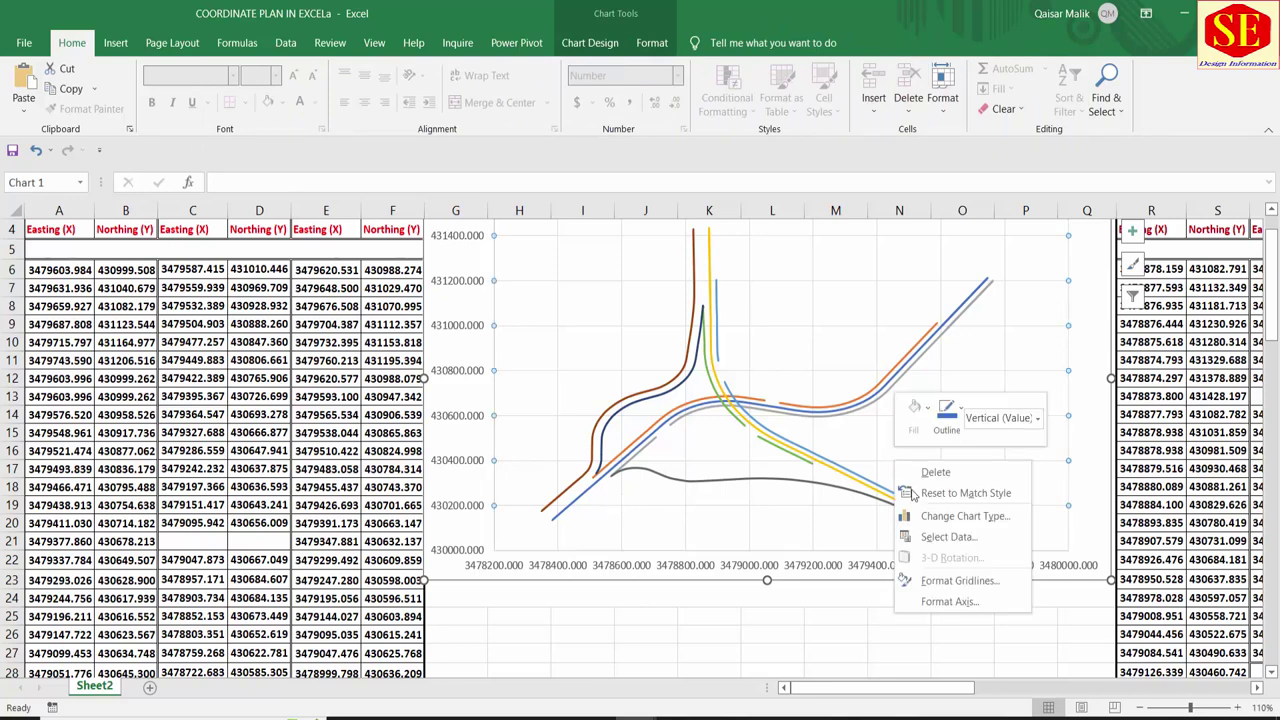
{"action": "left_click", "coordinate": [948, 537]}
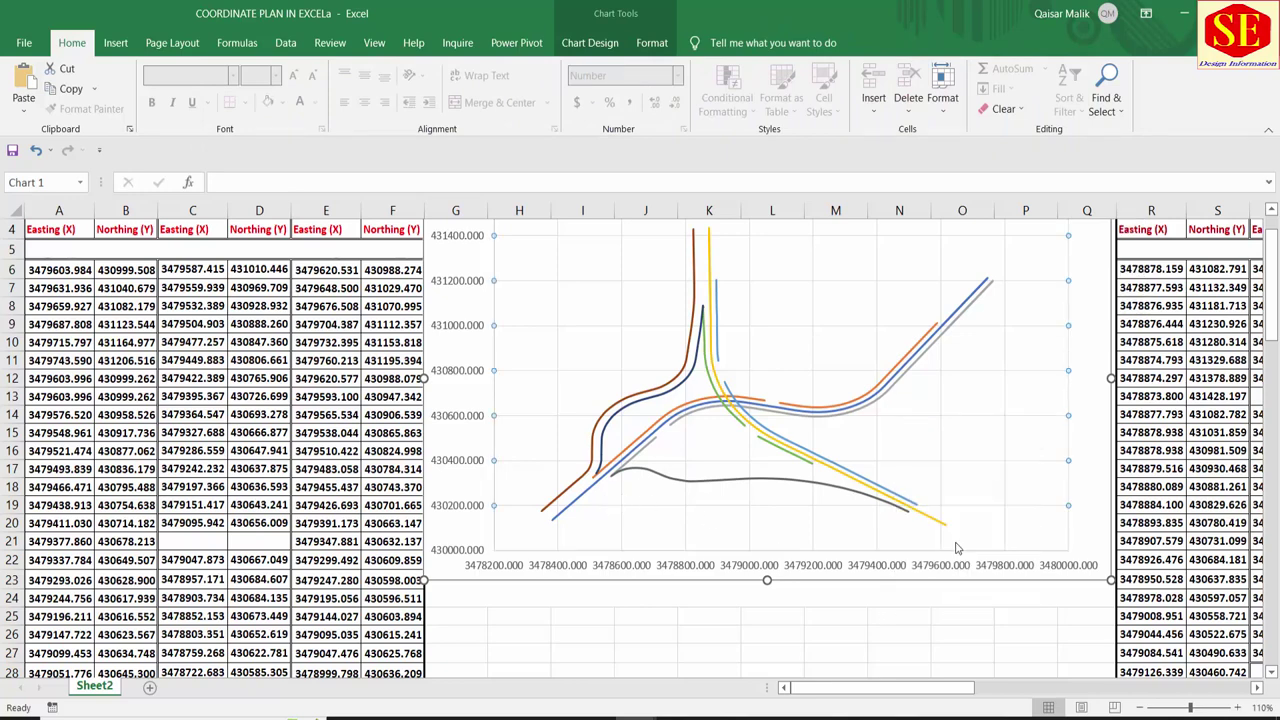
{"action": "left_click", "coordinate": [771, 257]}
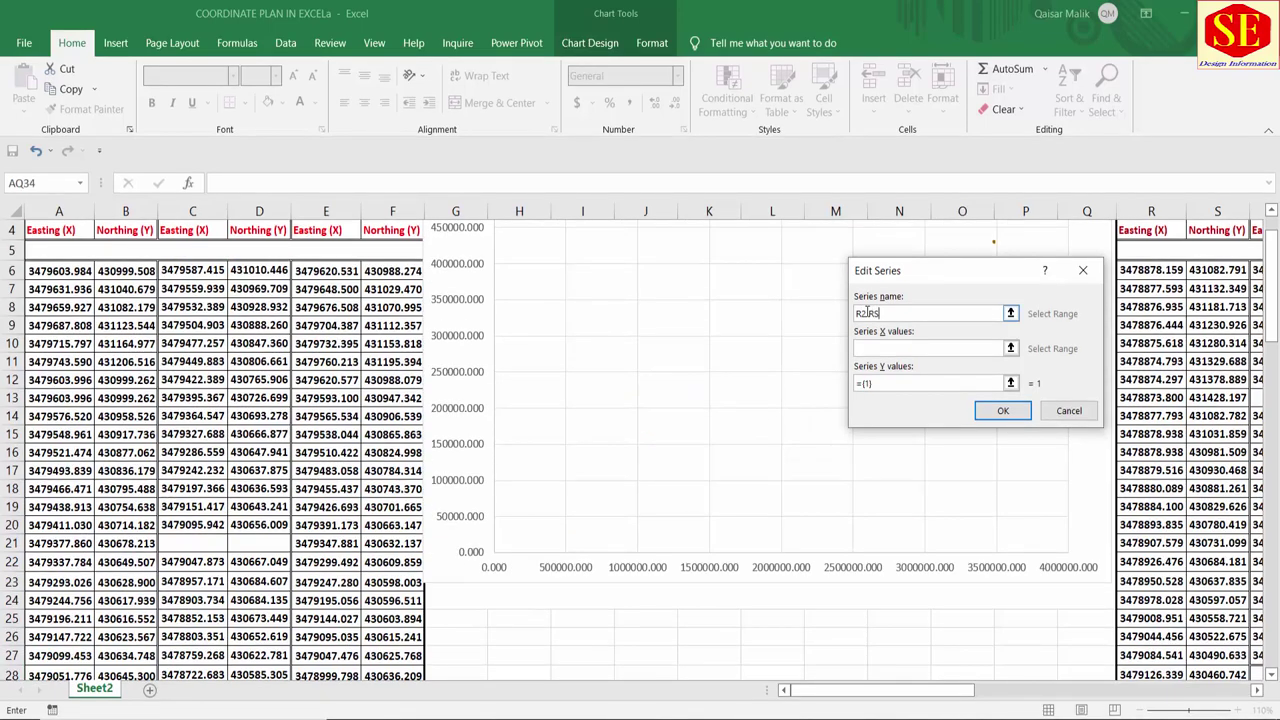
{"action": "left_click", "coordinate": [872, 347]}
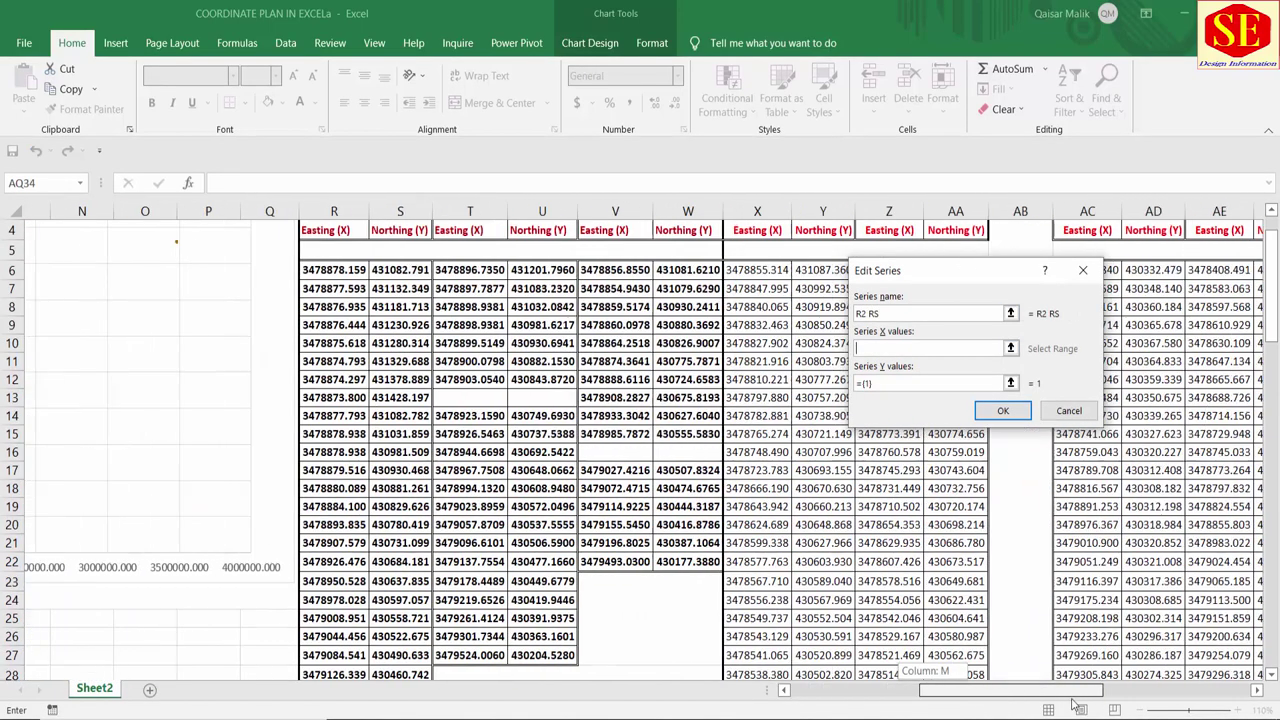
{"action": "left_click_drag", "start_coordinate": [930, 690], "coordinate": [1115, 707]}
{"action": "scroll", "coordinate": [682, 384], "scroll_direction": "up", "scroll_amount": 1}
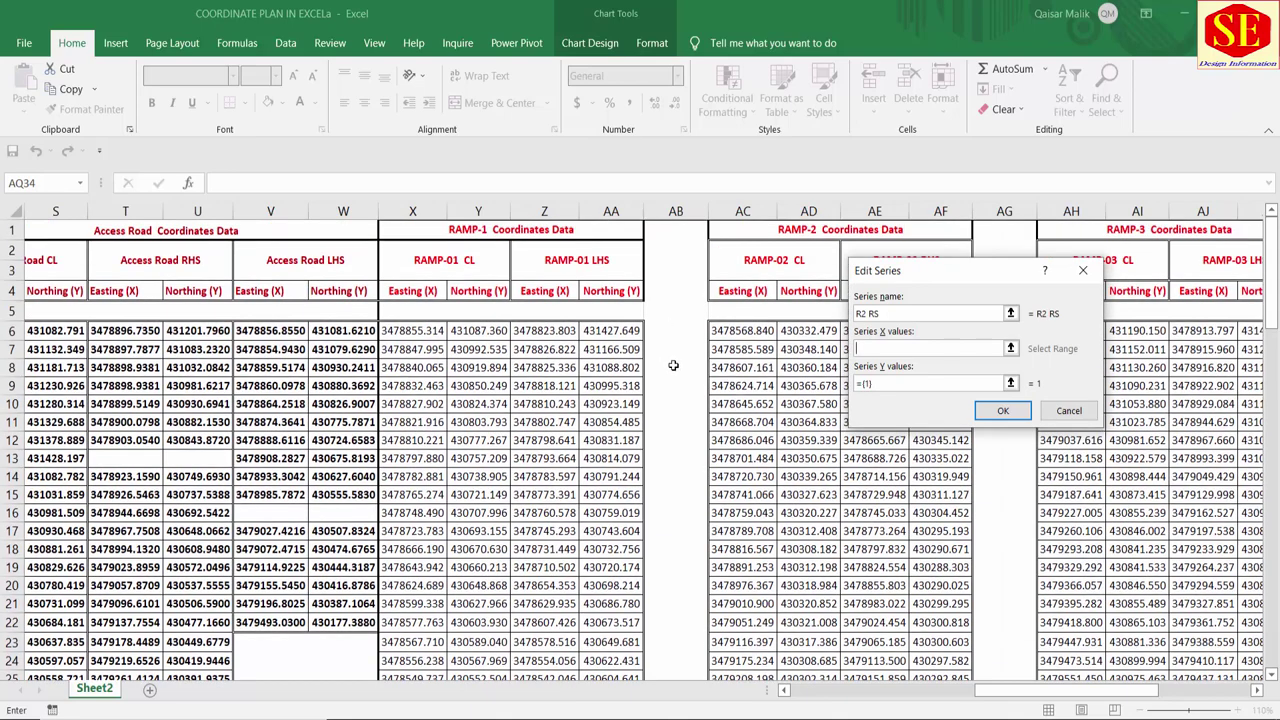
{"action": "left_click_drag", "start_coordinate": [937, 279], "coordinate": [573, 296]}
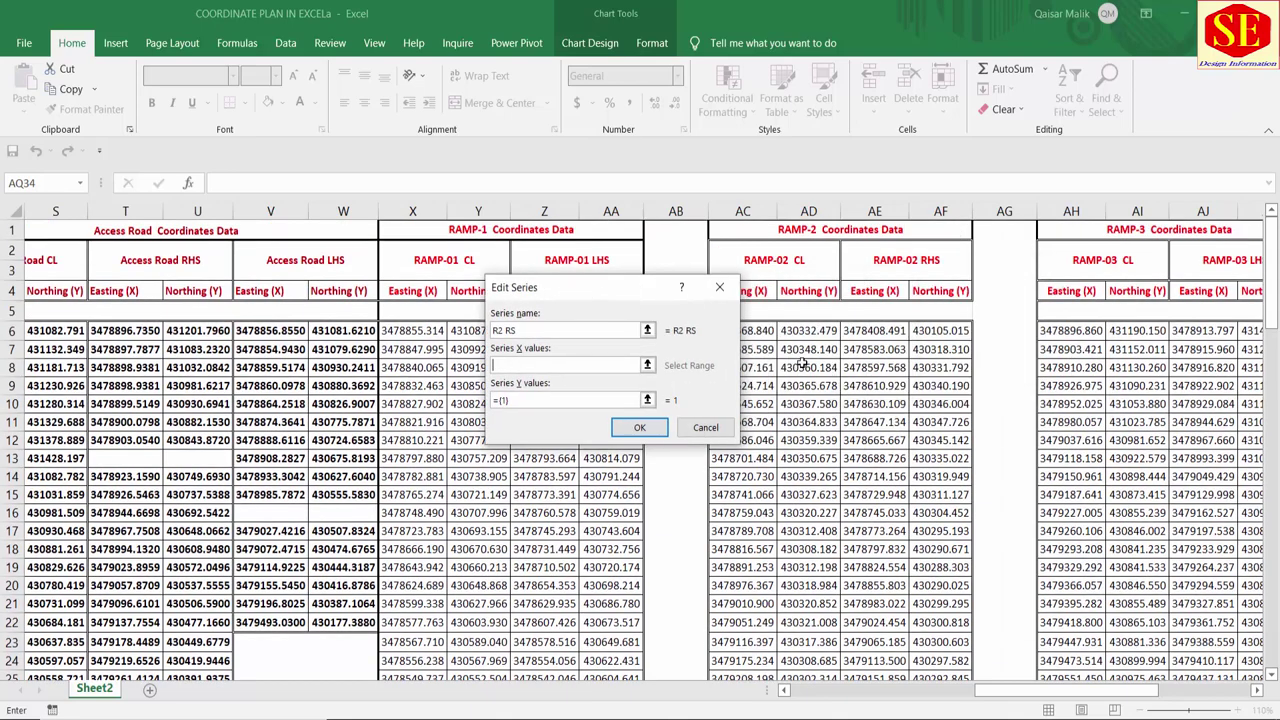
{"action": "left_click_drag", "start_coordinate": [862, 330], "coordinate": [889, 643]}
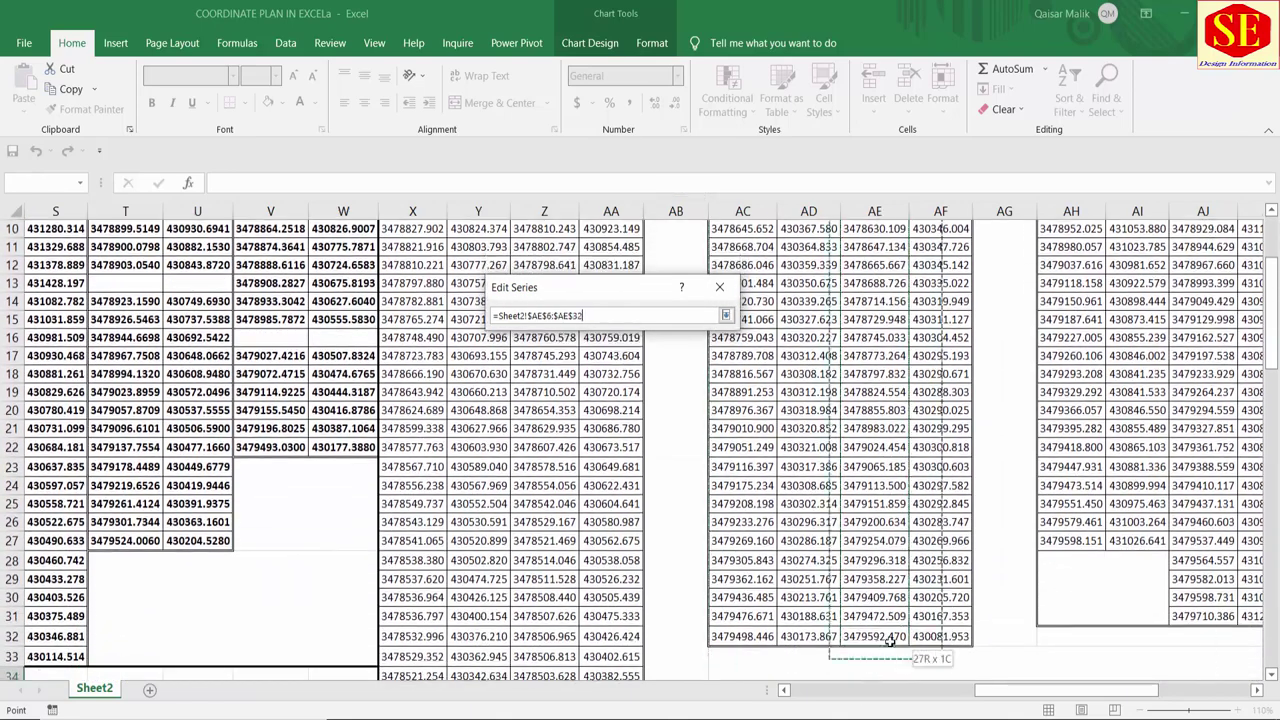
Step: Set the R2 RS Y values to the column AF Northings and apply the series
{"action": "left_click", "coordinate": [557, 401]}
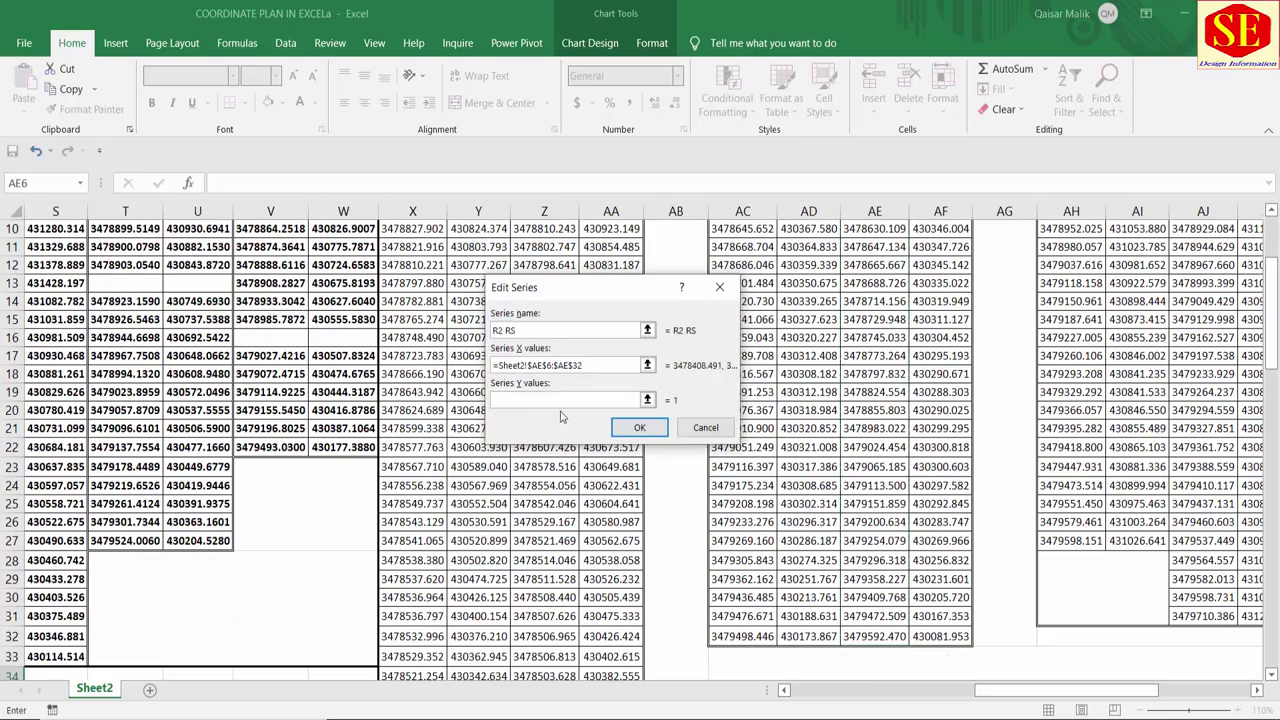
{"action": "scroll", "coordinate": [560, 416], "scroll_direction": "up", "scroll_amount": 3}
{"action": "left_click_drag", "start_coordinate": [940, 331], "coordinate": [928, 718]}
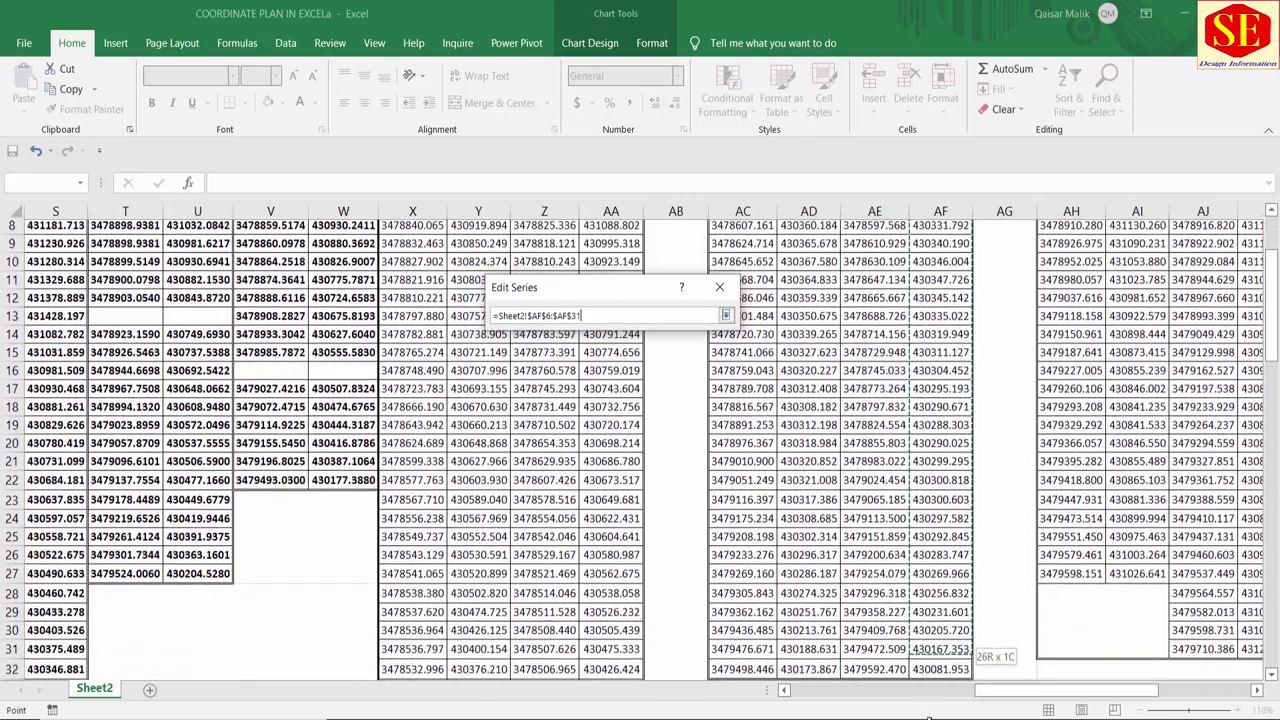
{"action": "left_click", "coordinate": [643, 431]}
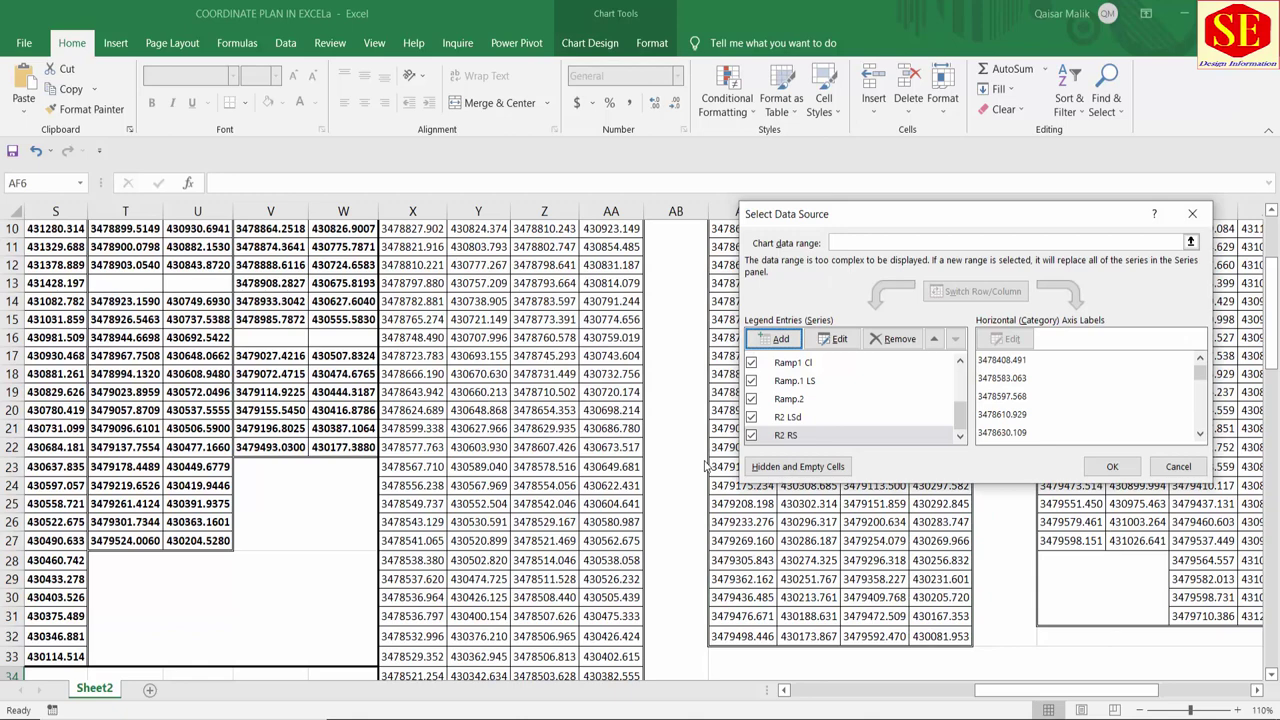
{"action": "left_click", "coordinate": [1110, 467]}
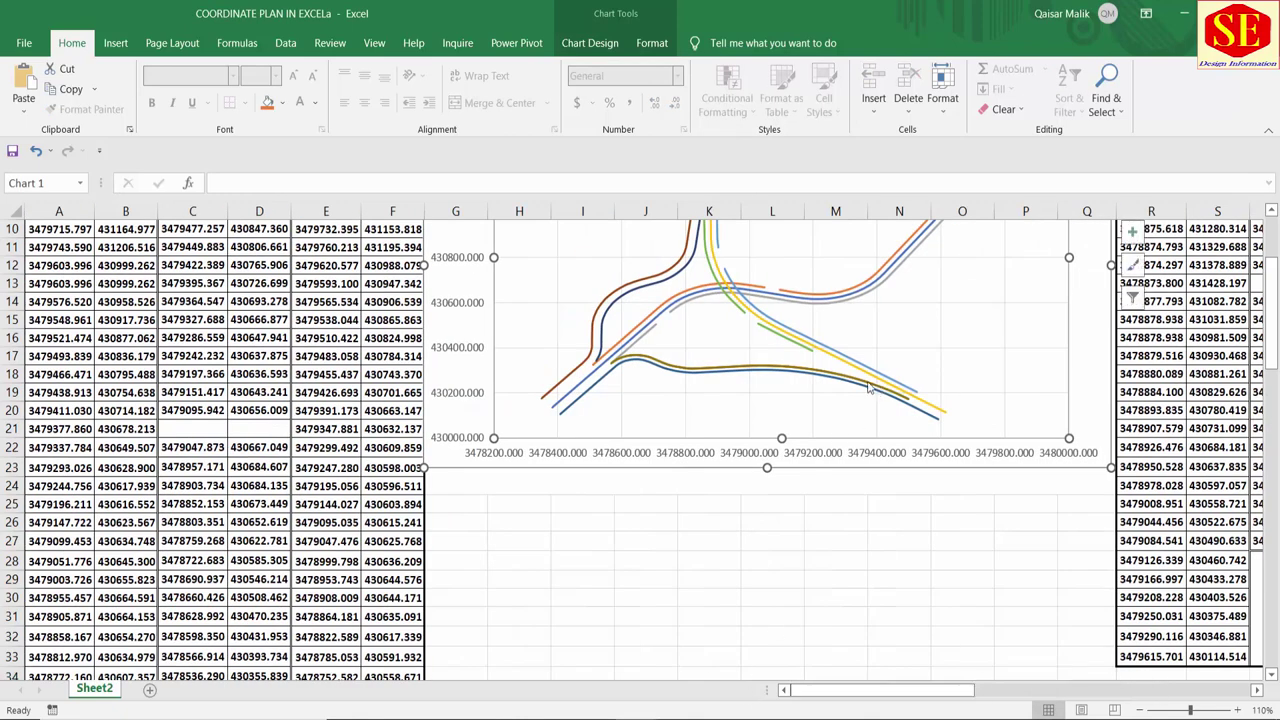
{"action": "scroll", "coordinate": [799, 330], "scroll_direction": "up", "scroll_amount": 3}
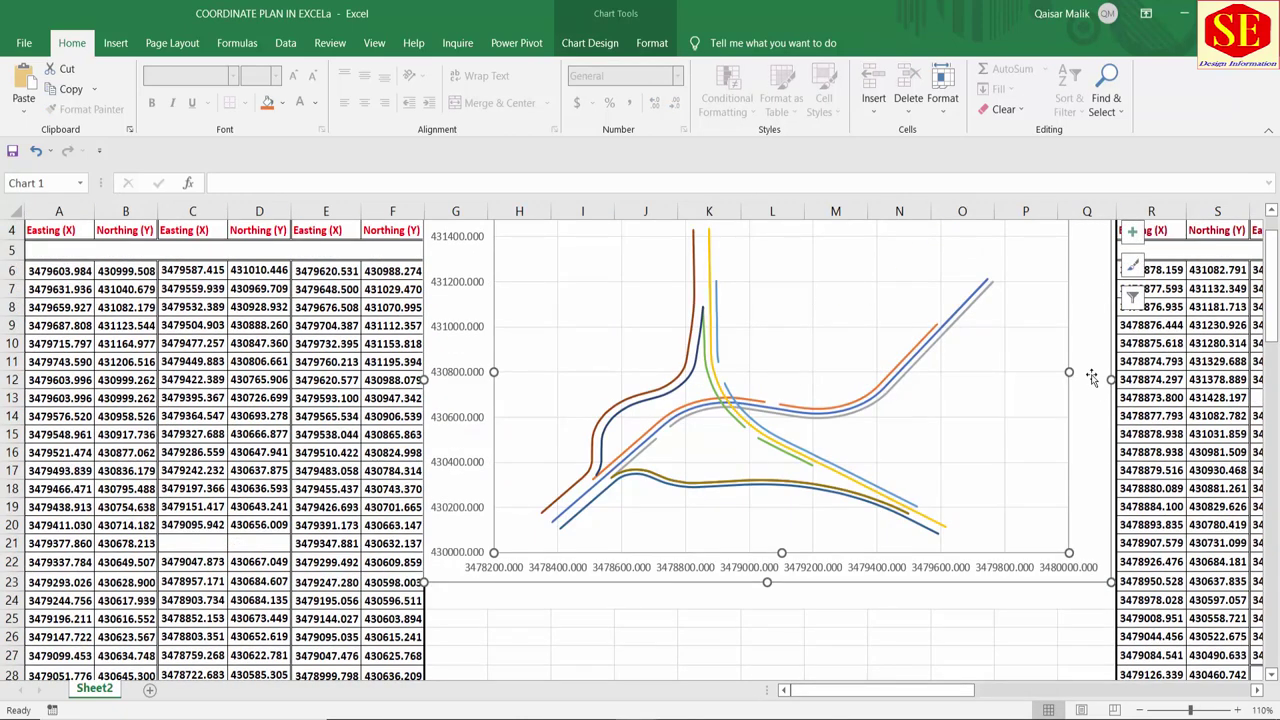
Step: Add a new R3 Cls series with X values AH6:AH27
{"action": "scroll", "coordinate": [799, 330], "scroll_direction": "right", "scroll_amount": 2}
{"action": "left_click", "coordinate": [890, 660]}
{"action": "right_click", "coordinate": [843, 510]}
{"action": "left_click", "coordinate": [870, 520]}
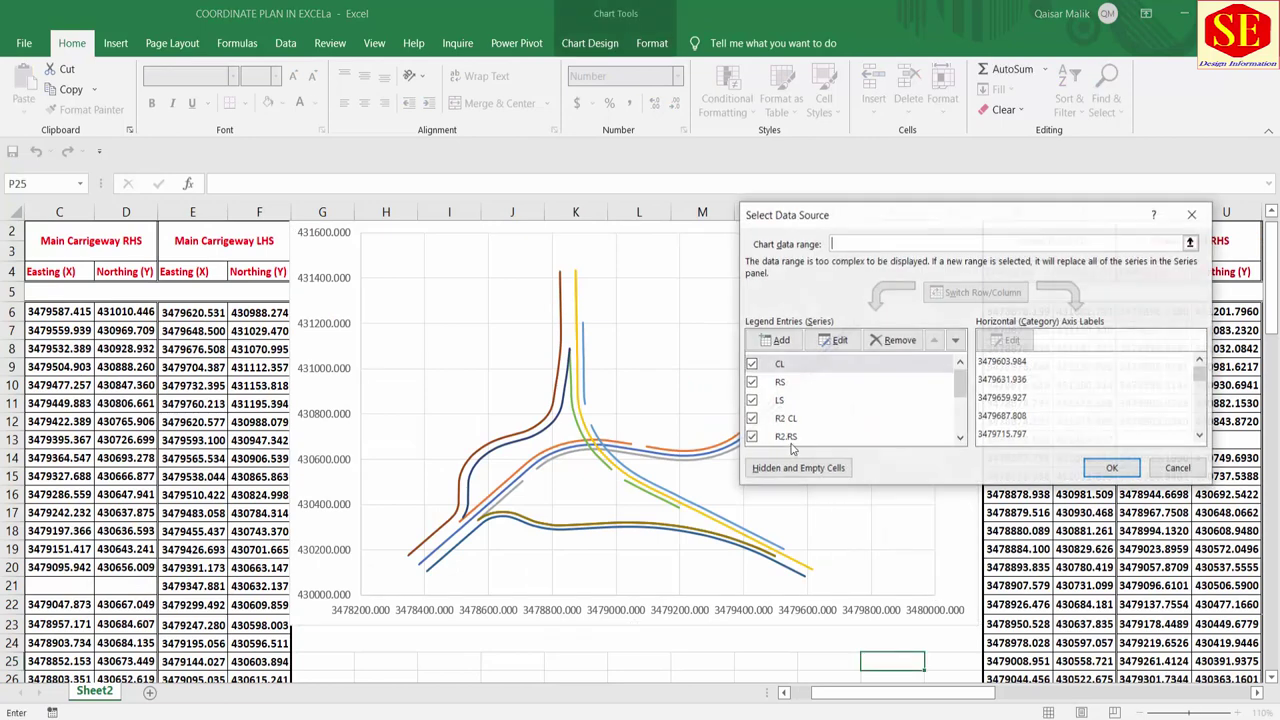
{"action": "left_click", "coordinate": [780, 340]}
{"action": "type", "text": "R3 Cls"}
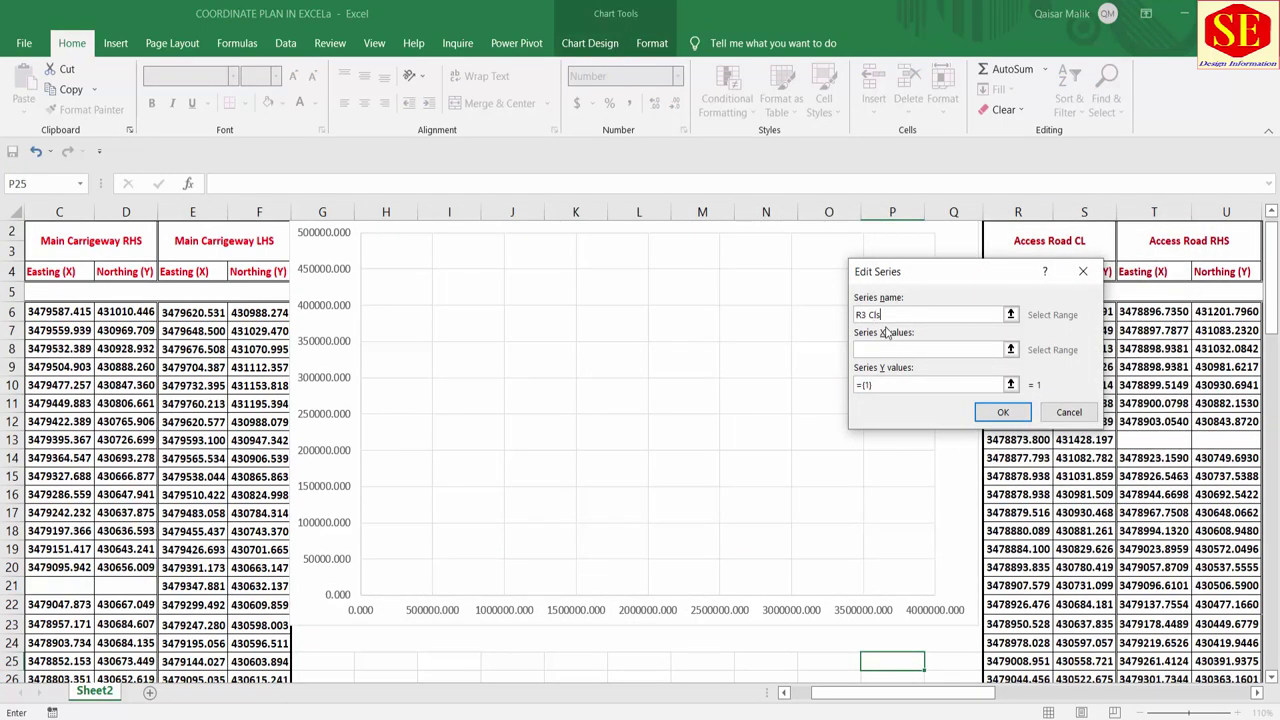
{"action": "left_click", "coordinate": [940, 349]}
{"action": "left_click_drag", "start_coordinate": [965, 692], "coordinate": [1208, 712]}
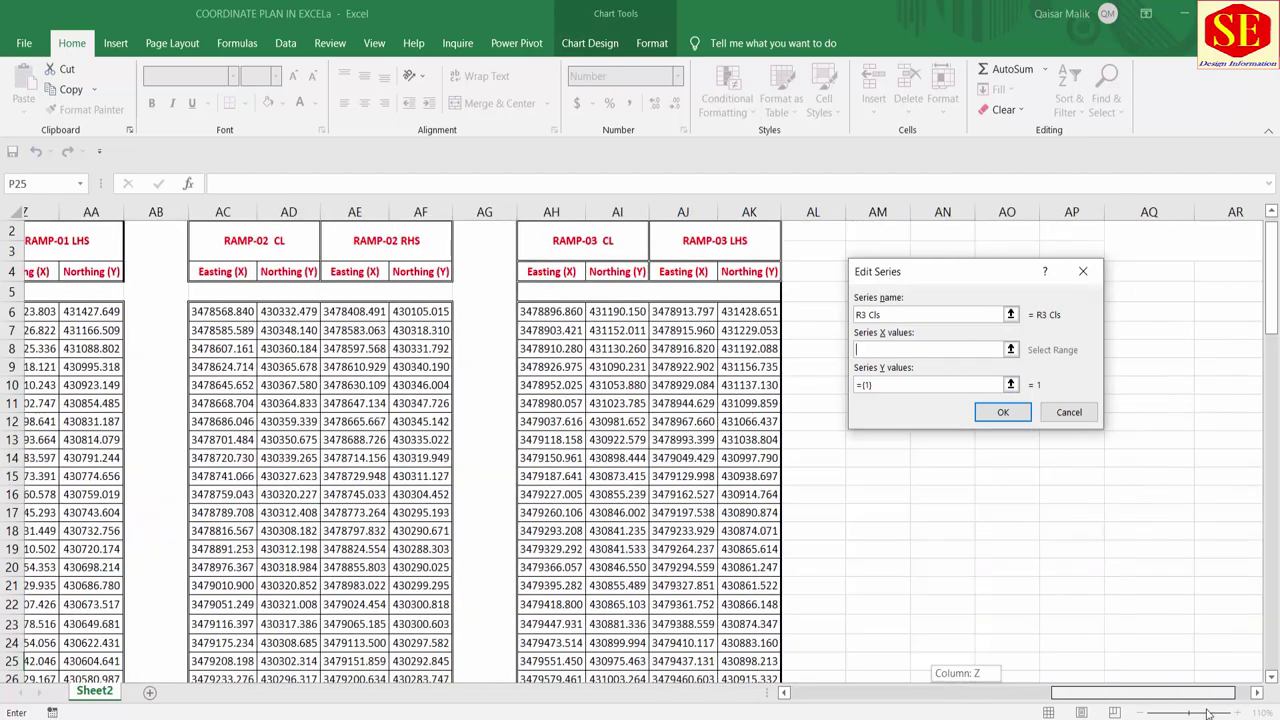
{"action": "left_click_drag", "start_coordinate": [510, 313], "coordinate": [517, 494]}
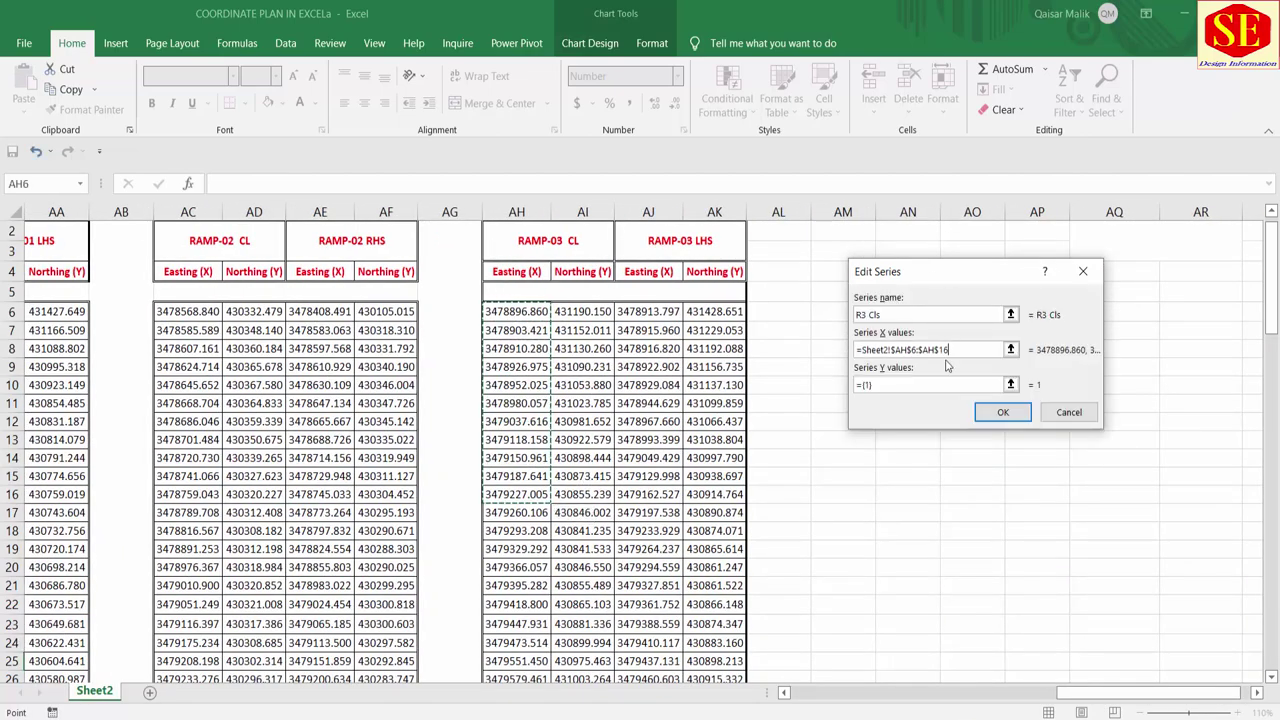
{"action": "left_click_drag", "start_coordinate": [515, 310], "coordinate": [517, 597]}
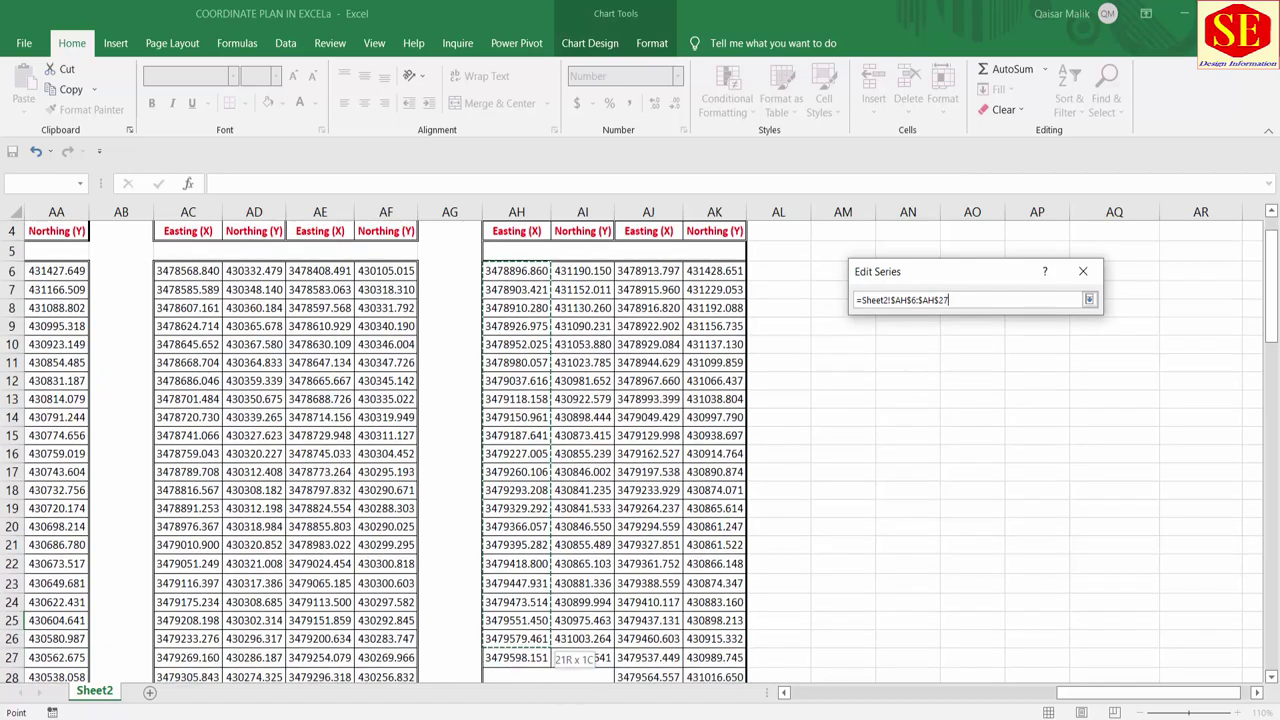
Step: Set the R3 Cls Y values to AI6:AI27 and confirm the series
{"action": "left_click", "coordinate": [933, 388]}
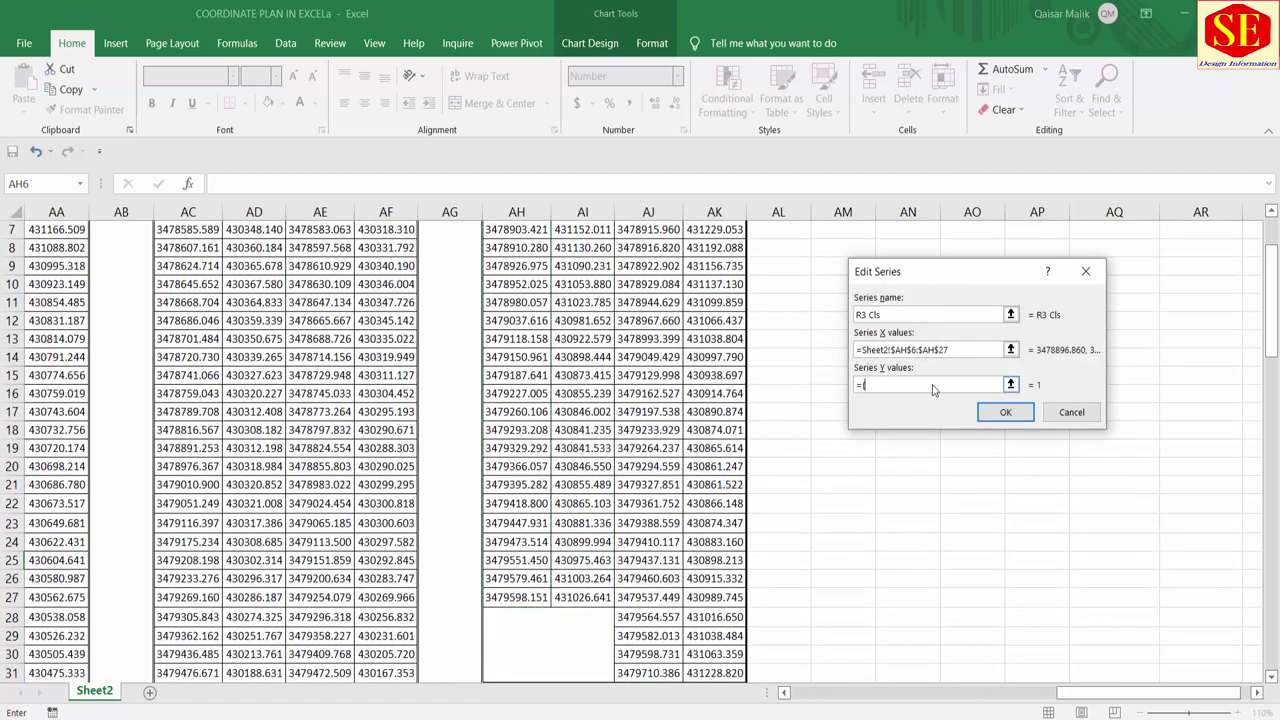
{"action": "scroll", "coordinate": [700, 330], "scroll_direction": "up", "scroll_amount": 2}
{"action": "left_click_drag", "start_coordinate": [583, 312], "coordinate": [588, 600]}
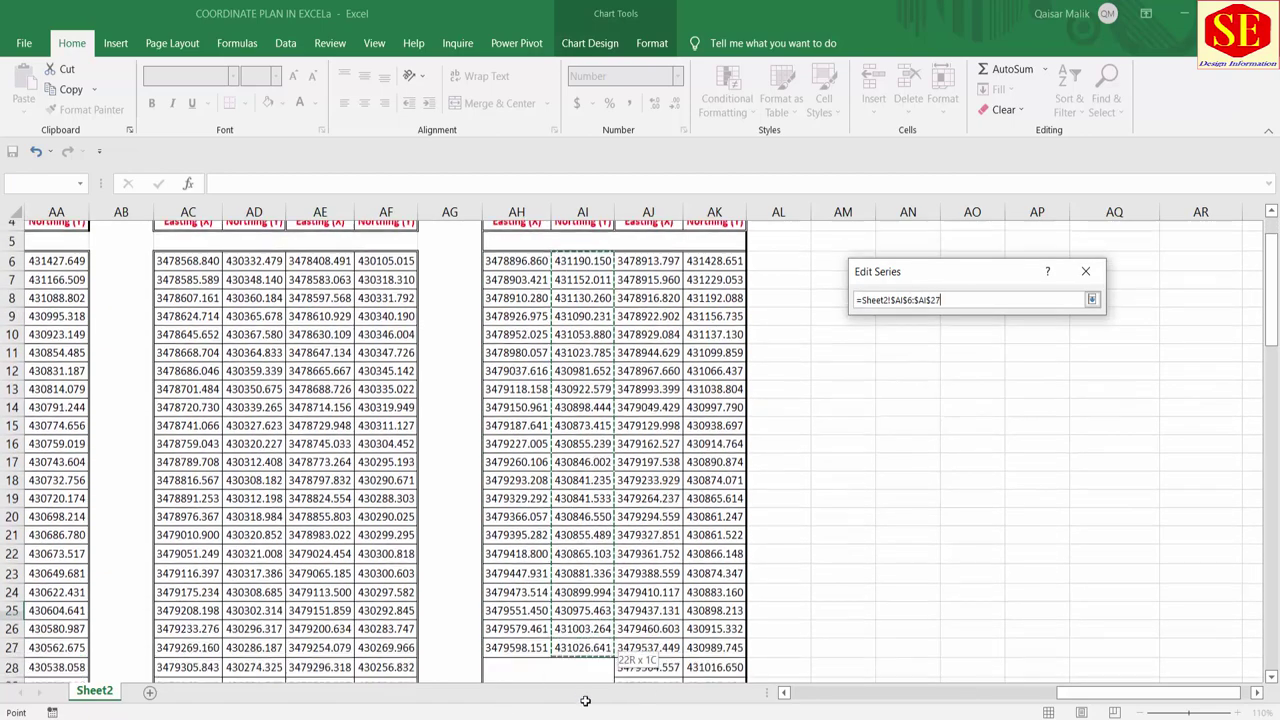
{"action": "left_click", "coordinate": [1004, 412]}
Step: Add an R3 LS series, correcting the mistaken name, with X values AJ6:AJ31
{"action": "left_click", "coordinate": [776, 340]}
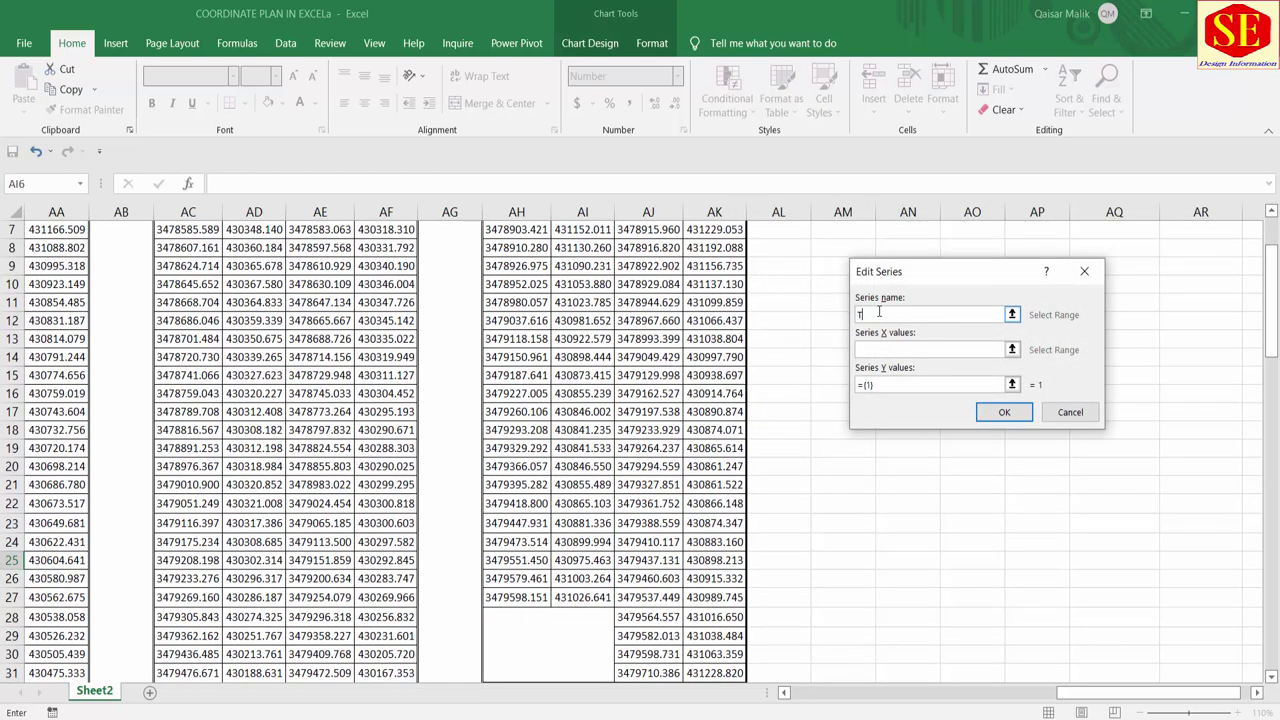
{"action": "type", "text": "+Sheet2!$P$50"}
{"action": "scroll", "coordinate": [535, 320], "scroll_direction": "down", "scroll_amount": 5}
{"action": "scroll", "coordinate": [535, 320], "scroll_direction": "up", "scroll_amount": 10}
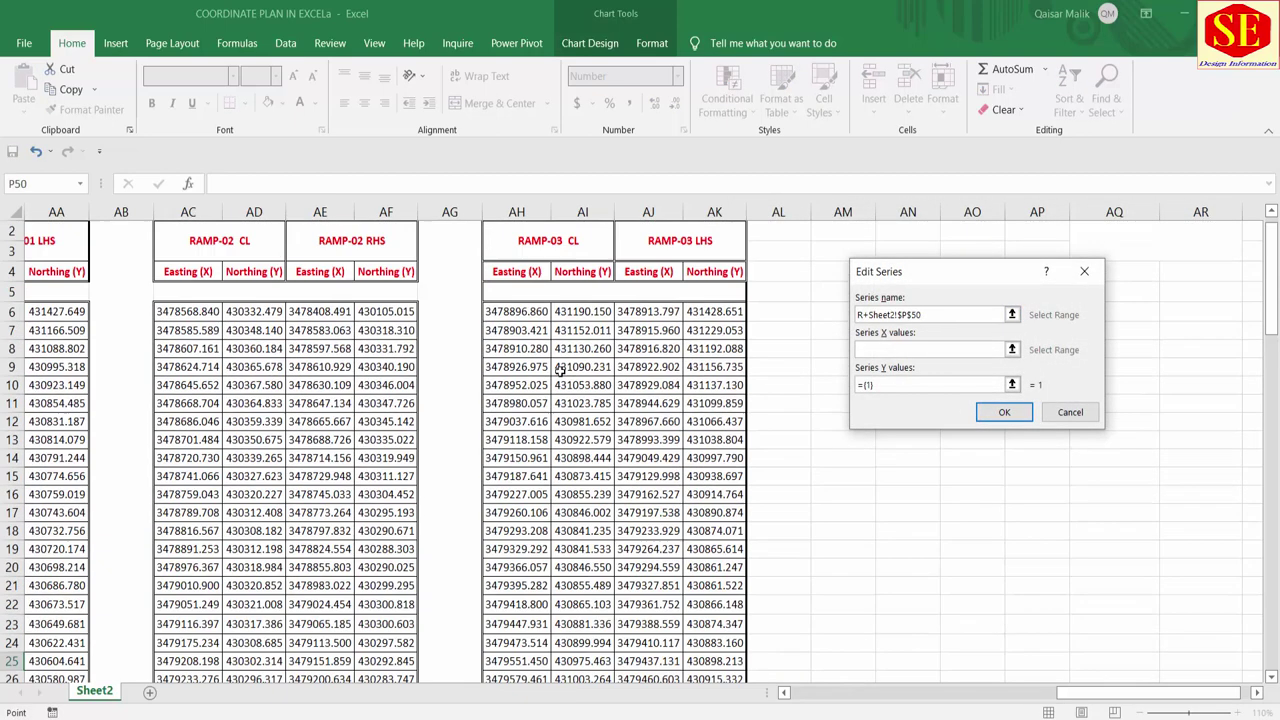
{"action": "left_click_drag", "start_coordinate": [1000, 314], "coordinate": [737, 313]}
{"action": "type", "text": "R3 LS"}
{"action": "left_click", "coordinate": [980, 349]}
{"action": "mouse_move", "coordinate": [648, 311]}
{"action": "left_mouse_down"}
{"action": "mouse_move", "coordinate": [649, 684]}
{"action": "mouse_move", "coordinate": [649, 638]}
{"action": "left_mouse_up"}
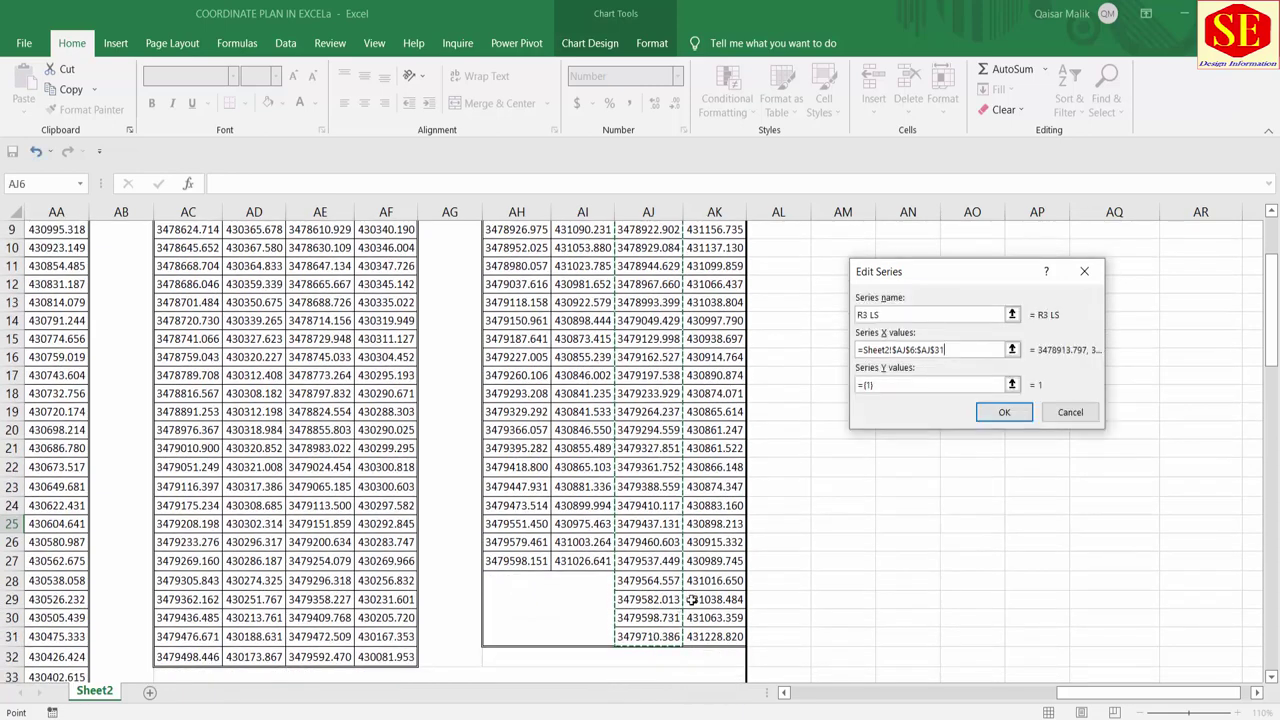
Step: Set the R3 LS Y values to AK6:AK31 and apply the new series to the chart
{"action": "left_click", "coordinate": [886, 386]}
{"action": "scroll", "coordinate": [710, 366], "scroll_direction": "up", "scroll_amount": 3}
{"action": "mouse_move", "coordinate": [709, 331]}
{"action": "left_mouse_down"}
{"action": "mouse_move", "coordinate": [719, 710]}
{"action": "mouse_move", "coordinate": [714, 637]}
{"action": "left_mouse_up"}
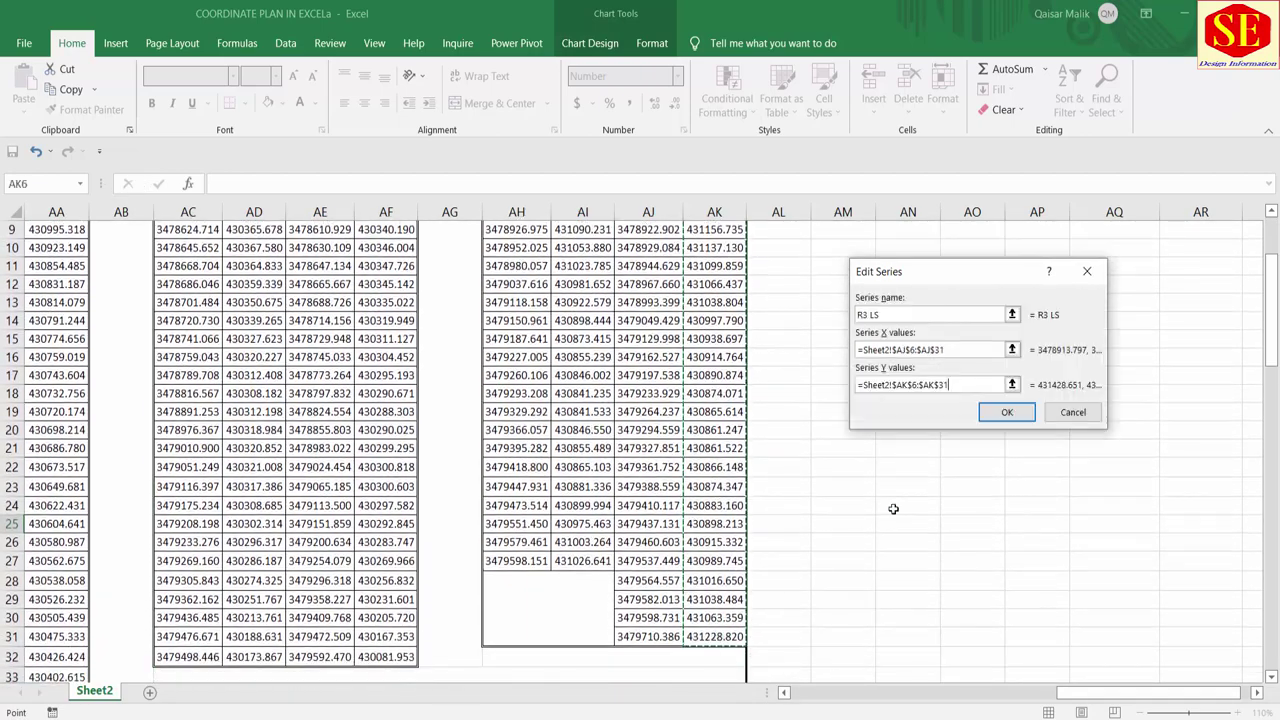
{"action": "left_click", "coordinate": [1003, 413]}
{"action": "left_click", "coordinate": [789, 368]}
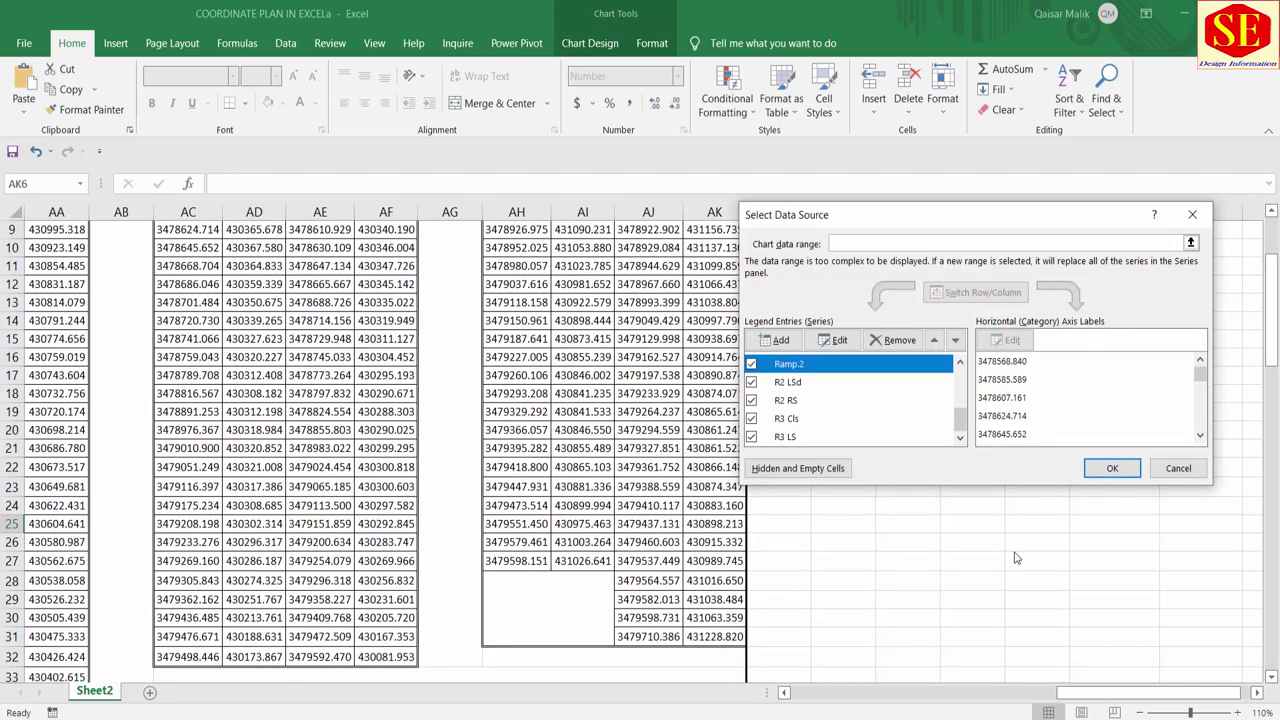
{"action": "left_click", "coordinate": [1112, 468]}
{"action": "mouse_move", "coordinate": [1124, 693]}
{"action": "left_mouse_down"}
{"action": "mouse_move", "coordinate": [960, 716]}
{"action": "mouse_move", "coordinate": [770, 716]}
{"action": "left_mouse_up"}
{"action": "scroll", "coordinate": [793, 357], "scroll_direction": "up", "scroll_amount": 3}
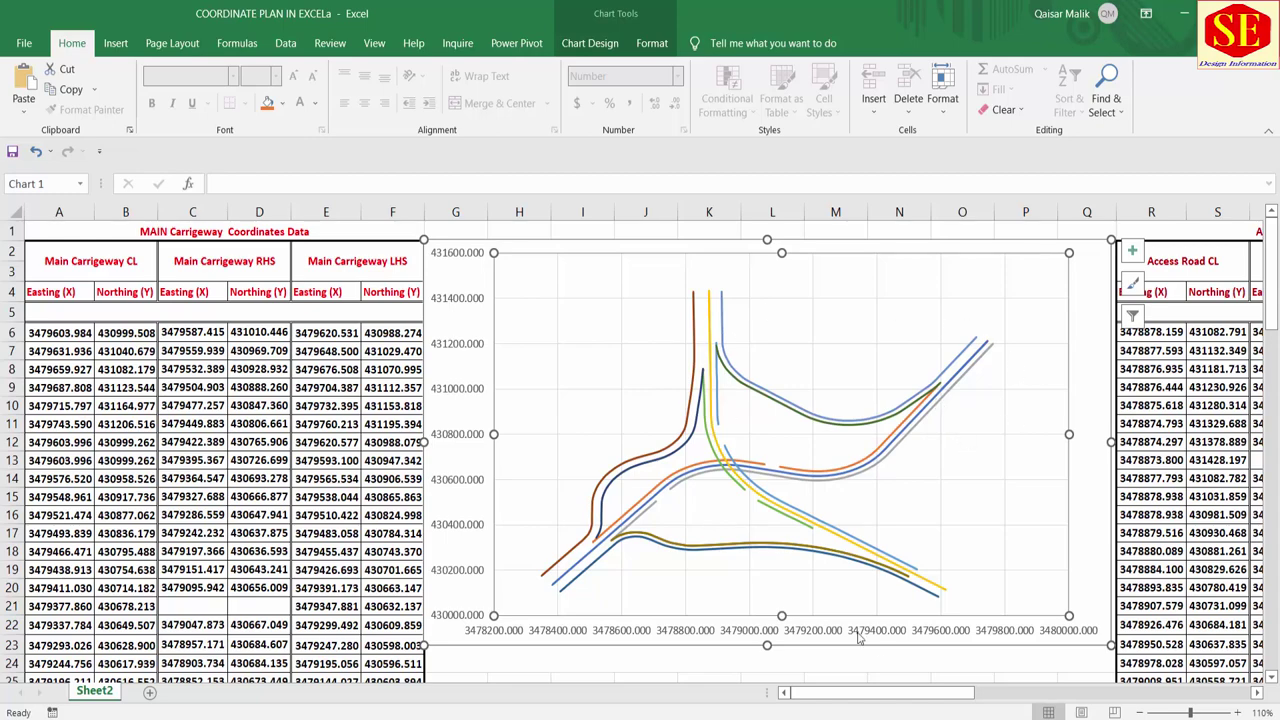
Step: Test a 0 in cell S11, then undo it
{"action": "left_click_drag", "start_coordinate": [862, 706], "coordinate": [924, 706]}
{"action": "left_click", "coordinate": [812, 423]}
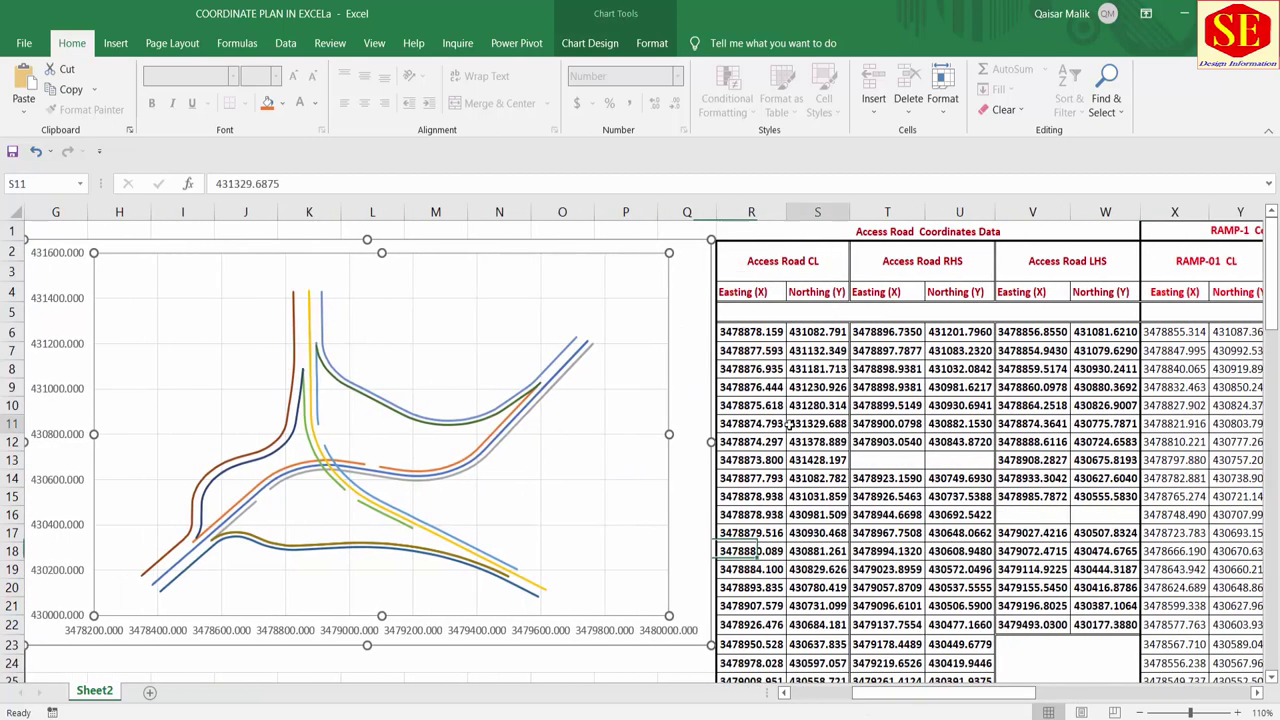
{"action": "type", "text": "0"}
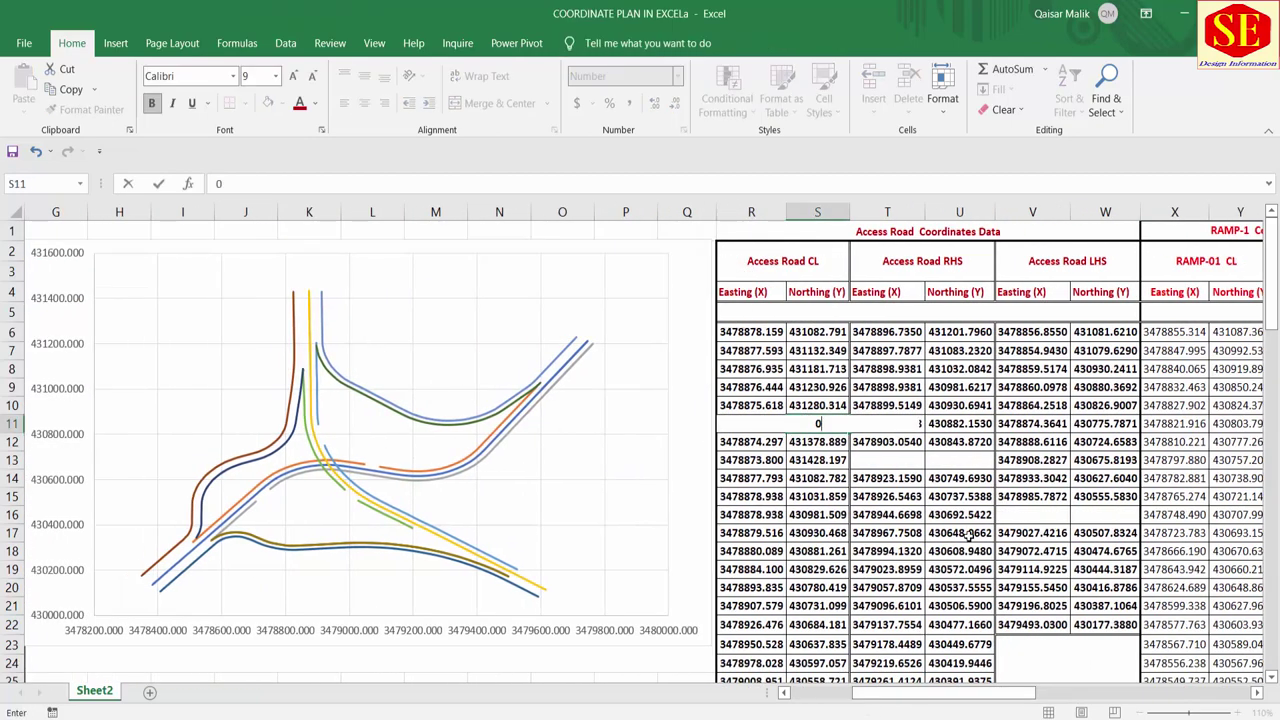
{"action": "key", "text": "Return"}
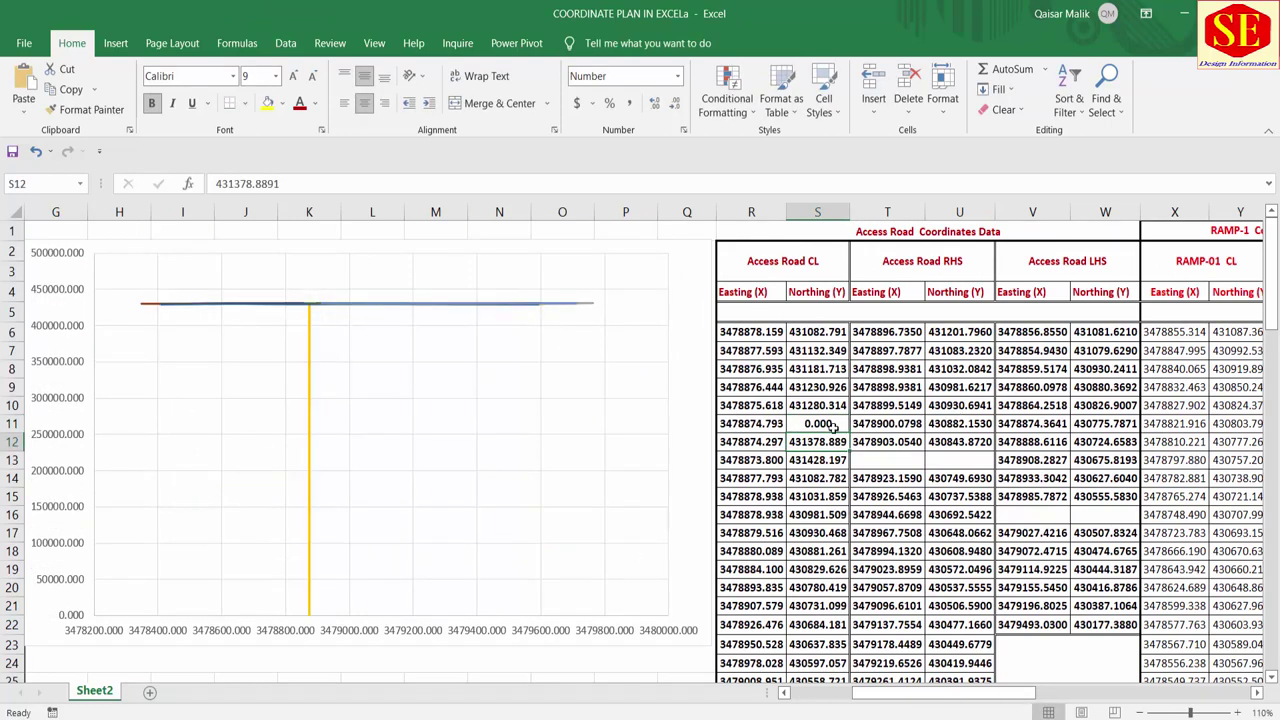
{"action": "key", "text": "ctrl+z"}
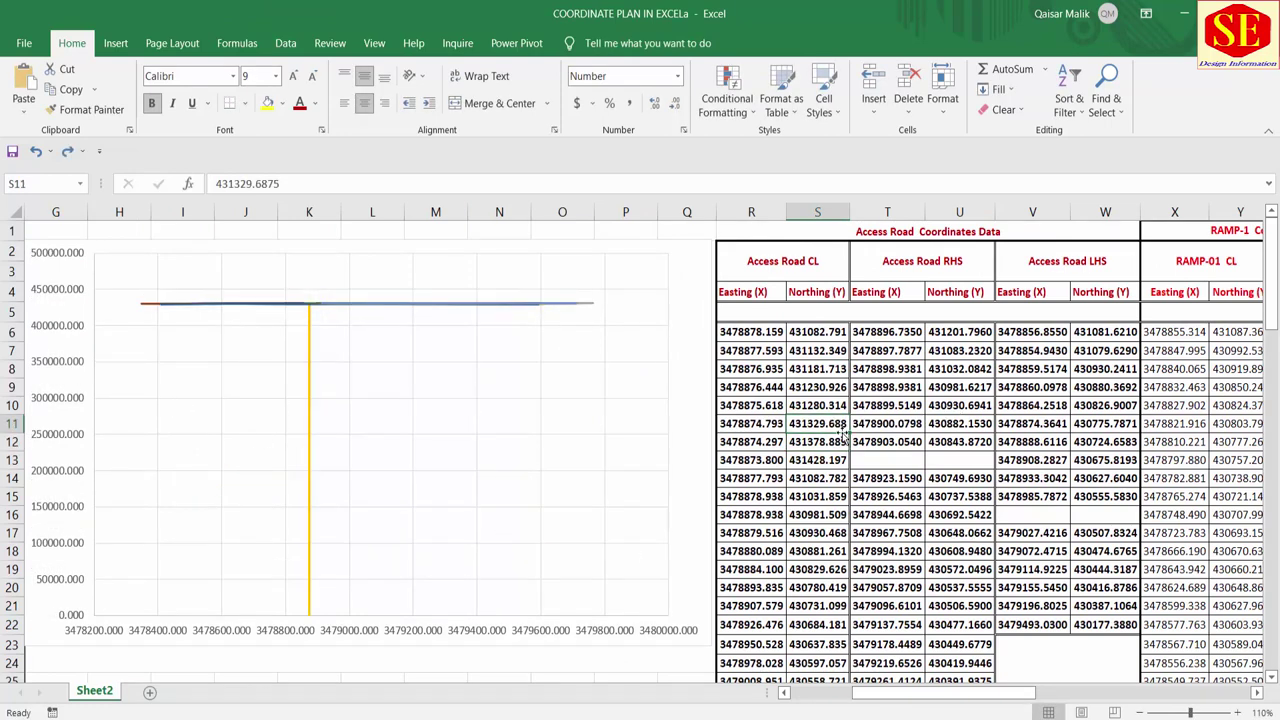
Step: Correct the Northing in U9 to 430989.6217
{"action": "left_click", "coordinate": [966, 387]}
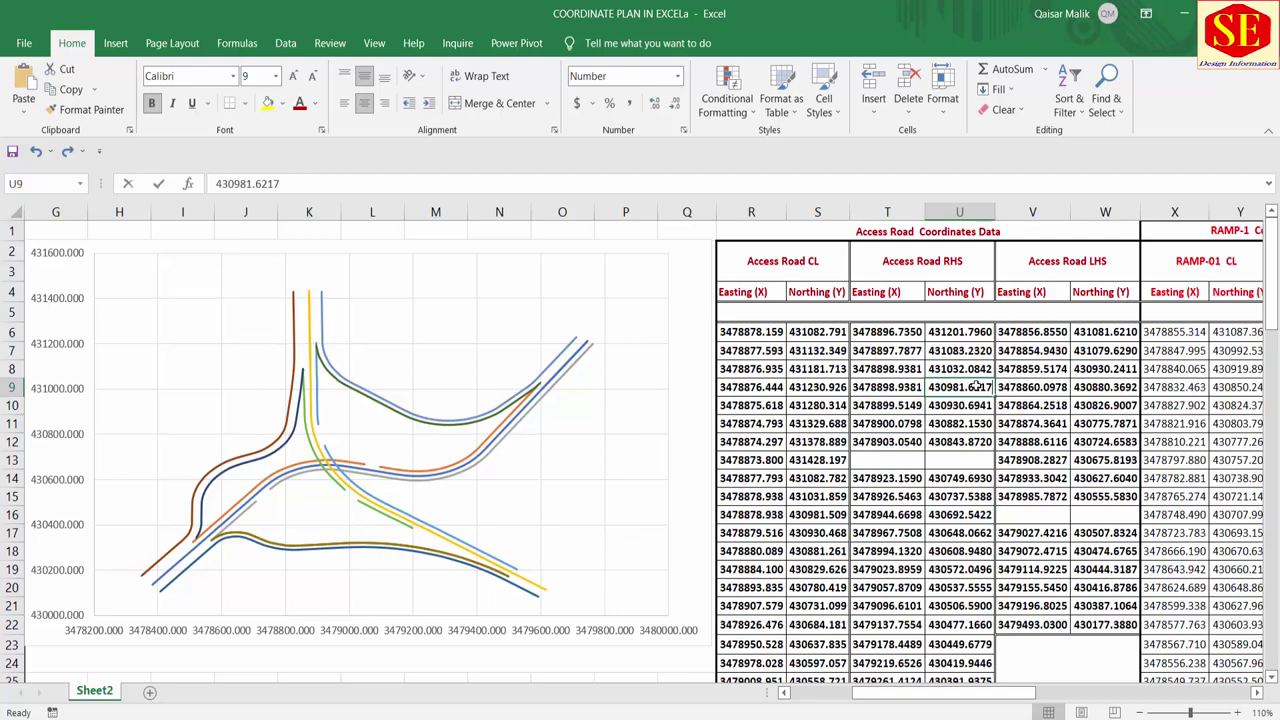
{"action": "double_click", "coordinate": [966, 387]}
{"action": "key", "text": "BackSpace"}
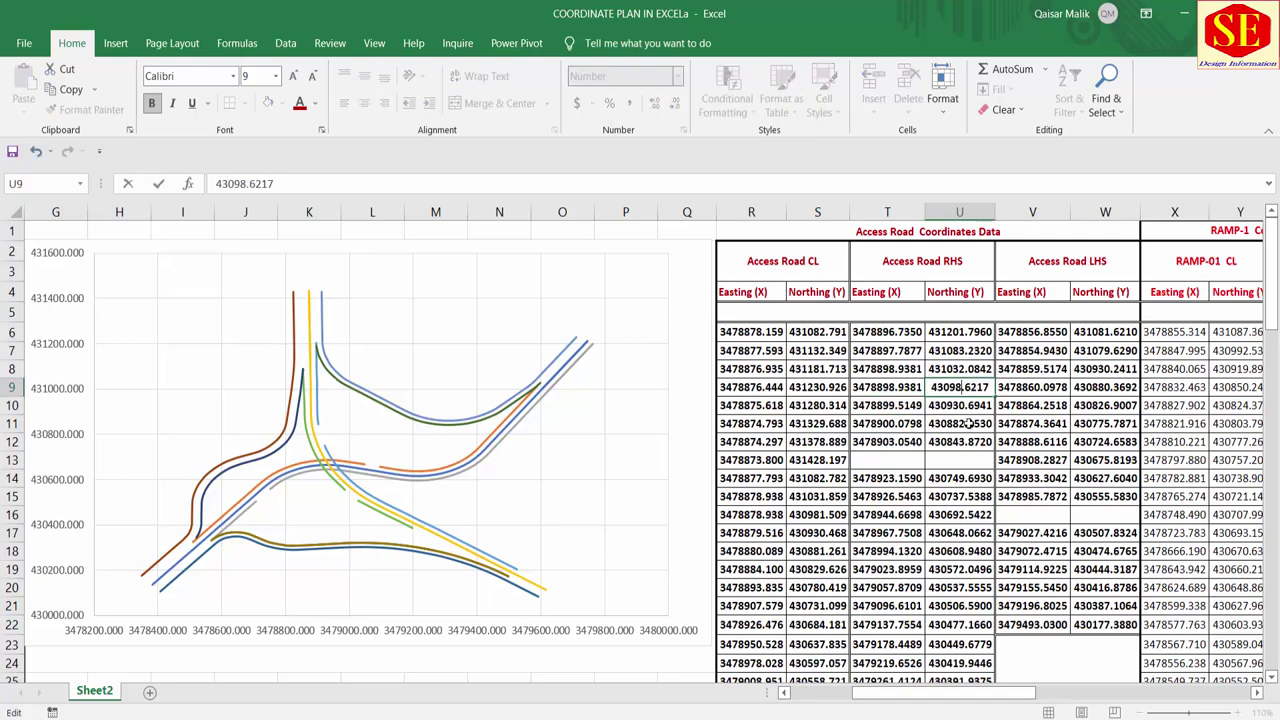
{"action": "type", "text": "99"}
{"action": "left_click", "coordinate": [952, 425]}
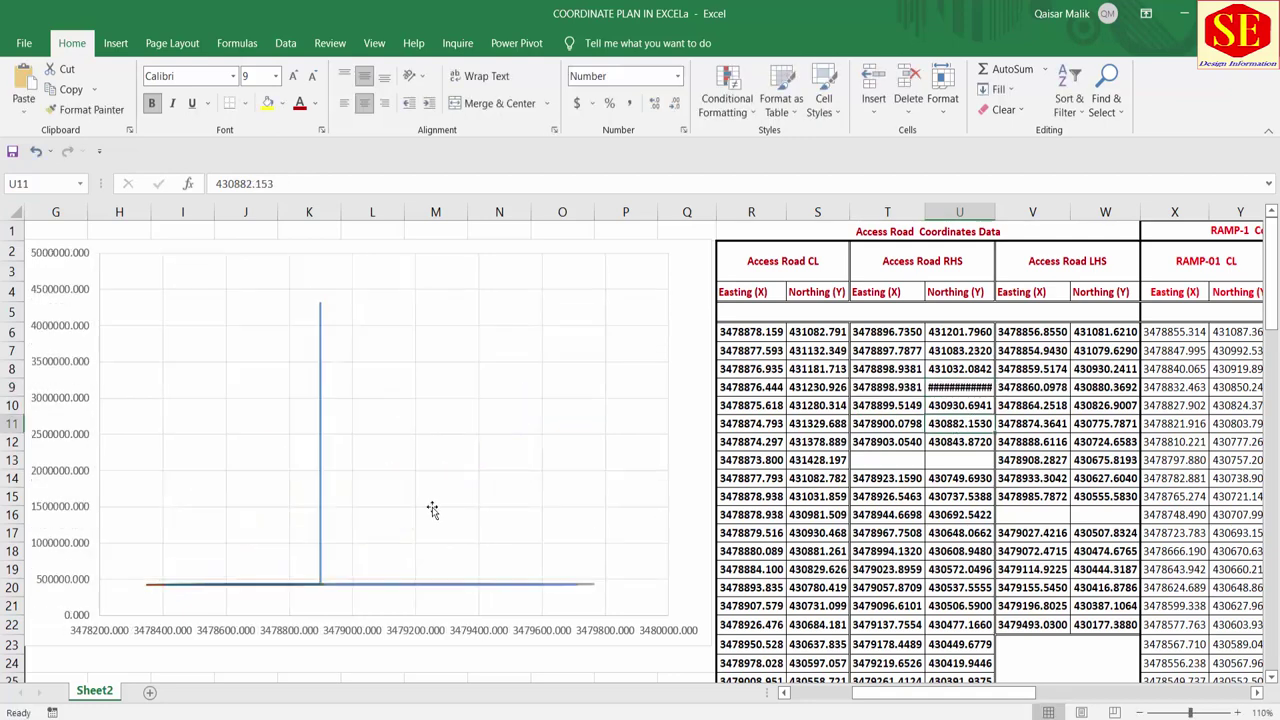
{"action": "double_click", "coordinate": [965, 387]}
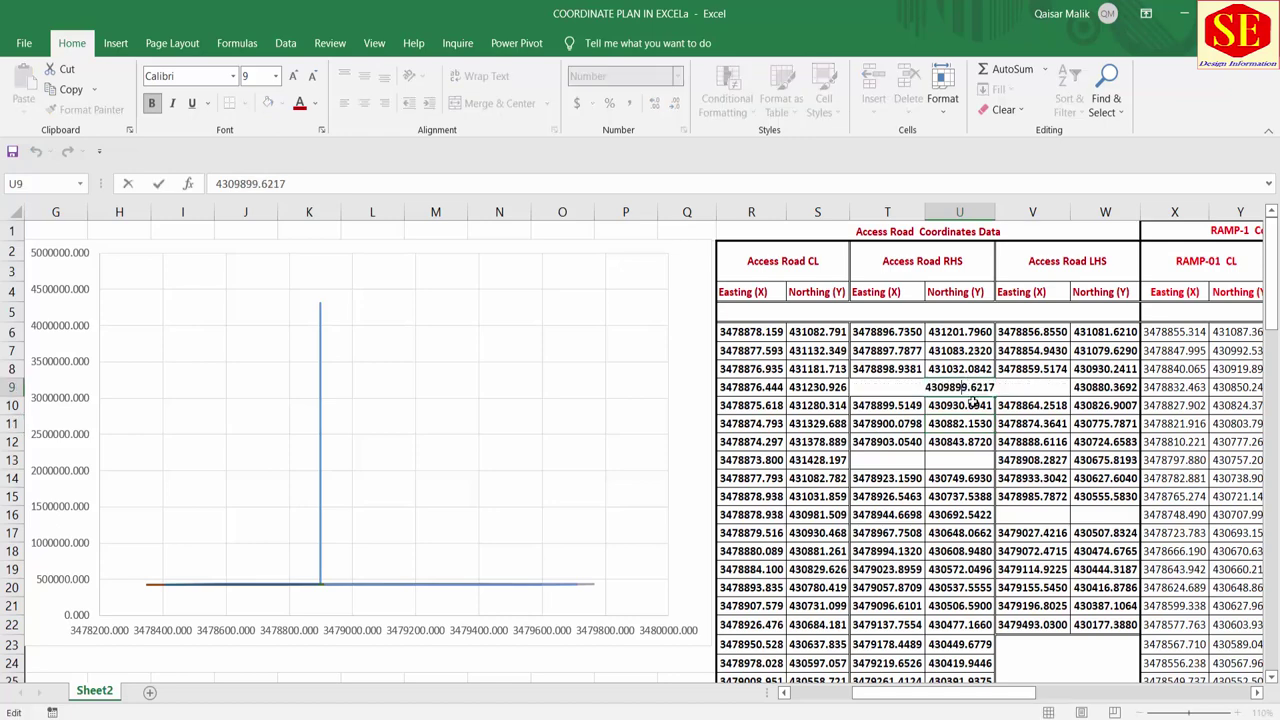
{"action": "key", "text": "BackSpace"}
{"action": "key", "text": "Return"}
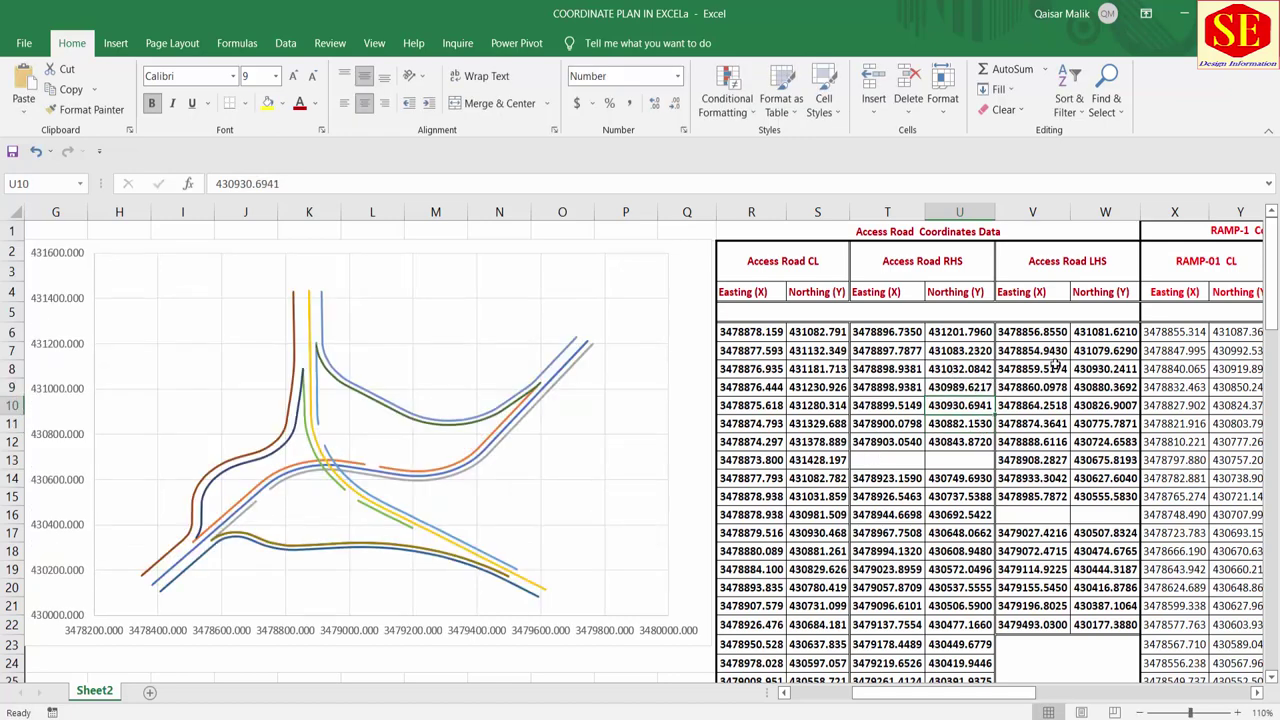
Step: Correct the Easting in V8 to 3478856.5174
{"action": "double_click", "coordinate": [1045, 369]}
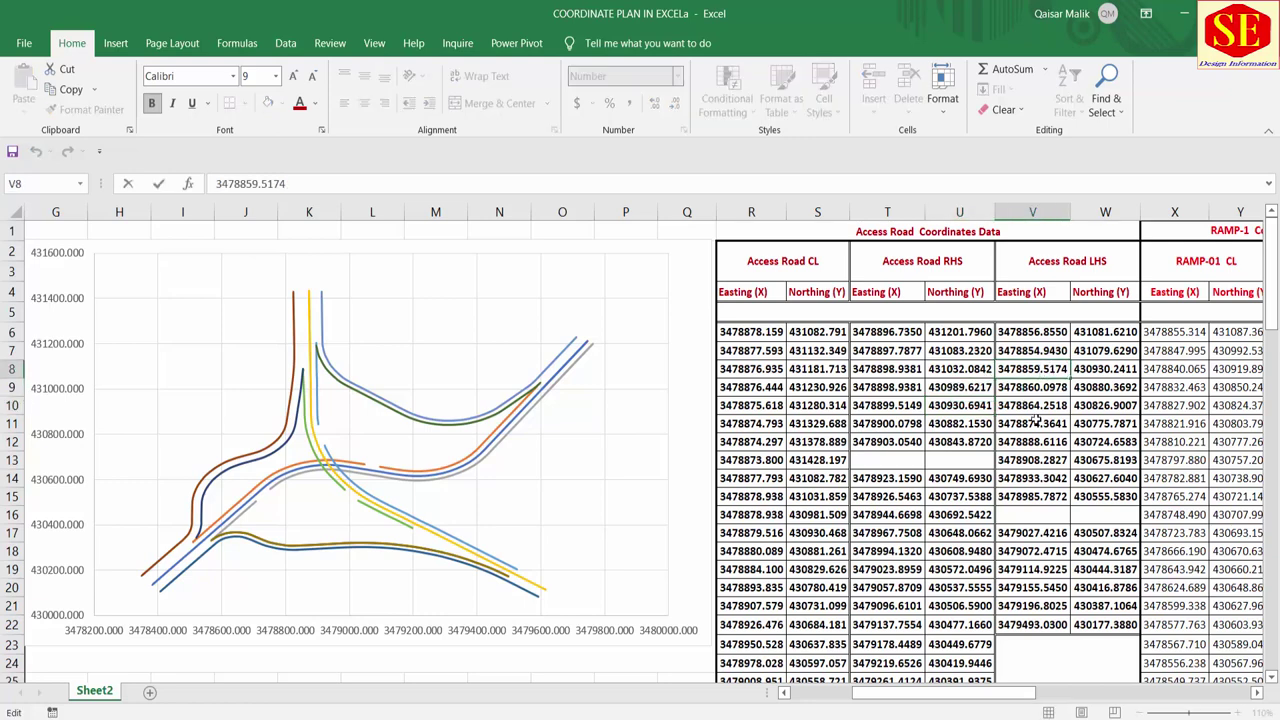
{"action": "key", "text": "BackSpace"}
{"action": "type", "text": "6"}
{"action": "key", "text": "Return"}
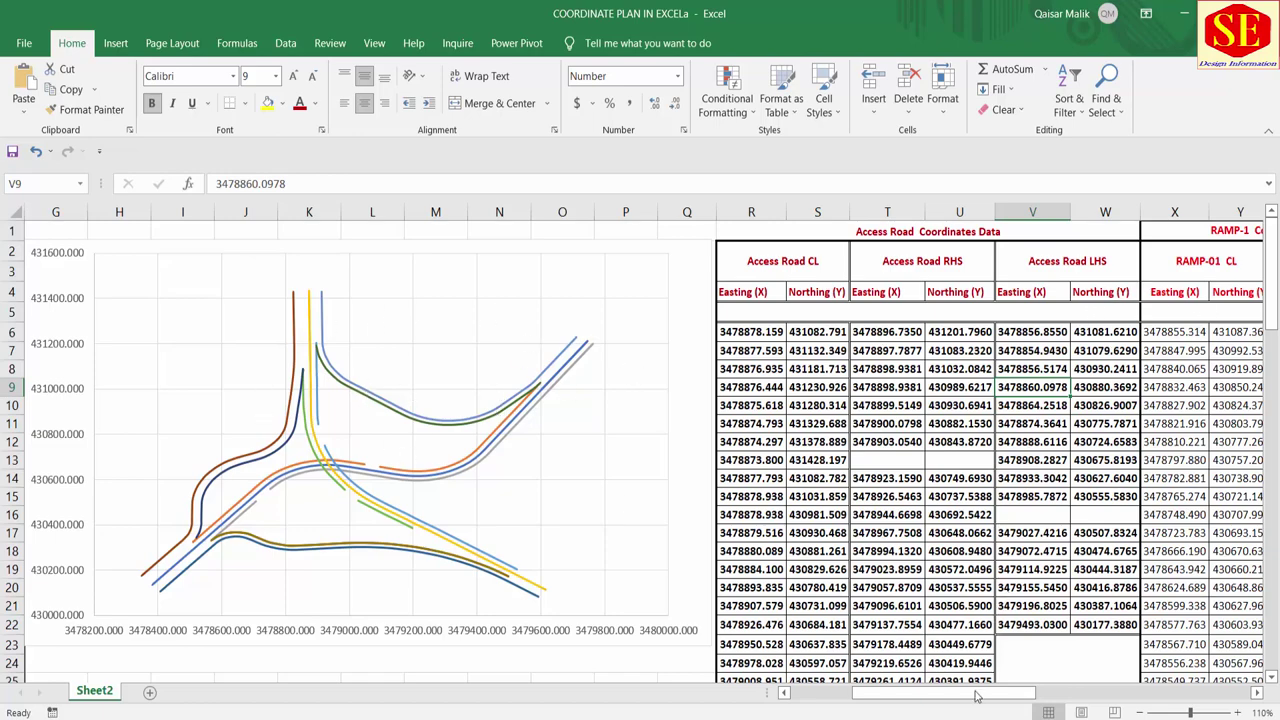
Step: Stretch the chart left over columns C–F, down, right and up to row 1
{"action": "left_click_drag", "start_coordinate": [978, 697], "coordinate": [915, 697]}
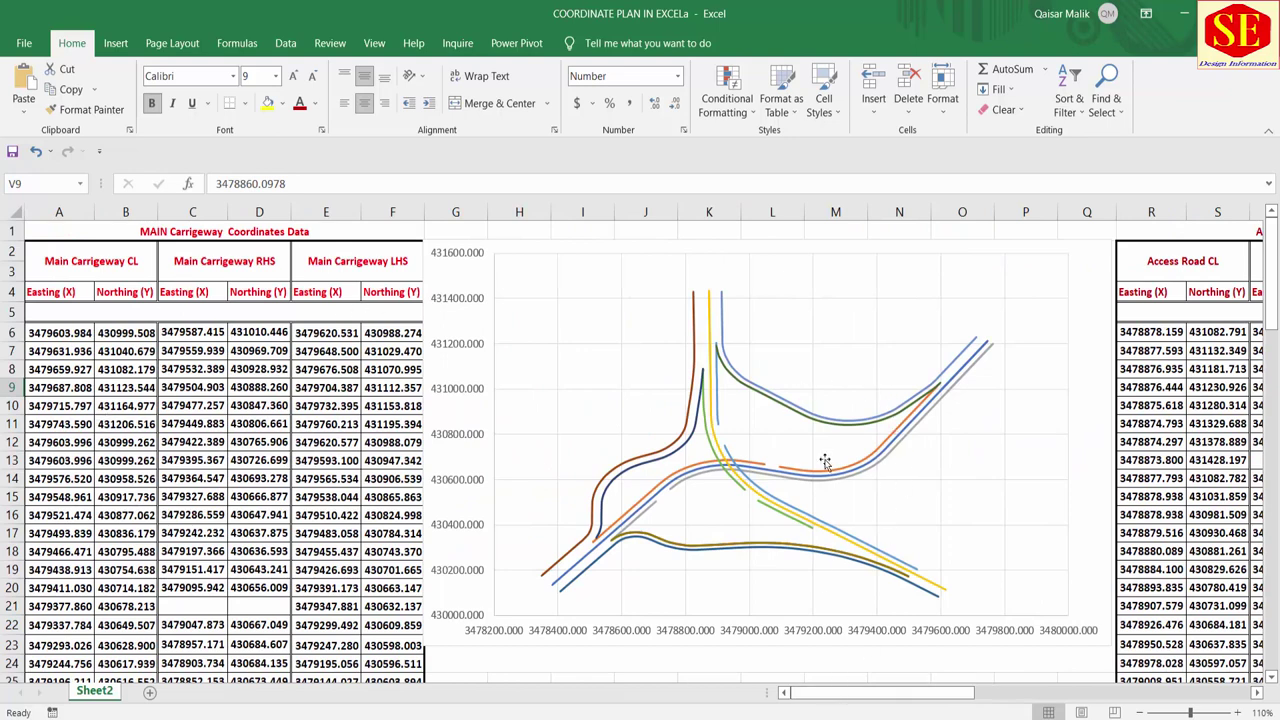
{"action": "left_click", "coordinate": [812, 423]}
{"action": "scroll", "coordinate": [812, 423], "scroll_direction": "up", "scroll_amount": 1}
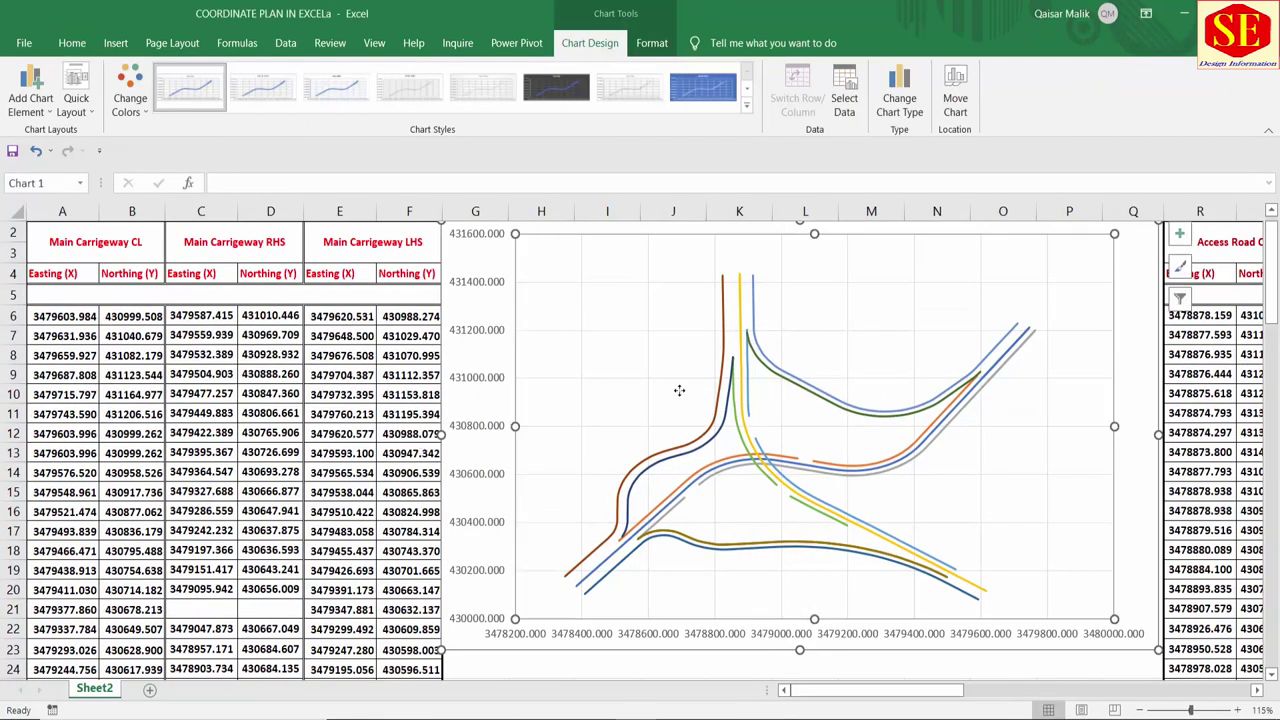
{"action": "left_click_drag", "start_coordinate": [443, 425], "coordinate": [272, 433]}
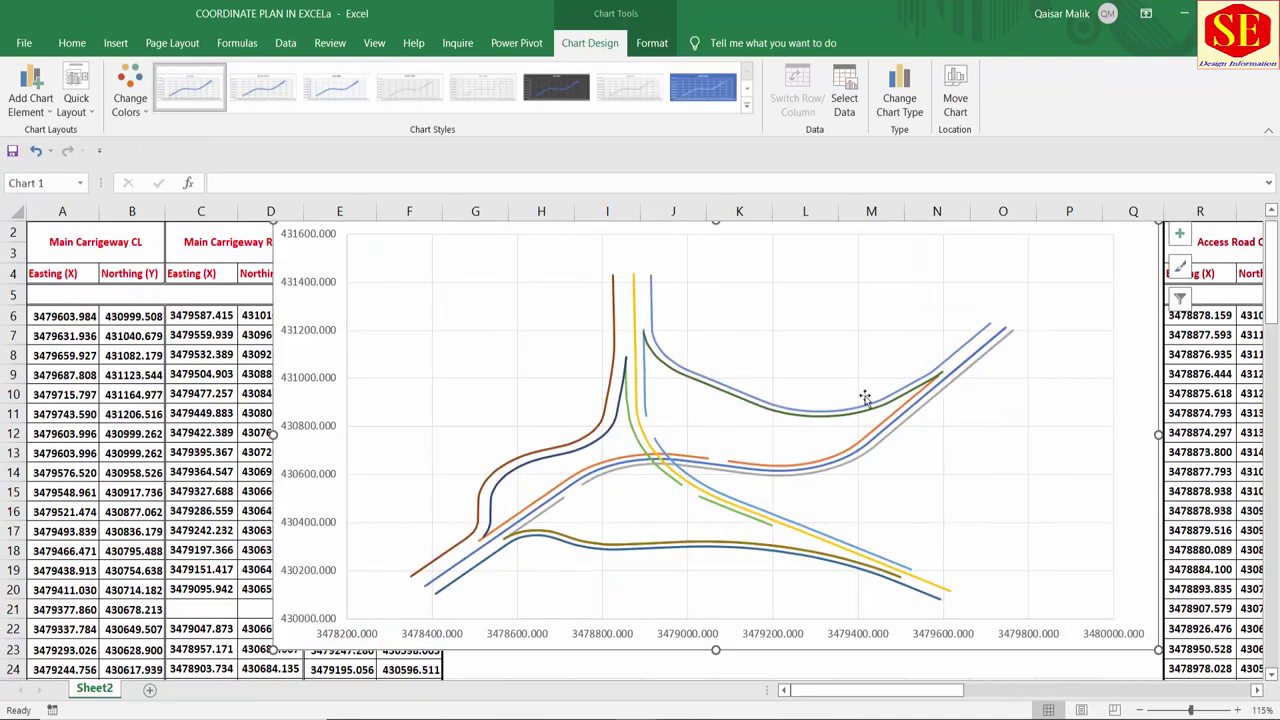
{"action": "left_click_drag", "start_coordinate": [707, 652], "coordinate": [790, 682]}
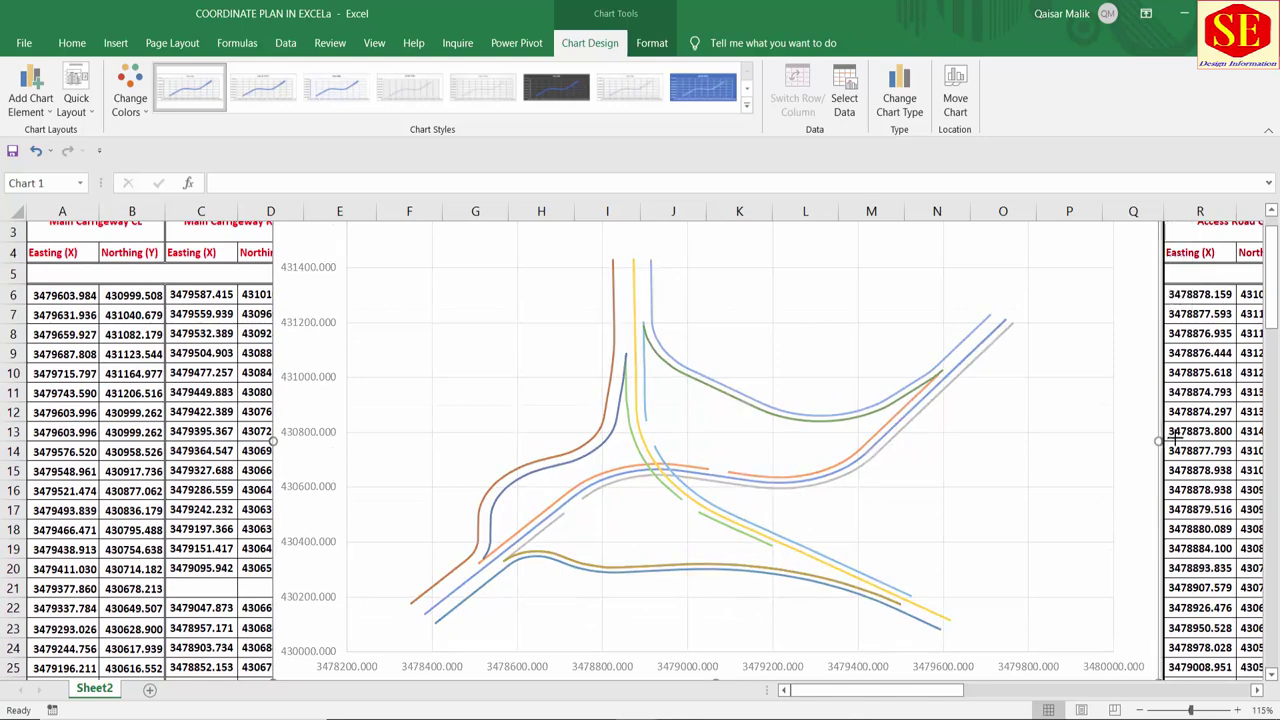
{"action": "left_click_drag", "start_coordinate": [1158, 440], "coordinate": [1199, 440]}
{"action": "mouse_move", "coordinate": [735, 224]}
{"action": "left_mouse_down"}
{"action": "mouse_move", "coordinate": [725, 228]}
{"action": "mouse_move", "coordinate": [736, 228]}
{"action": "left_mouse_up"}
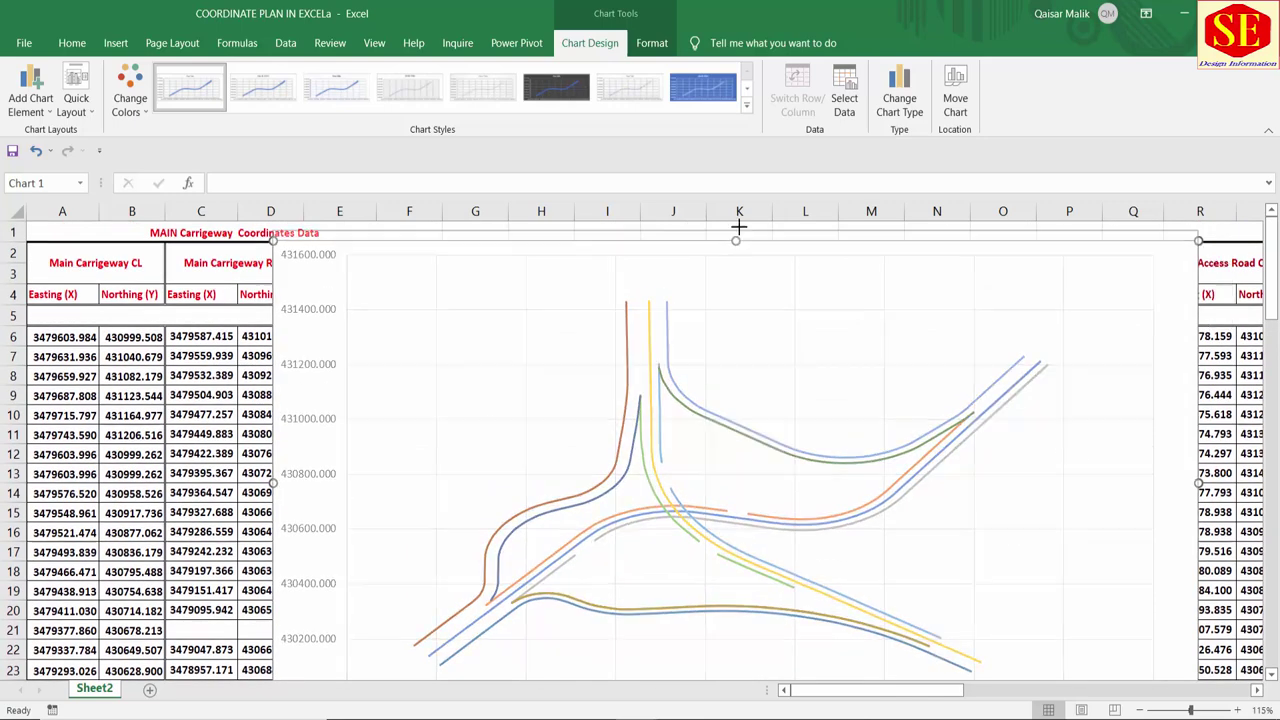
{"action": "left_click", "coordinate": [746, 519]}
Step: Give the blue CL centreline series a red dashed line
{"action": "double_click", "coordinate": [750, 522]}
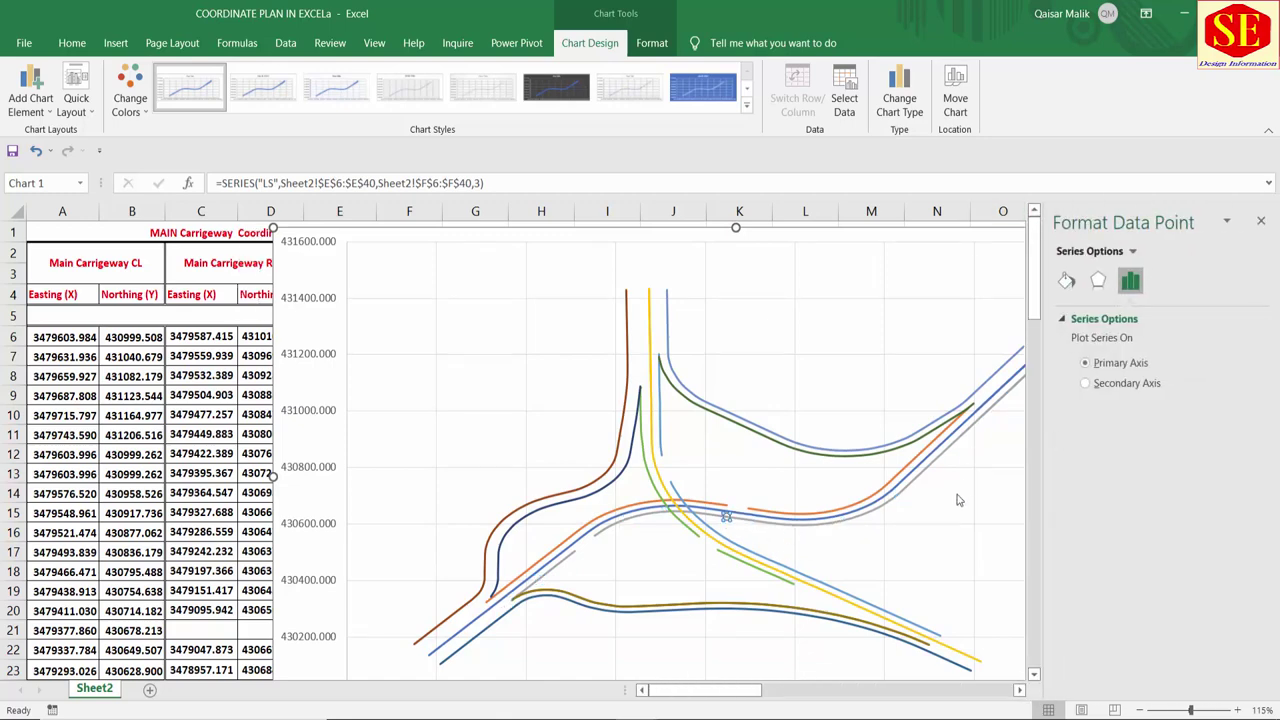
{"action": "left_click", "coordinate": [915, 493]}
{"action": "left_click", "coordinate": [909, 481]}
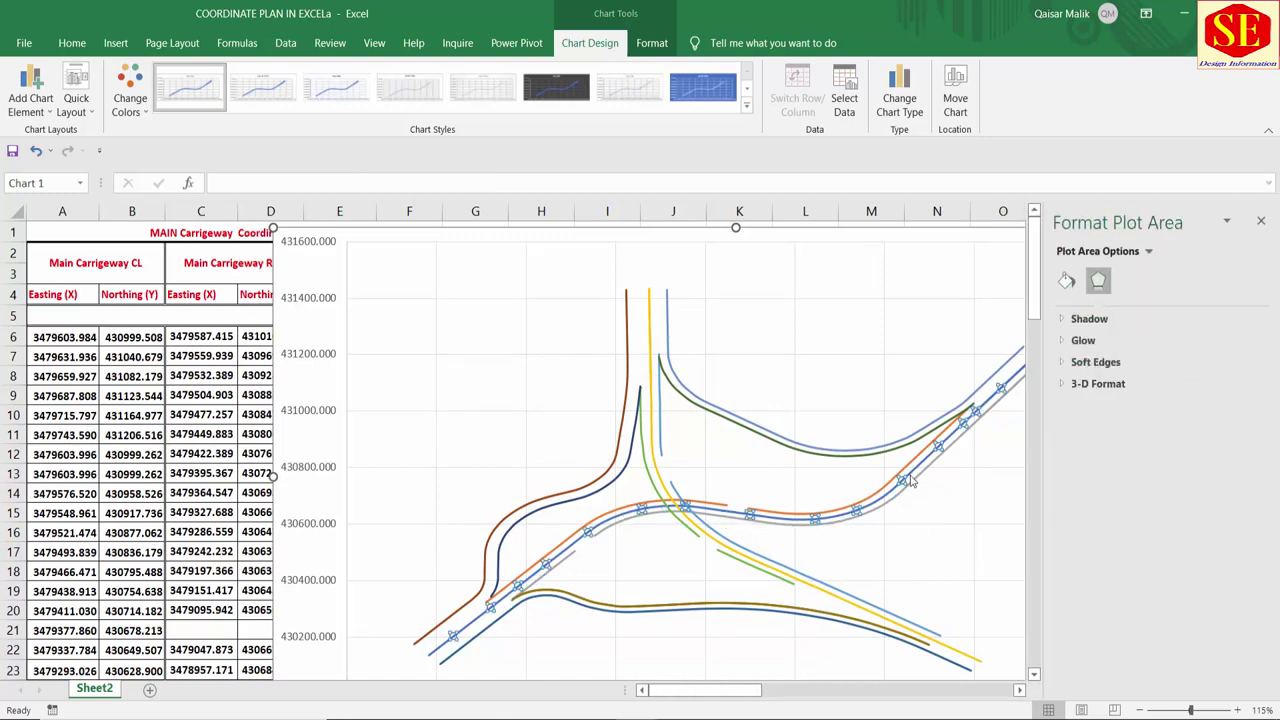
{"action": "left_click", "coordinate": [1066, 281]}
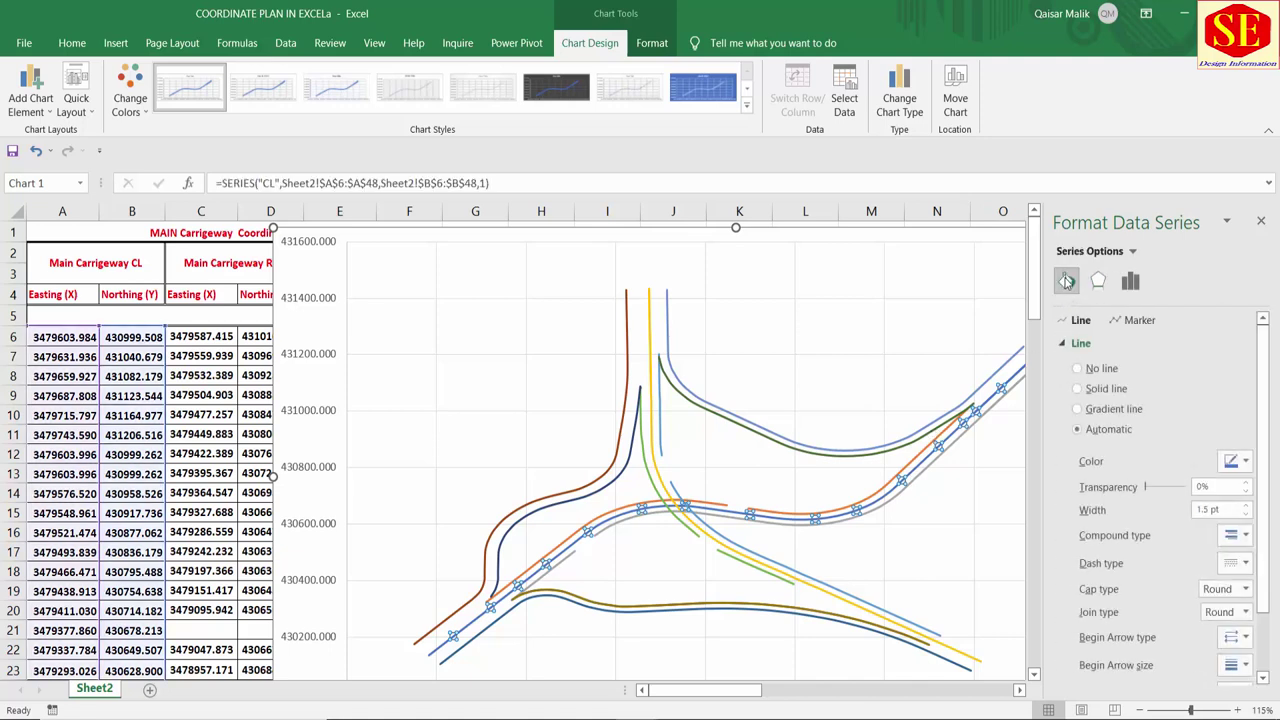
{"action": "left_click", "coordinate": [1240, 461]}
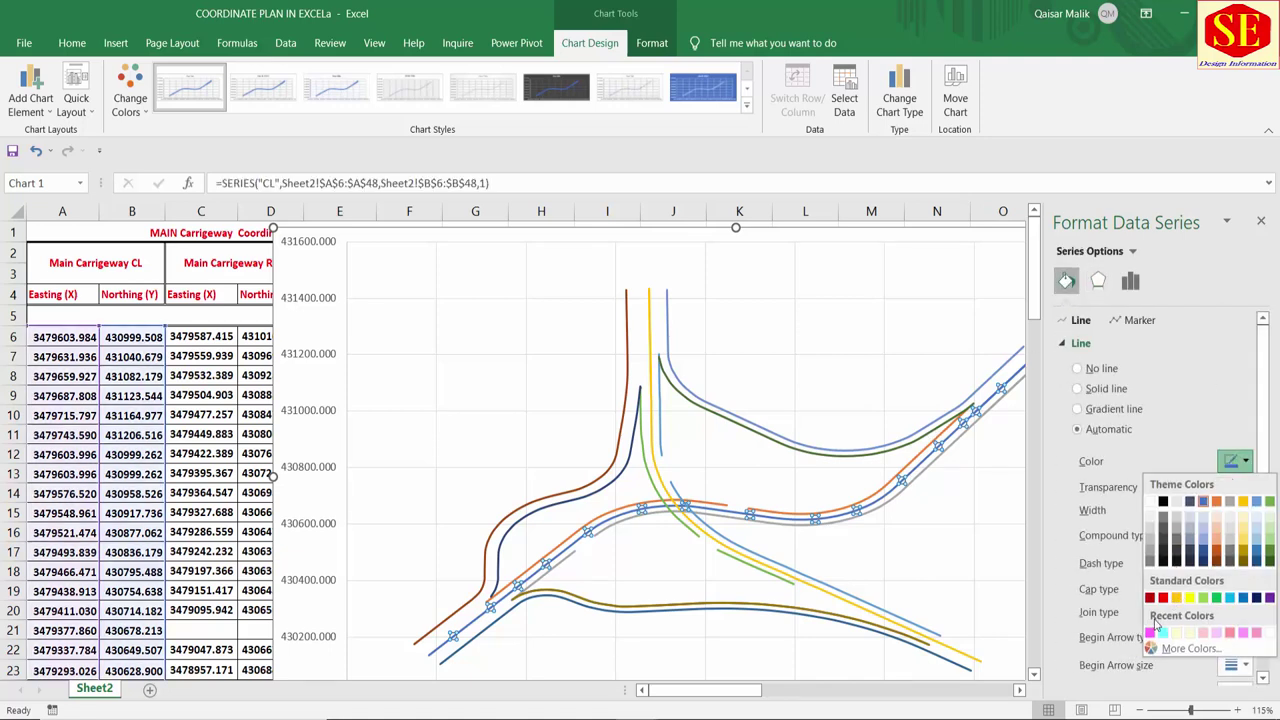
{"action": "left_click", "coordinate": [1166, 597]}
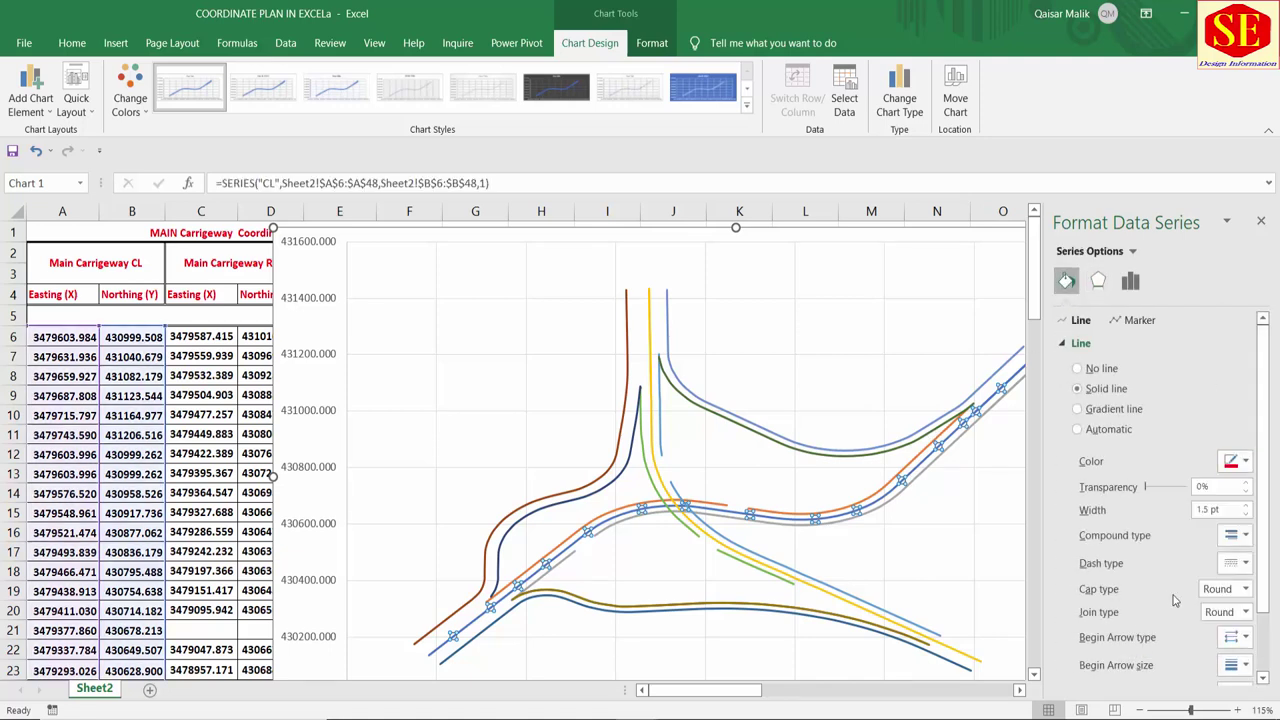
{"action": "left_click", "coordinate": [1240, 563]}
{"action": "left_click", "coordinate": [1228, 633]}
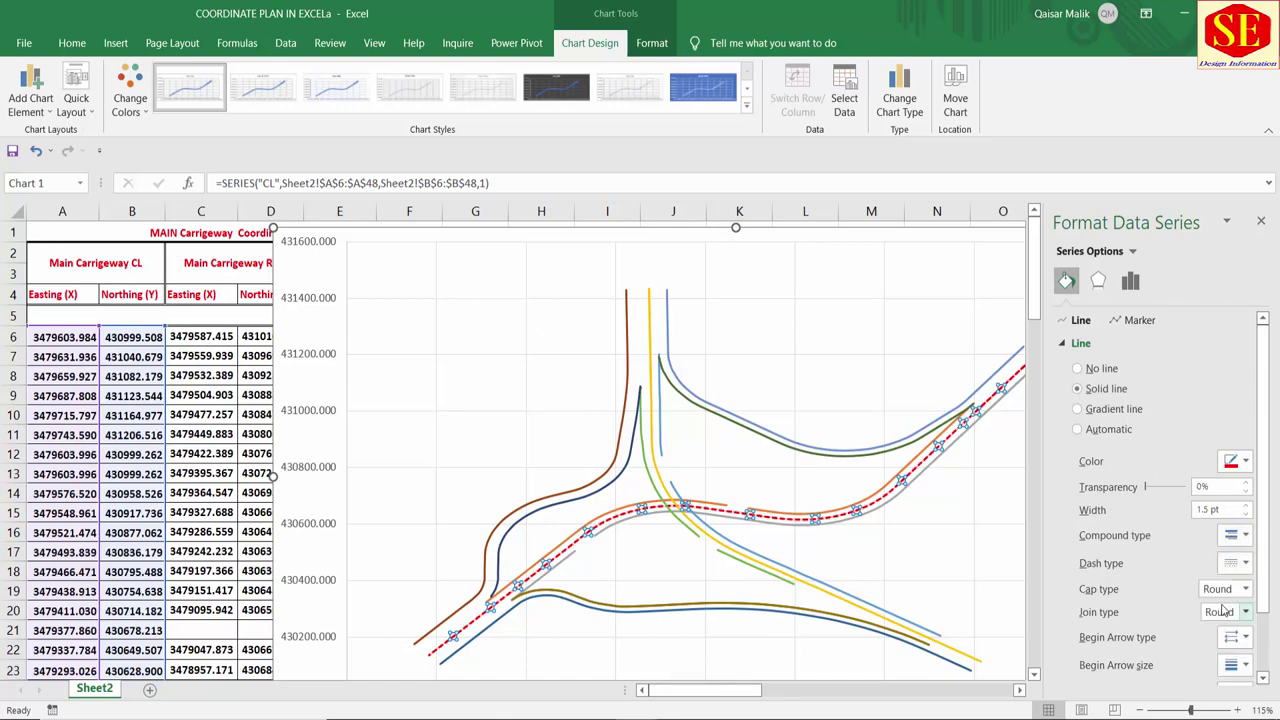
{"action": "left_click", "coordinate": [926, 560]}
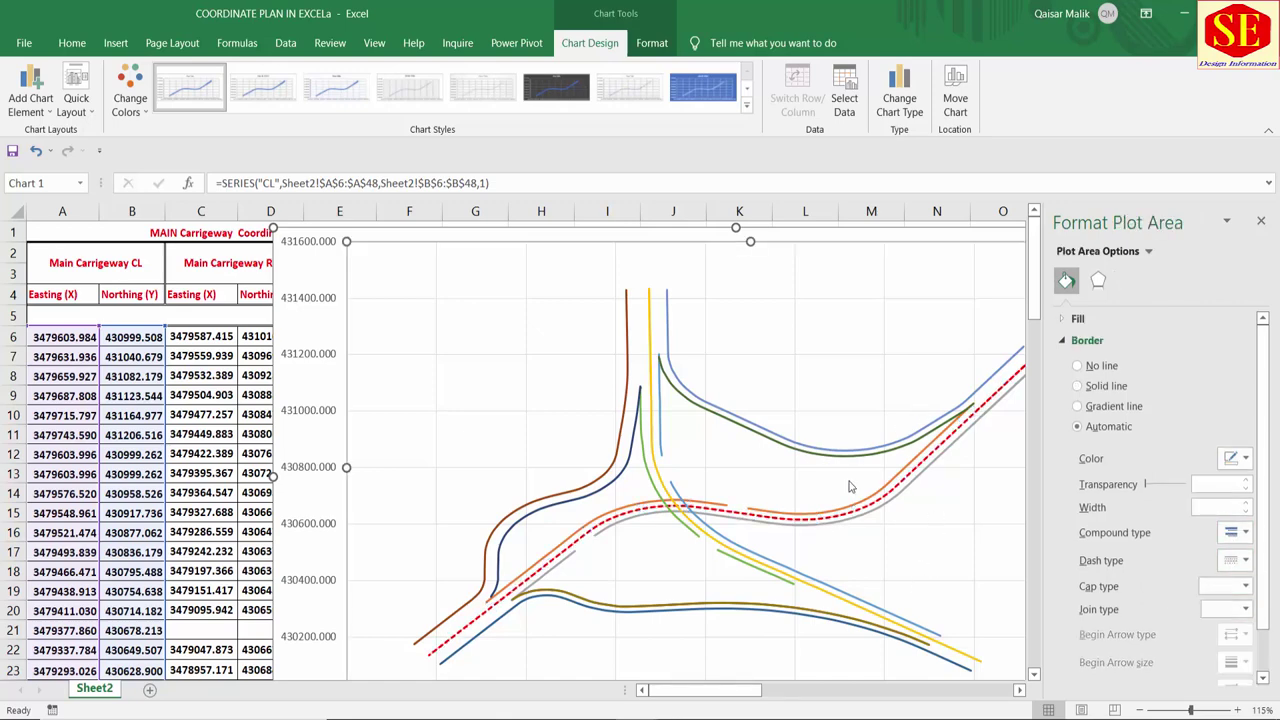
Step: Recolour the R3 LS and R3 Cls lines black
{"action": "left_click", "coordinate": [942, 420]}
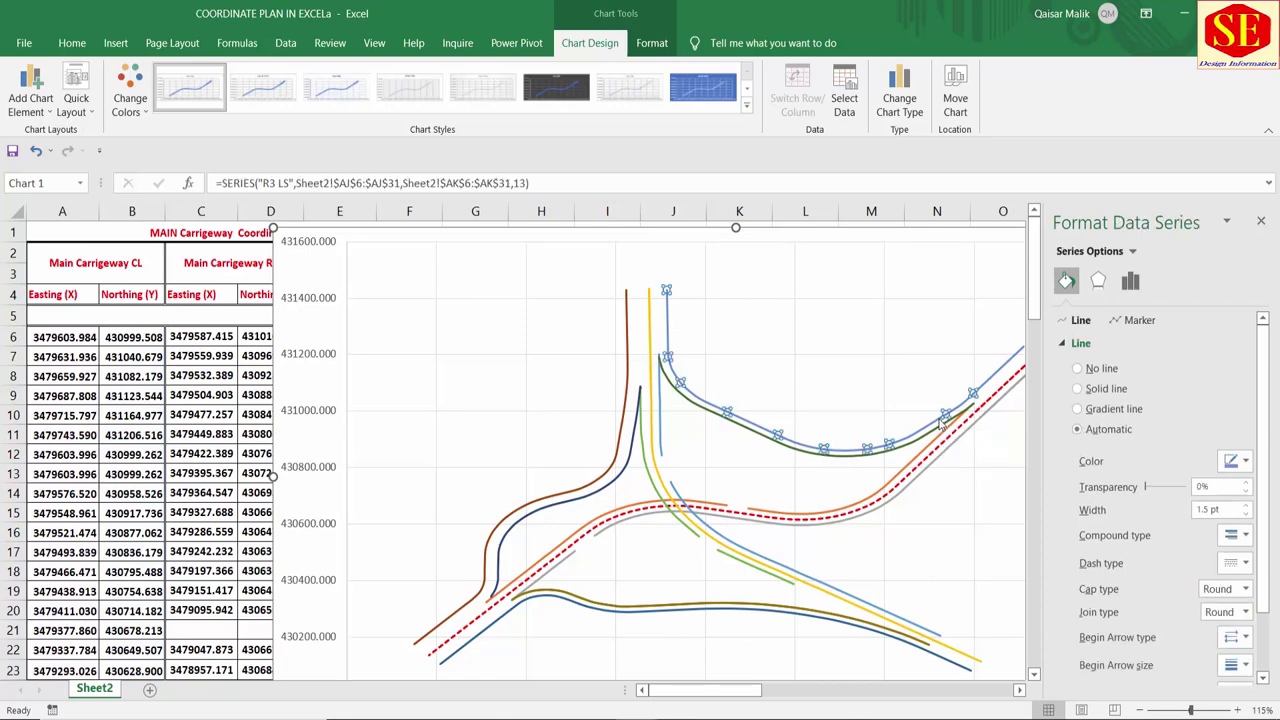
{"action": "left_click", "coordinate": [1245, 461]}
{"action": "left_click", "coordinate": [1165, 497]}
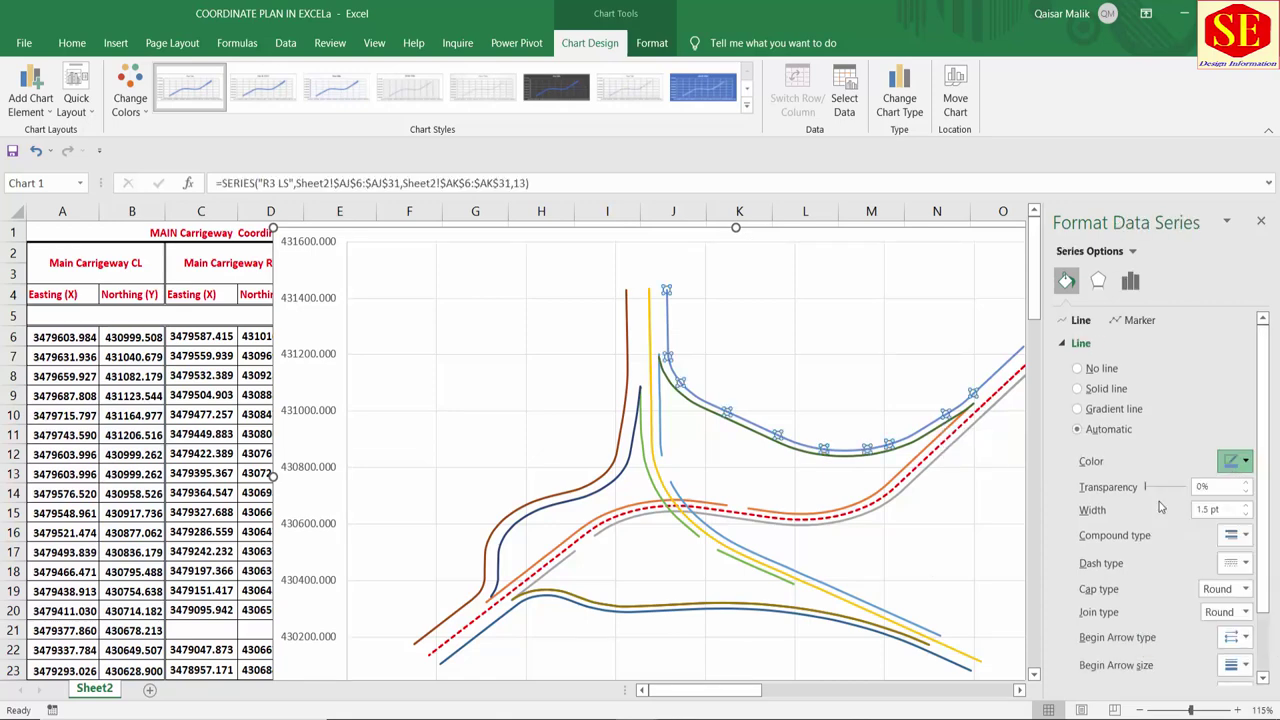
{"action": "left_click", "coordinate": [790, 444]}
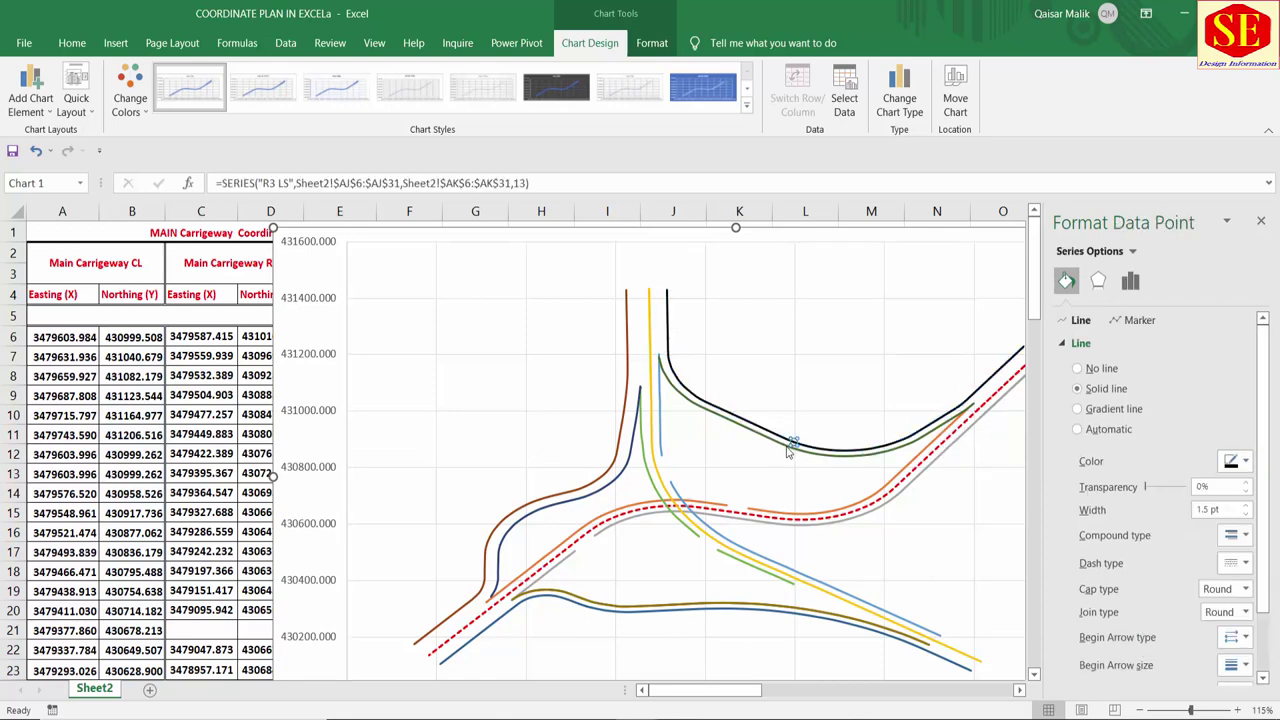
{"action": "left_click", "coordinate": [789, 447]}
{"action": "left_click", "coordinate": [1245, 461]}
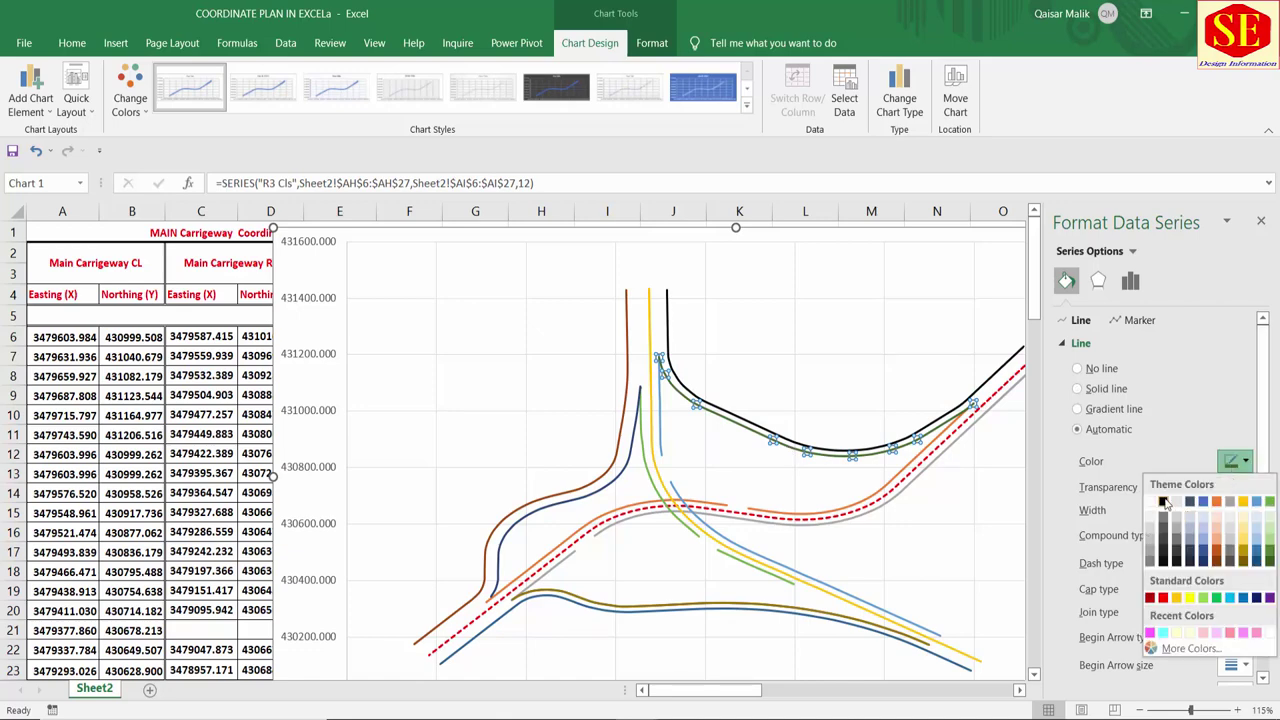
{"action": "left_click", "coordinate": [1163, 501]}
{"action": "left_click", "coordinate": [575, 497]}
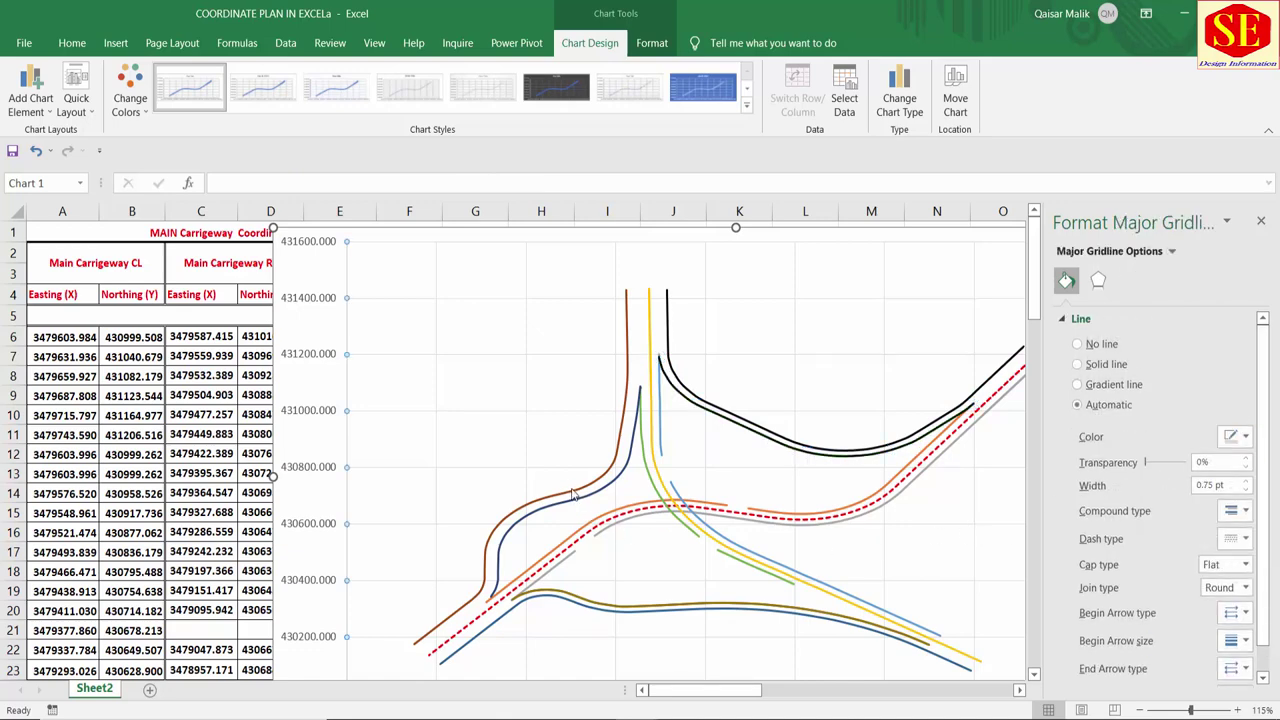
Step: Recolour the Ramp.1 LS and Ramp1 Cl lines black
{"action": "left_click", "coordinate": [573, 494]}
{"action": "left_click", "coordinate": [1234, 463]}
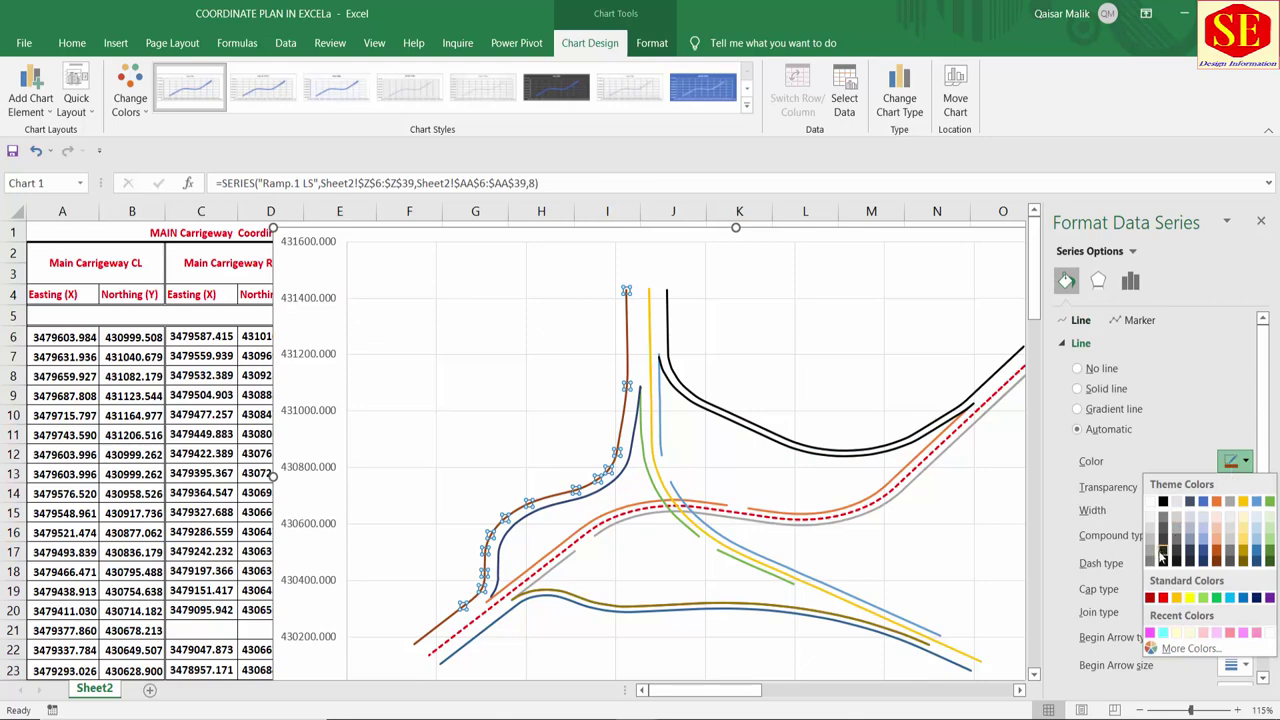
{"action": "left_click", "coordinate": [1163, 501]}
{"action": "left_click", "coordinate": [585, 494]}
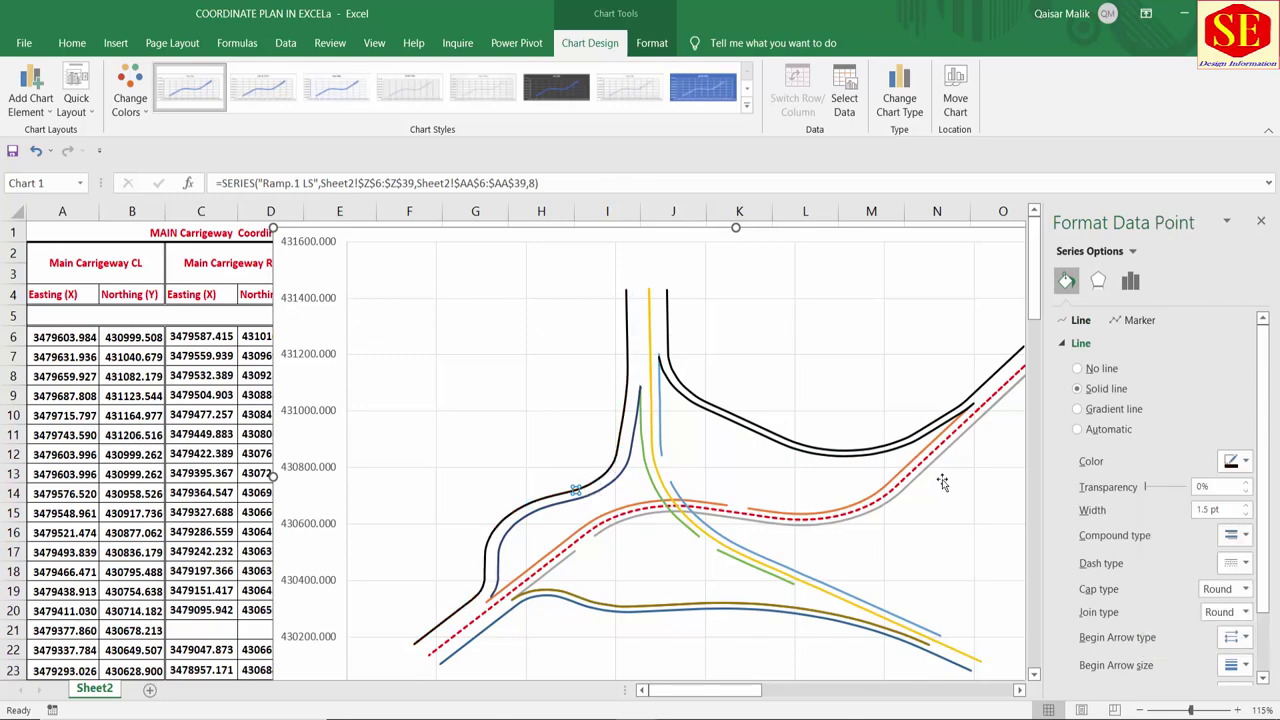
{"action": "left_click", "coordinate": [621, 476]}
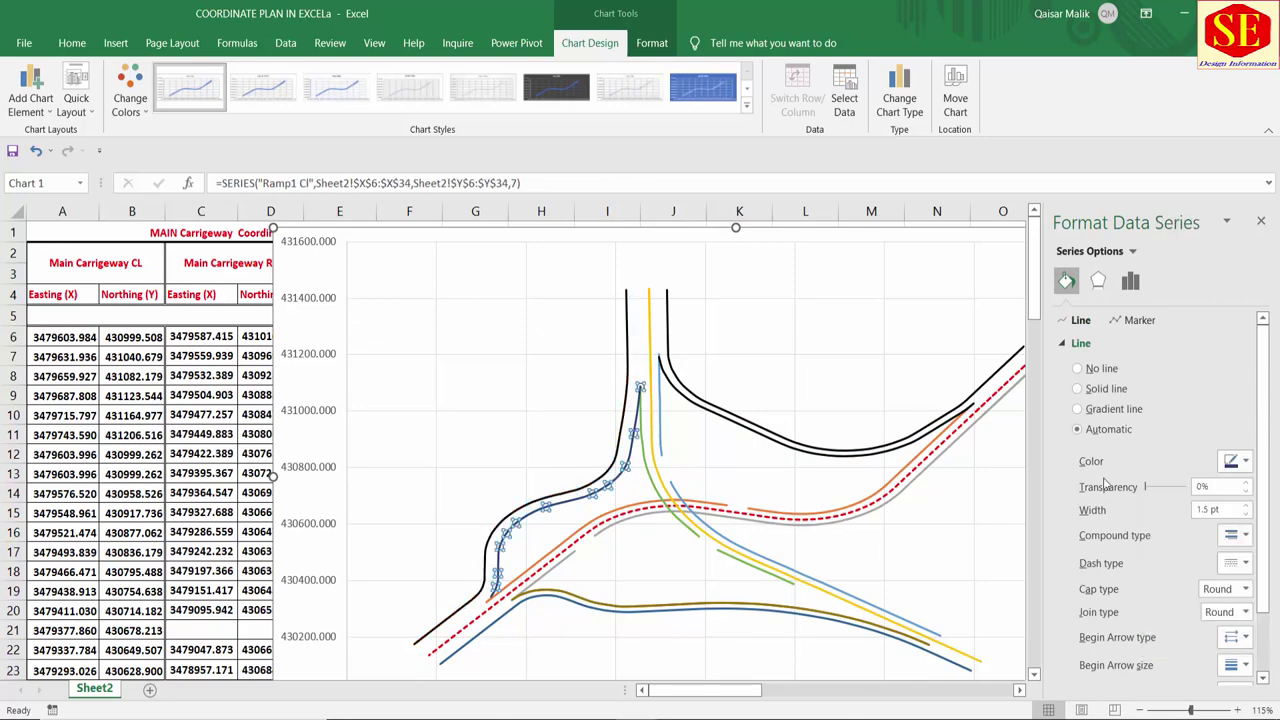
{"action": "left_click", "coordinate": [1236, 462]}
{"action": "left_click", "coordinate": [1163, 501]}
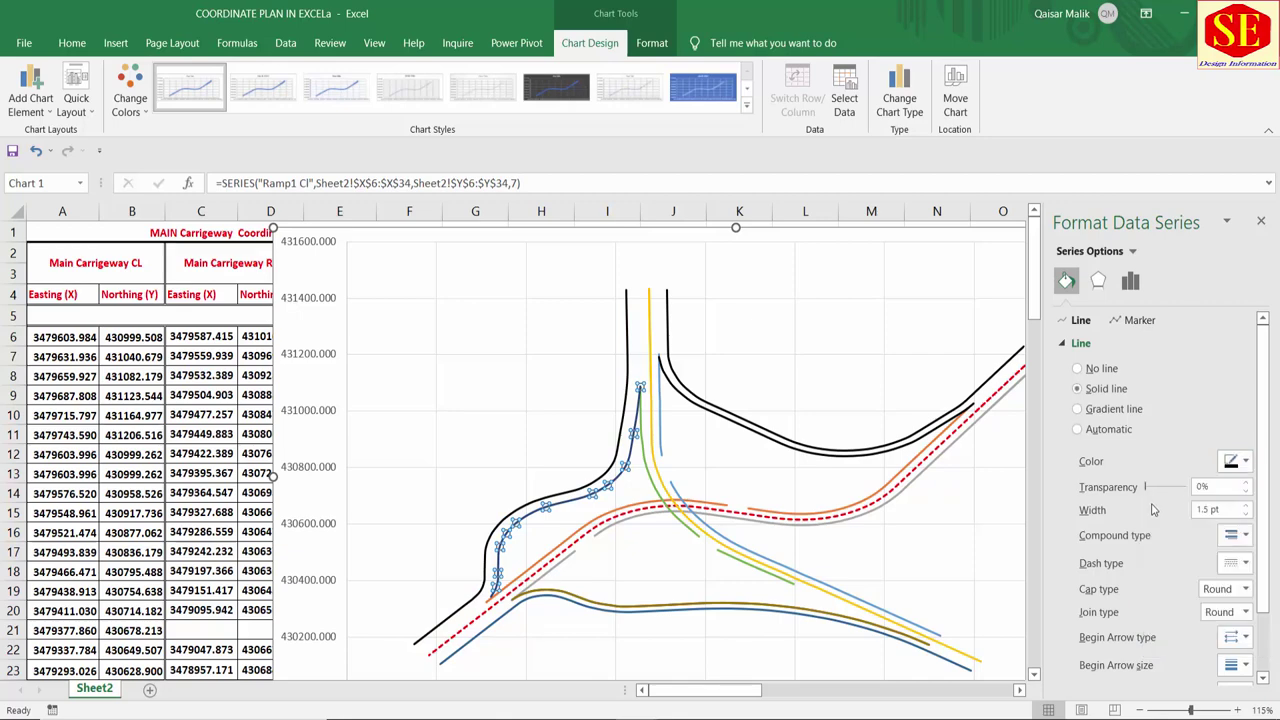
{"action": "left_click", "coordinate": [957, 529]}
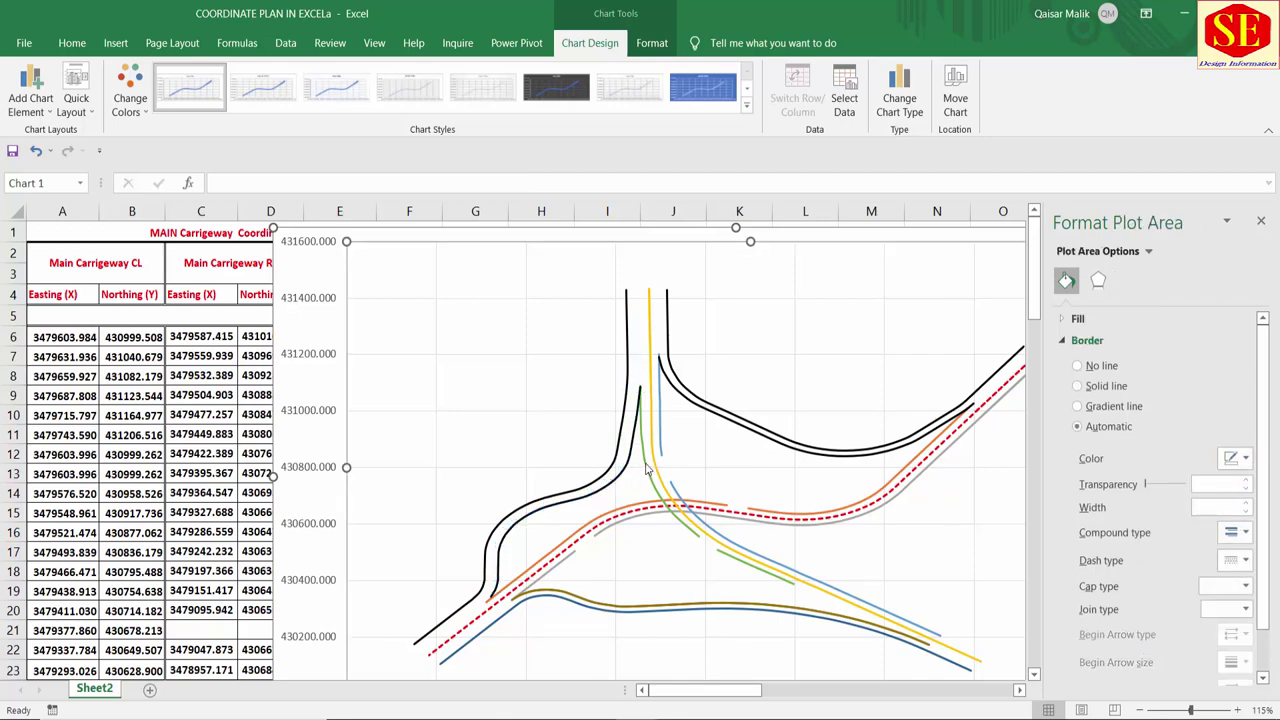
{"action": "left_click", "coordinate": [646, 470]}
{"action": "left_click", "coordinate": [1236, 461]}
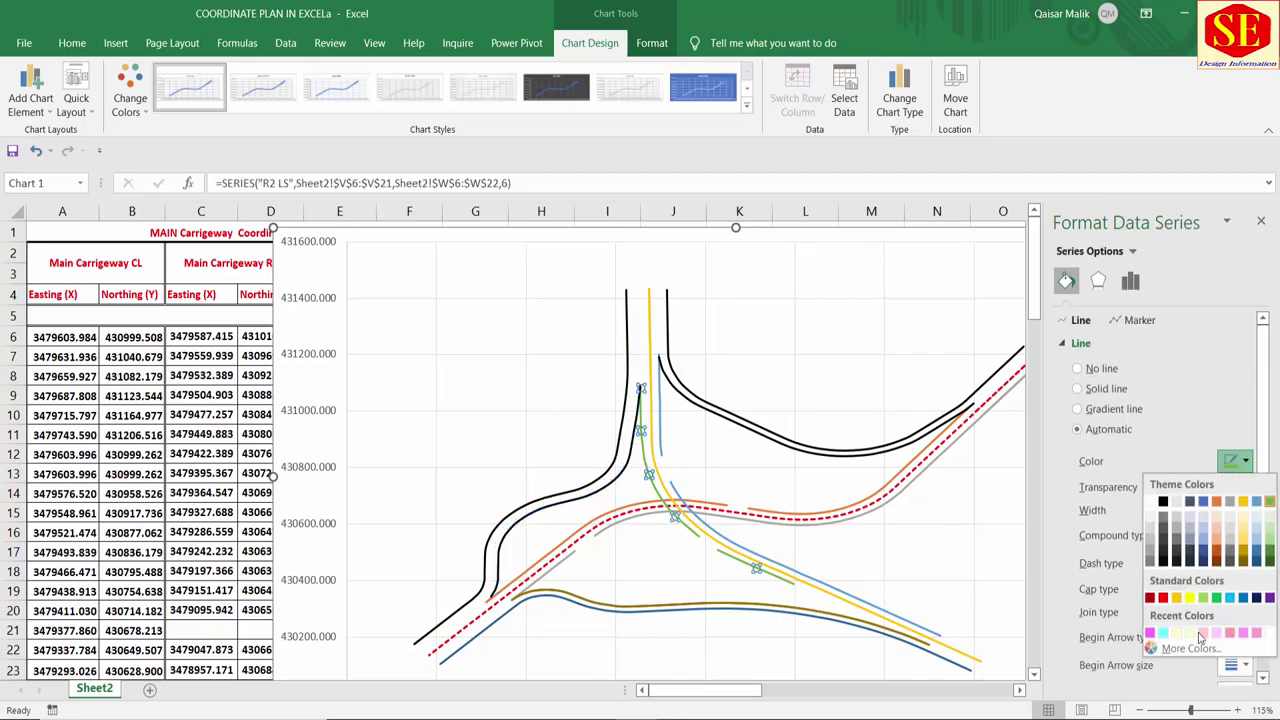
Step: Make the R2 LS and R2.RS edge lines dark navy
{"action": "left_click", "coordinate": [1256, 597]}
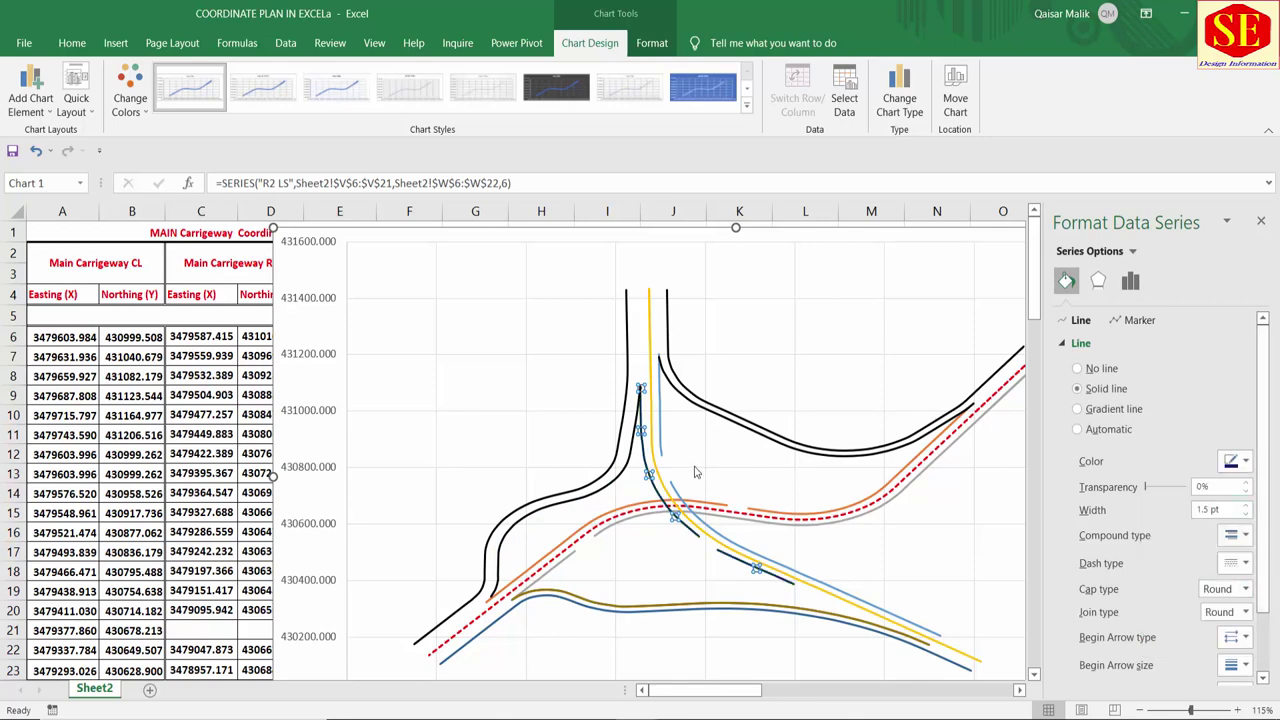
{"action": "left_click", "coordinate": [662, 450]}
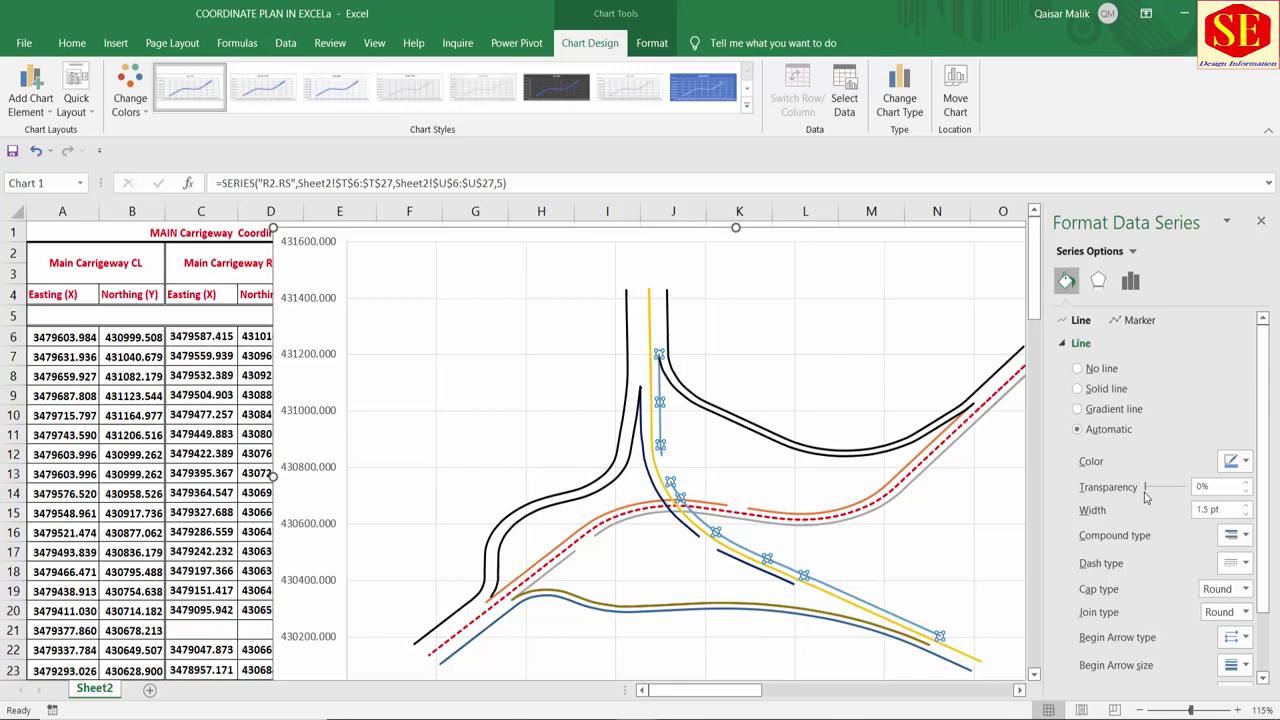
{"action": "left_click", "coordinate": [1236, 461]}
{"action": "left_click", "coordinate": [1257, 598]}
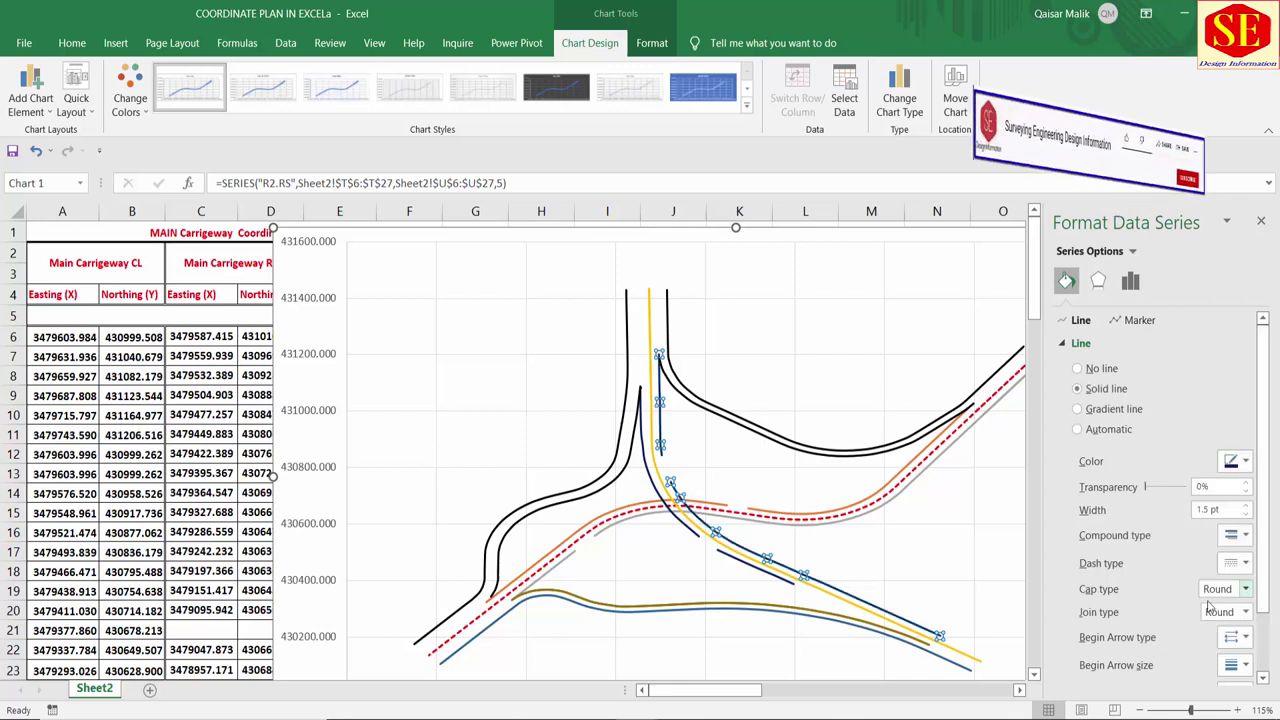
{"action": "left_click", "coordinate": [920, 557]}
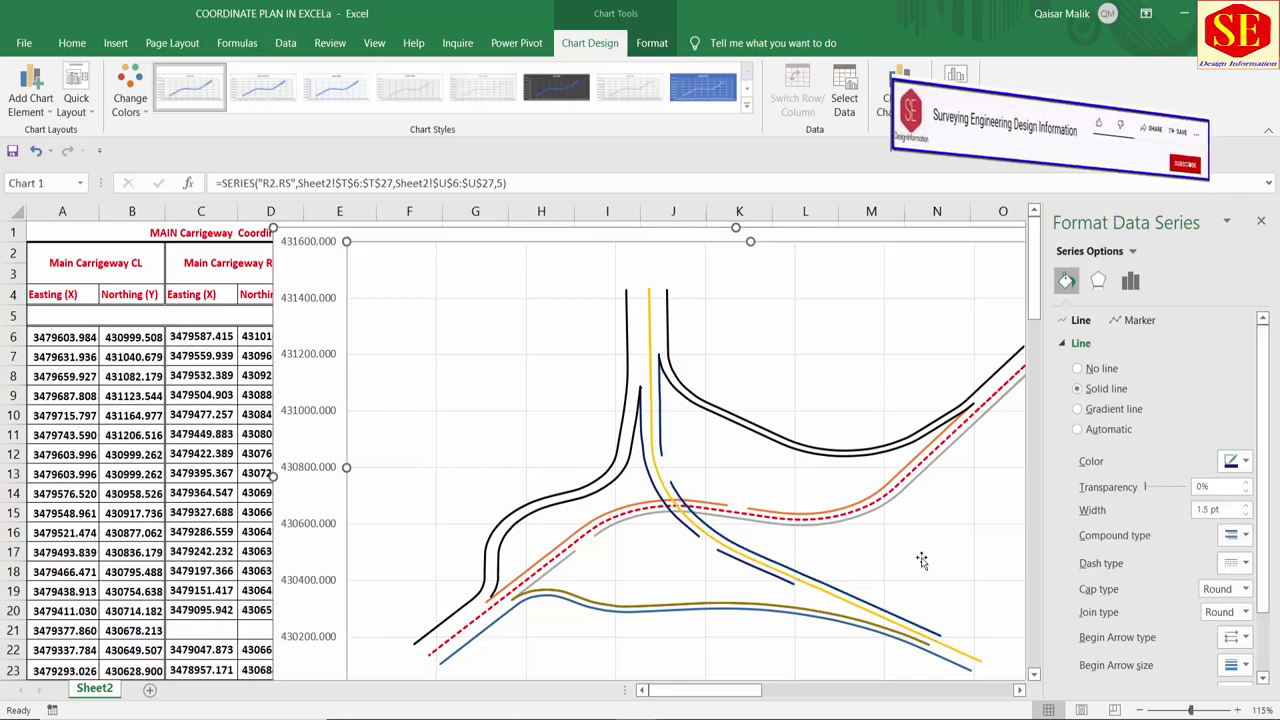
Step: Make the R2 CL centreline black with a dashed dash type
{"action": "left_click", "coordinate": [657, 440]}
{"action": "left_click", "coordinate": [1240, 462]}
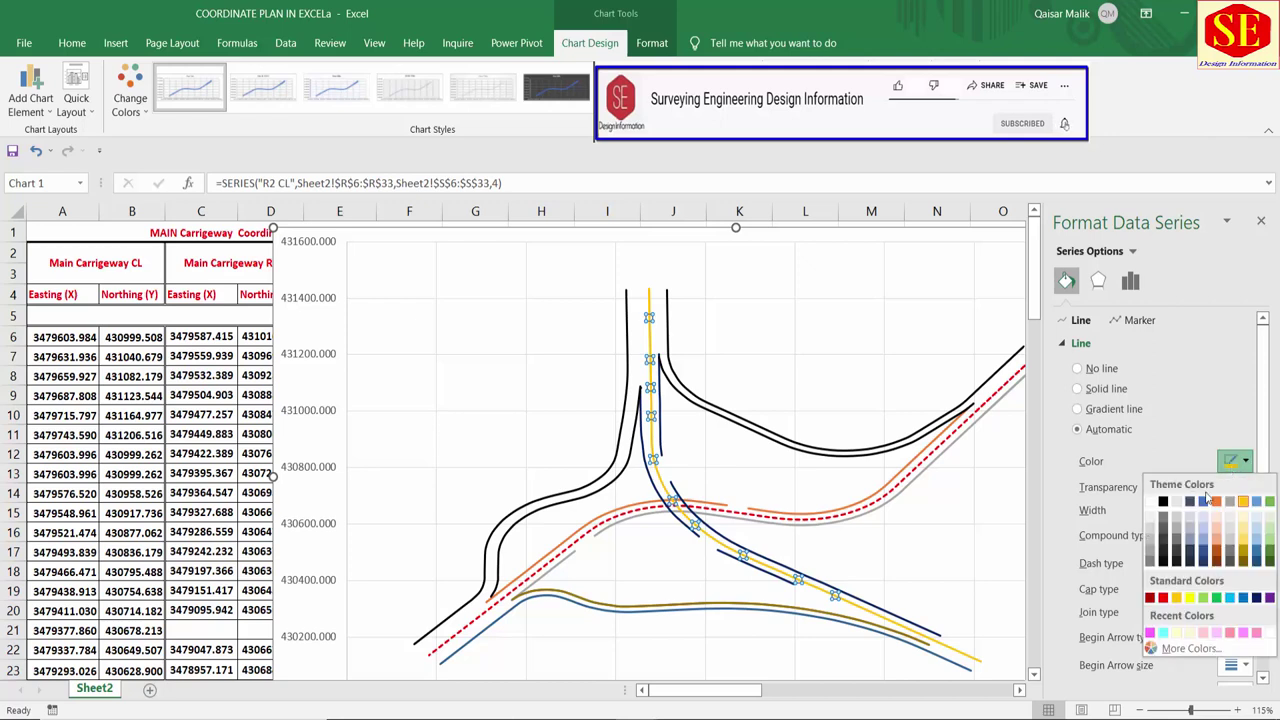
{"action": "left_click", "coordinate": [1165, 500]}
{"action": "left_click", "coordinate": [1238, 563]}
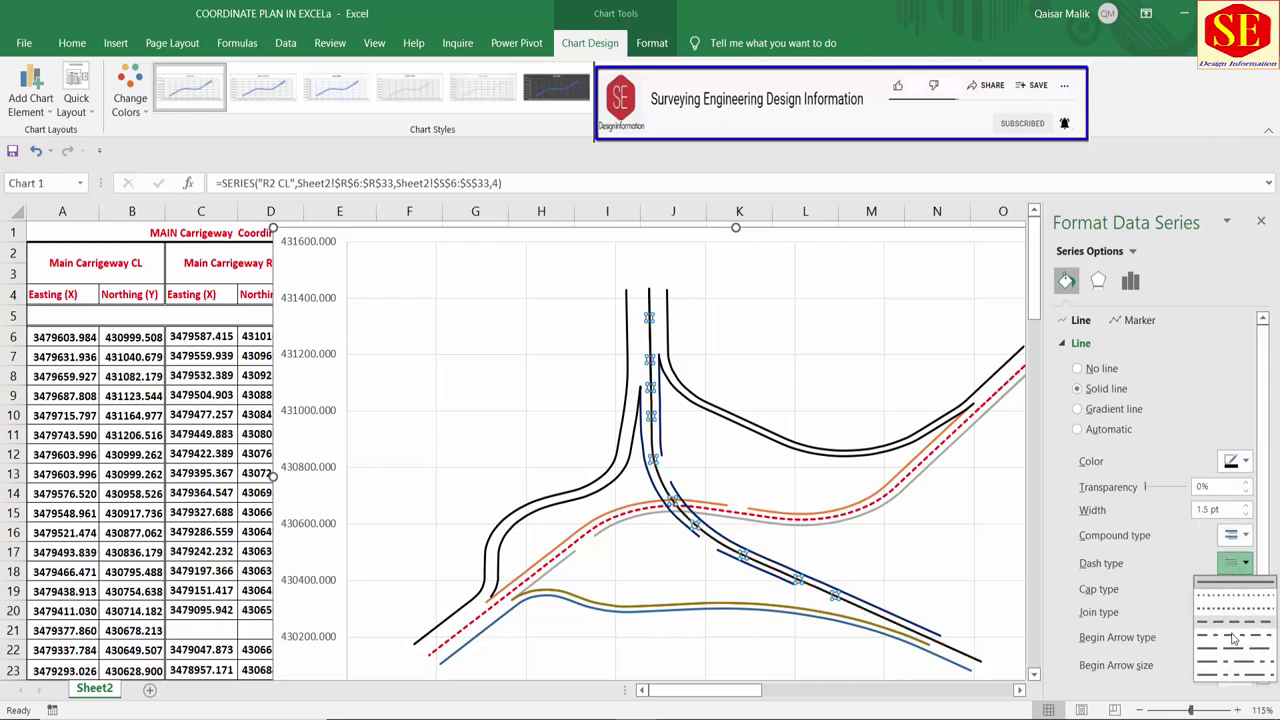
{"action": "left_click", "coordinate": [1231, 626]}
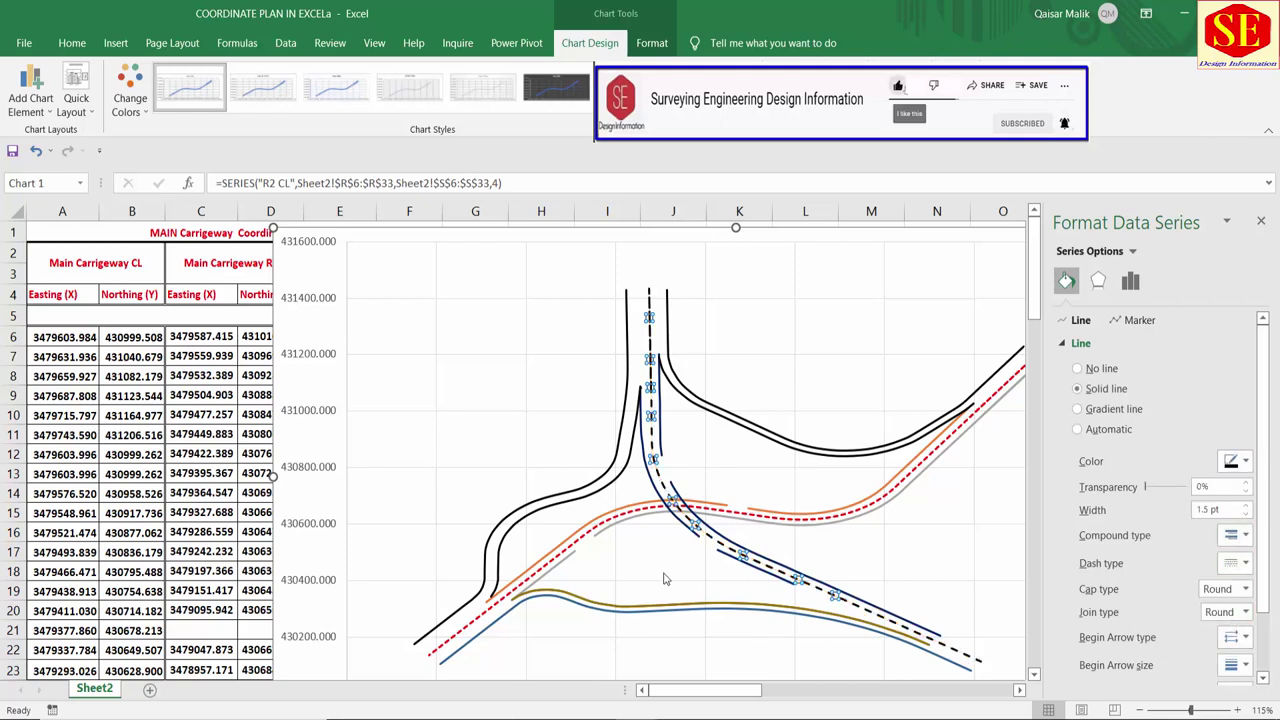
{"action": "left_click", "coordinate": [722, 494]}
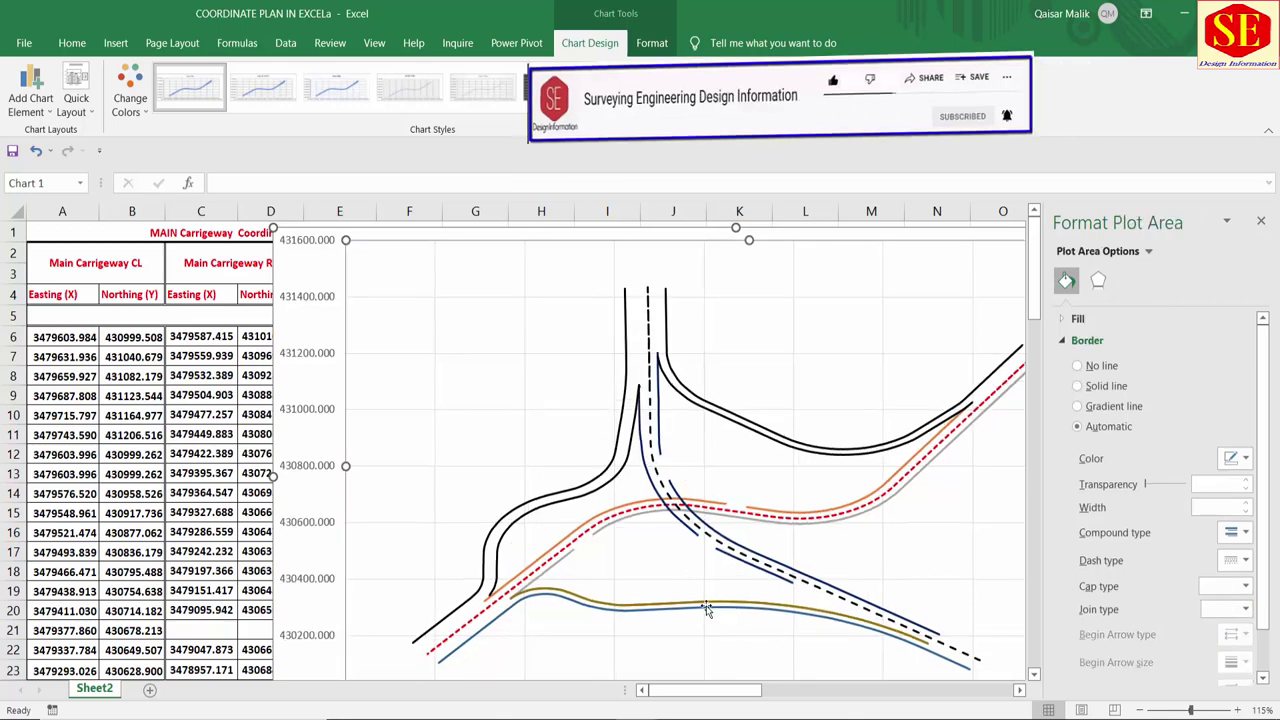
{"action": "left_click", "coordinate": [655, 605]}
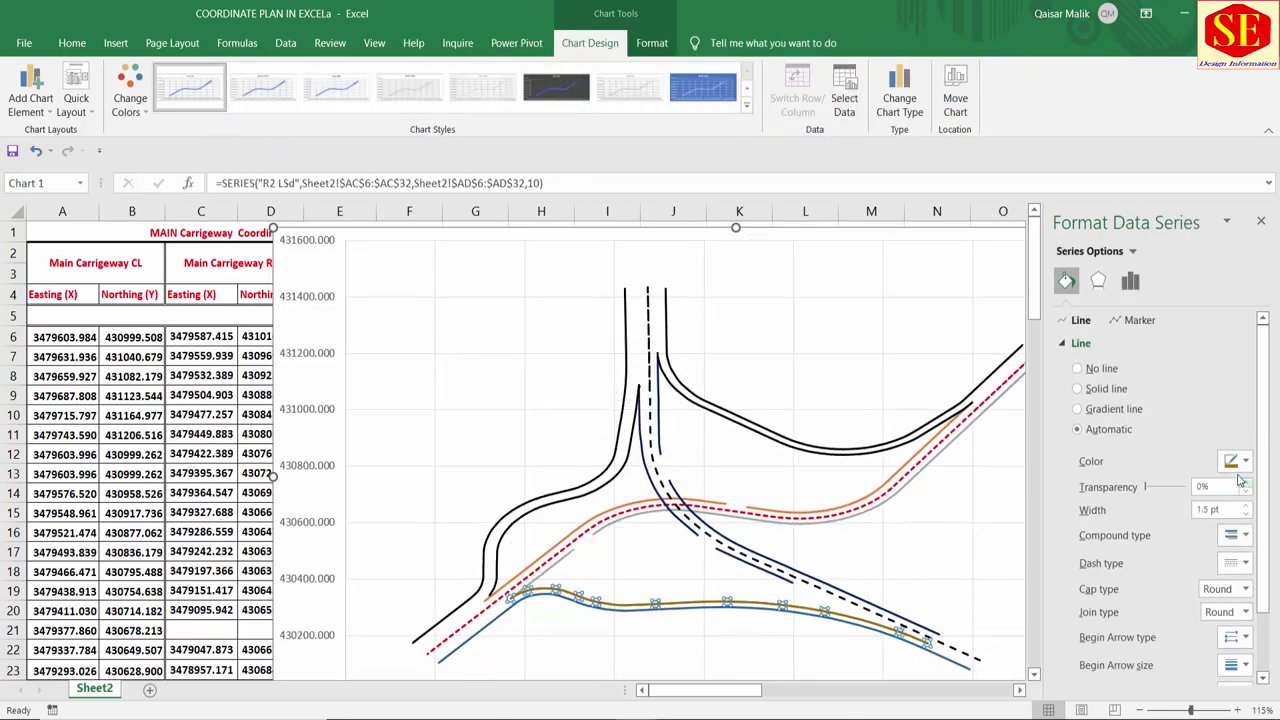
Step: Colour the lower R2 LSd and R2 RS edge lines green
{"action": "left_click", "coordinate": [1240, 461]}
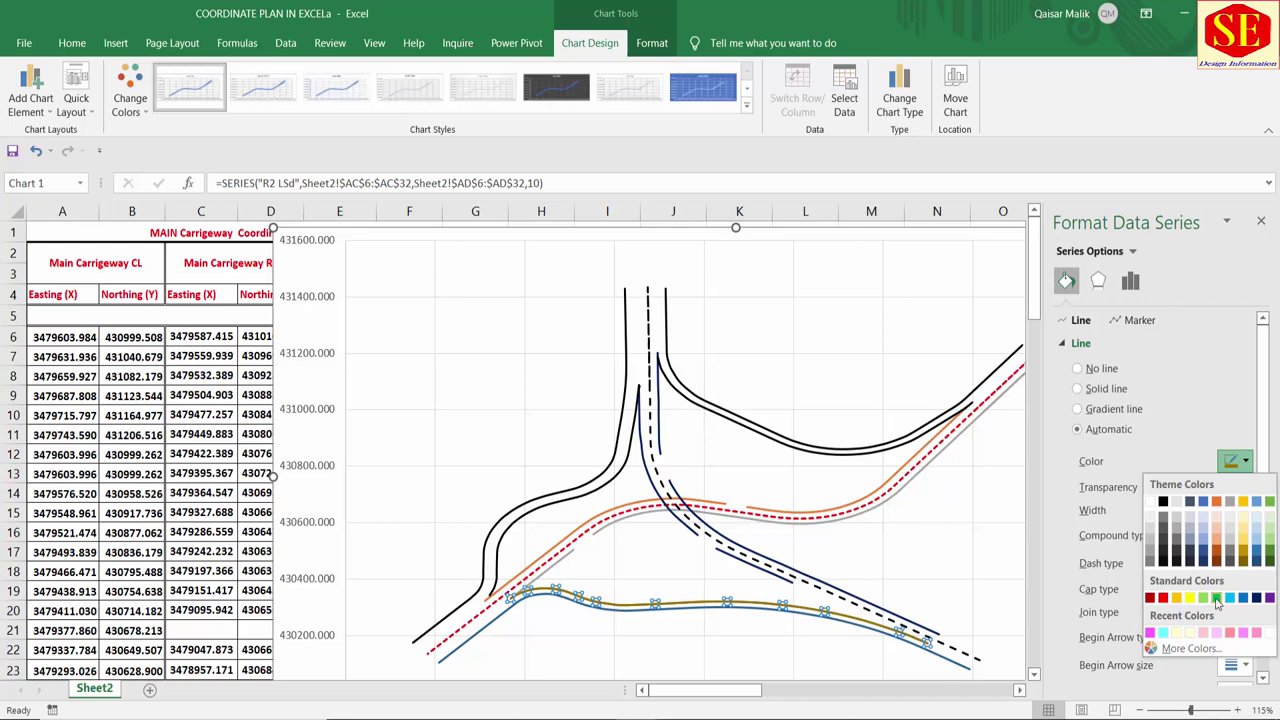
{"action": "left_click", "coordinate": [1216, 598]}
{"action": "left_click", "coordinate": [846, 630]}
{"action": "left_click", "coordinate": [860, 627]}
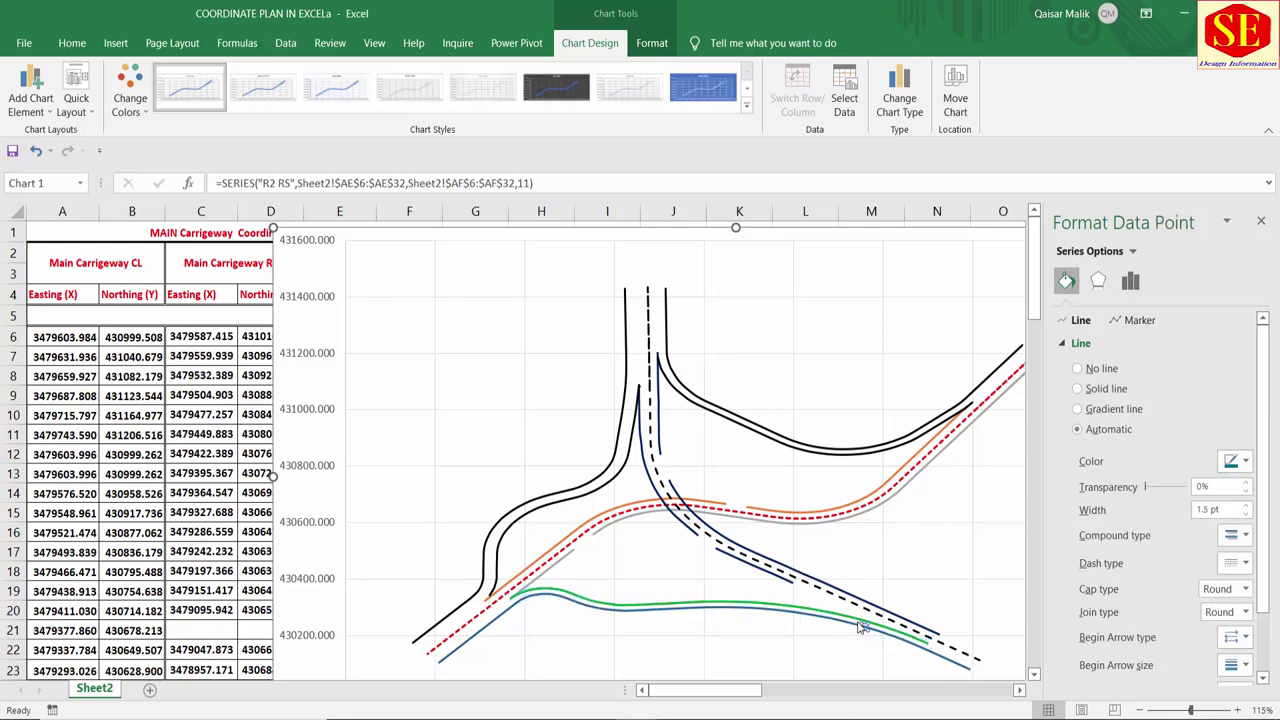
{"action": "left_click", "coordinate": [793, 620]}
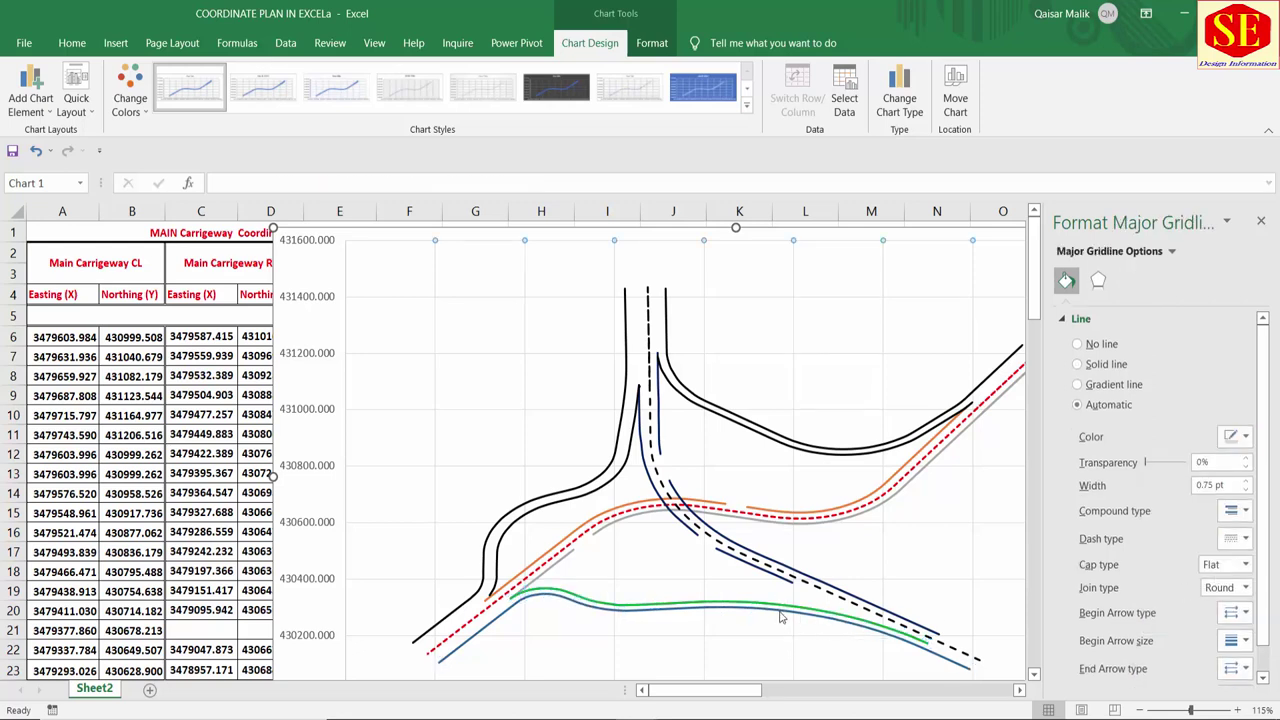
{"action": "left_click", "coordinate": [743, 617]}
{"action": "left_click", "coordinate": [1236, 461]}
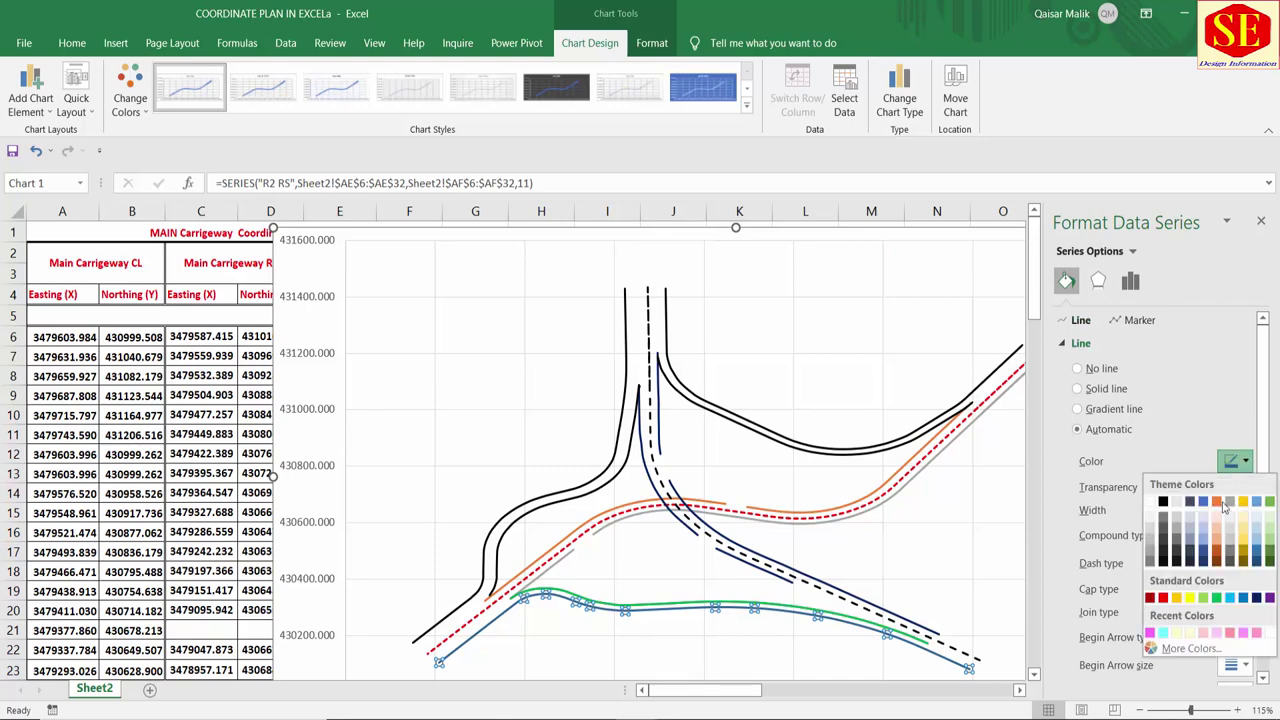
{"action": "left_click", "coordinate": [1216, 598]}
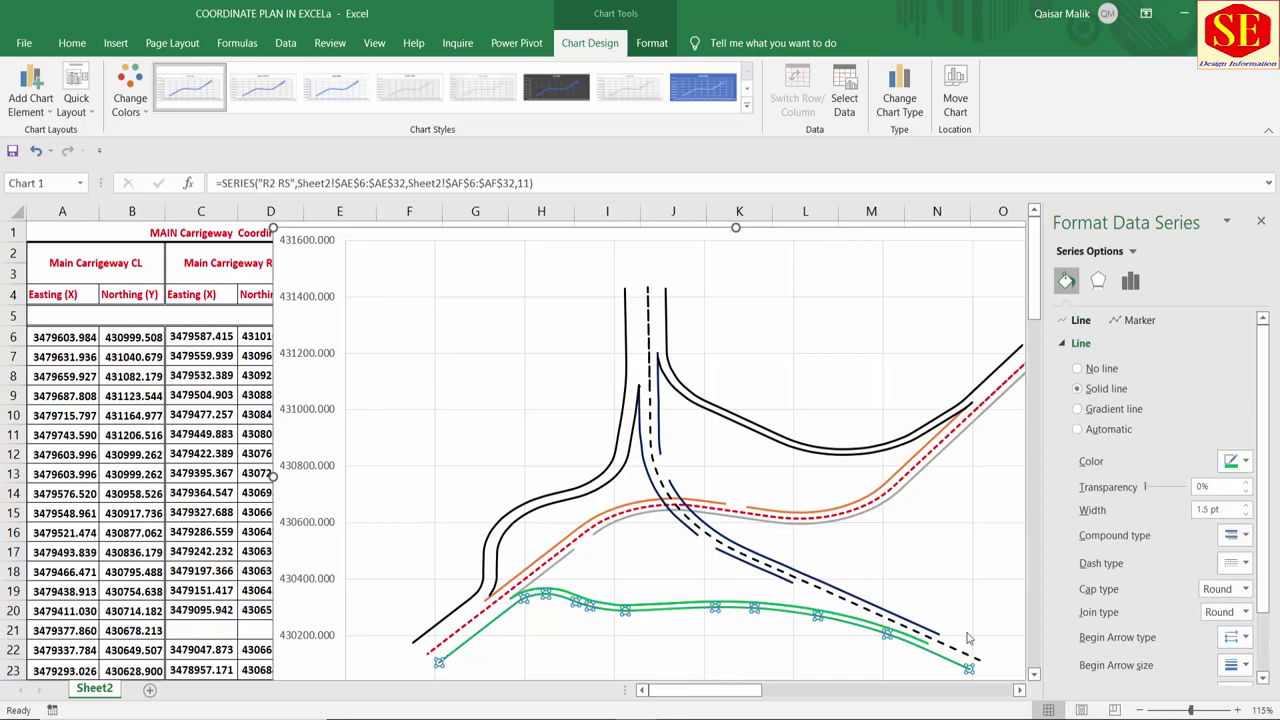
{"action": "left_click", "coordinate": [924, 582]}
{"action": "left_click", "coordinate": [1146, 251]}
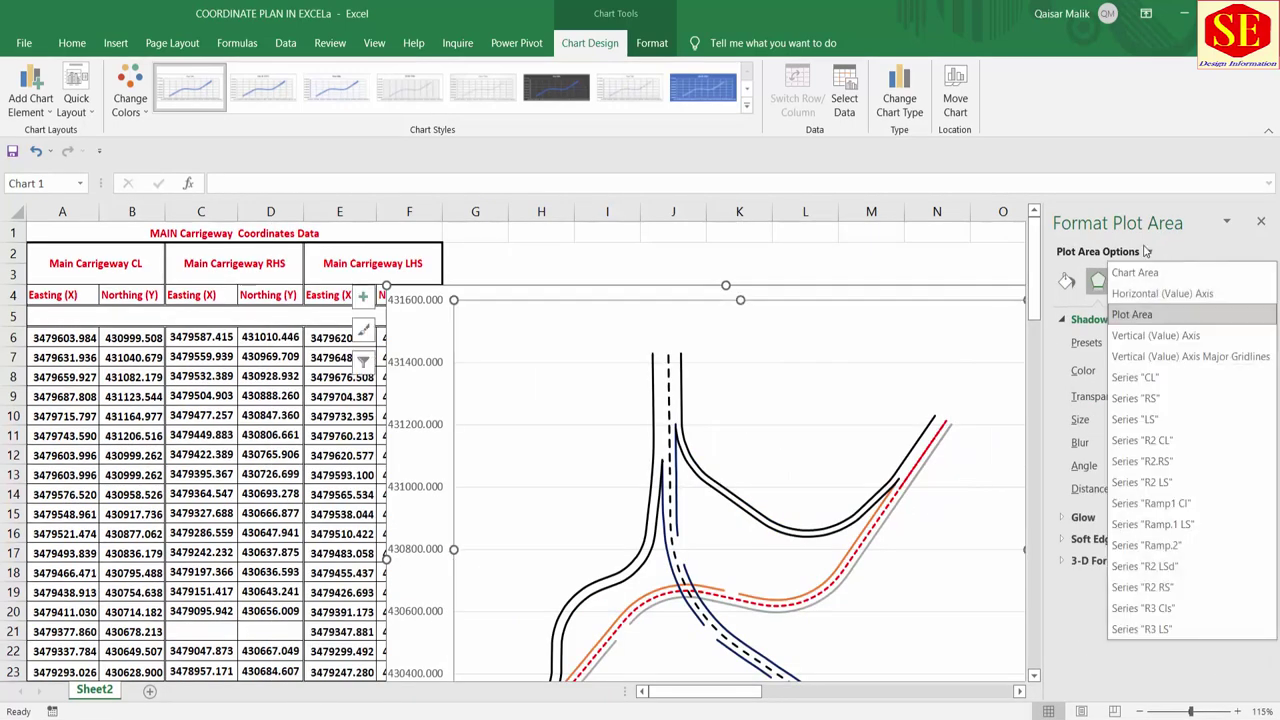
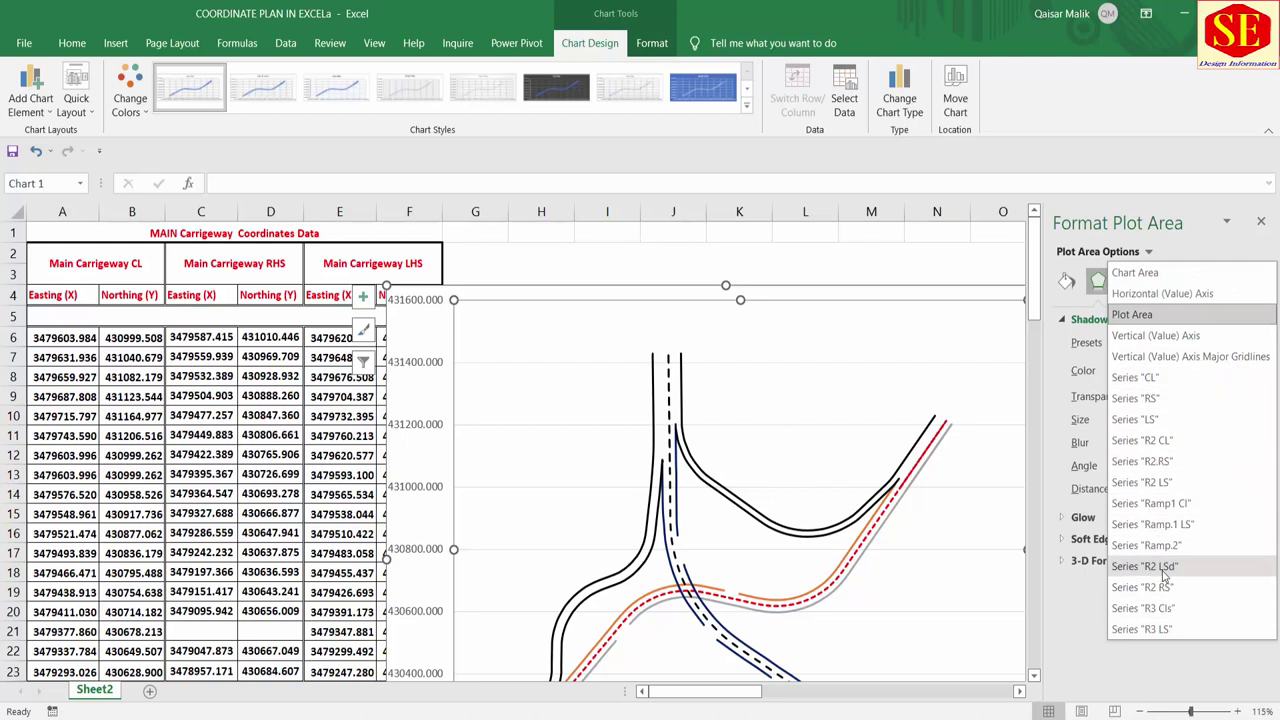
Step: Close the Format pane and select the R2 CL alignment line in the chart
{"action": "left_click", "coordinate": [1138, 377]}
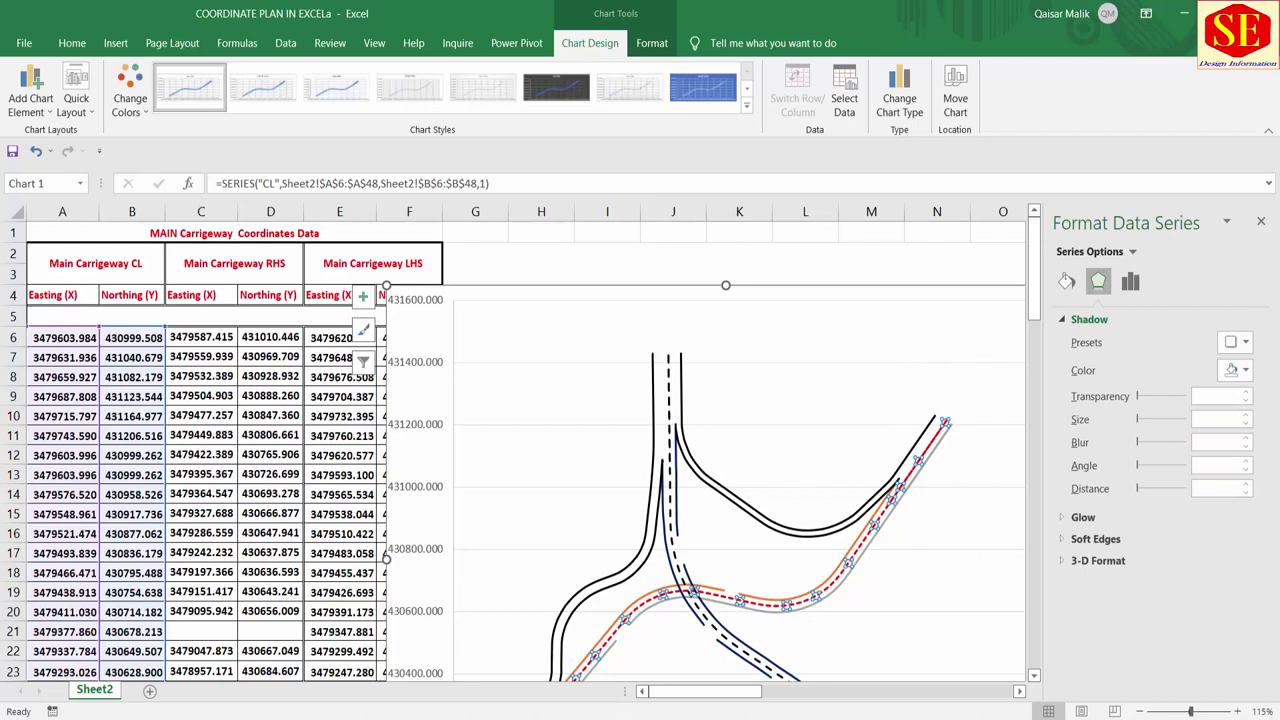
{"action": "left_click", "coordinate": [1261, 222]}
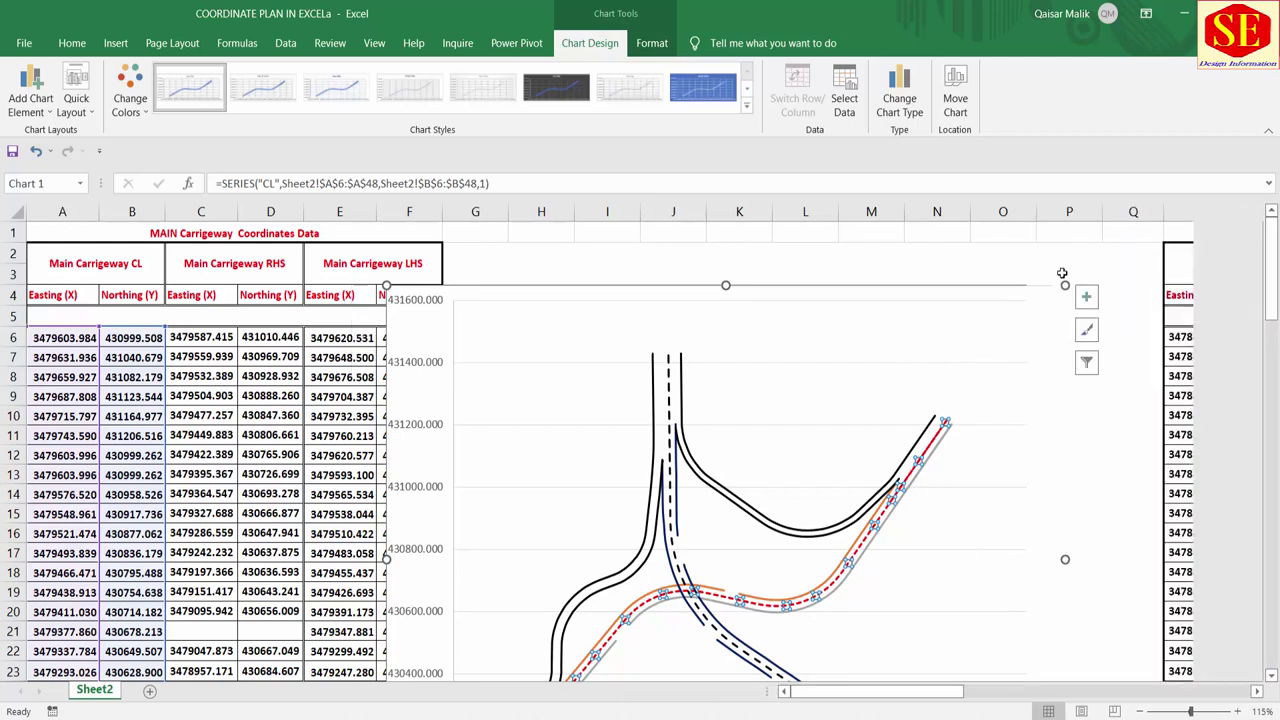
{"action": "left_click", "coordinate": [988, 240]}
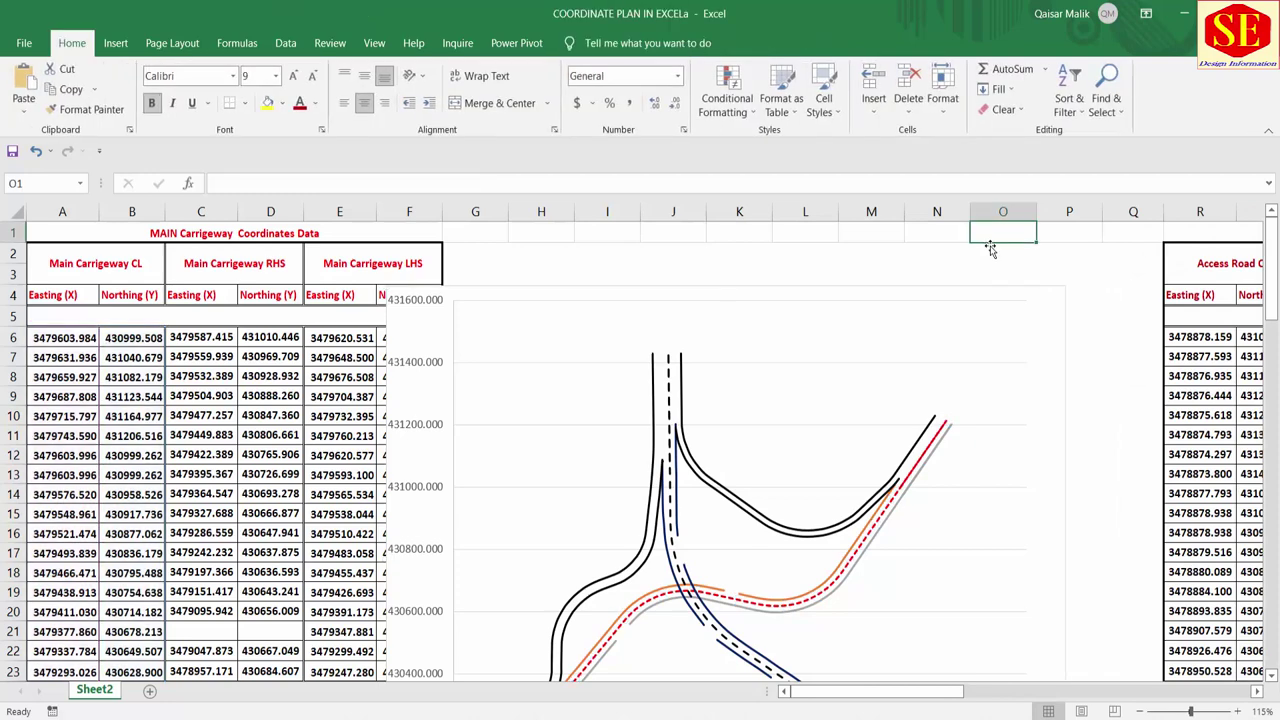
{"action": "left_click", "coordinate": [672, 385]}
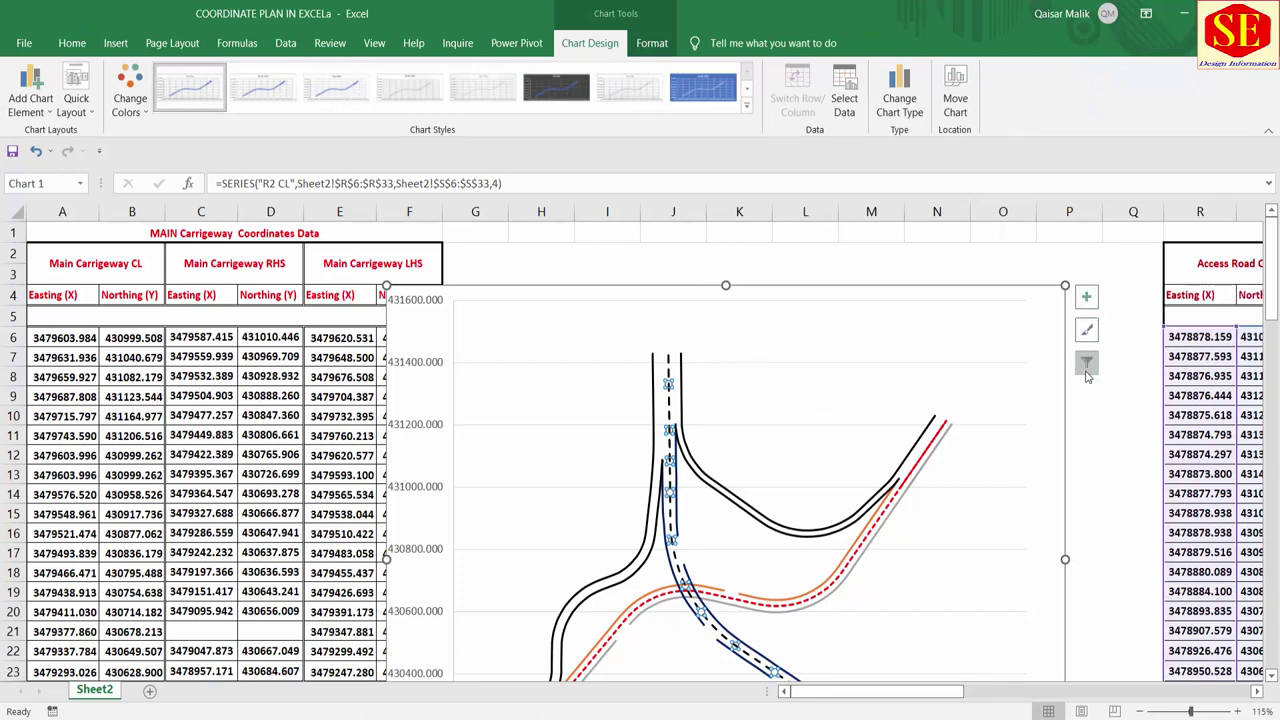
Step: Add data labels to the R2 CL series, positioned Left of the points
{"action": "left_click", "coordinate": [1088, 298]}
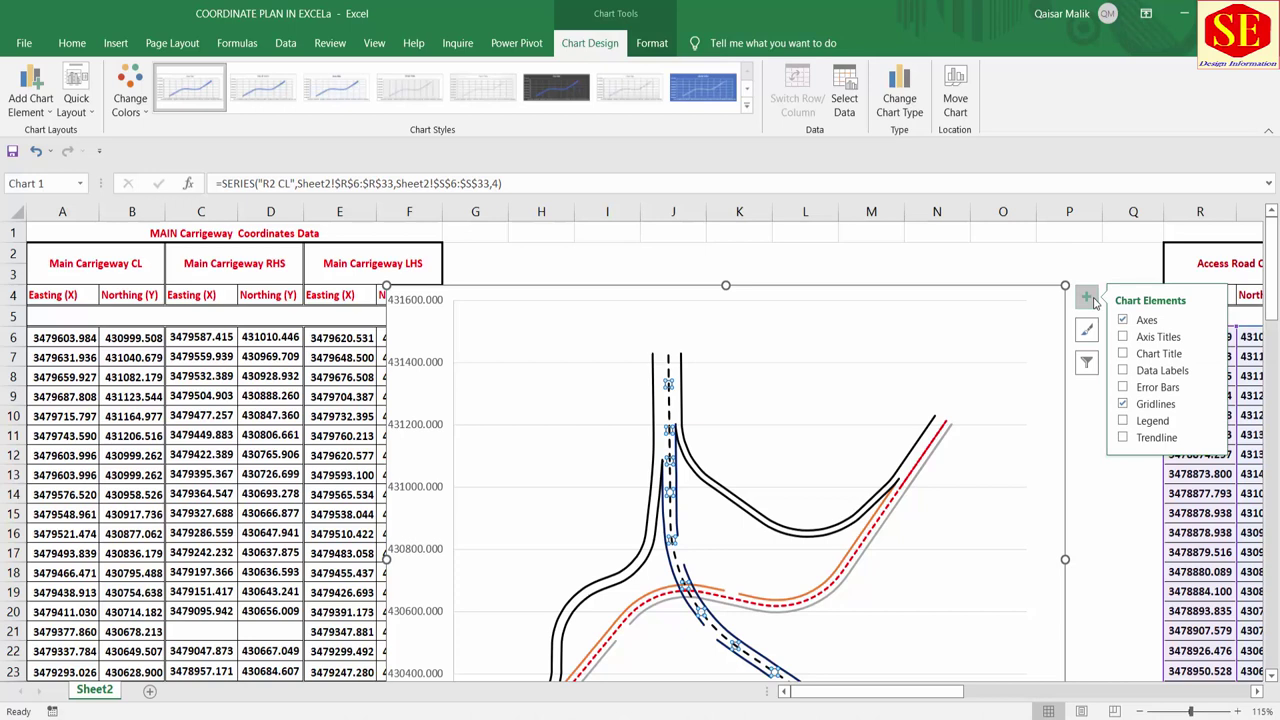
{"action": "left_click", "coordinate": [1123, 372]}
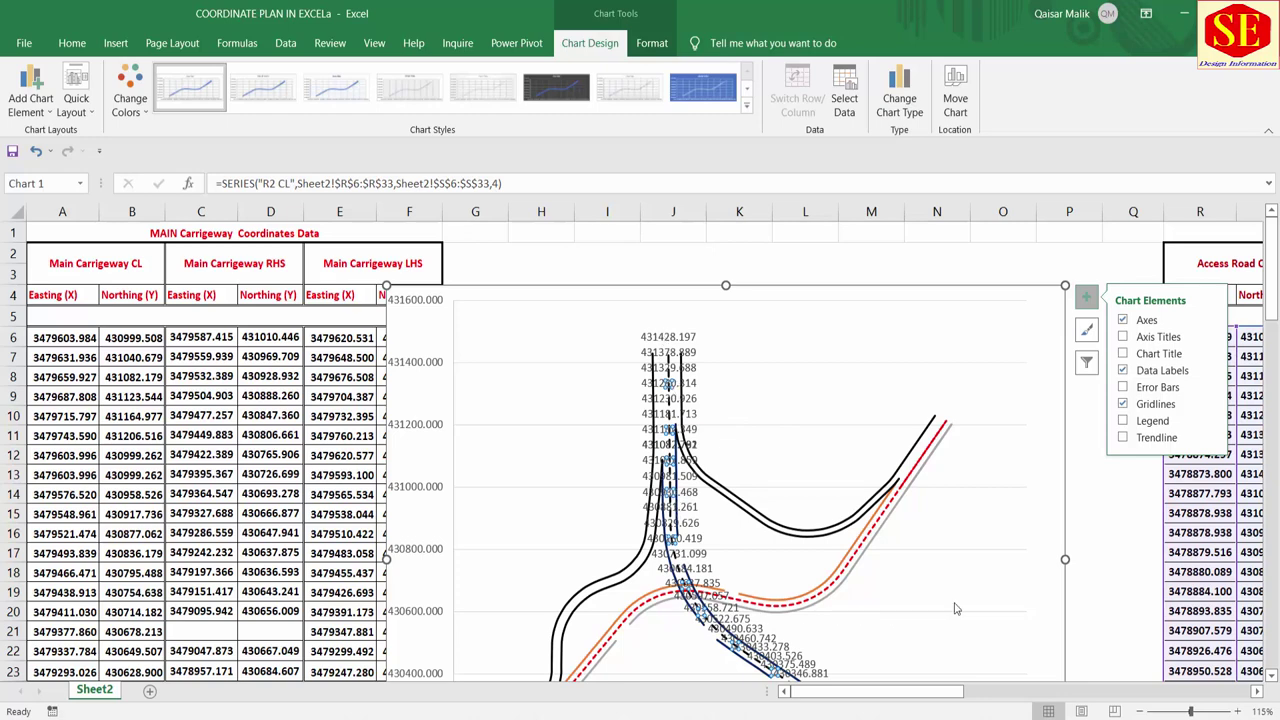
{"action": "left_click", "coordinate": [1213, 372]}
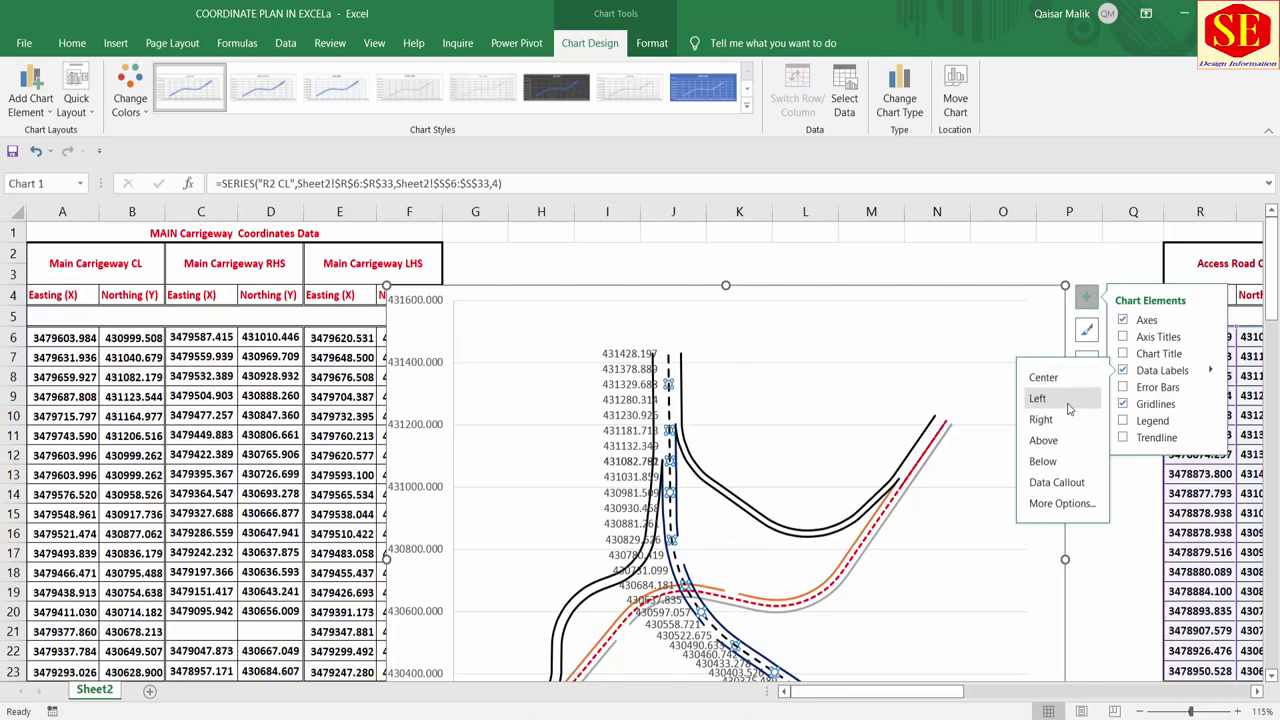
{"action": "left_click", "coordinate": [1068, 408]}
{"action": "key", "text": "Escape"}
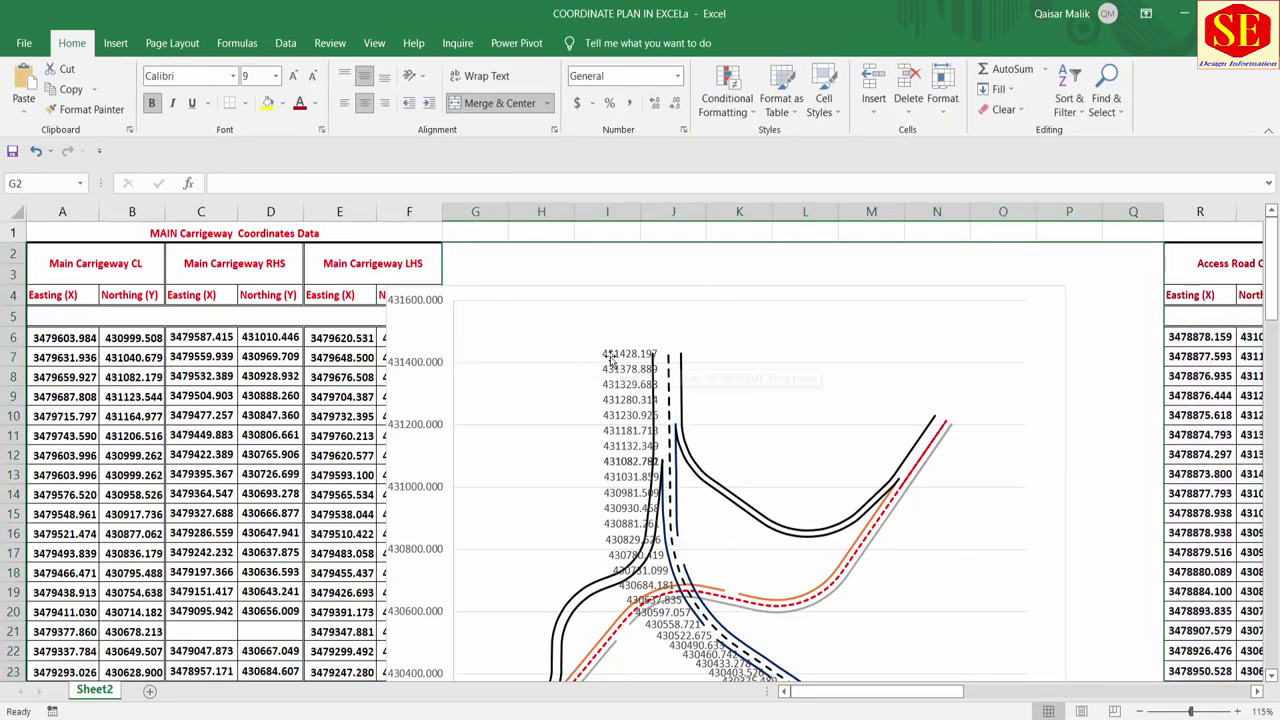
Step: Open Format Data Labels with the whole set of R2 CL labels selected
{"action": "left_click", "coordinate": [611, 360]}
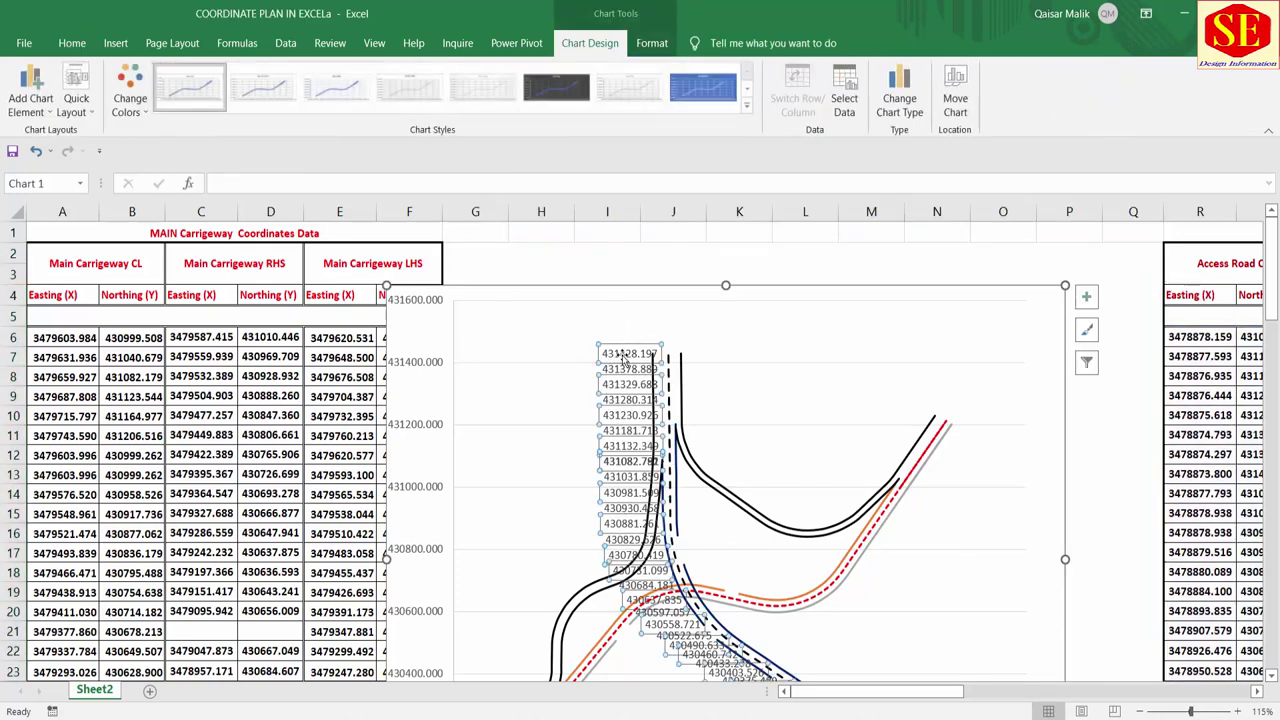
{"action": "double_click", "coordinate": [624, 356]}
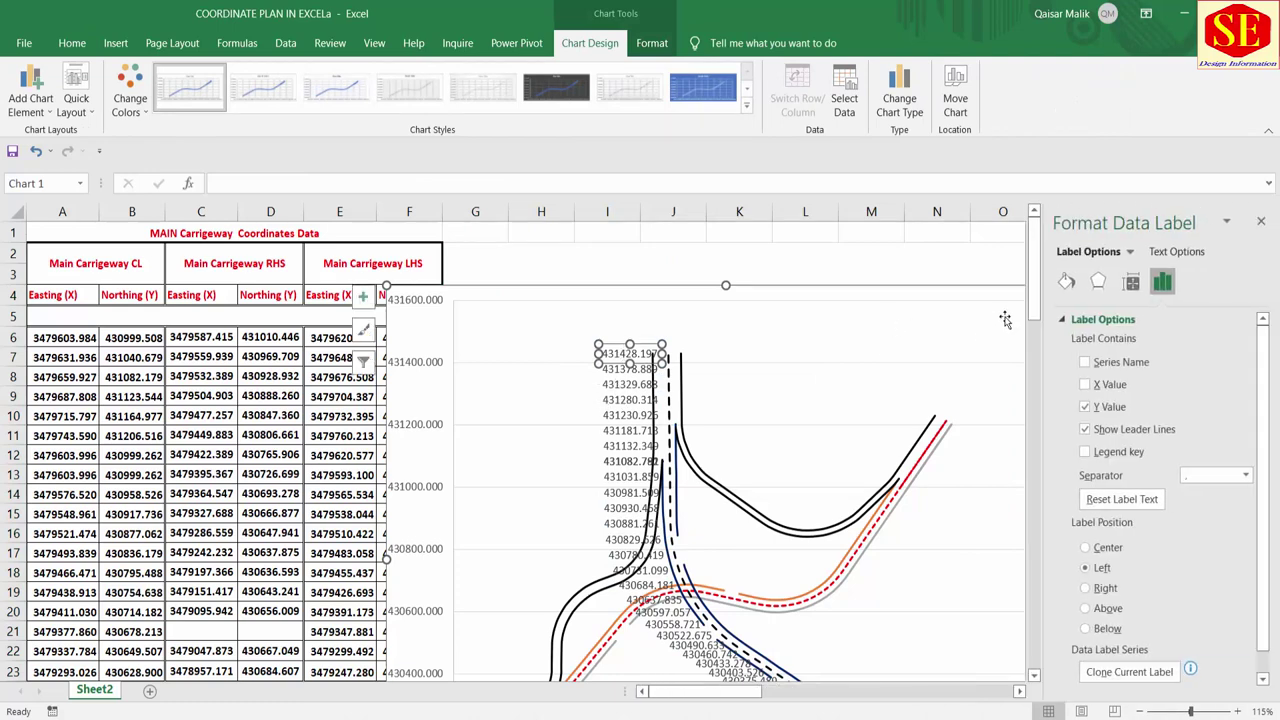
{"action": "left_click", "coordinate": [586, 371]}
{"action": "left_click", "coordinate": [611, 368]}
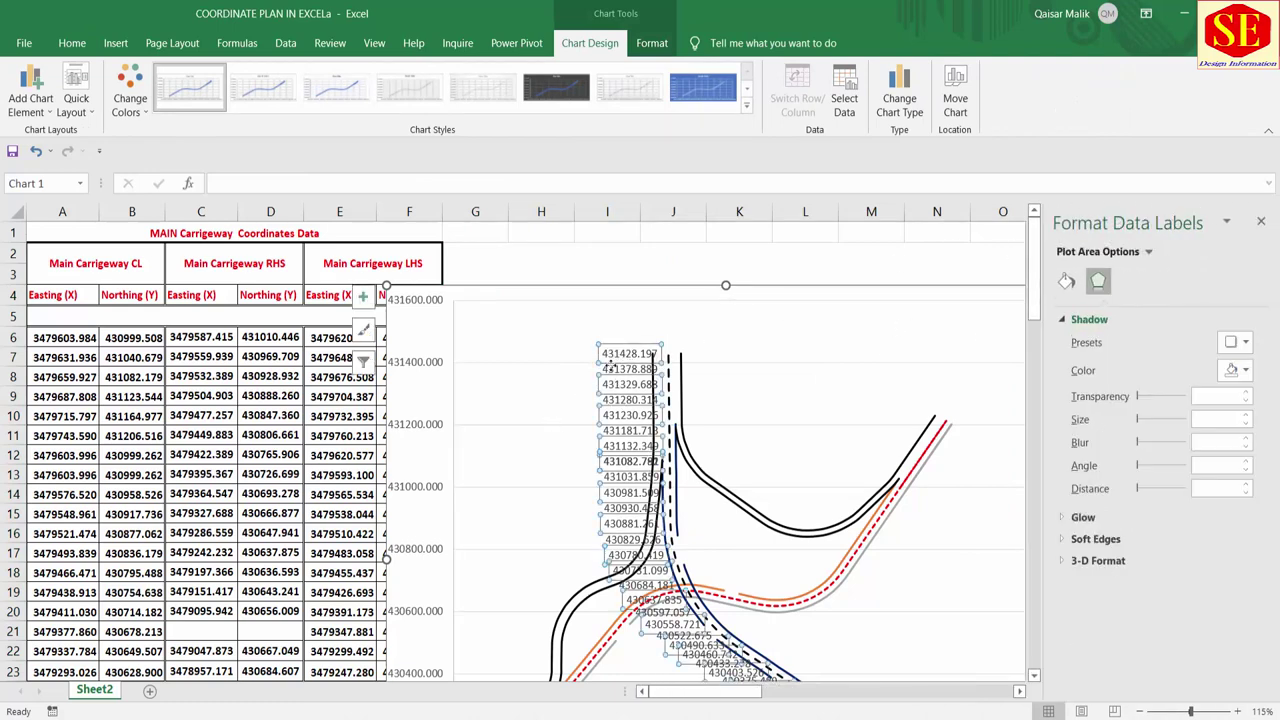
{"action": "left_click", "coordinate": [546, 377]}
{"action": "left_click", "coordinate": [606, 355]}
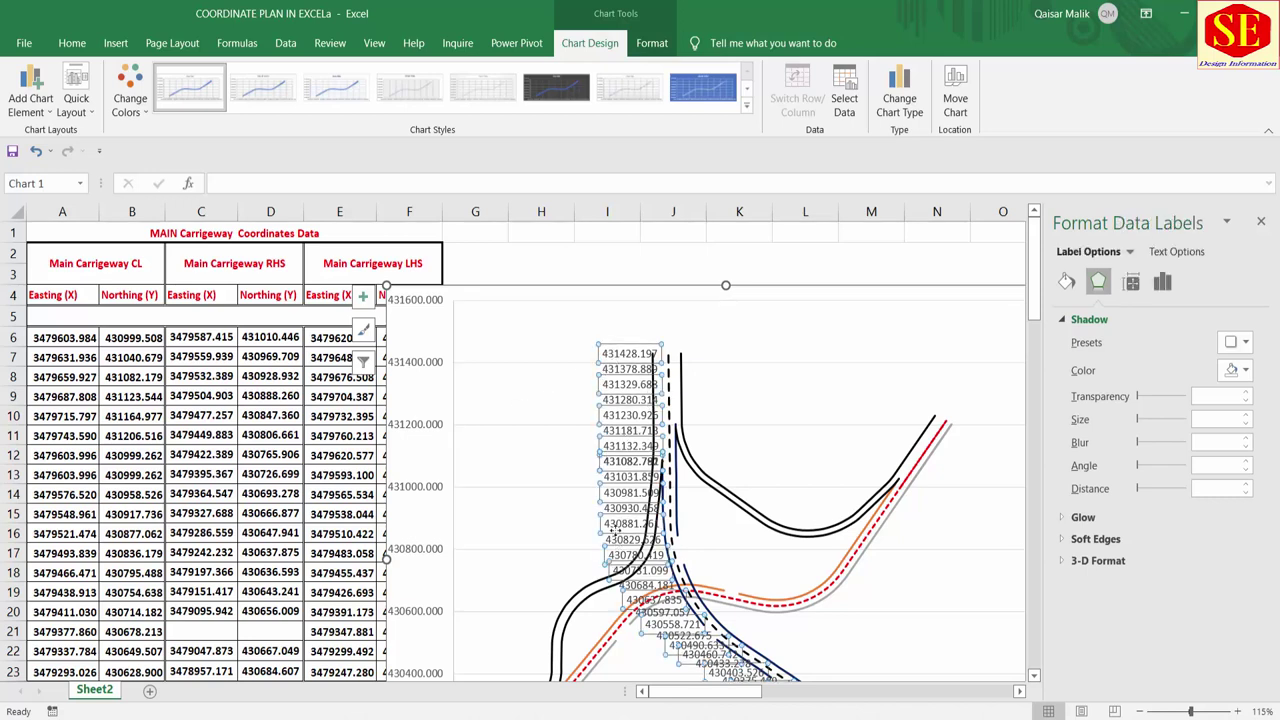
{"action": "left_click", "coordinate": [612, 353]}
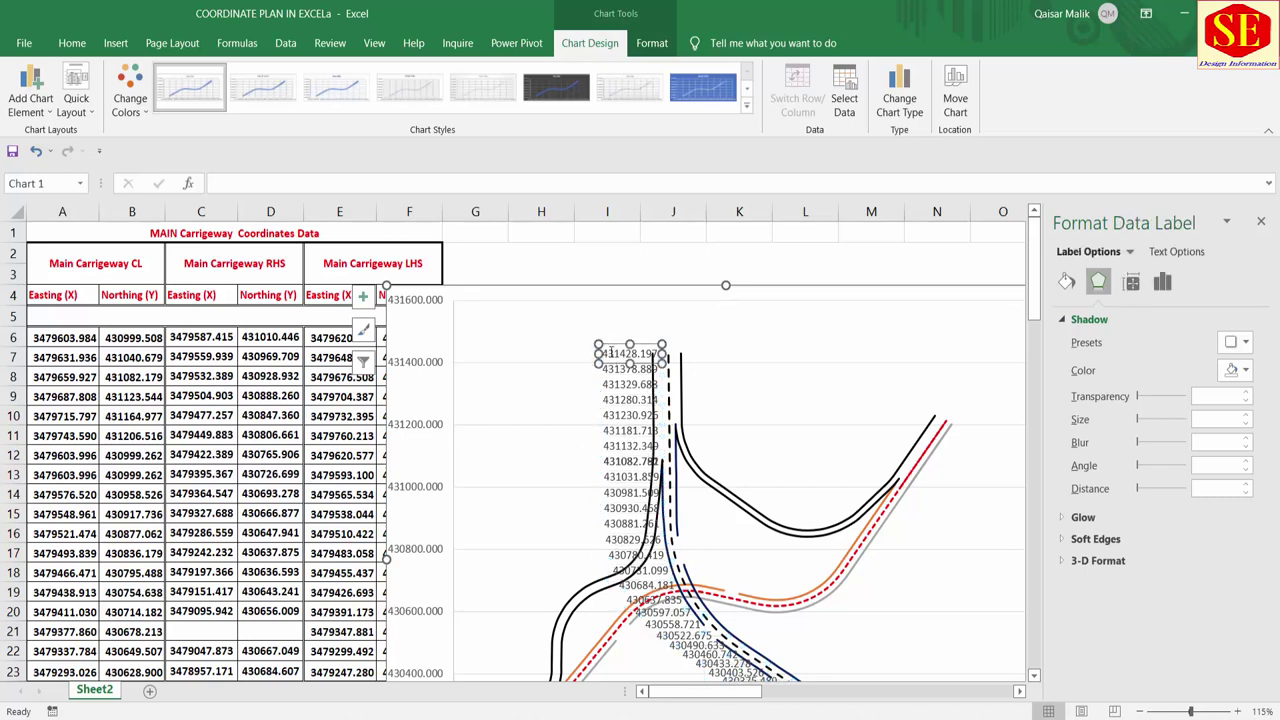
{"action": "left_click", "coordinate": [578, 425]}
{"action": "left_click", "coordinate": [604, 438]}
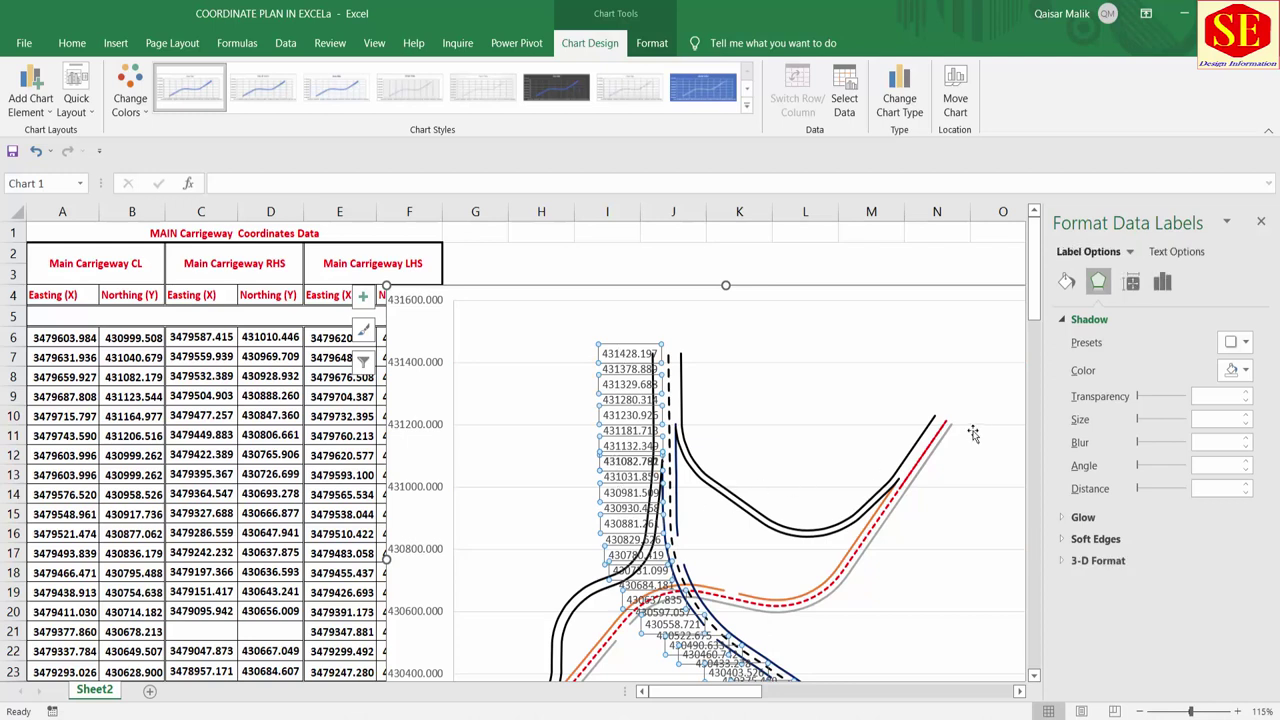
Step: Add X Values to the R2 CL labels, using a (New Line) separator
{"action": "left_click", "coordinate": [1162, 282]}
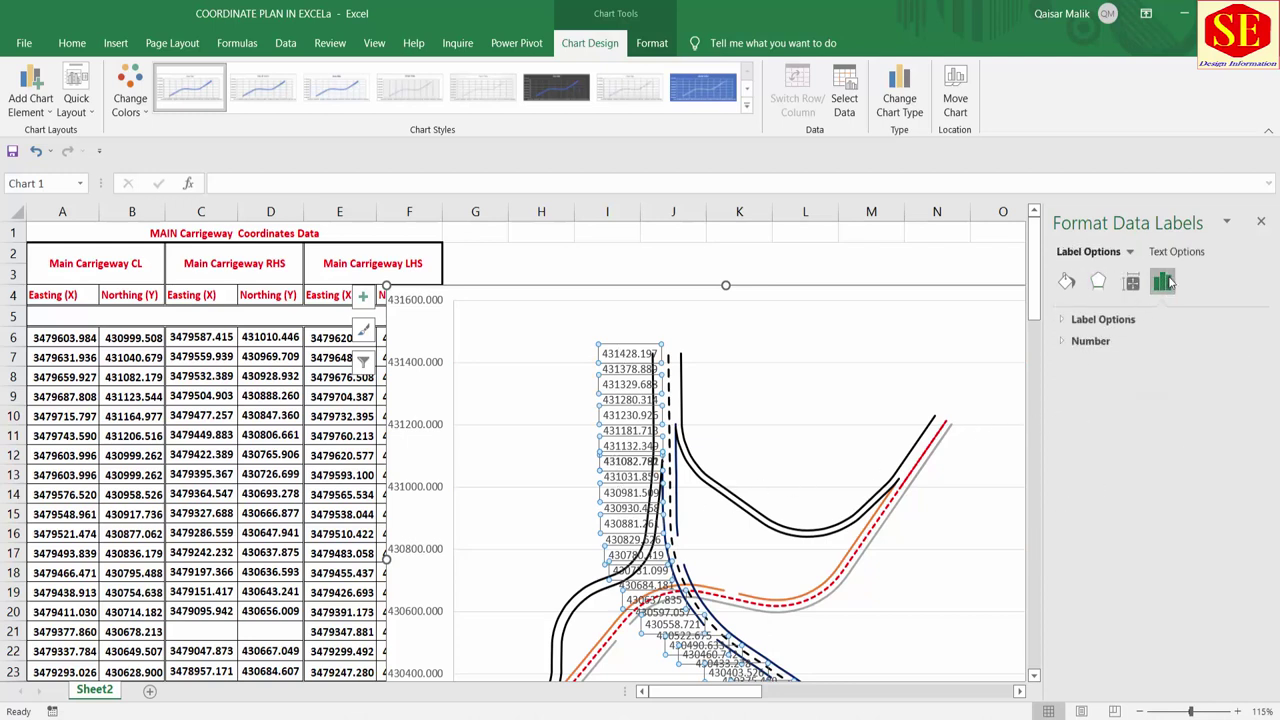
{"action": "left_click", "coordinate": [1058, 320]}
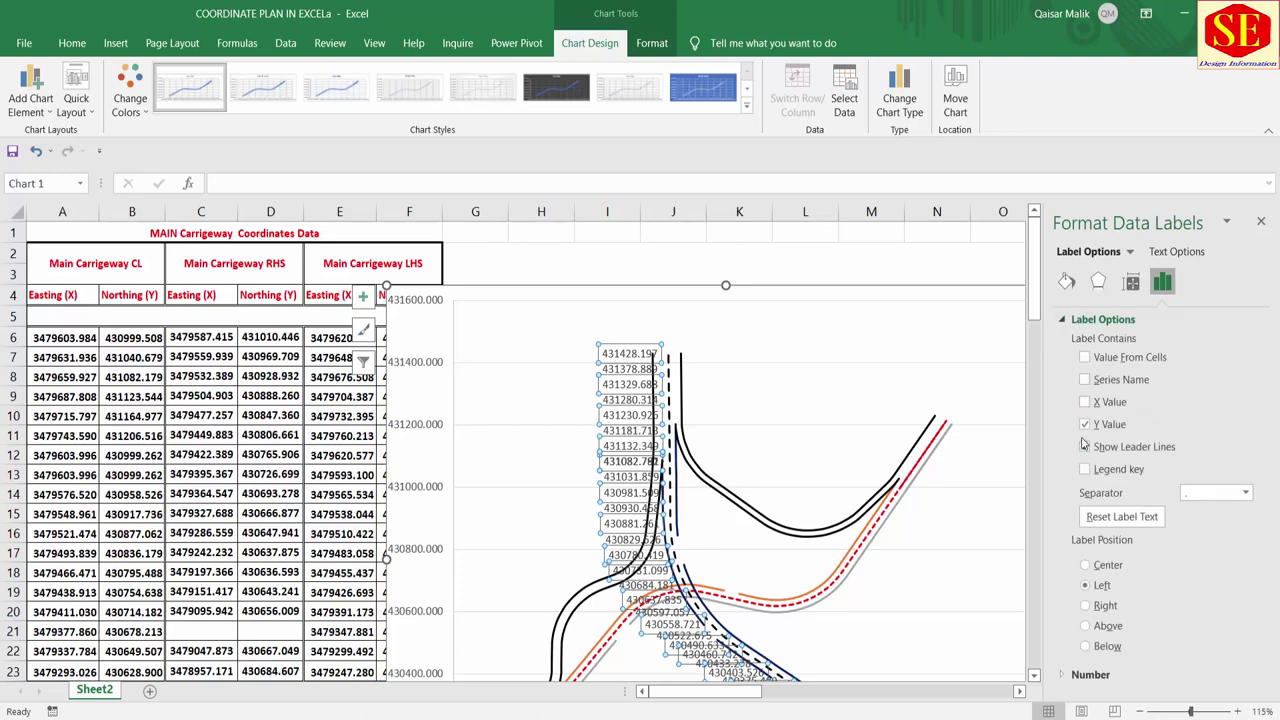
{"action": "left_click", "coordinate": [1085, 402]}
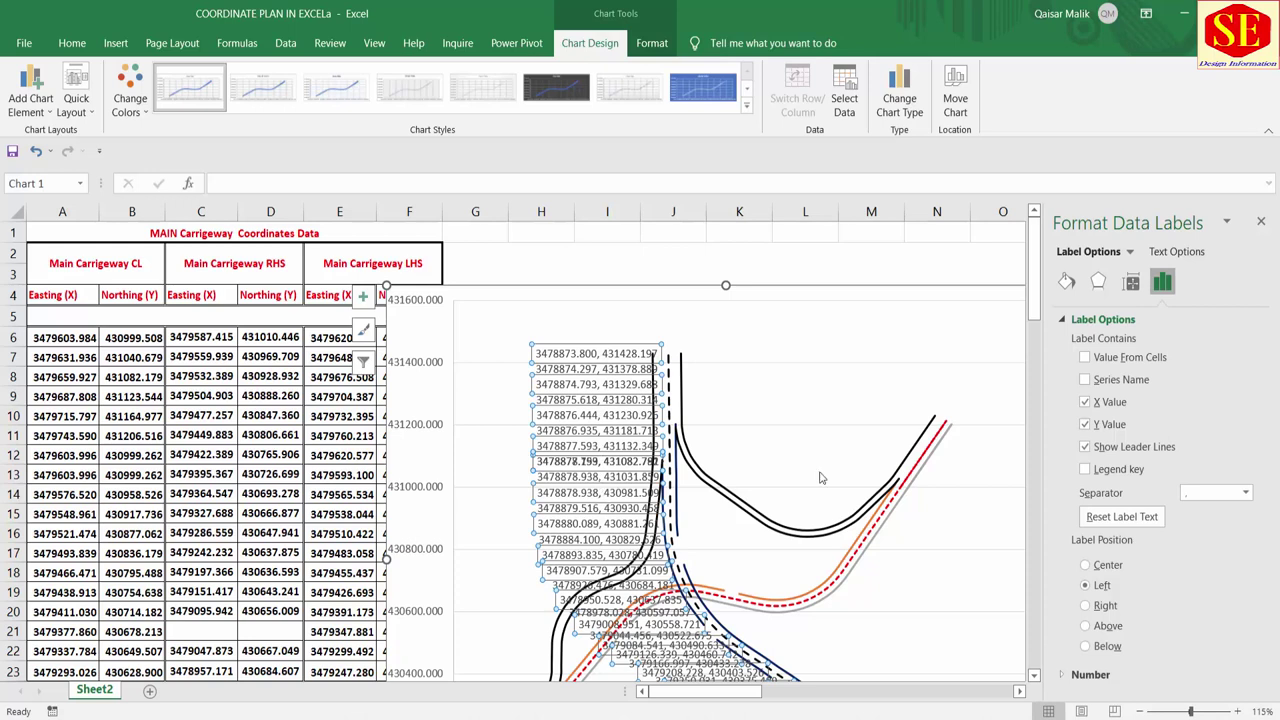
{"action": "left_click", "coordinate": [1085, 424]}
{"action": "left_click", "coordinate": [1246, 493]}
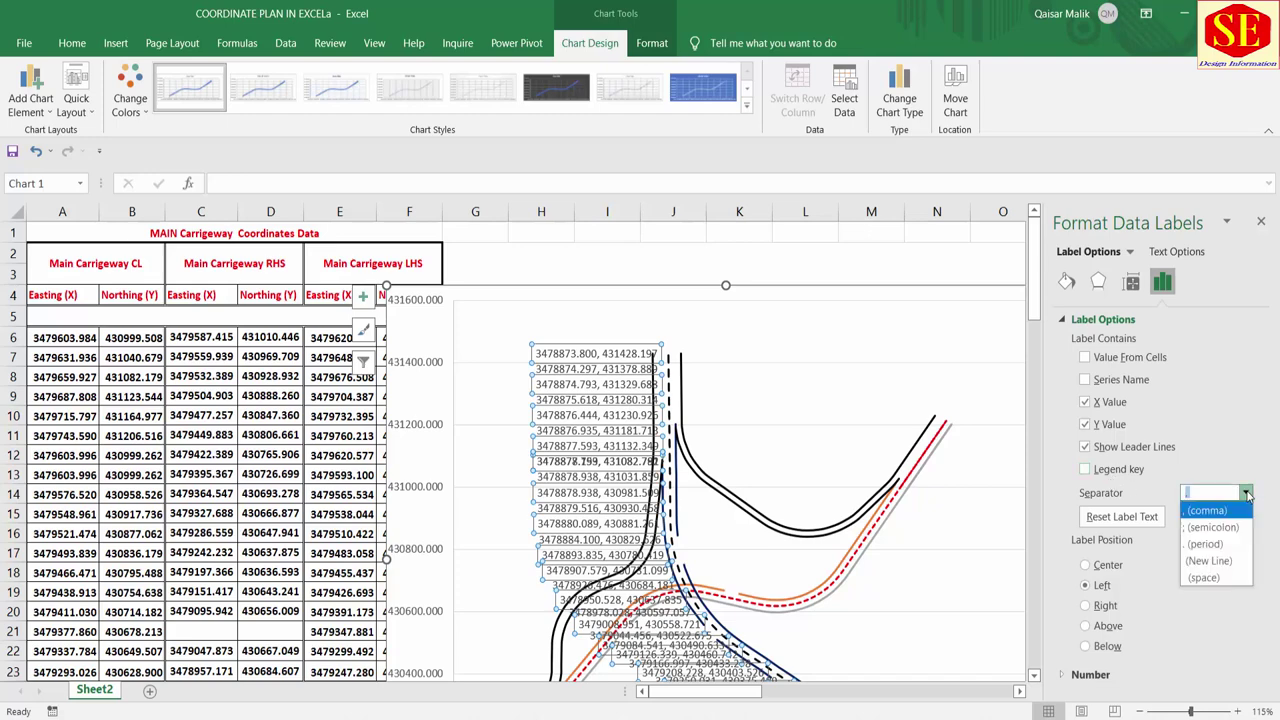
{"action": "left_click", "coordinate": [1208, 561]}
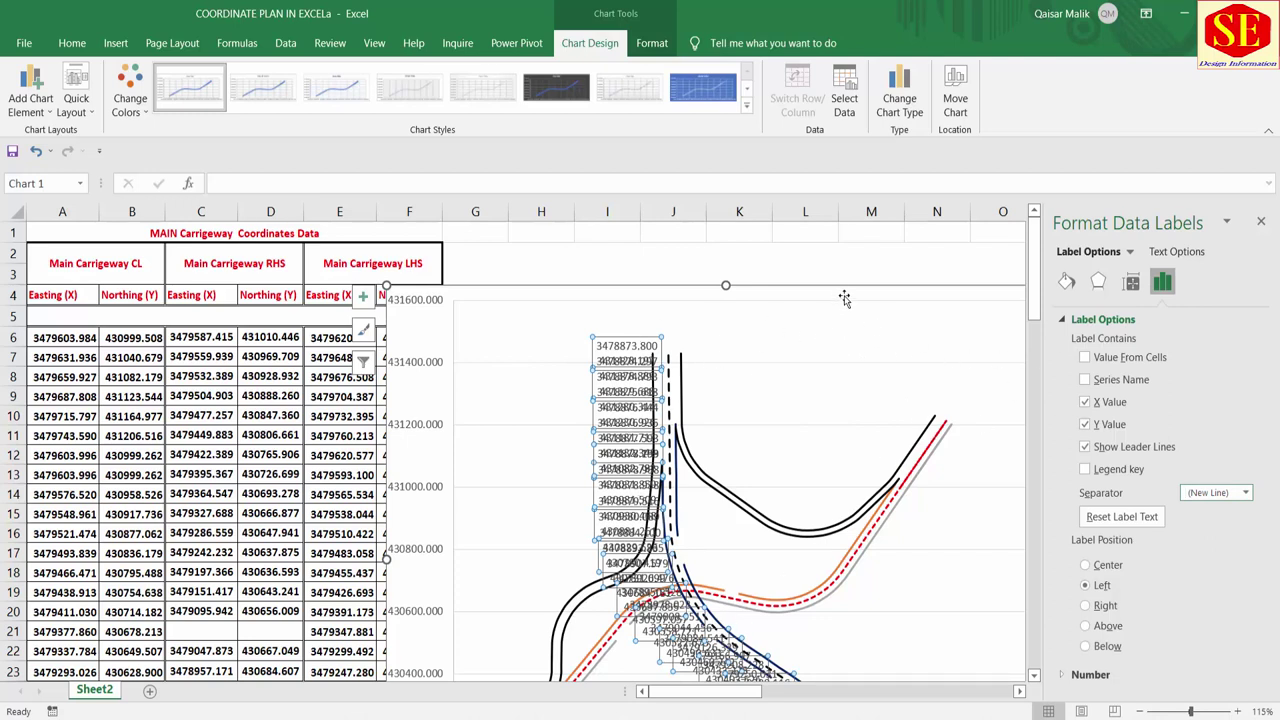
Step: Drag the top two R2 CL labels left, clear of the stacked labels
{"action": "left_click", "coordinate": [617, 346]}
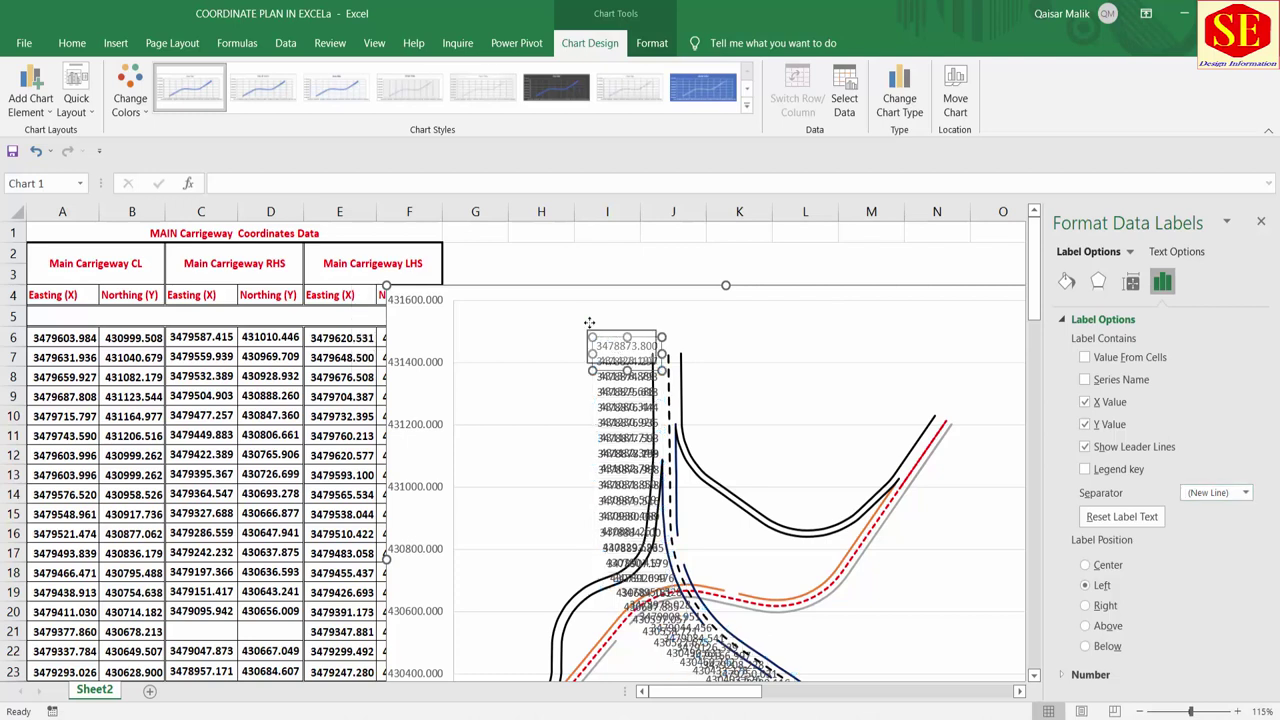
{"action": "left_click_drag", "start_coordinate": [617, 346], "coordinate": [545, 328]}
{"action": "left_click", "coordinate": [733, 374]}
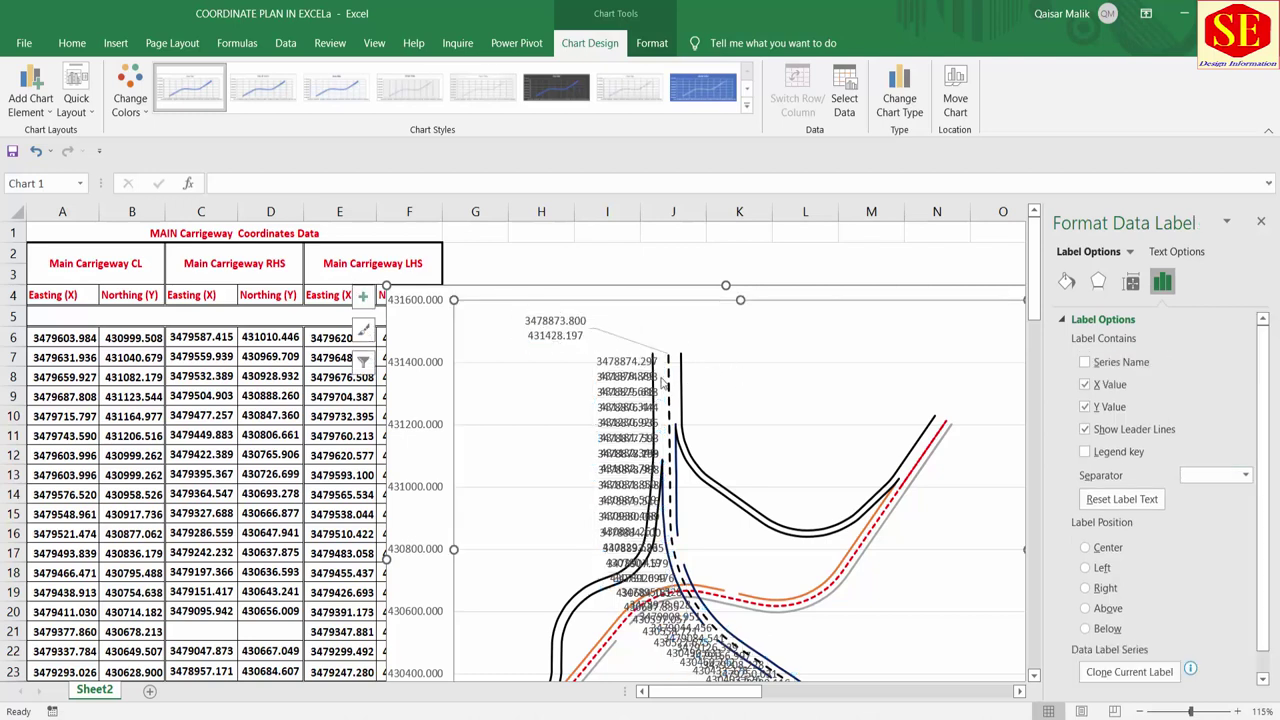
{"action": "left_click", "coordinate": [622, 360]}
{"action": "left_click", "coordinate": [620, 357]}
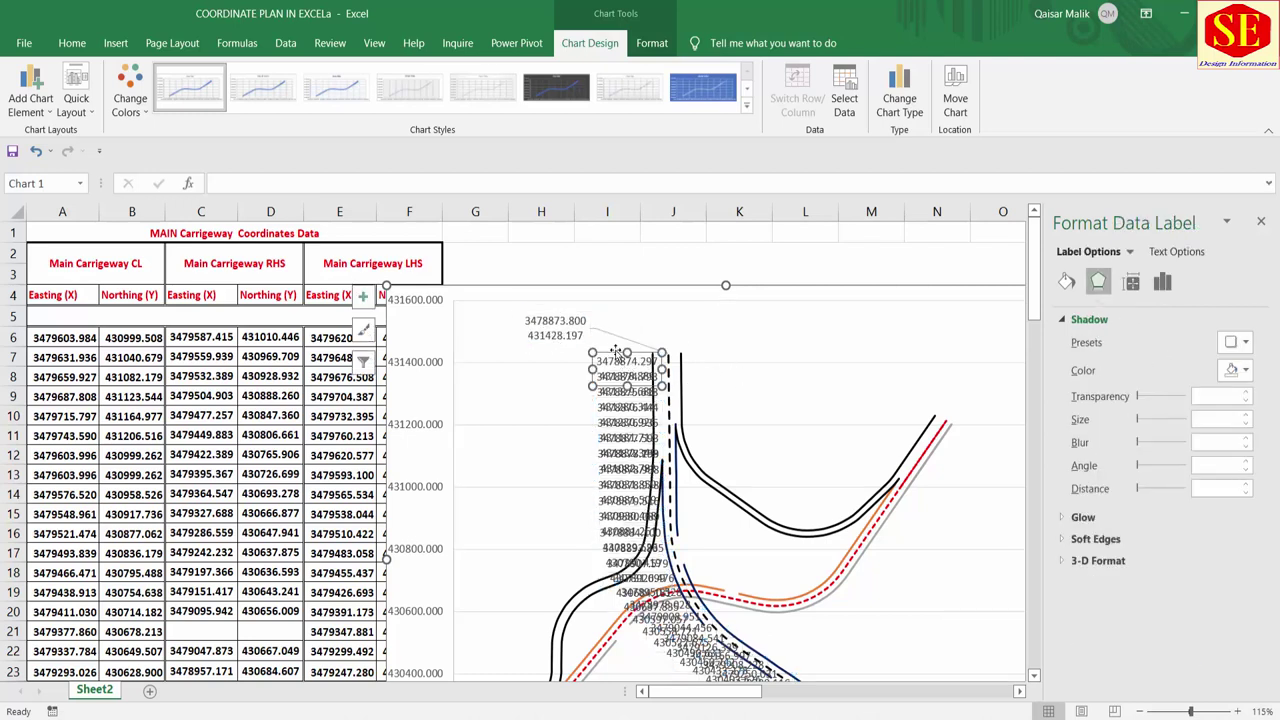
{"action": "left_click_drag", "start_coordinate": [617, 353], "coordinate": [541, 363]}
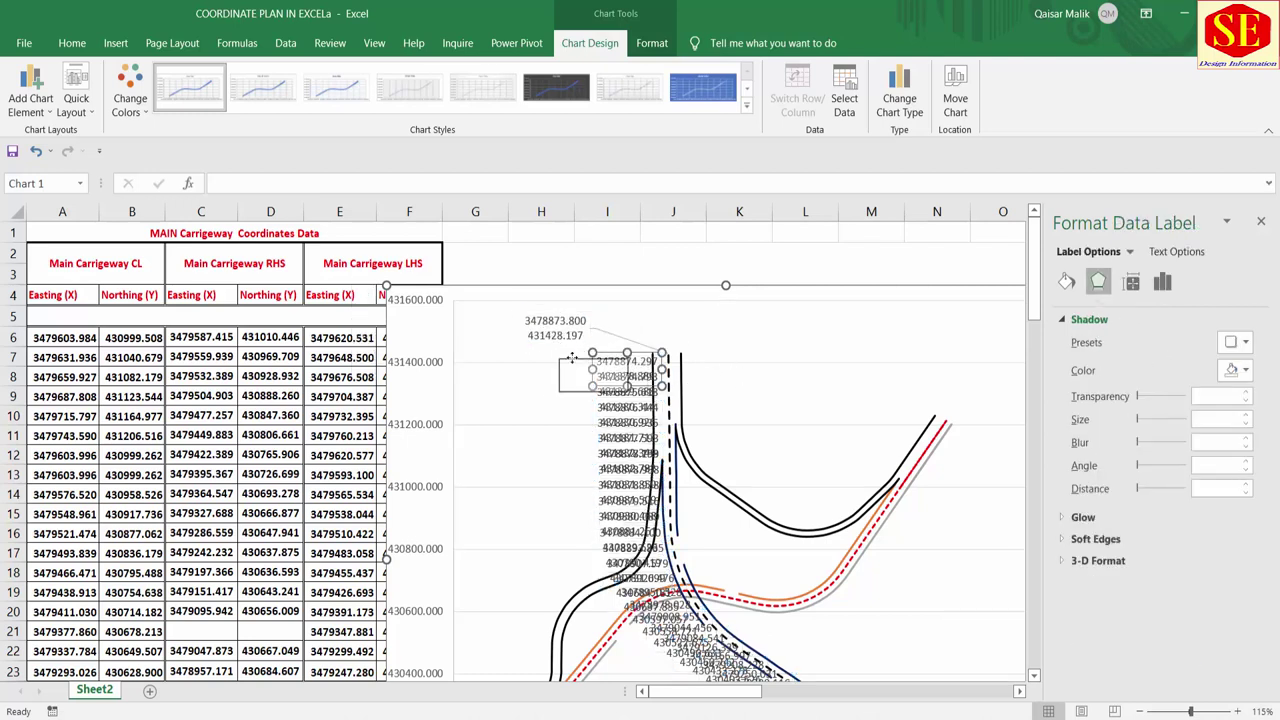
Step: Reselect the full set of R2 CL labels and close the formatting pane
{"action": "left_click", "coordinate": [800, 348]}
{"action": "left_click", "coordinate": [580, 333]}
{"action": "left_click", "coordinate": [583, 334]}
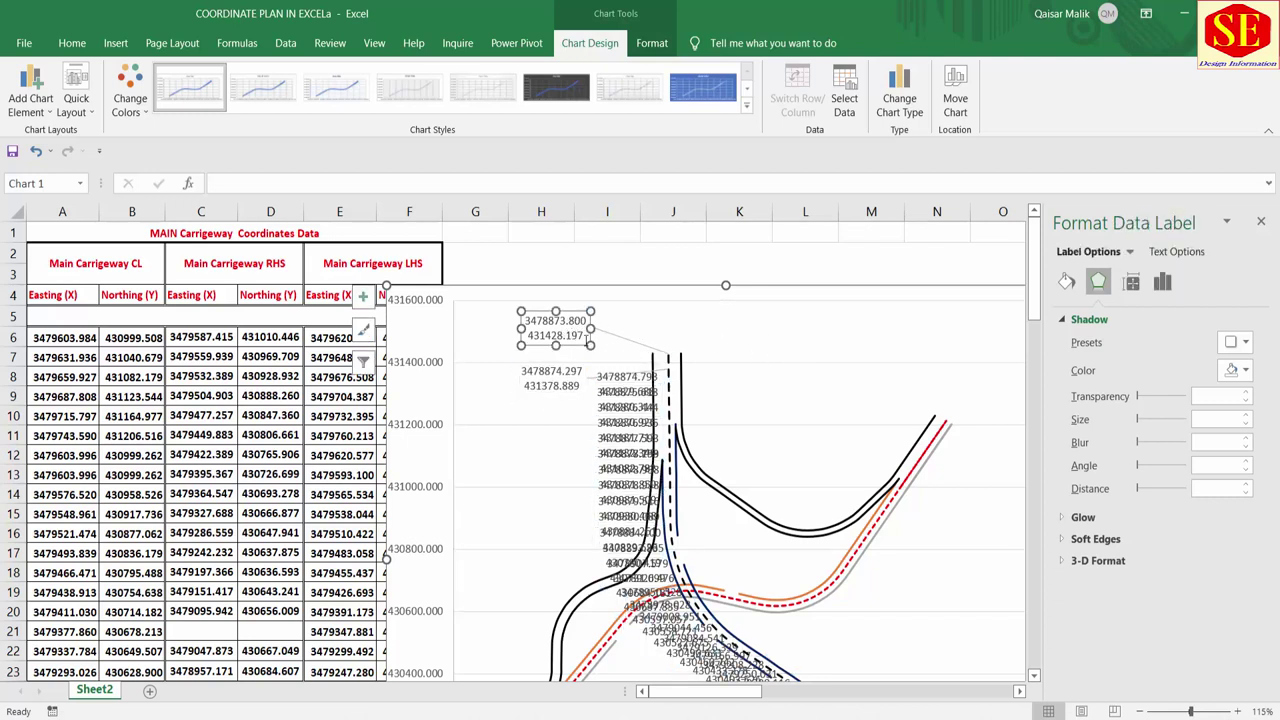
{"action": "left_click", "coordinate": [612, 378]}
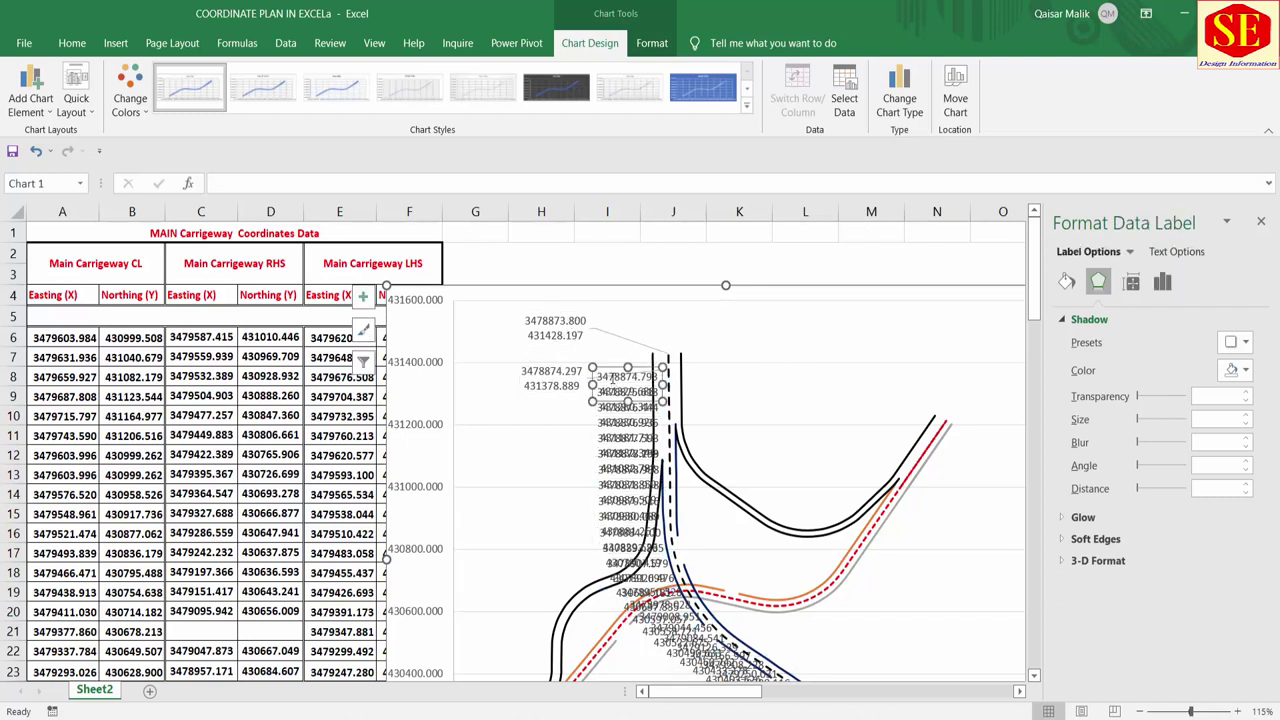
{"action": "left_click", "coordinate": [549, 388]}
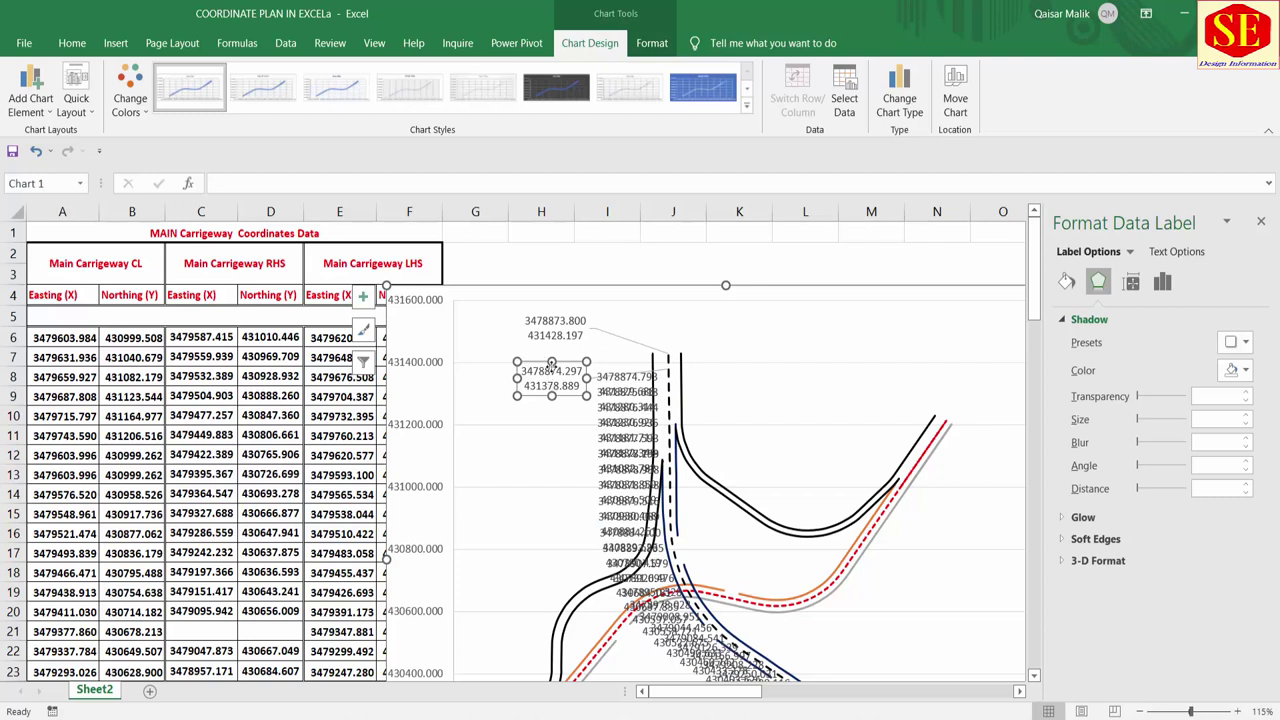
{"action": "left_click", "coordinate": [603, 432]}
{"action": "left_click", "coordinate": [595, 488]}
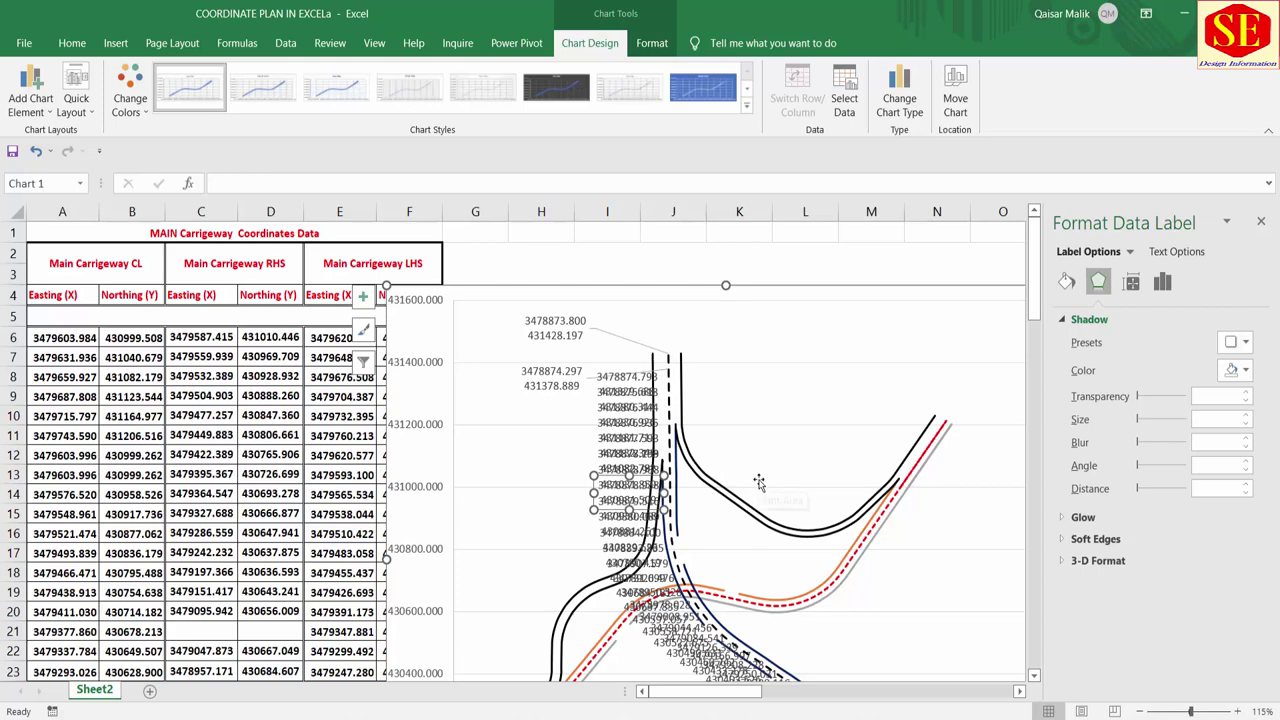
{"action": "left_click", "coordinate": [753, 649]}
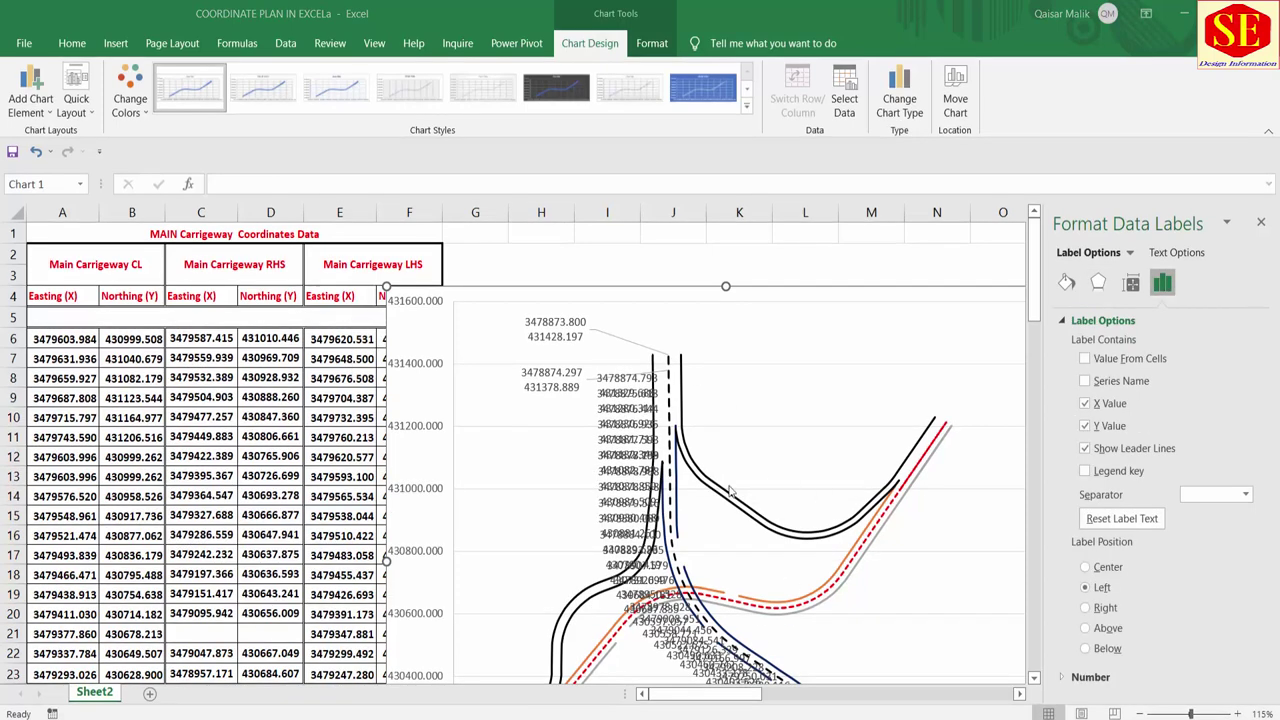
{"action": "left_click", "coordinate": [621, 384]}
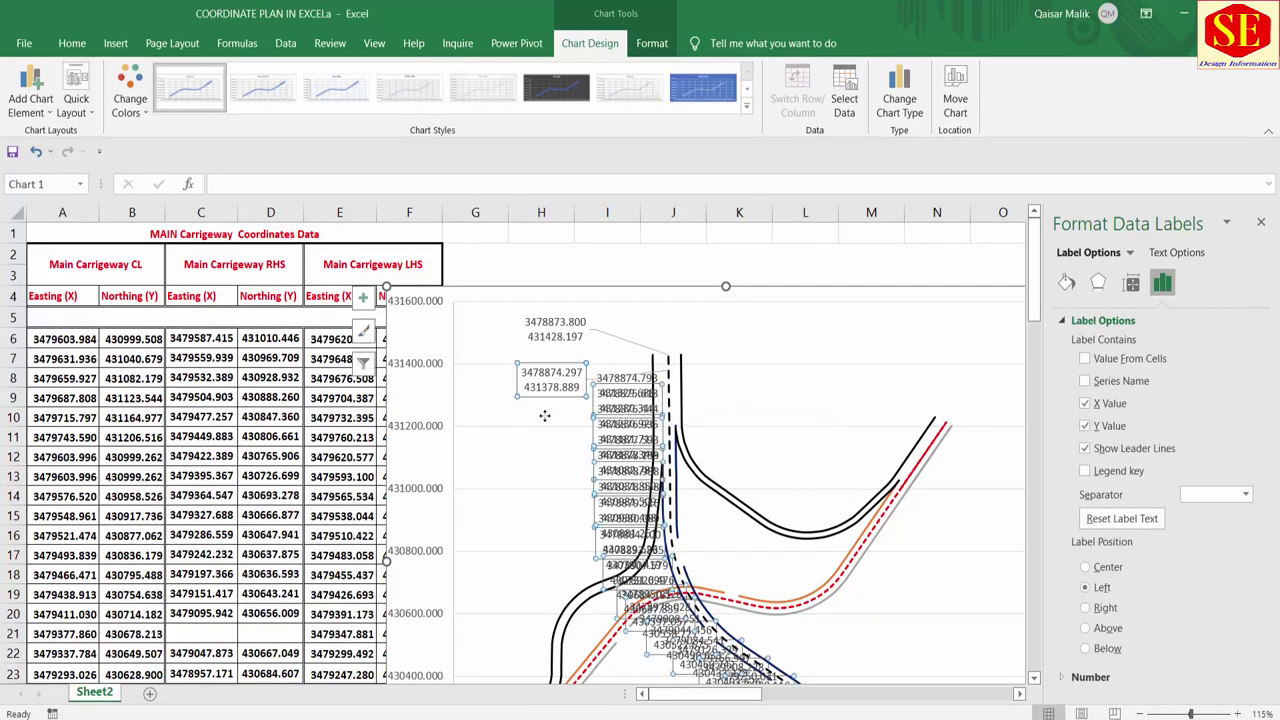
{"action": "left_click", "coordinate": [1261, 223]}
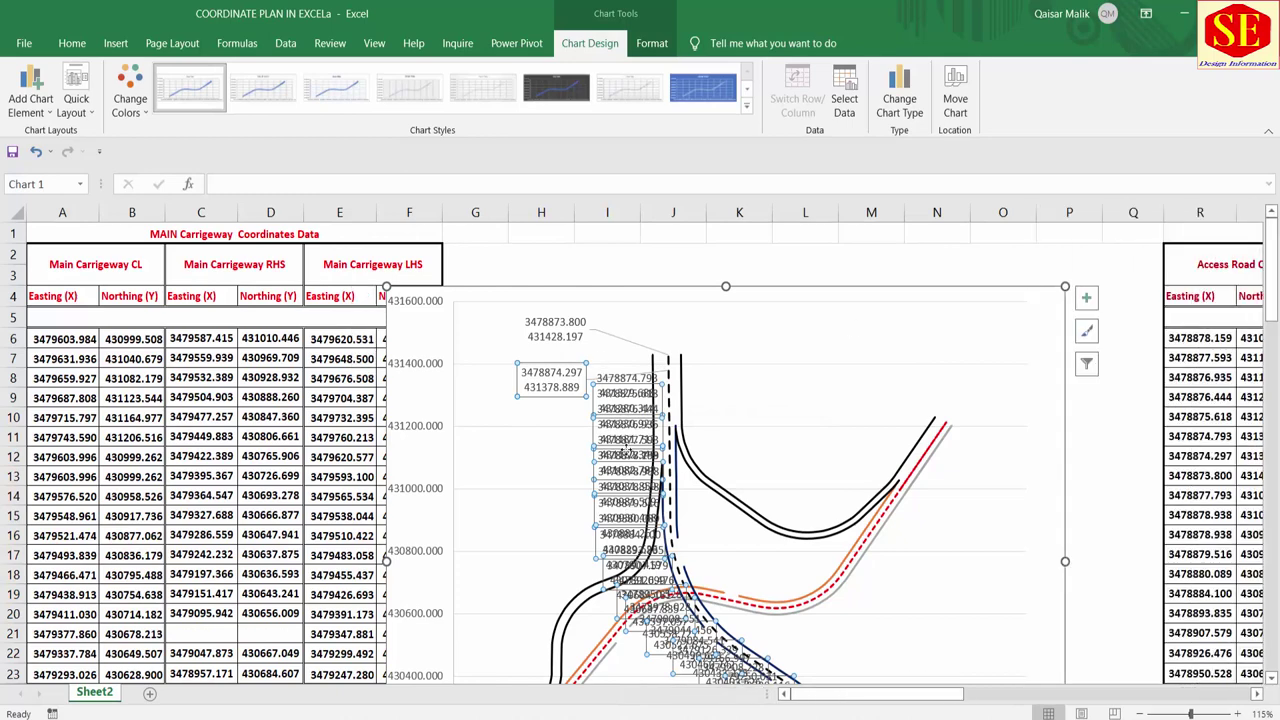
Step: Set the R2 CL labels to font size 5 in green
{"action": "left_click", "coordinate": [72, 43]}
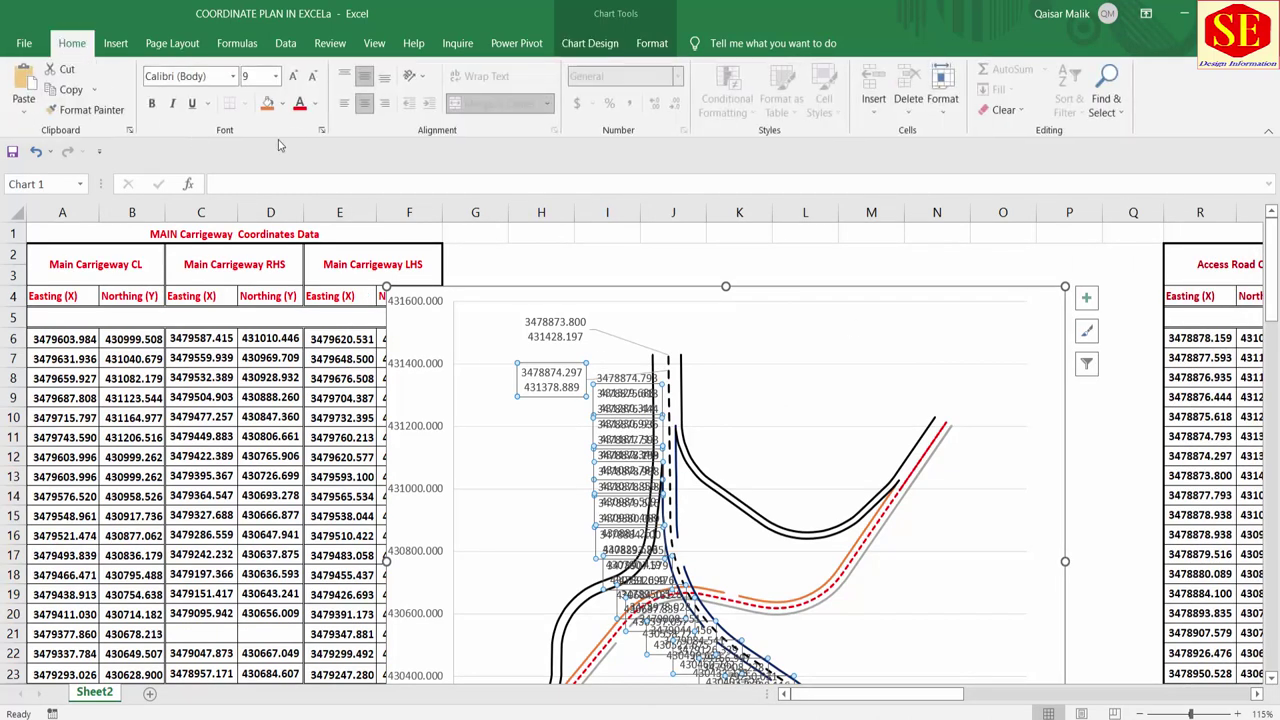
{"action": "left_click", "coordinate": [313, 78]}
{"action": "left_click", "coordinate": [313, 77]}
{"action": "left_click", "coordinate": [313, 77]}
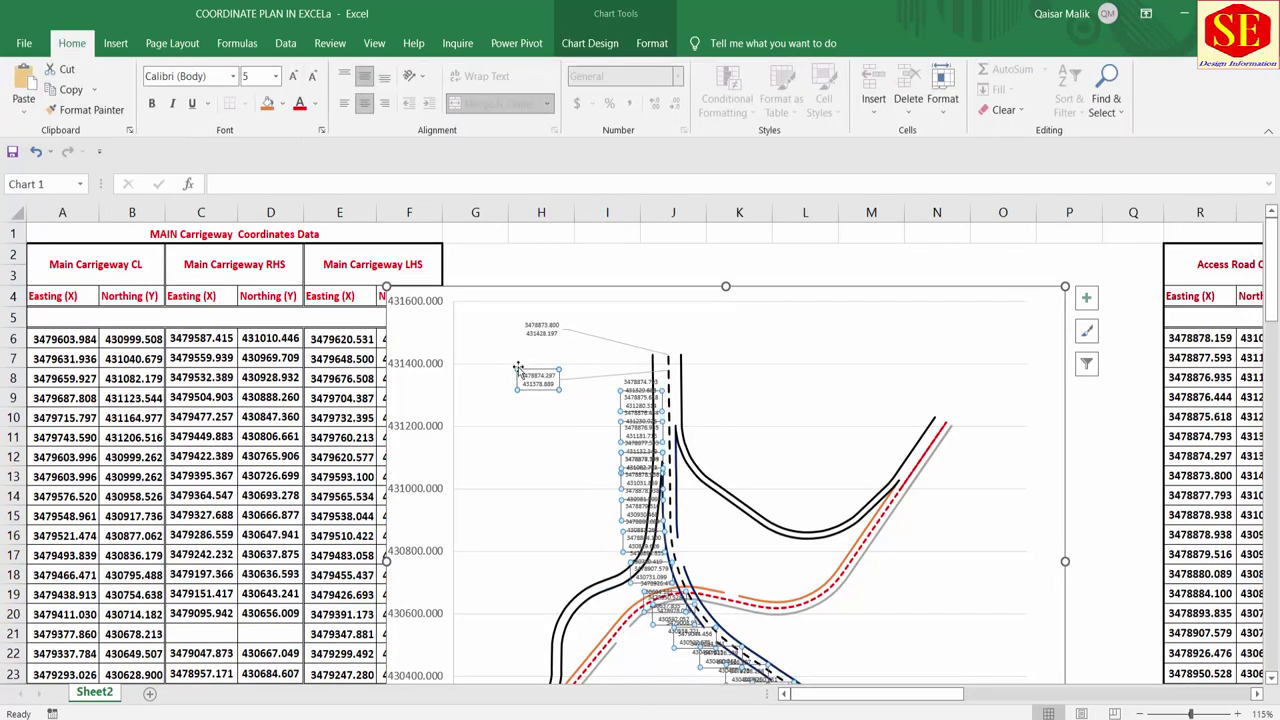
{"action": "left_click", "coordinate": [299, 103]}
{"action": "left_click", "coordinate": [314, 103]}
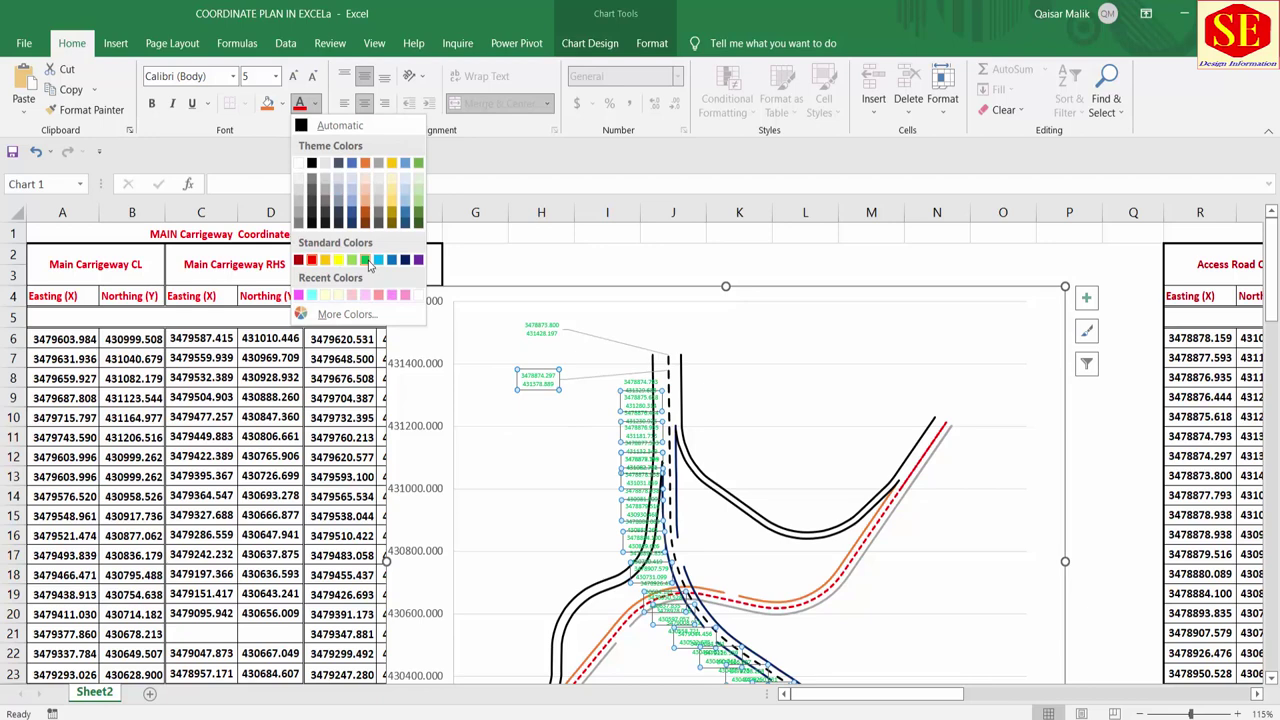
{"action": "left_click", "coordinate": [366, 260]}
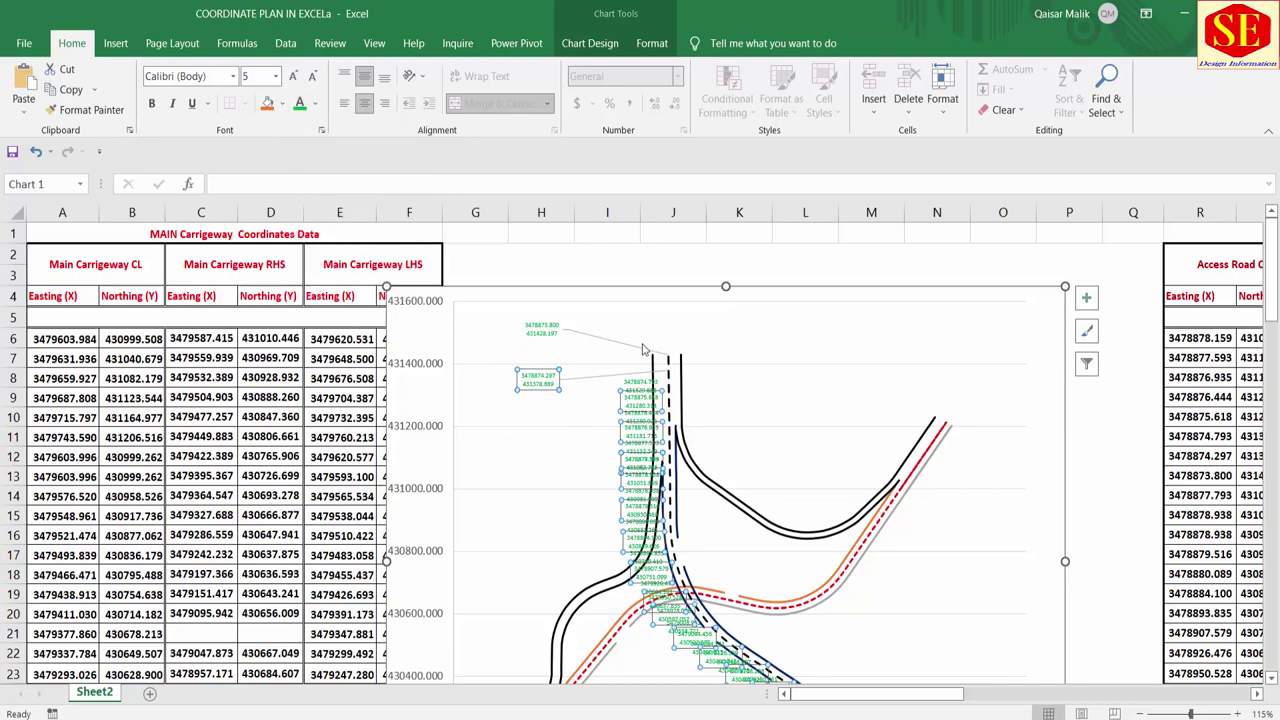
Step: Drag an overlapping green label left, clear of the others
{"action": "left_click", "coordinate": [641, 397]}
{"action": "left_click_drag", "start_coordinate": [641, 397], "coordinate": [577, 416]}
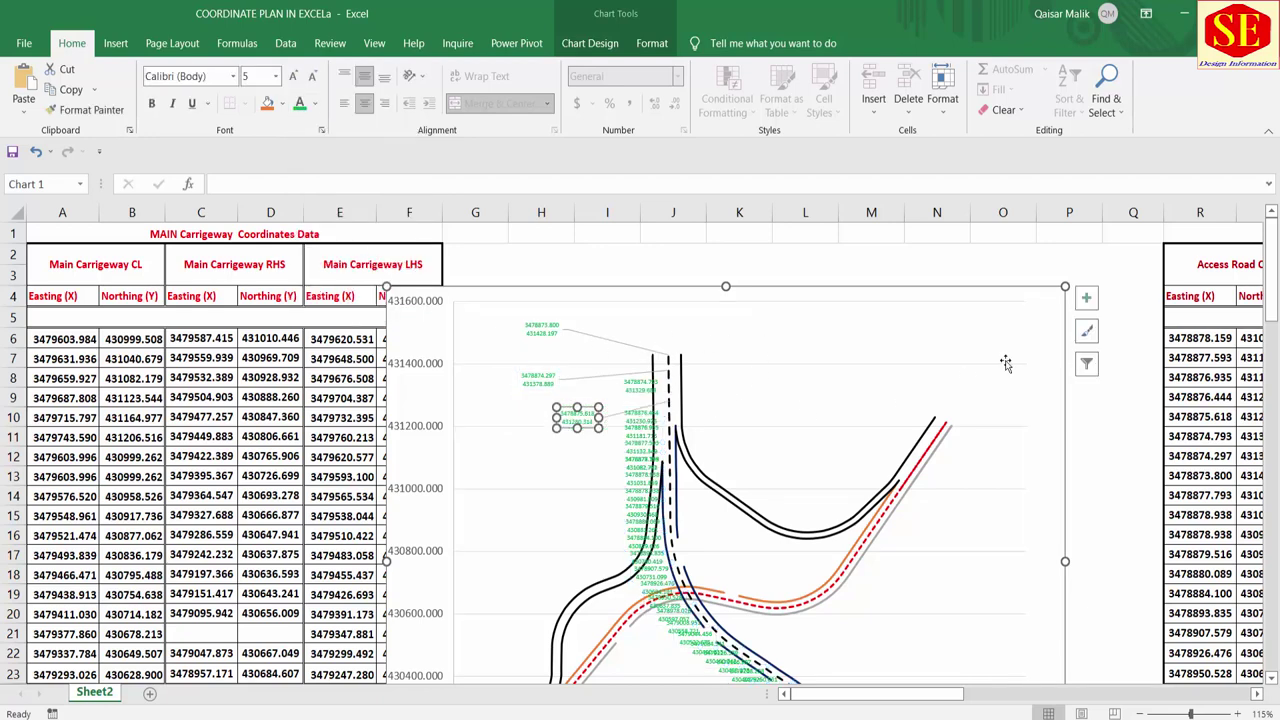
{"action": "left_click", "coordinate": [645, 387]}
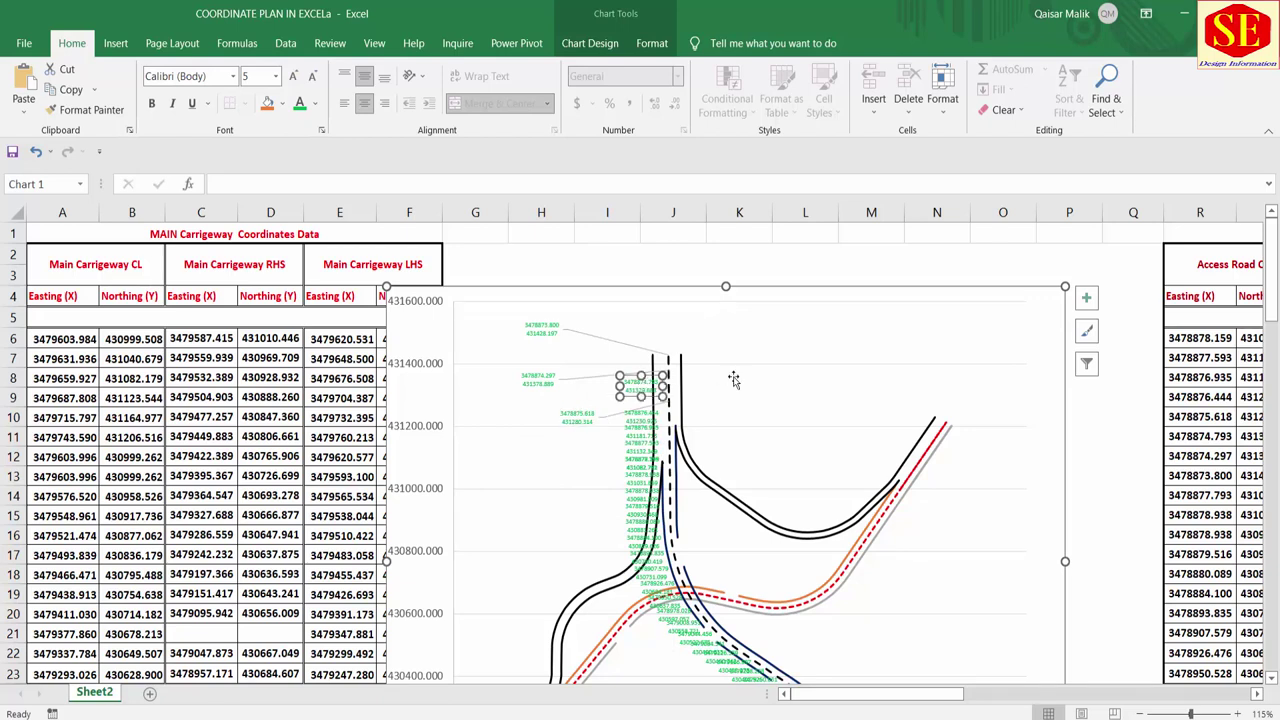
{"action": "left_click", "coordinate": [645, 478]}
{"action": "left_click", "coordinate": [641, 462]}
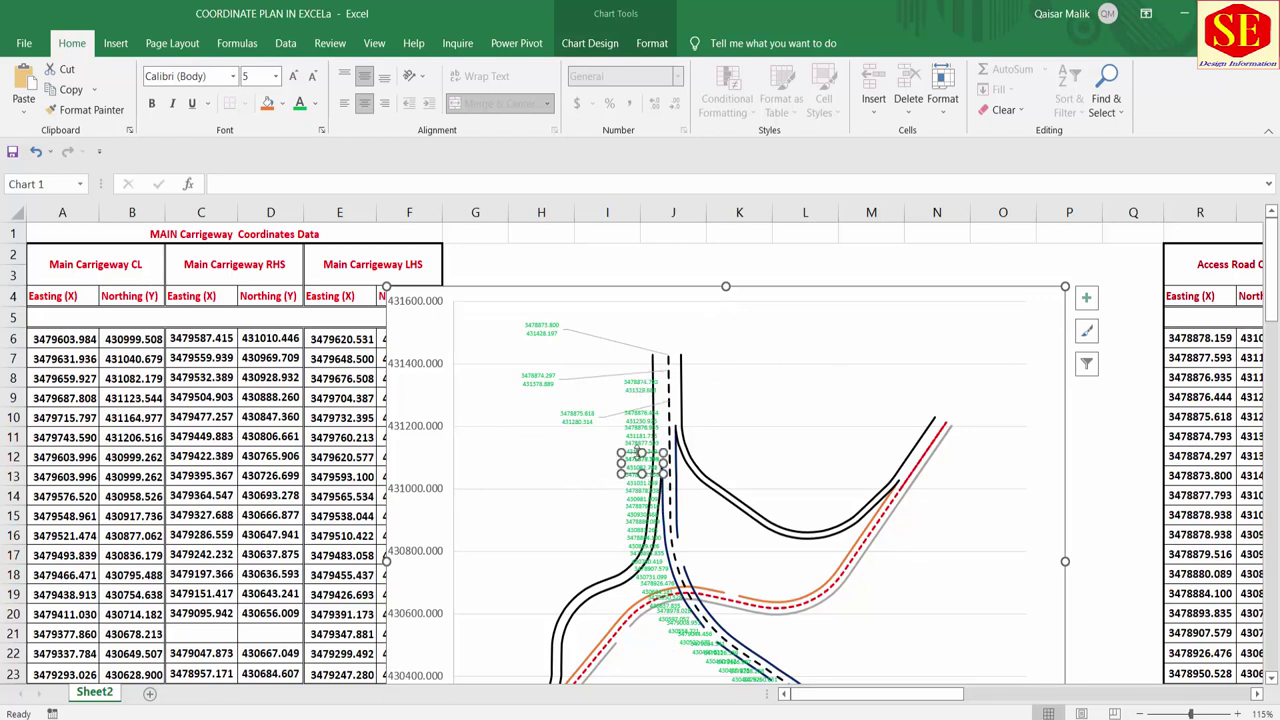
{"action": "left_click", "coordinate": [576, 420]}
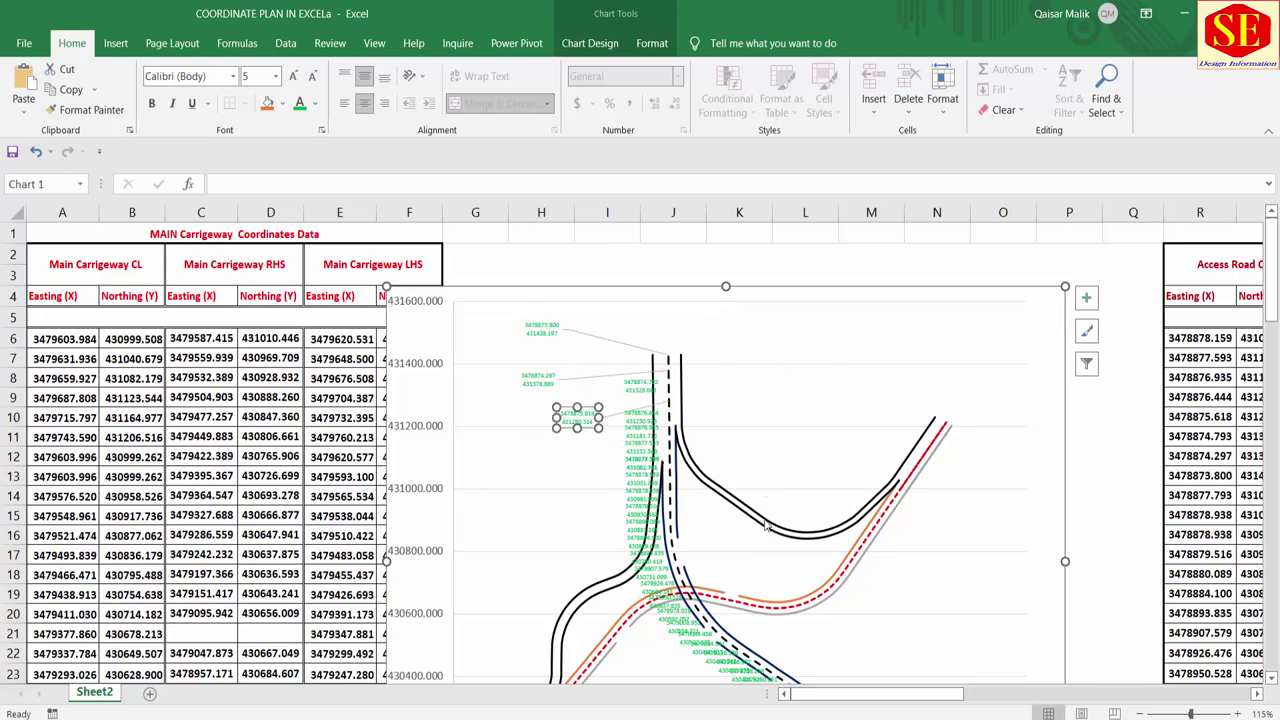
Step: Add data labels to the CL series and open their formatting options
{"action": "left_click", "coordinate": [886, 506]}
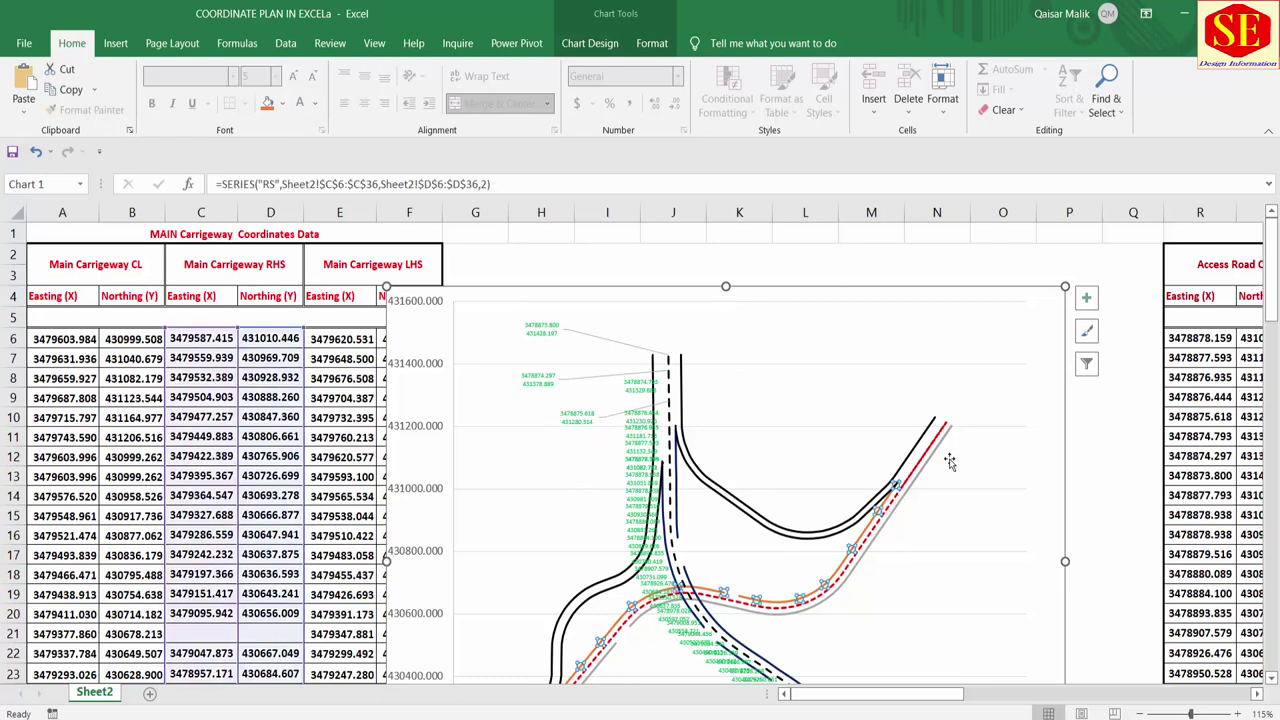
{"action": "left_click", "coordinate": [896, 494]}
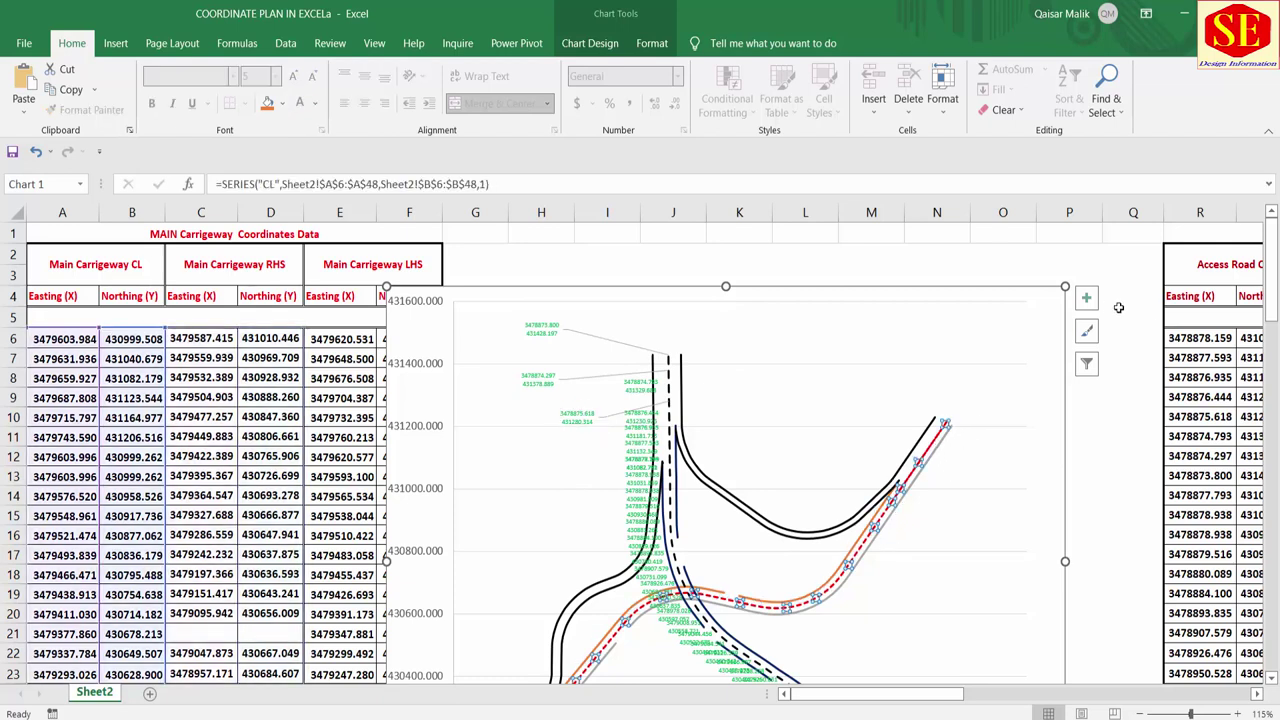
{"action": "left_click", "coordinate": [1086, 298]}
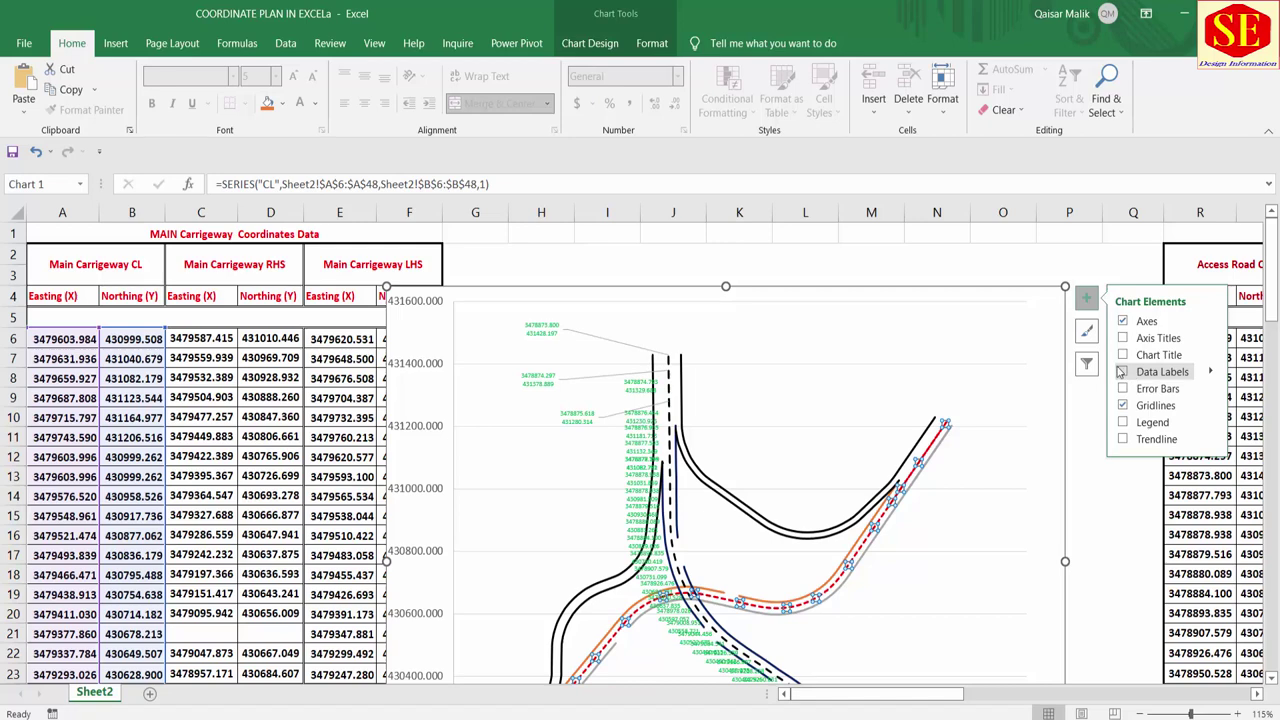
{"action": "left_click", "coordinate": [1122, 371]}
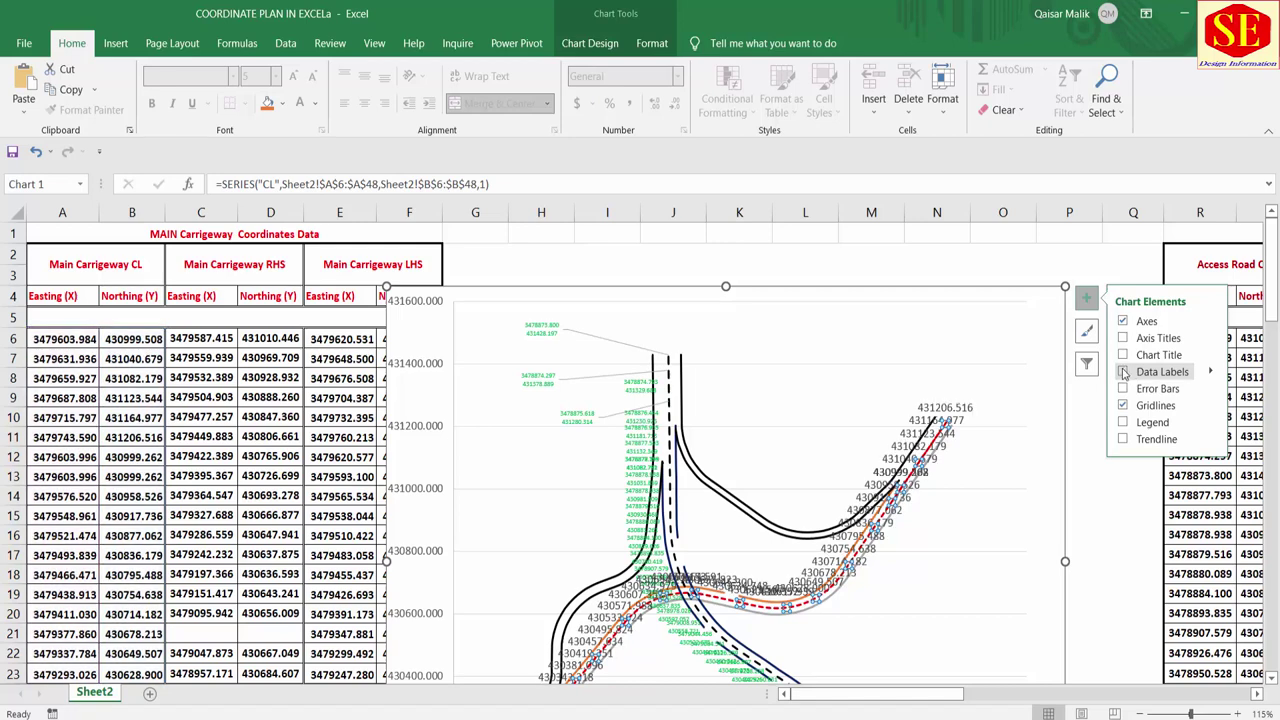
{"action": "double_click", "coordinate": [933, 410]}
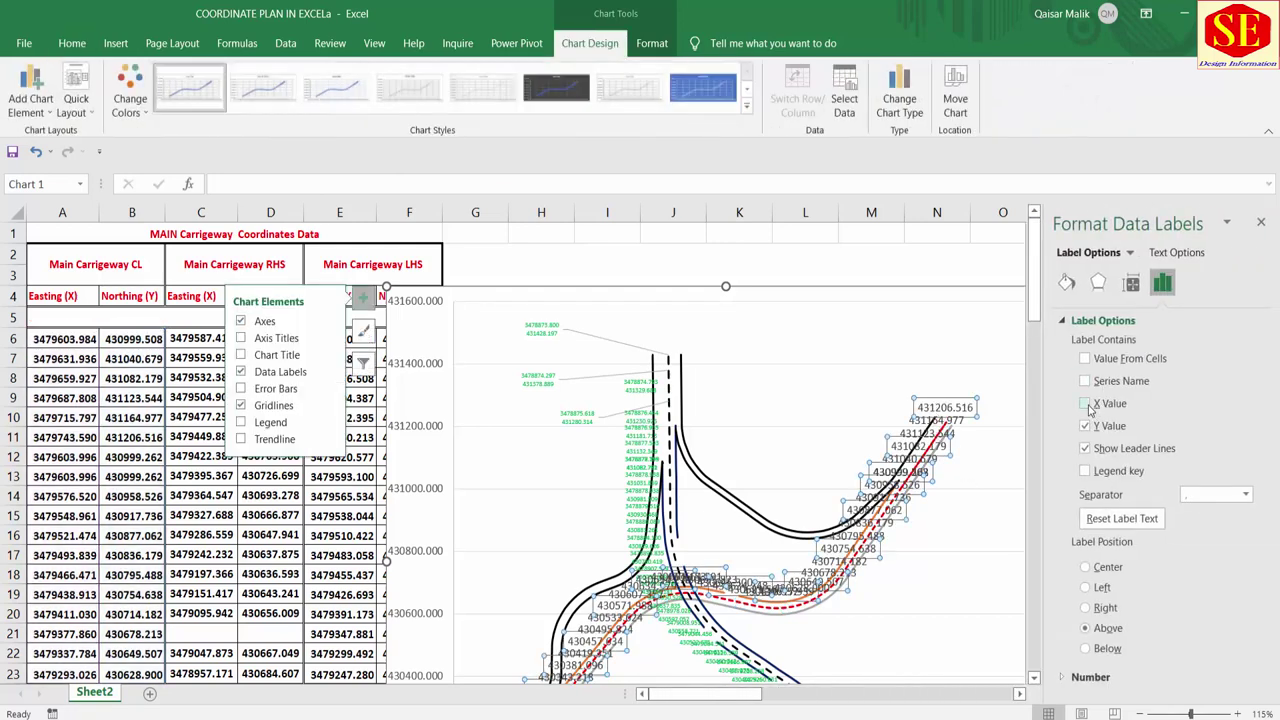
Step: Give CL labels X values, a (New Line) separator and Right position, then close the pane
{"action": "left_click", "coordinate": [1086, 404]}
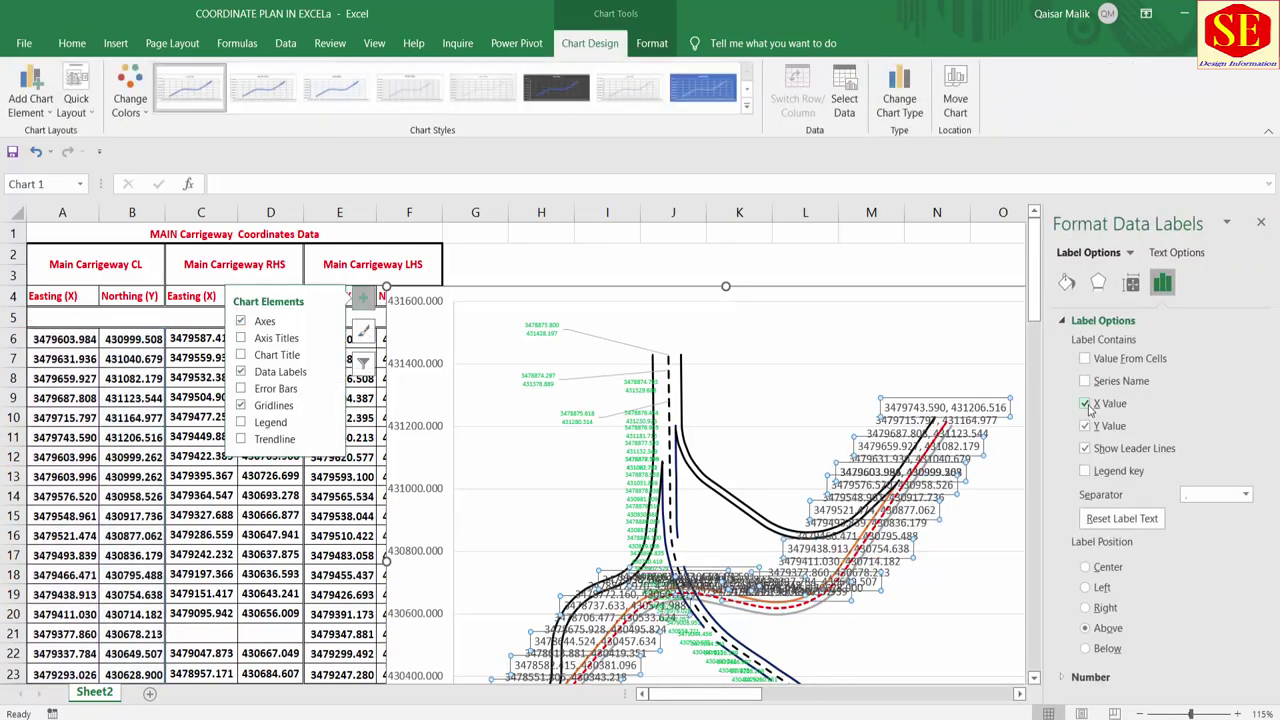
{"action": "left_click", "coordinate": [1246, 494]}
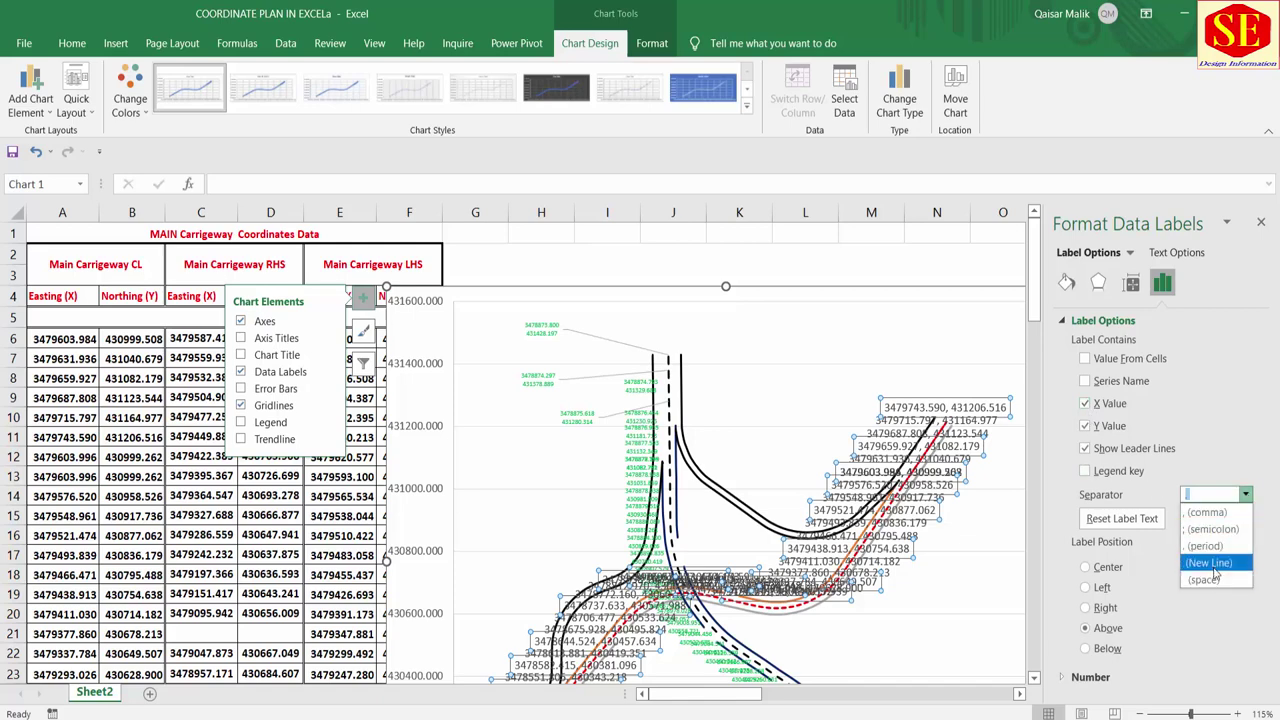
{"action": "left_click", "coordinate": [1210, 563]}
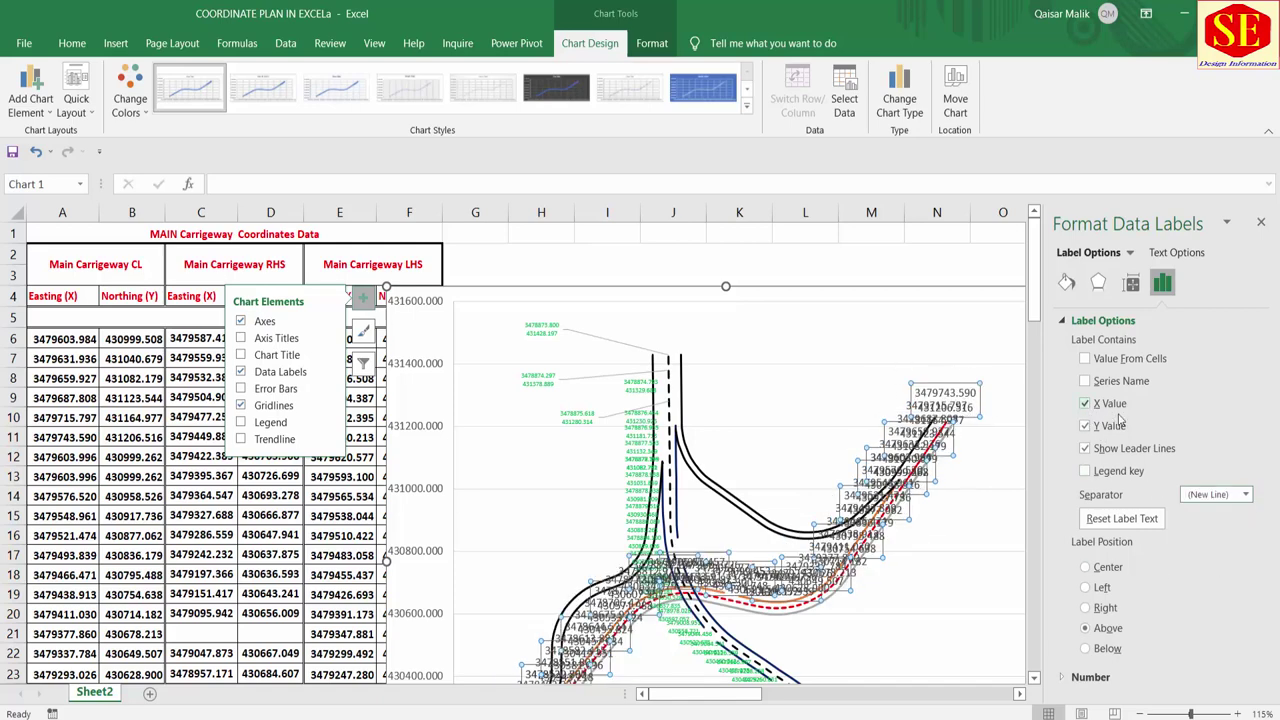
{"action": "left_click", "coordinate": [1110, 567]}
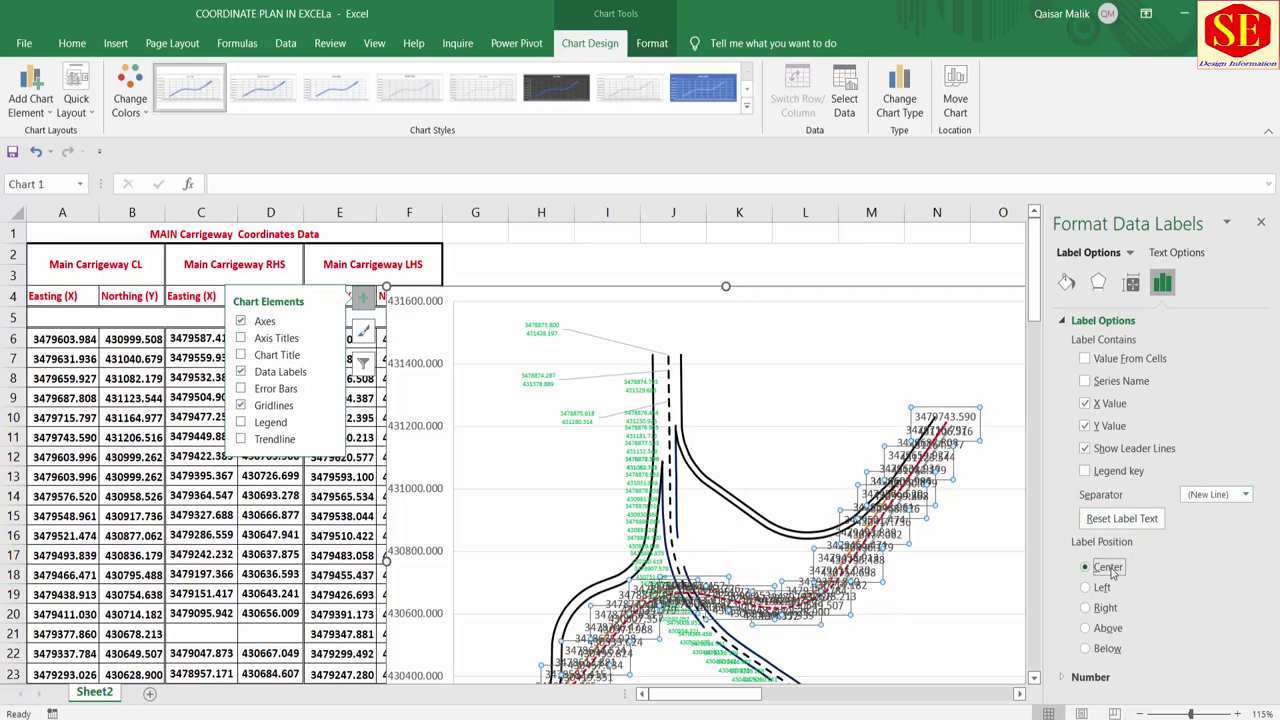
{"action": "left_click", "coordinate": [1104, 587]}
{"action": "left_click", "coordinate": [1105, 607]}
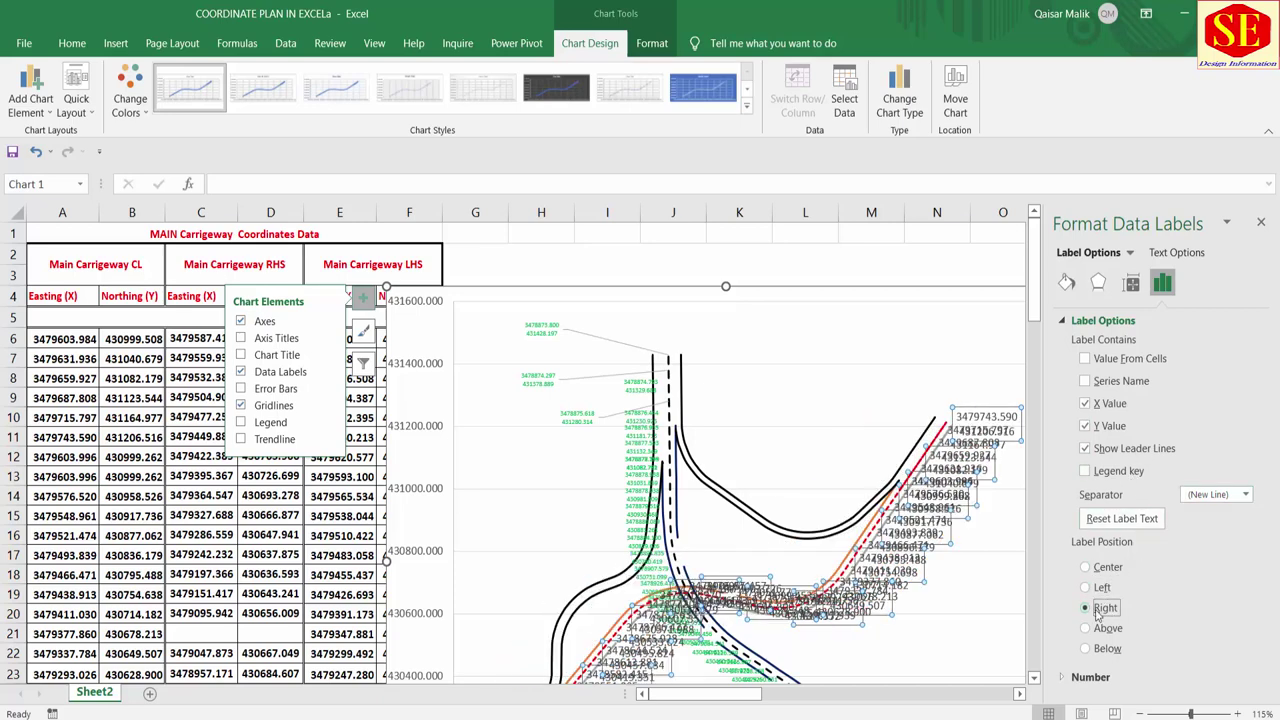
{"action": "left_click", "coordinate": [1261, 225]}
Step: Shrink the CL labels to font size 5 and give them a new font colour
{"action": "left_click", "coordinate": [86, 50]}
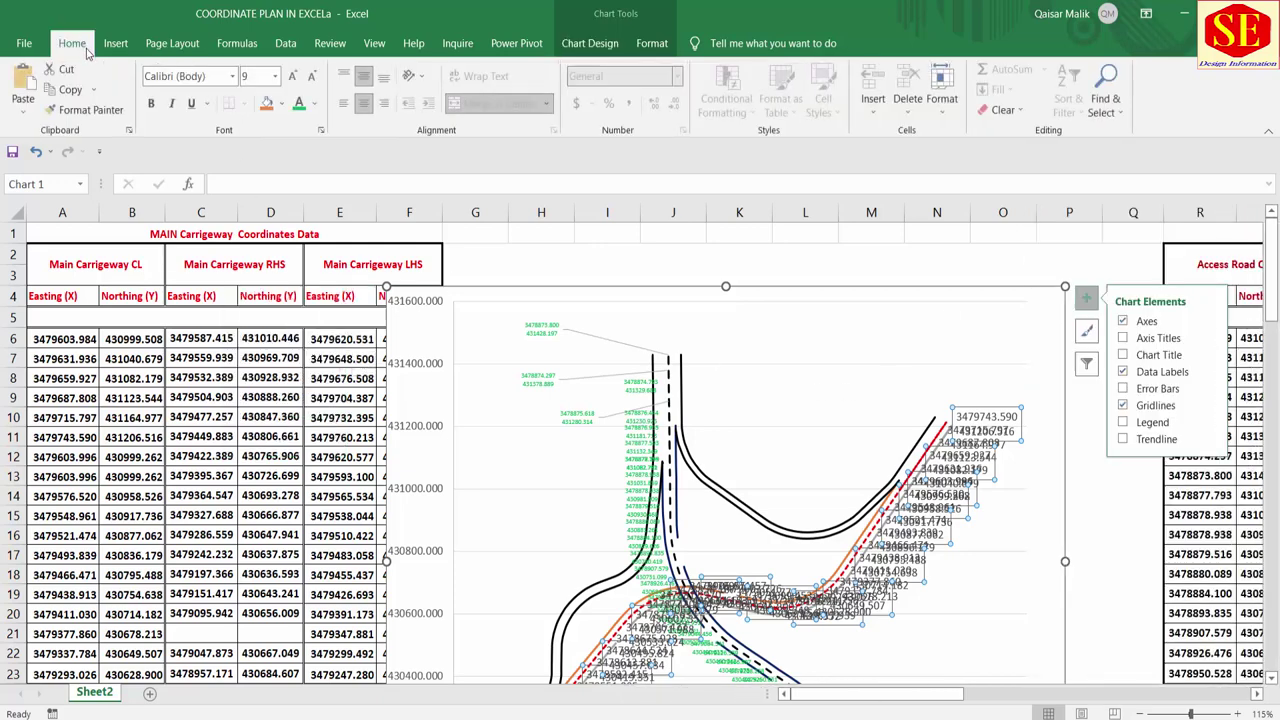
{"action": "left_click", "coordinate": [313, 79]}
{"action": "left_click", "coordinate": [313, 79]}
{"action": "left_click", "coordinate": [313, 79]}
{"action": "left_click", "coordinate": [313, 79]}
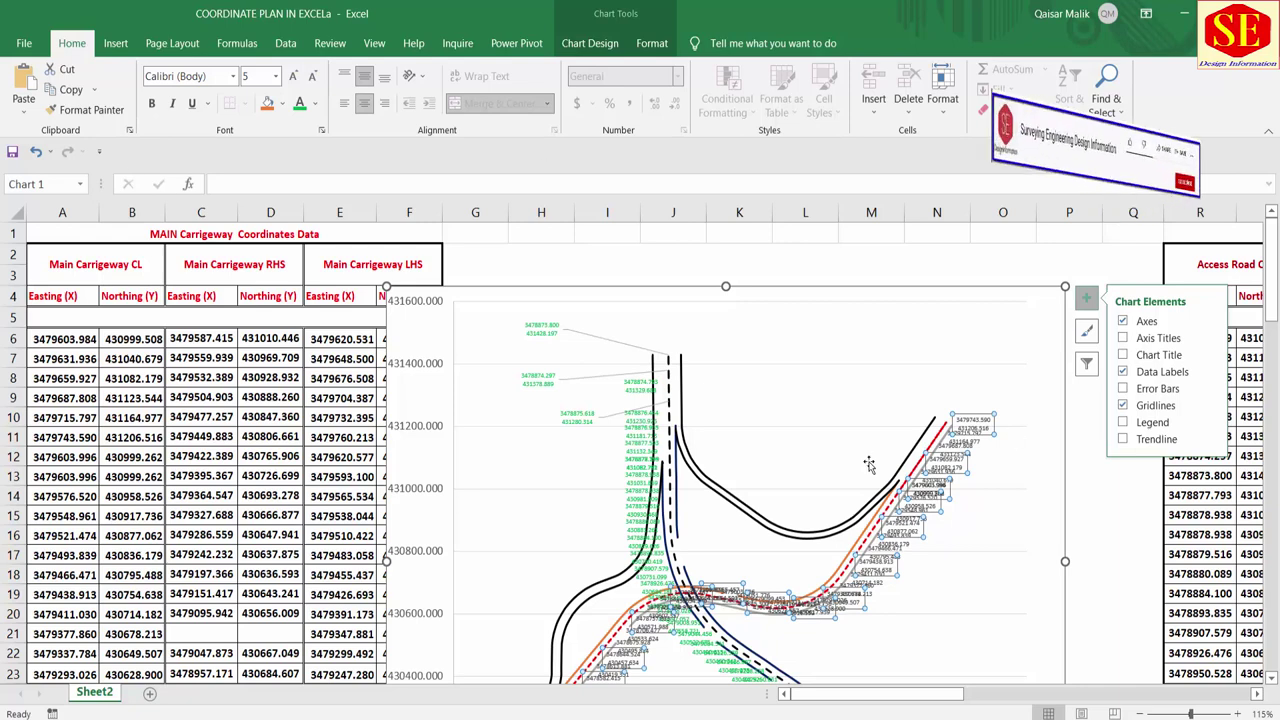
{"action": "left_click", "coordinate": [315, 103]}
{"action": "left_click", "coordinate": [311, 259]}
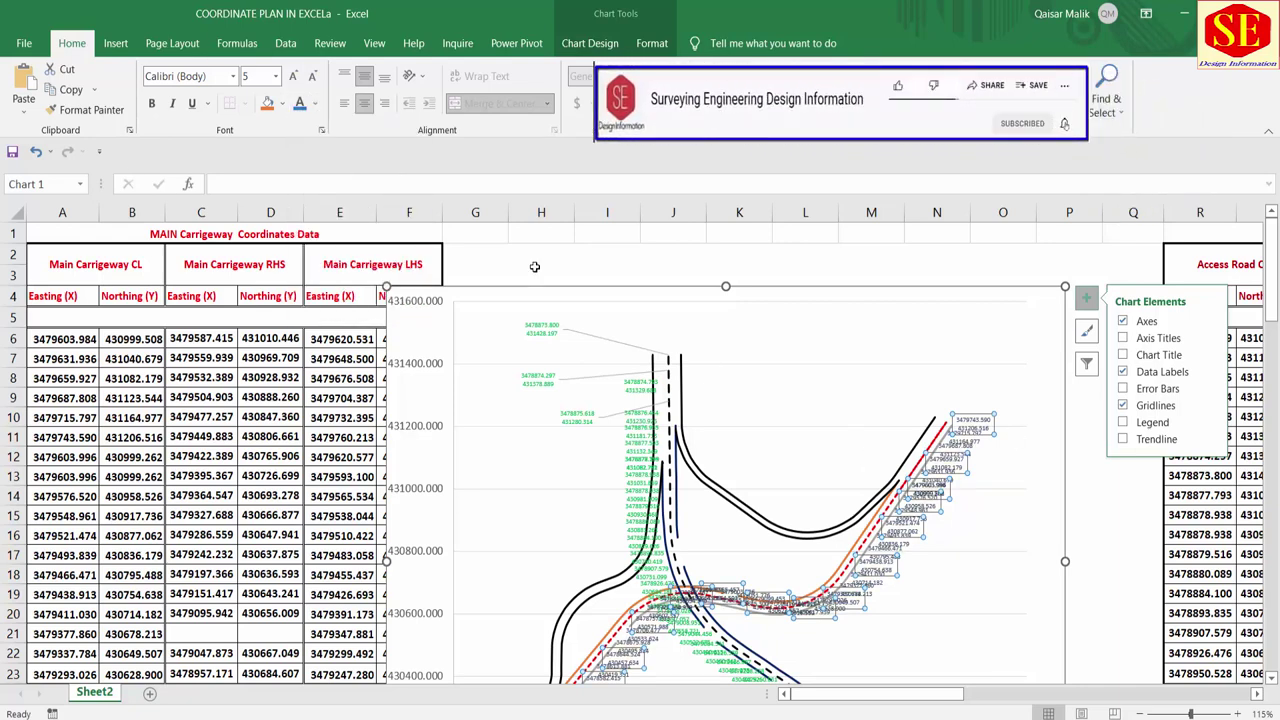
Step: Stretch the chart out left and right, up to row 1, and further down
{"action": "left_click", "coordinate": [920, 257]}
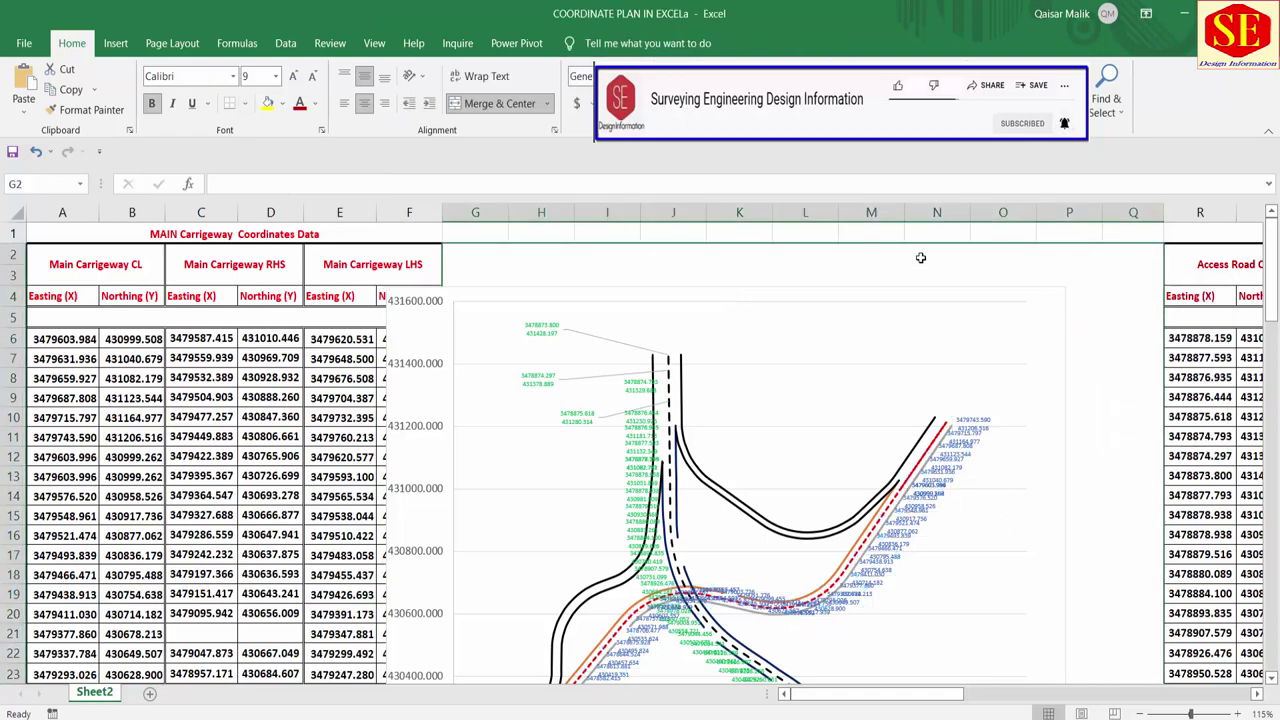
{"action": "scroll", "coordinate": [573, 413], "scroll_direction": "down", "scroll_amount": 1}
{"action": "scroll", "coordinate": [573, 413], "scroll_direction": "down", "scroll_amount": 2}
{"action": "left_click", "coordinate": [1050, 455]}
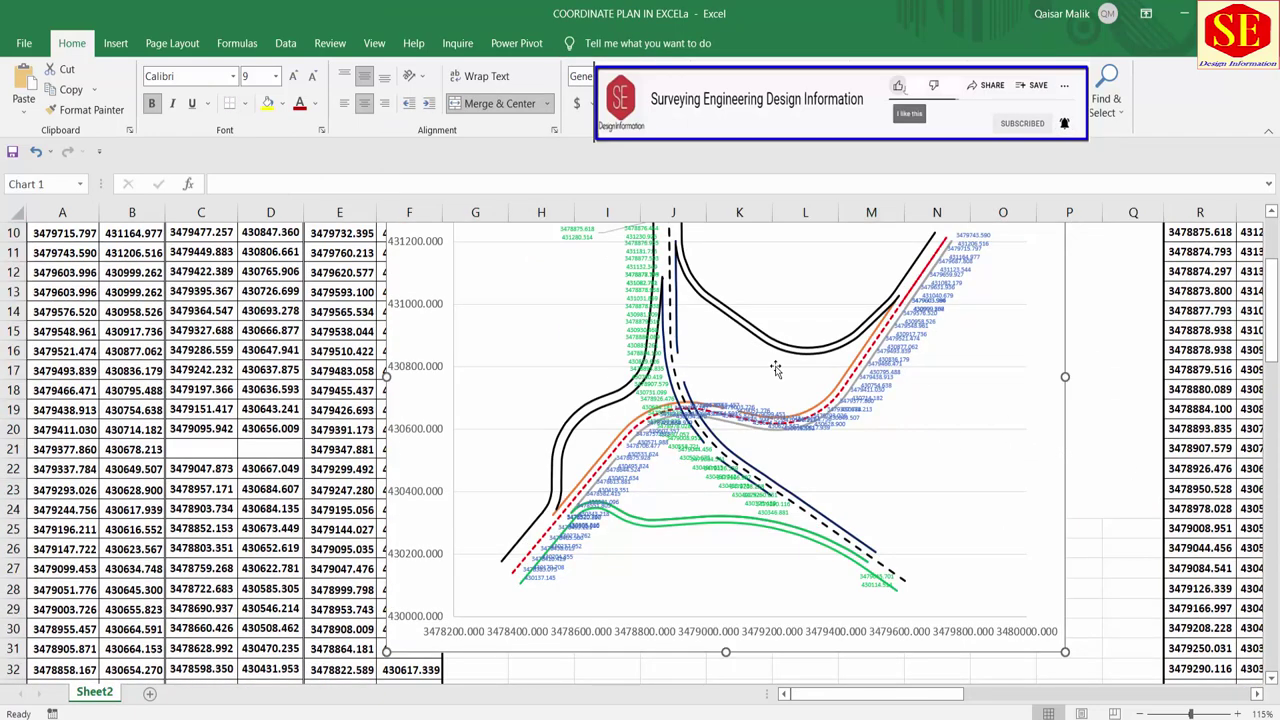
{"action": "scroll", "coordinate": [1068, 440], "scroll_direction": "up", "scroll_amount": 1}
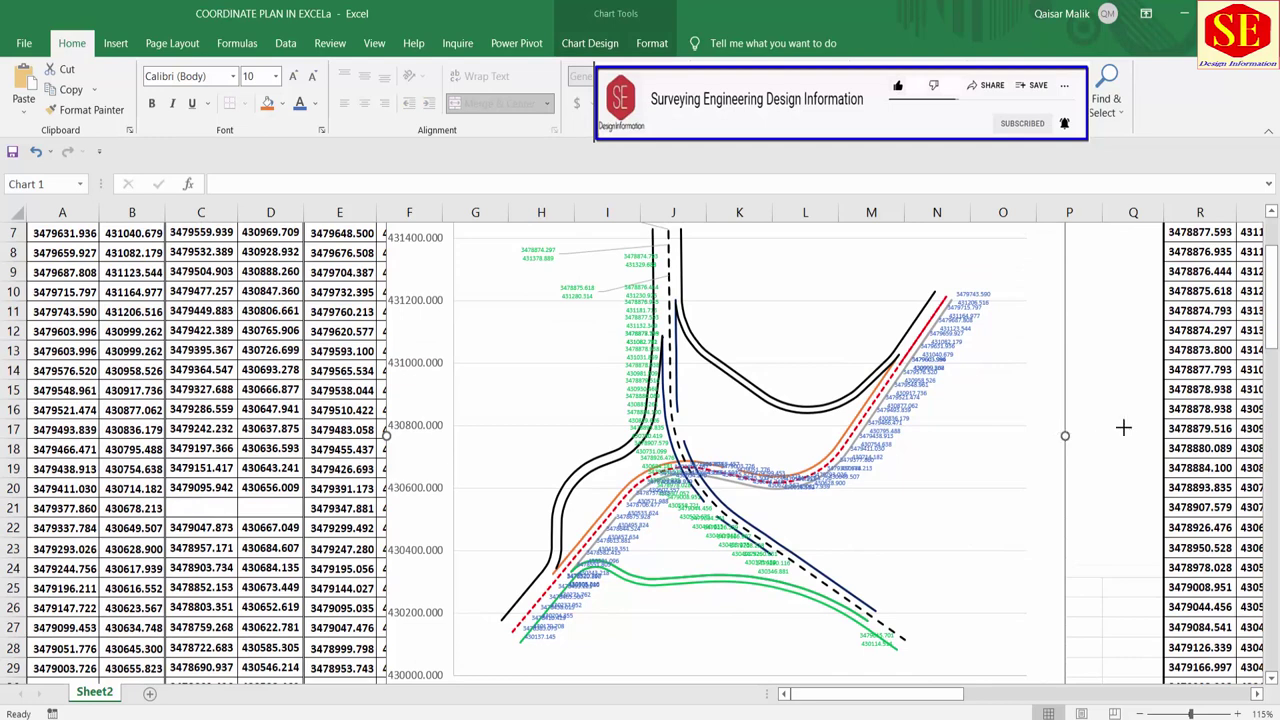
{"action": "left_click_drag", "start_coordinate": [1064, 435], "coordinate": [1257, 435]}
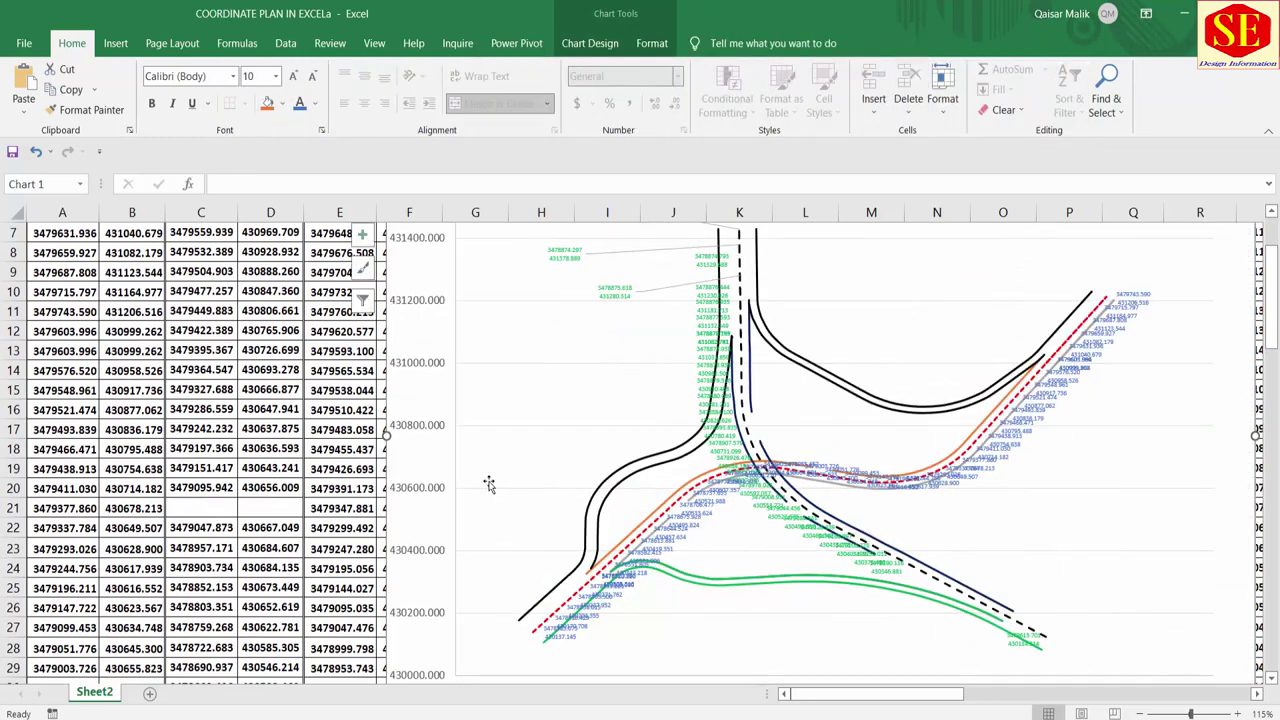
{"action": "left_click_drag", "start_coordinate": [390, 435], "coordinate": [24, 442]}
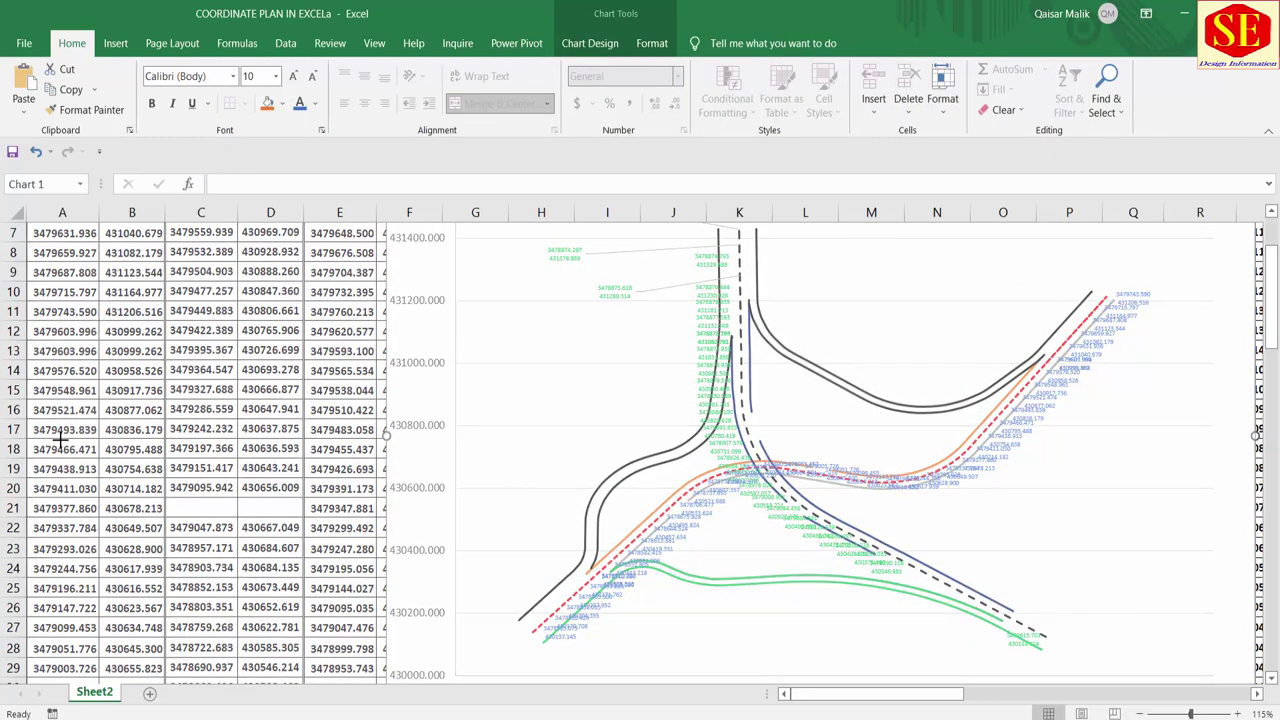
{"action": "scroll", "coordinate": [760, 455], "scroll_direction": "up", "scroll_amount": 2}
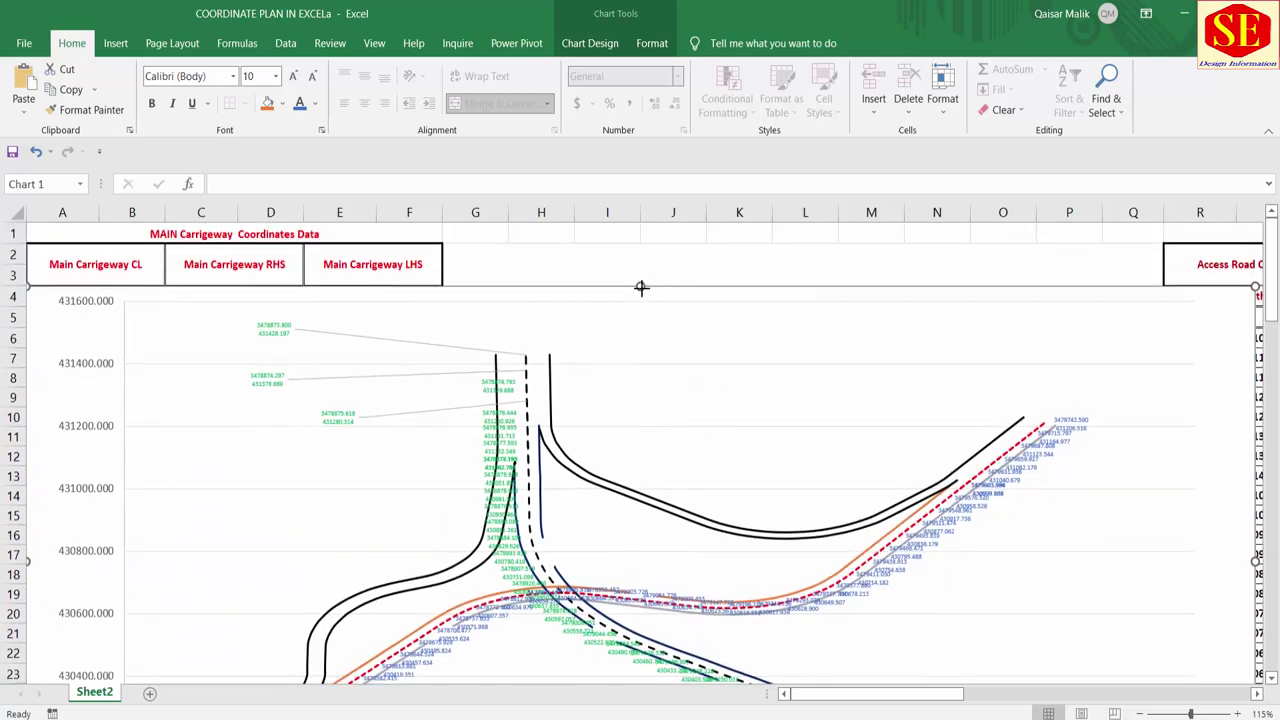
{"action": "left_click_drag", "start_coordinate": [640, 286], "coordinate": [634, 236]}
{"action": "scroll", "coordinate": [640, 480], "scroll_direction": "down", "scroll_amount": 3}
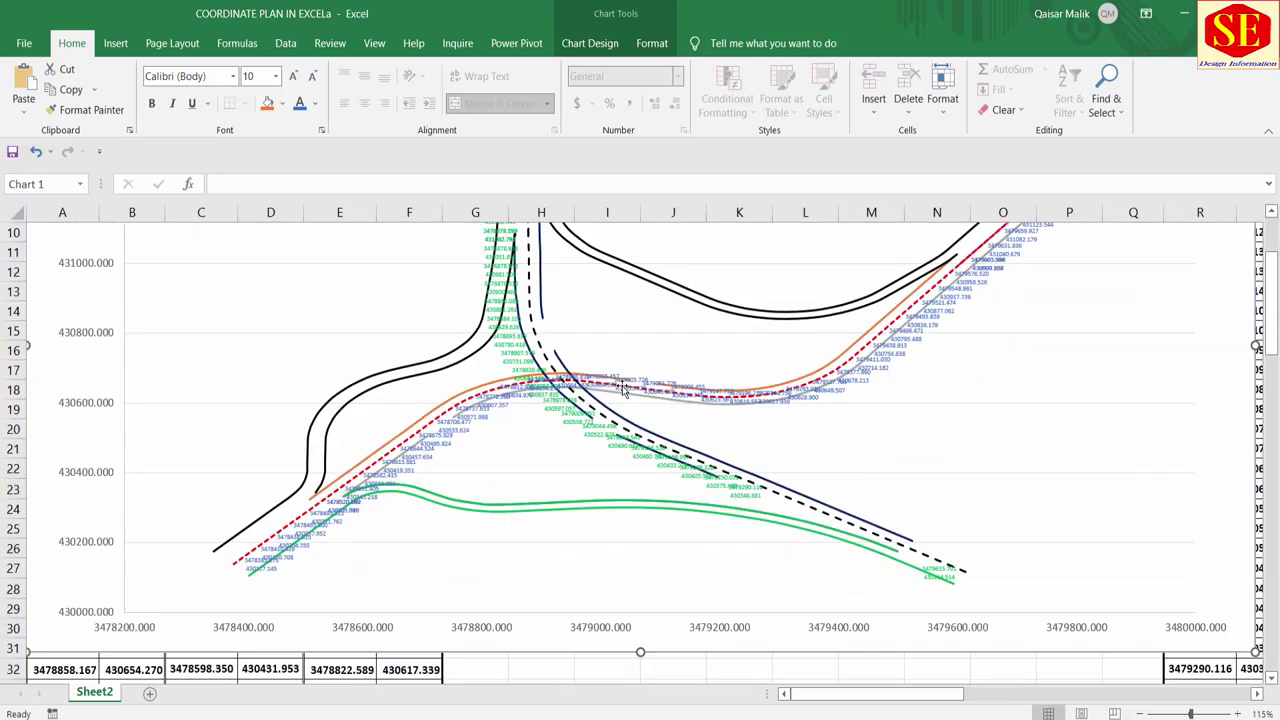
{"action": "left_click_drag", "start_coordinate": [640, 651], "coordinate": [640, 680]}
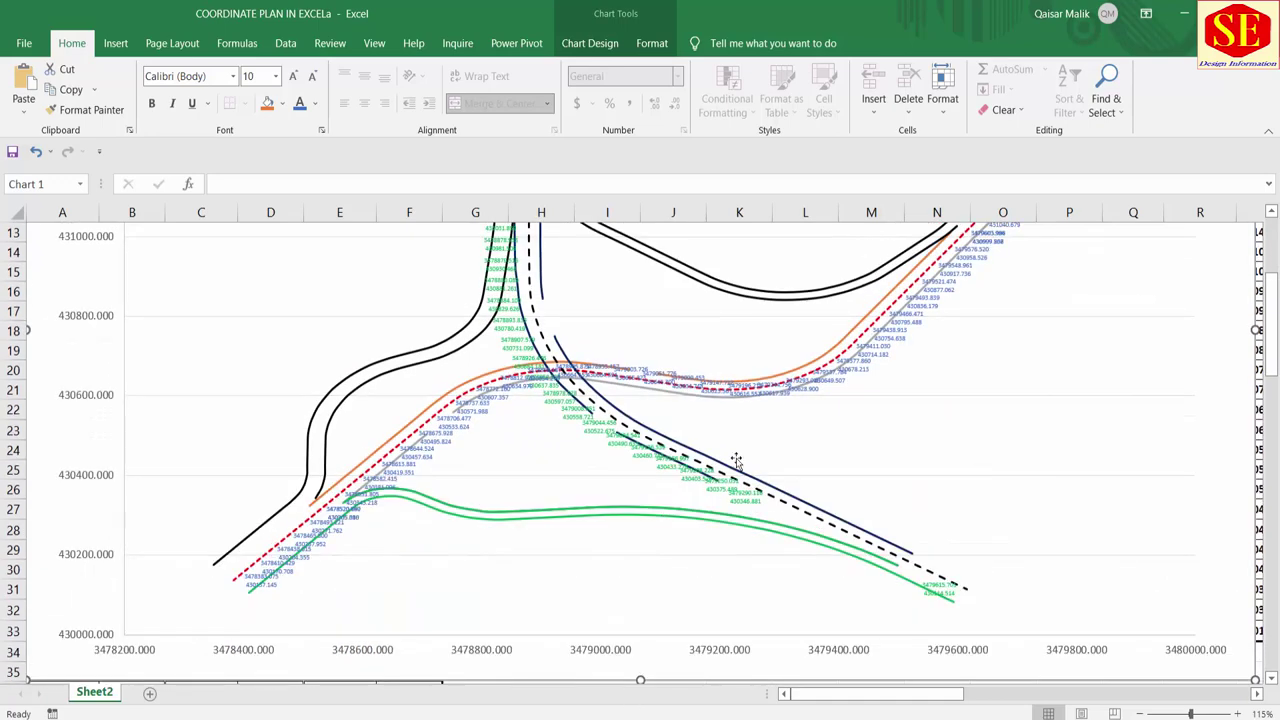
{"action": "scroll", "coordinate": [736, 460], "scroll_direction": "up", "scroll_amount": 2}
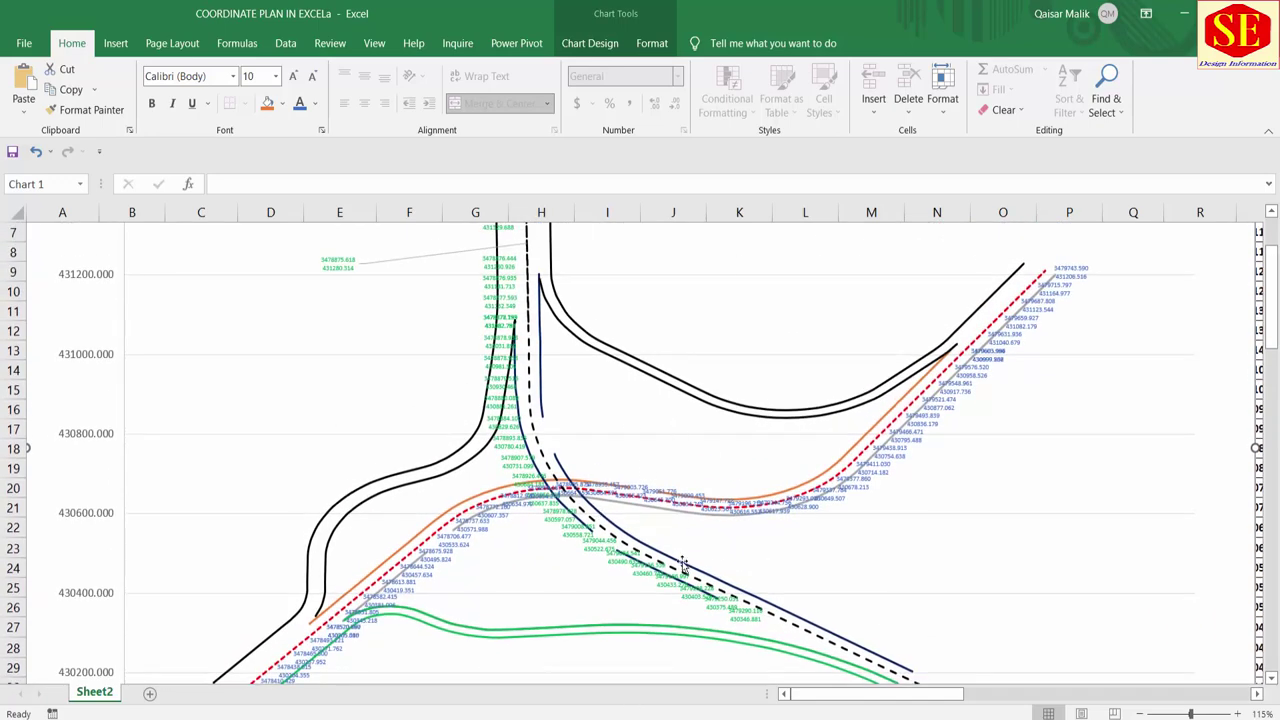
Step: Drag two green and two blue coordinate labels to clear spots with leader lines
{"action": "left_click", "coordinate": [490, 264]}
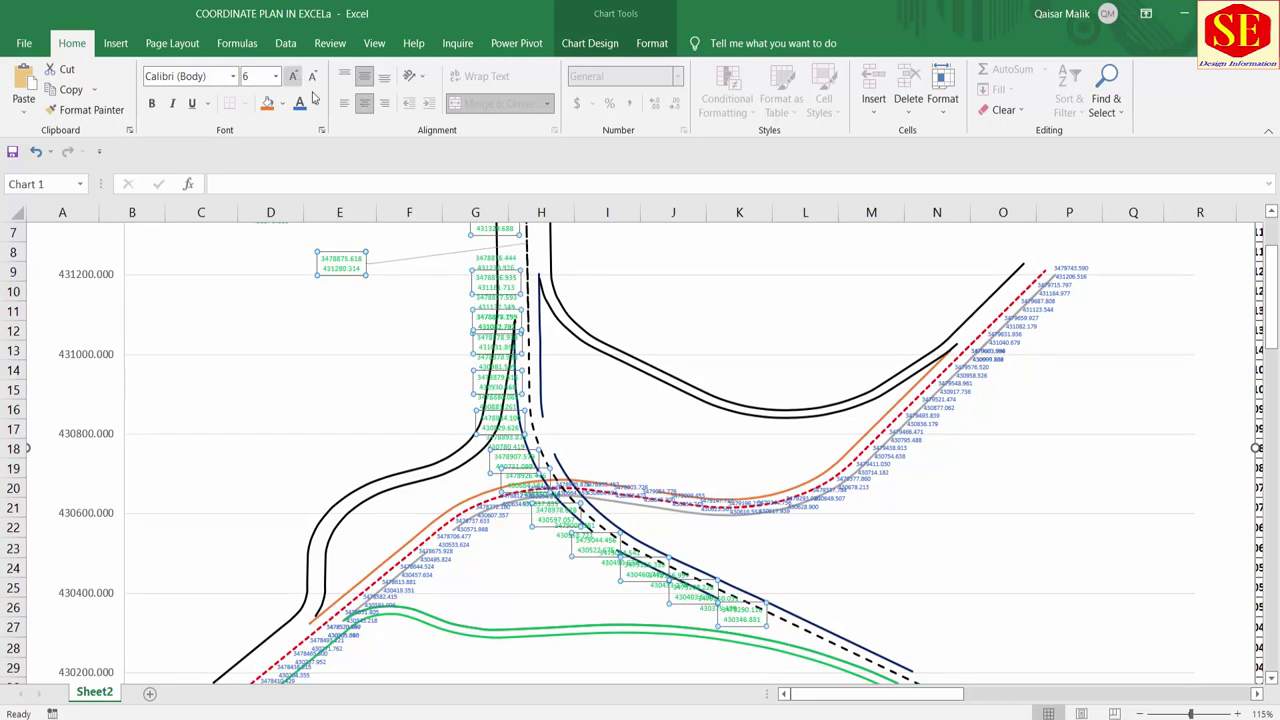
{"action": "left_click", "coordinate": [488, 284]}
{"action": "left_click_drag", "start_coordinate": [488, 284], "coordinate": [427, 333]}
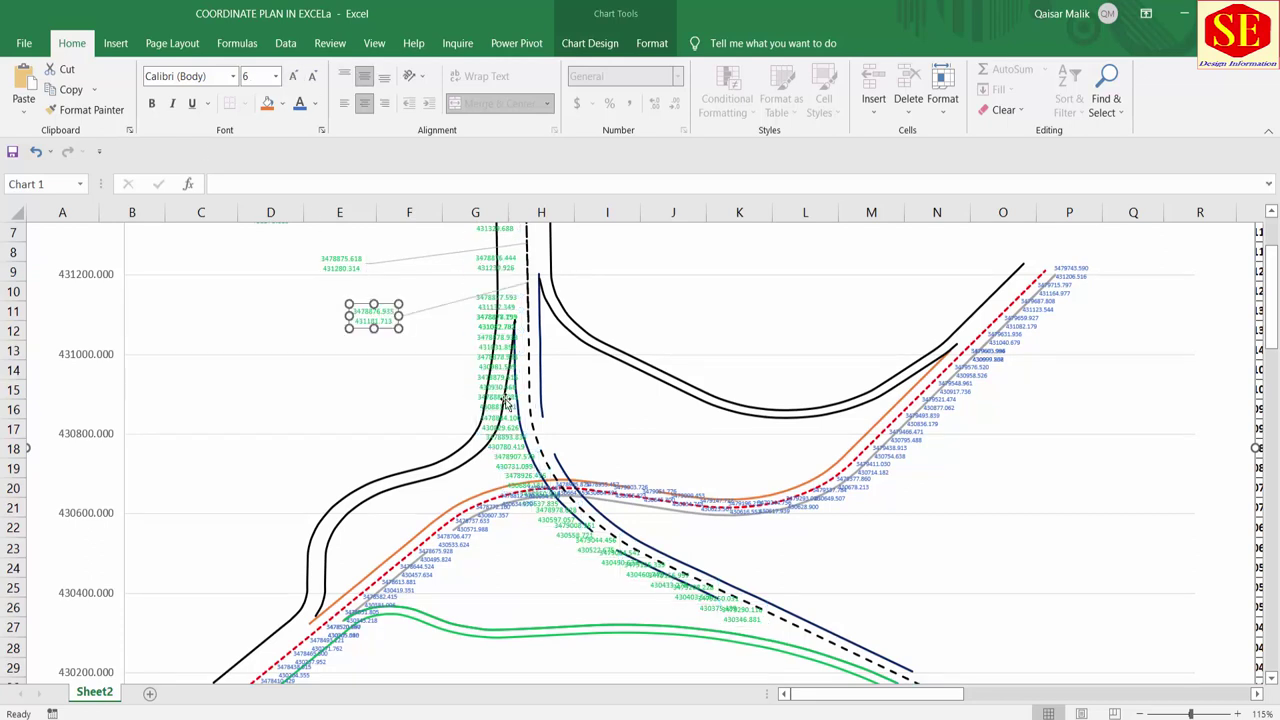
{"action": "left_click_drag", "start_coordinate": [505, 400], "coordinate": [355, 440]}
{"action": "left_click", "coordinate": [716, 506]}
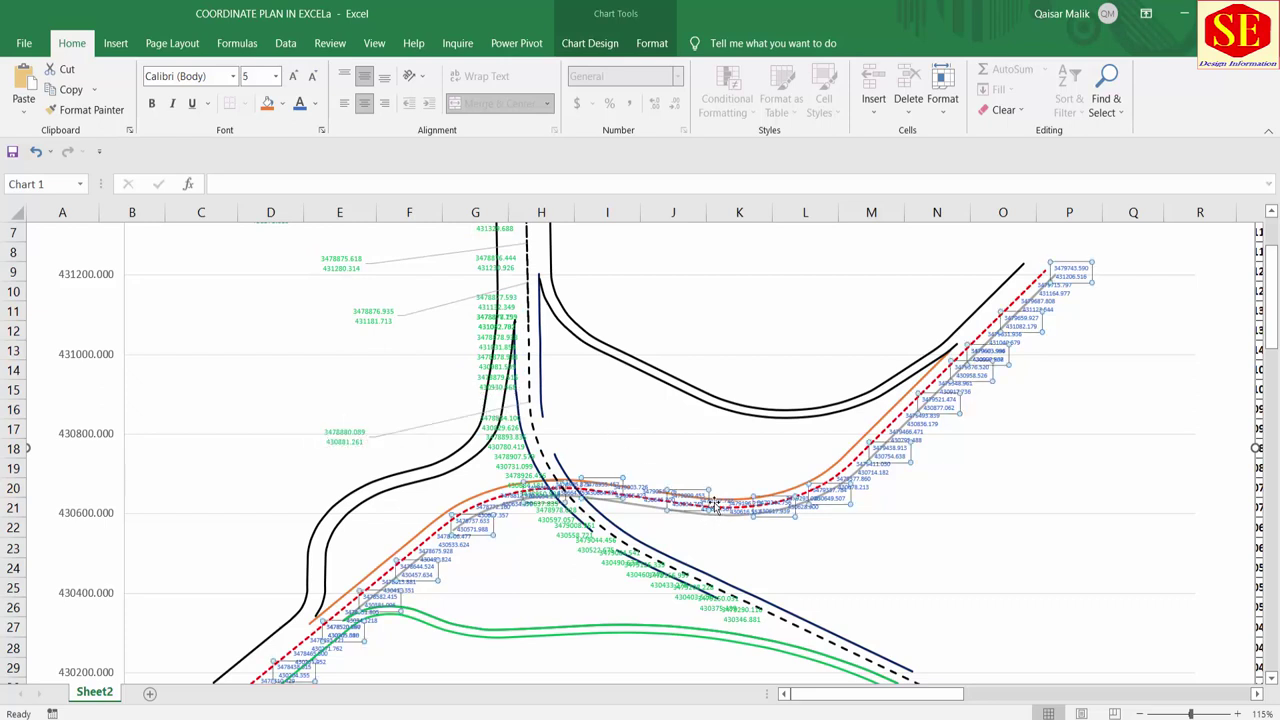
{"action": "left_click_drag", "start_coordinate": [690, 482], "coordinate": [686, 452]}
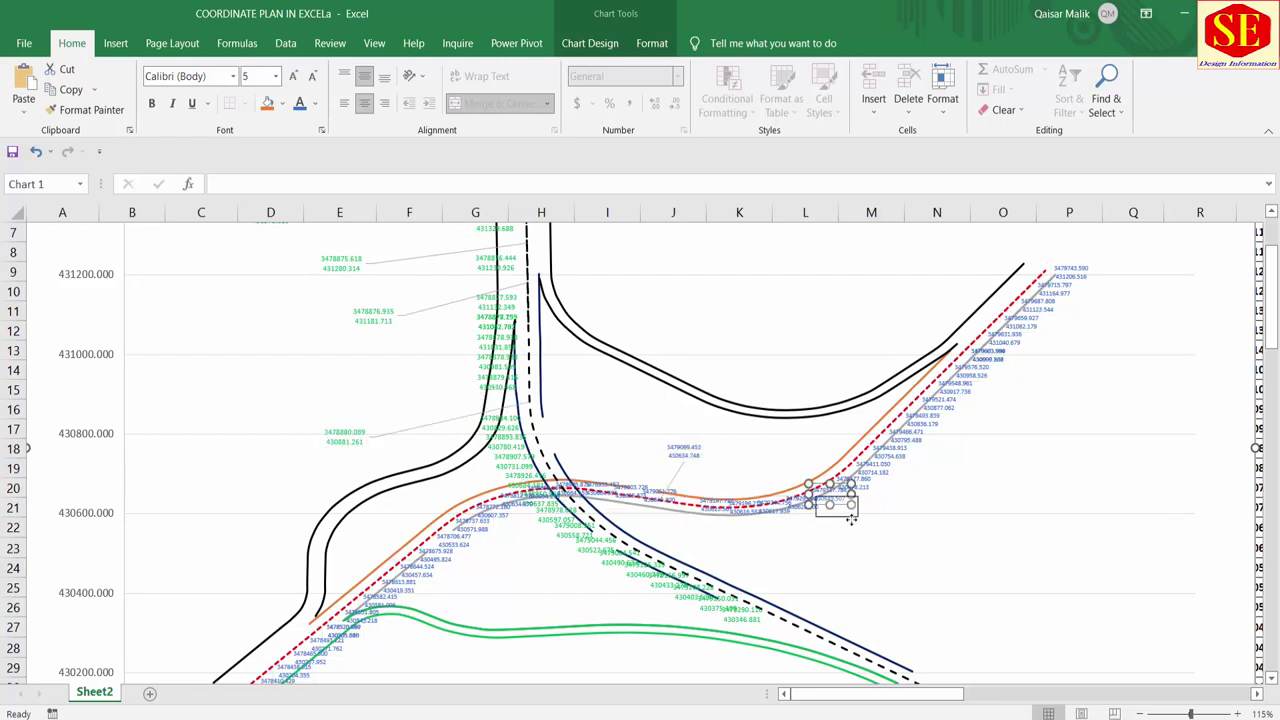
{"action": "left_click_drag", "start_coordinate": [830, 494], "coordinate": [851, 526]}
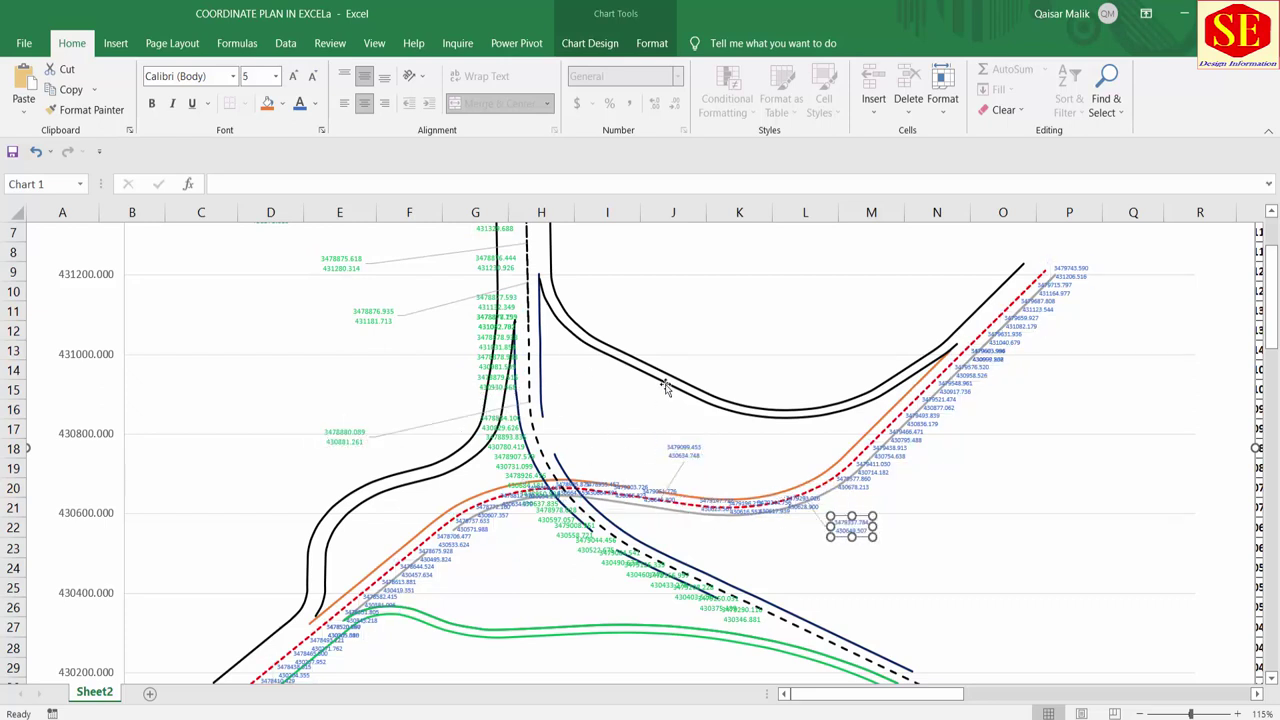
{"action": "scroll", "coordinate": [640, 354], "scroll_direction": "up", "scroll_amount": 1}
{"action": "scroll", "coordinate": [660, 329], "scroll_direction": "up", "scroll_amount": 1}
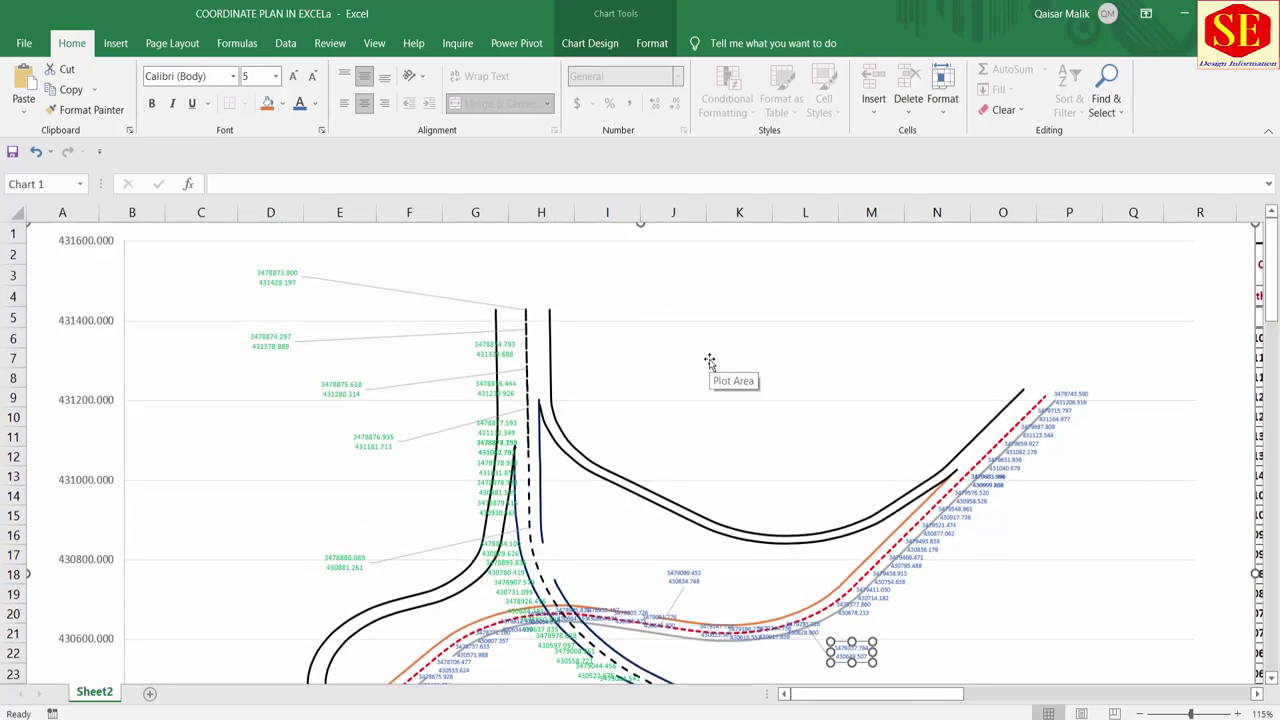
{"action": "scroll", "coordinate": [587, 478], "scroll_direction": "down", "scroll_amount": 2}
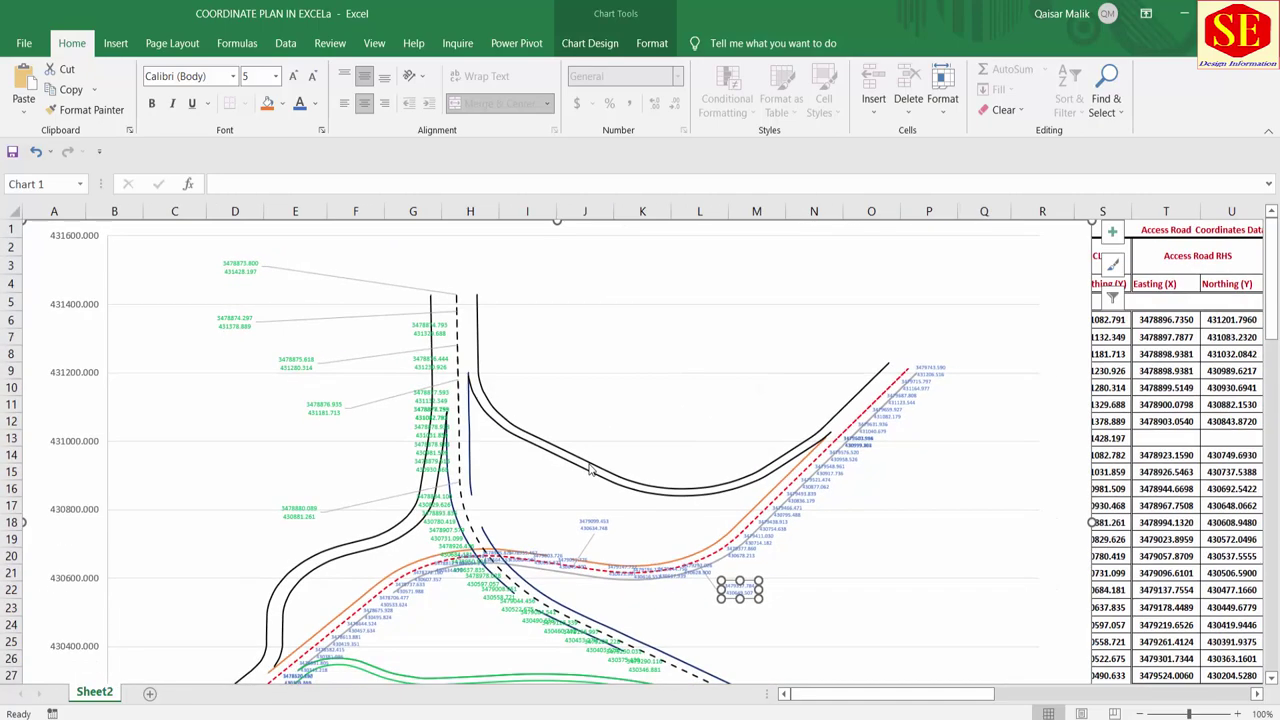
{"action": "scroll", "coordinate": [587, 478], "scroll_direction": "down", "scroll_amount": 1}
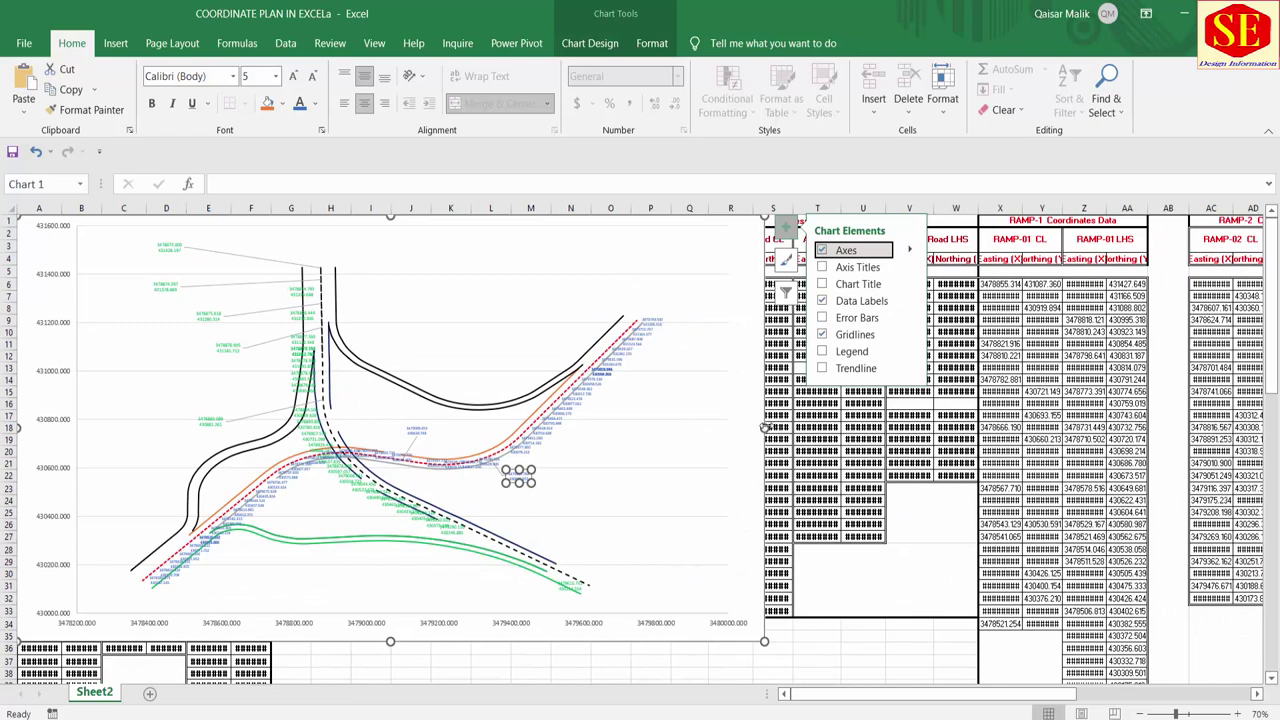
Step: Narrow the chart and check the Access Road CL easting values in the table beside it
{"action": "left_click_drag", "start_coordinate": [765, 428], "coordinate": [577, 428]}
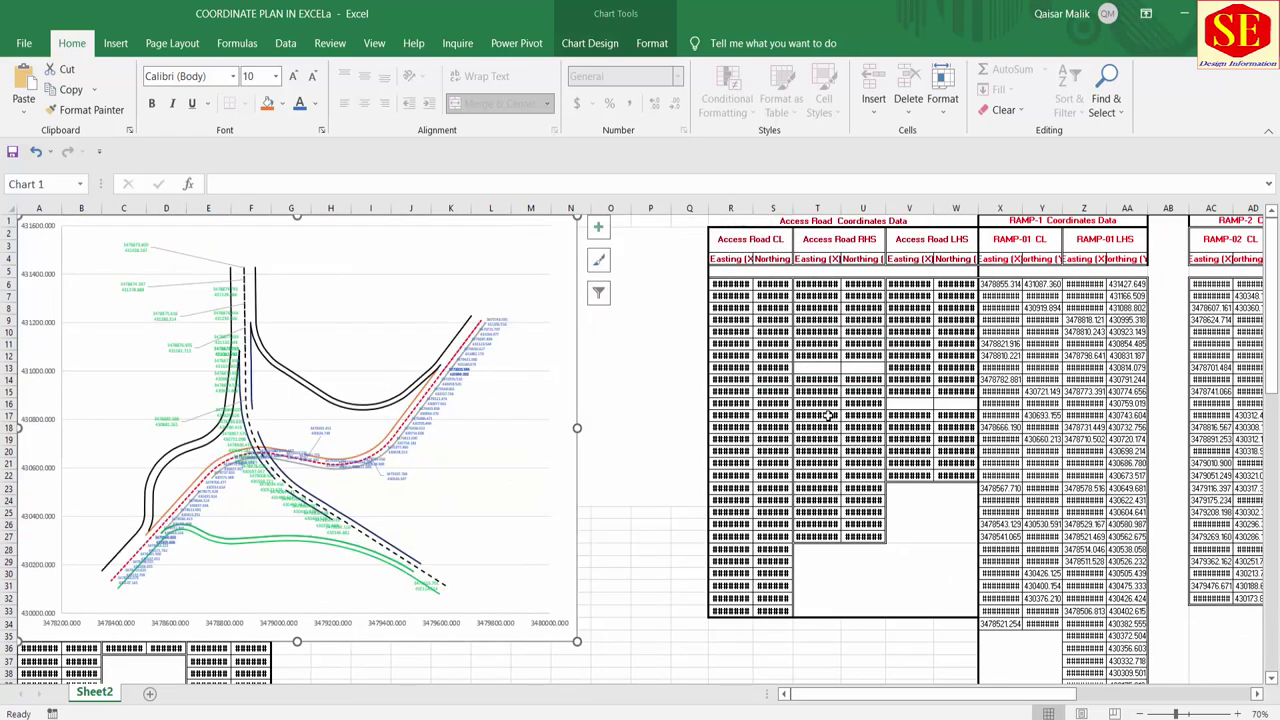
{"action": "scroll", "coordinate": [828, 416], "scroll_direction": "up", "scroll_amount": 1}
{"action": "left_click", "coordinate": [916, 302]}
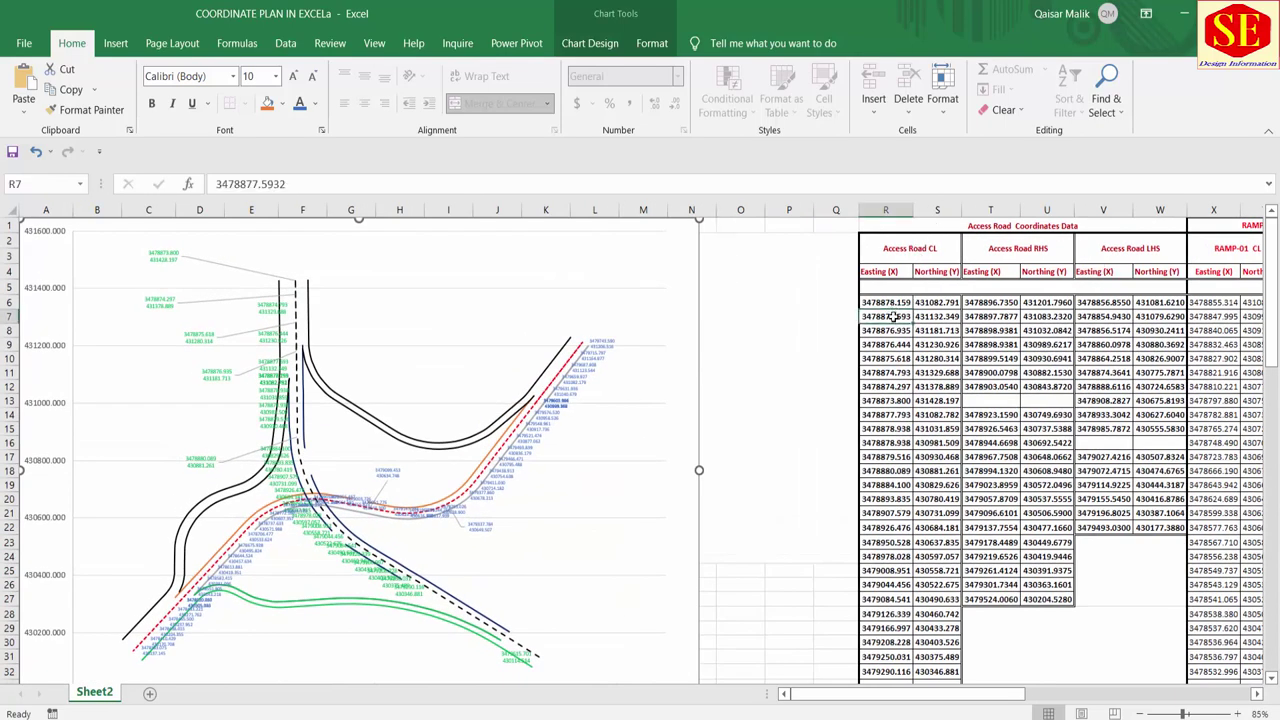
{"action": "key", "text": "Down"}
{"action": "key", "text": "Down"}
{"action": "key", "text": "Down"}
{"action": "key", "text": "Down"}
{"action": "key", "text": "Down"}
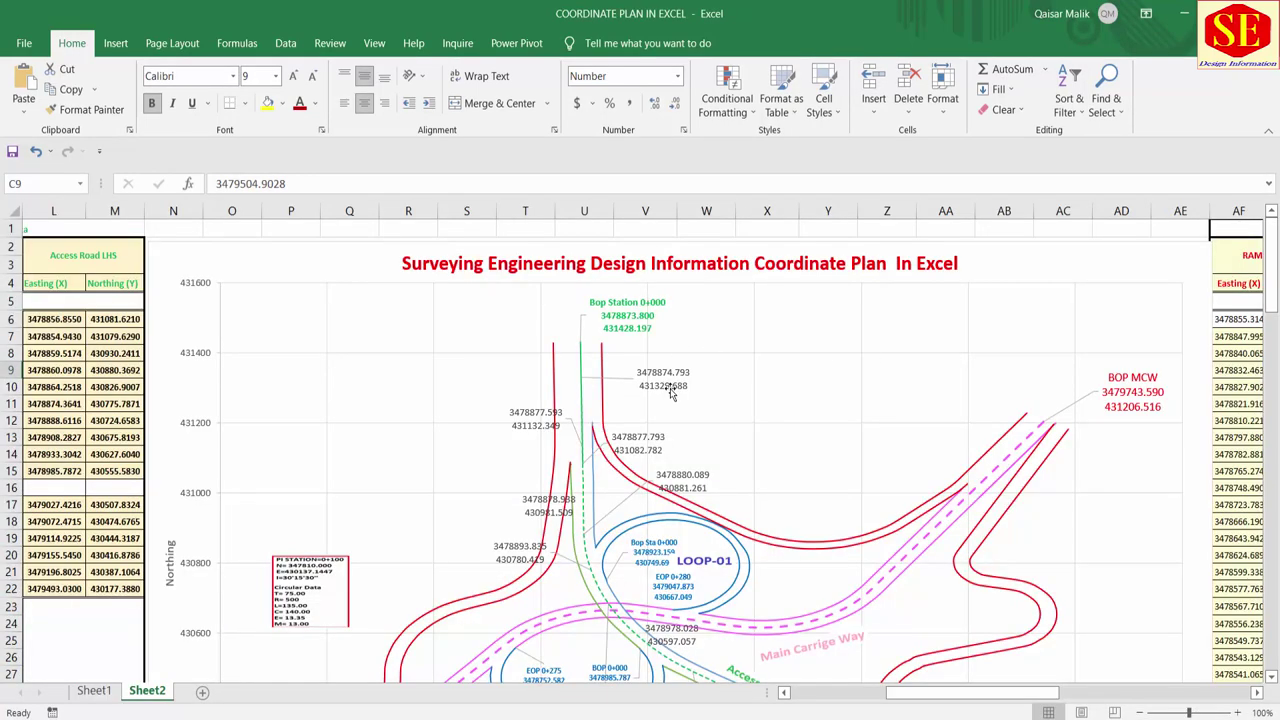
Step: Move the PI Station curve data picture up and right, then widen it
{"action": "left_click", "coordinate": [670, 390]}
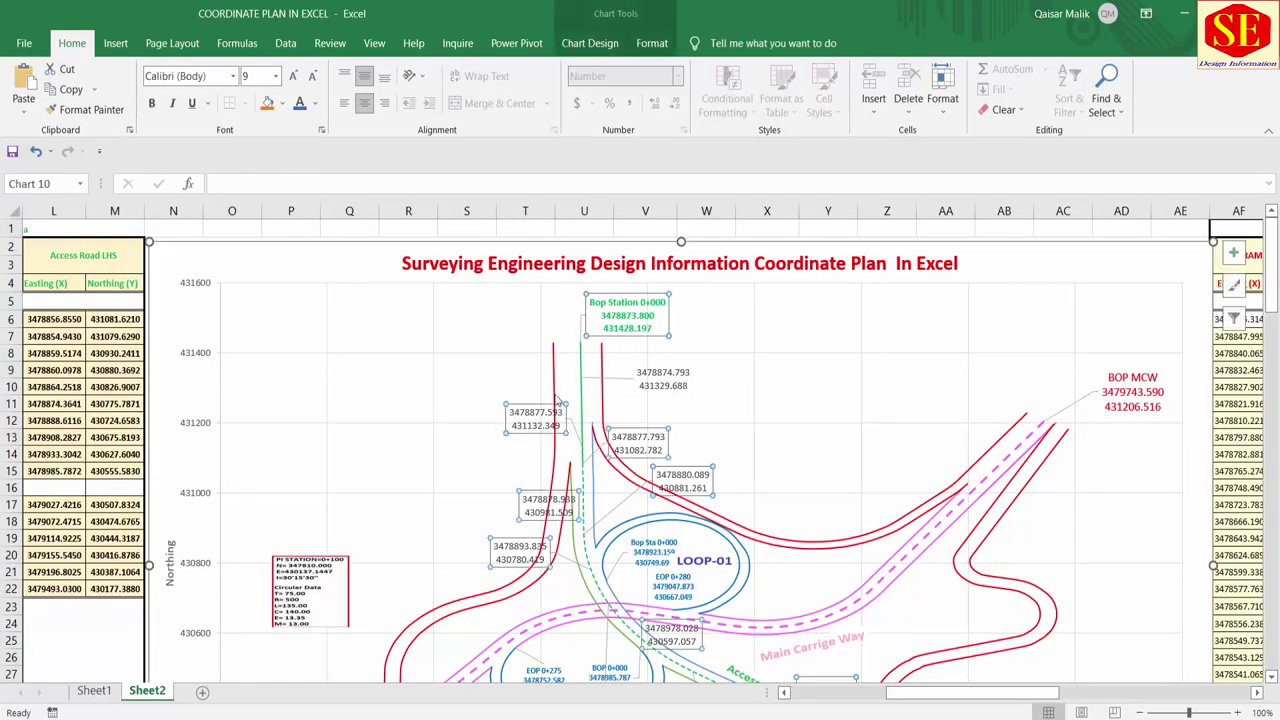
{"action": "scroll", "coordinate": [516, 537], "scroll_direction": "down", "scroll_amount": 1}
{"action": "scroll", "coordinate": [823, 454], "scroll_direction": "down", "scroll_amount": 1}
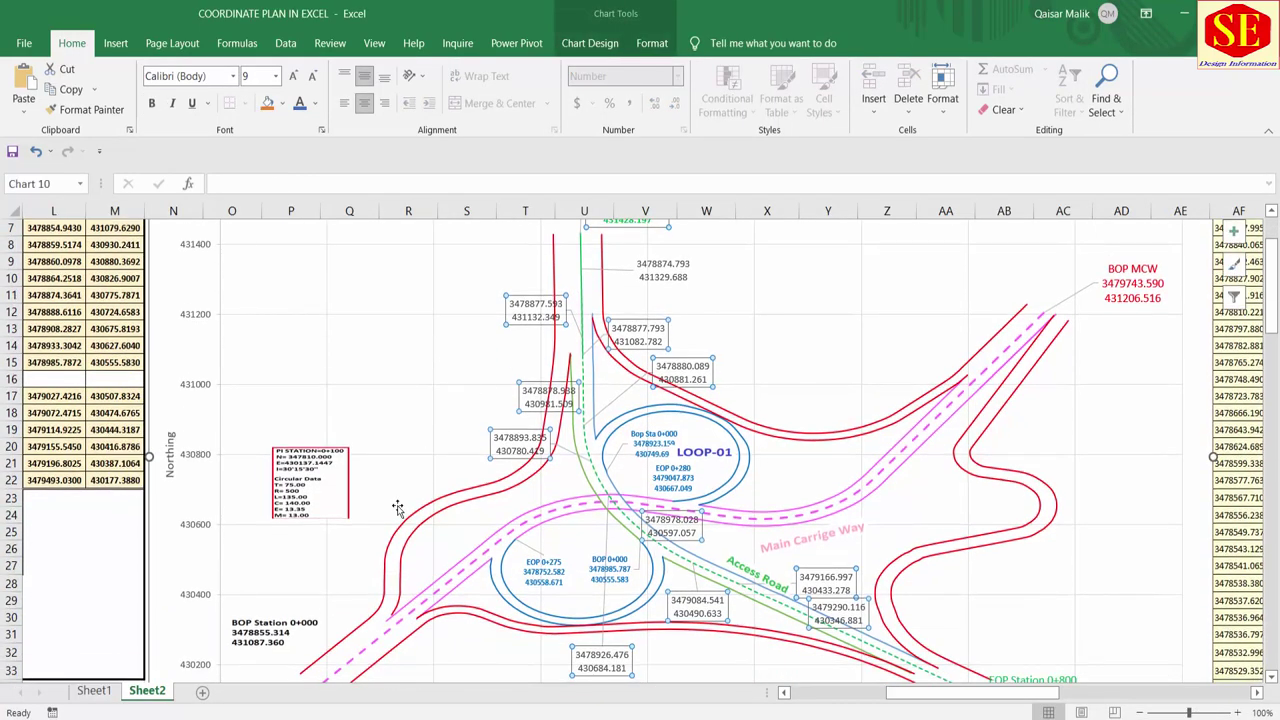
{"action": "left_click", "coordinate": [320, 488]}
{"action": "mouse_move", "coordinate": [320, 488]}
{"action": "left_mouse_down"}
{"action": "mouse_move", "coordinate": [389, 330]}
{"action": "mouse_move", "coordinate": [381, 407]}
{"action": "left_mouse_up"}
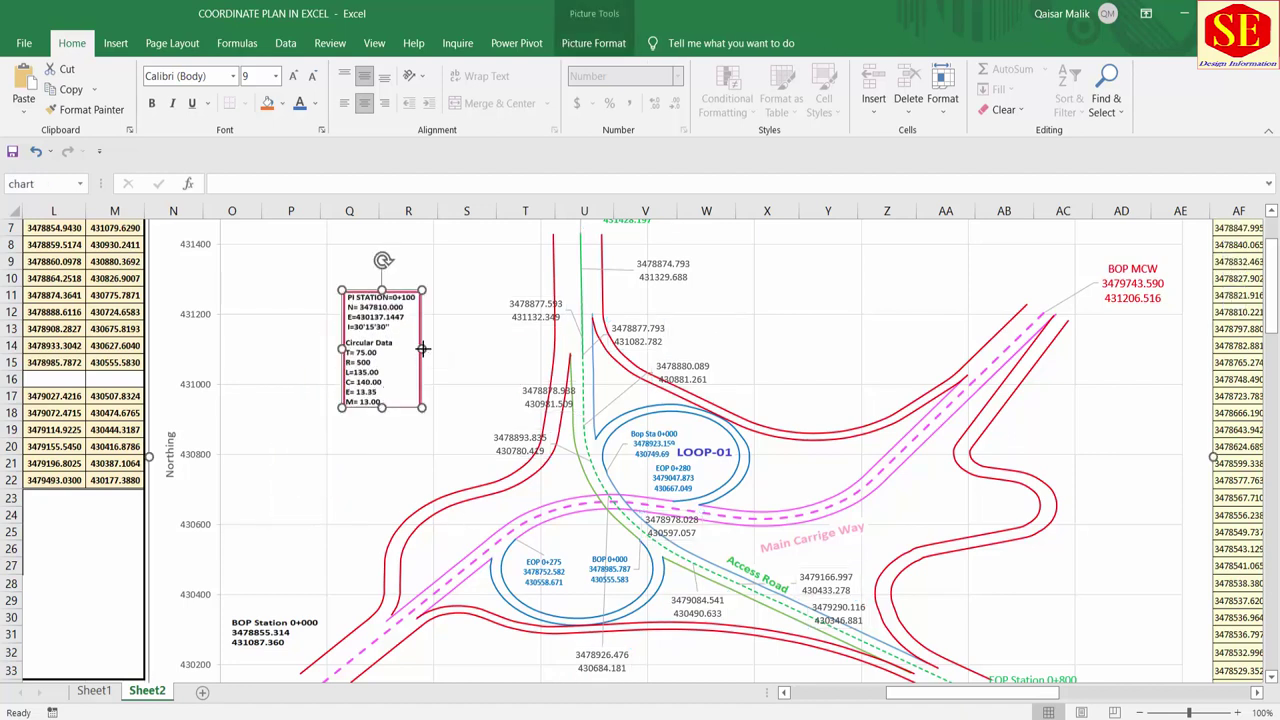
{"action": "left_click_drag", "start_coordinate": [423, 349], "coordinate": [450, 349]}
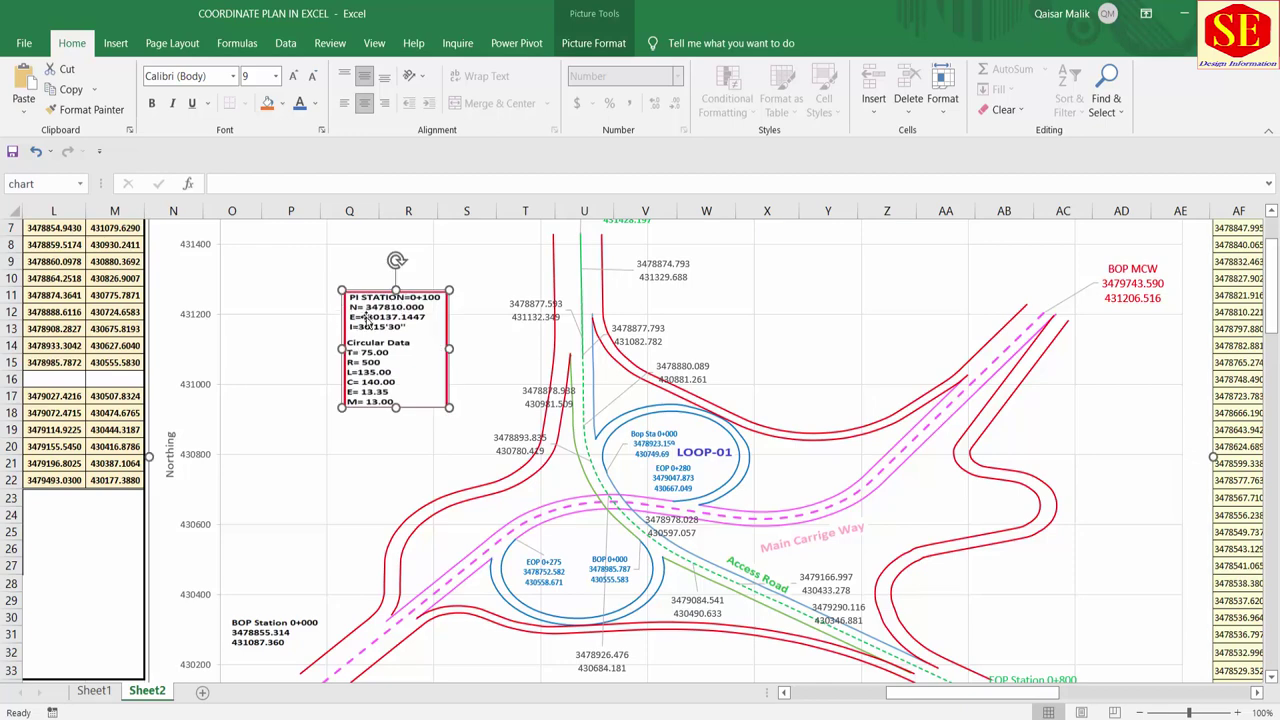
{"action": "key", "text": "Escape"}
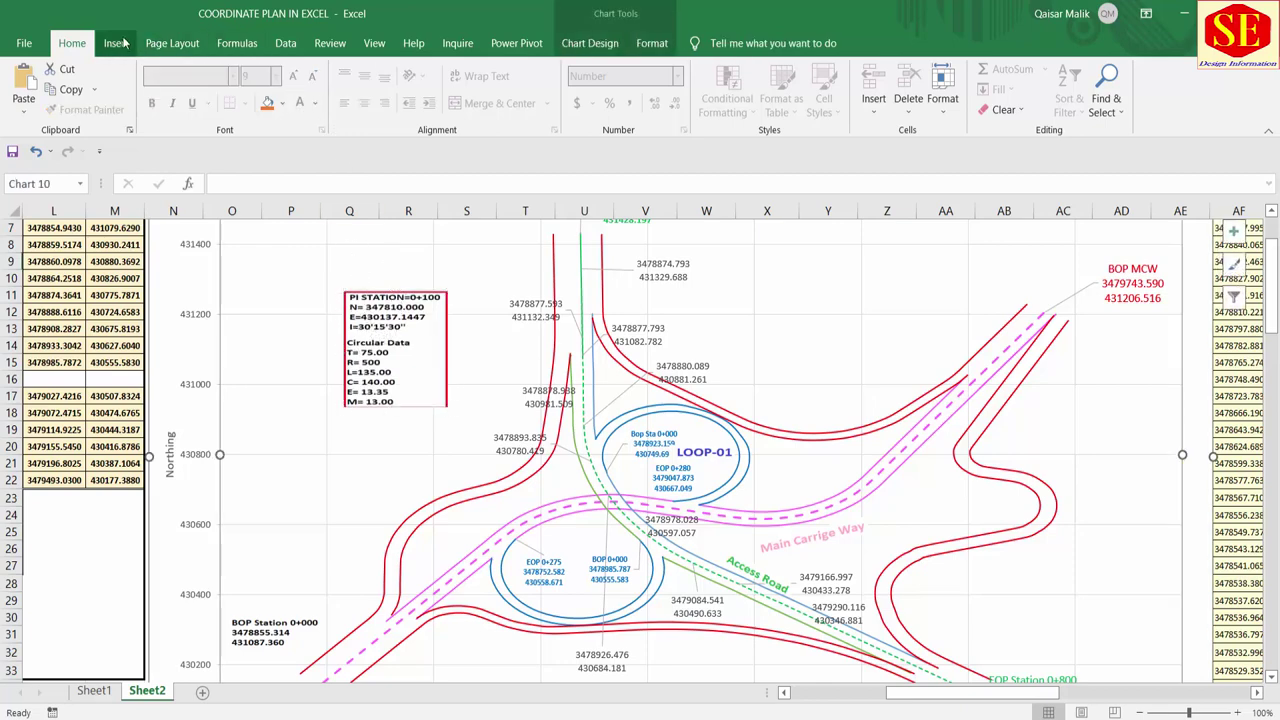
Step: Draw a text box on the plan's upper right reading Easting 10000, Northing 5000, Radius 2000
{"action": "left_click", "coordinate": [116, 43]}
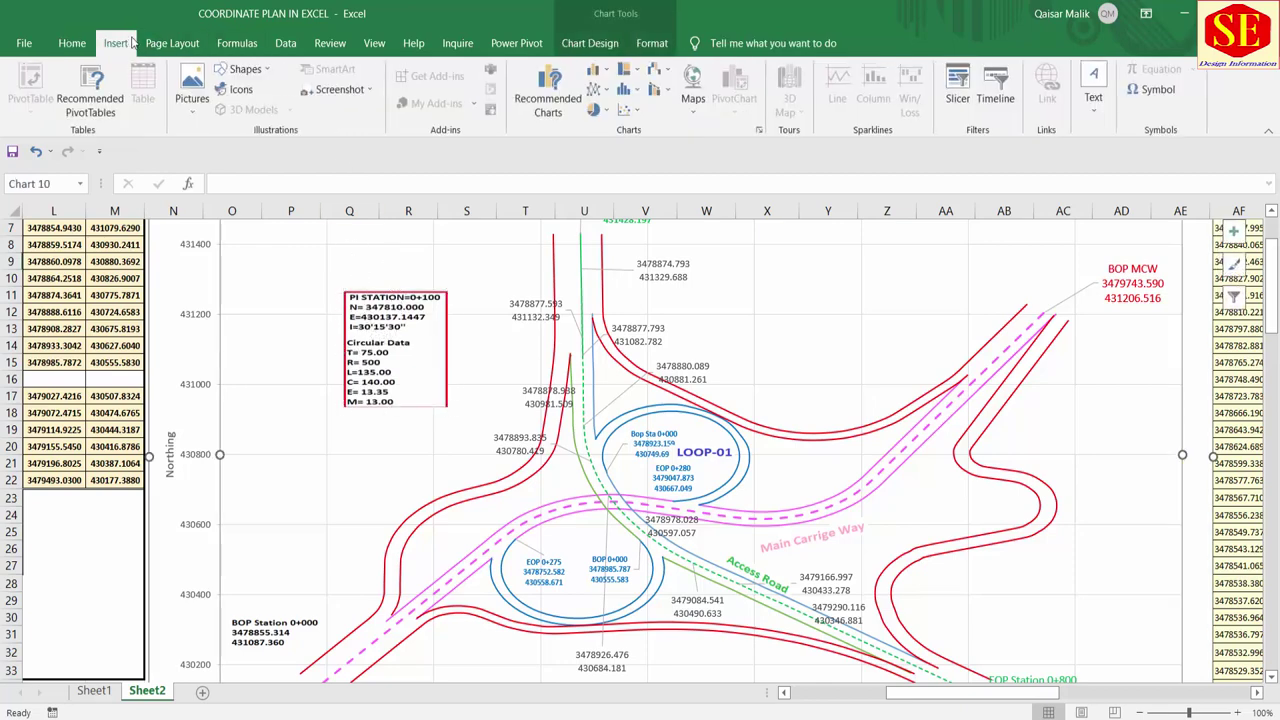
{"action": "left_click", "coordinate": [247, 70]}
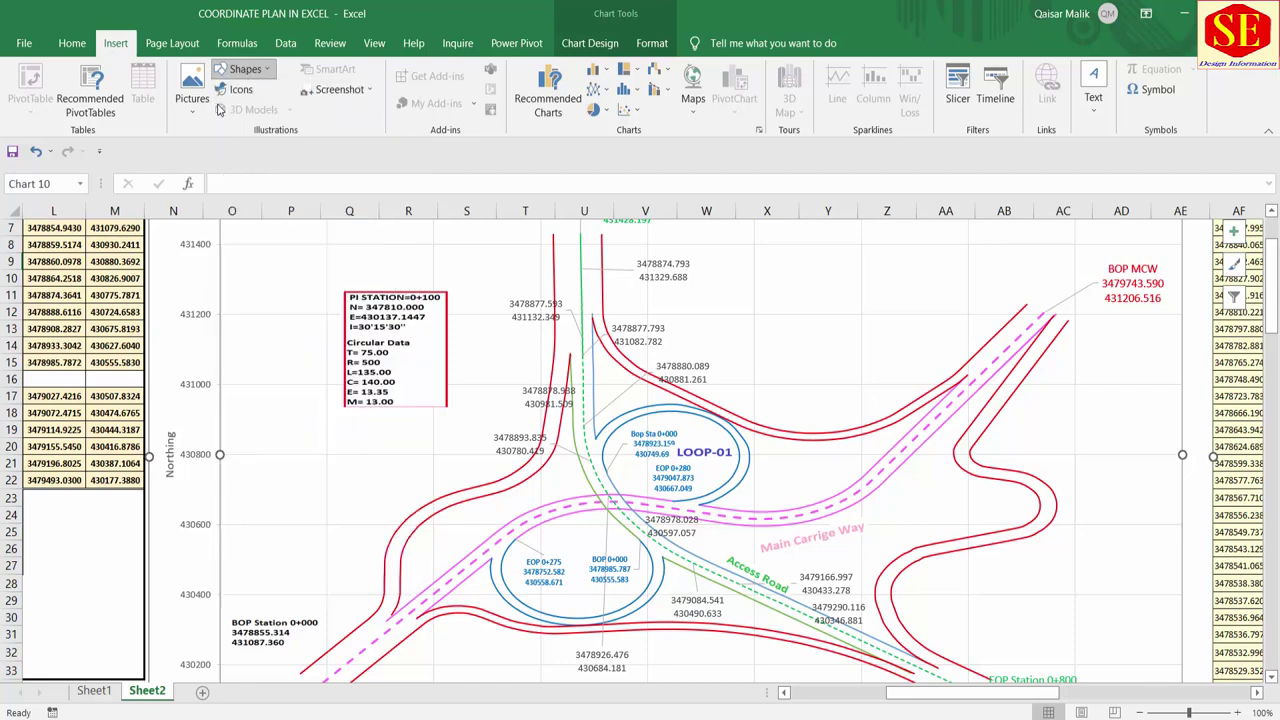
{"action": "left_click", "coordinate": [221, 108]}
{"action": "left_click_drag", "start_coordinate": [760, 252], "coordinate": [900, 389]}
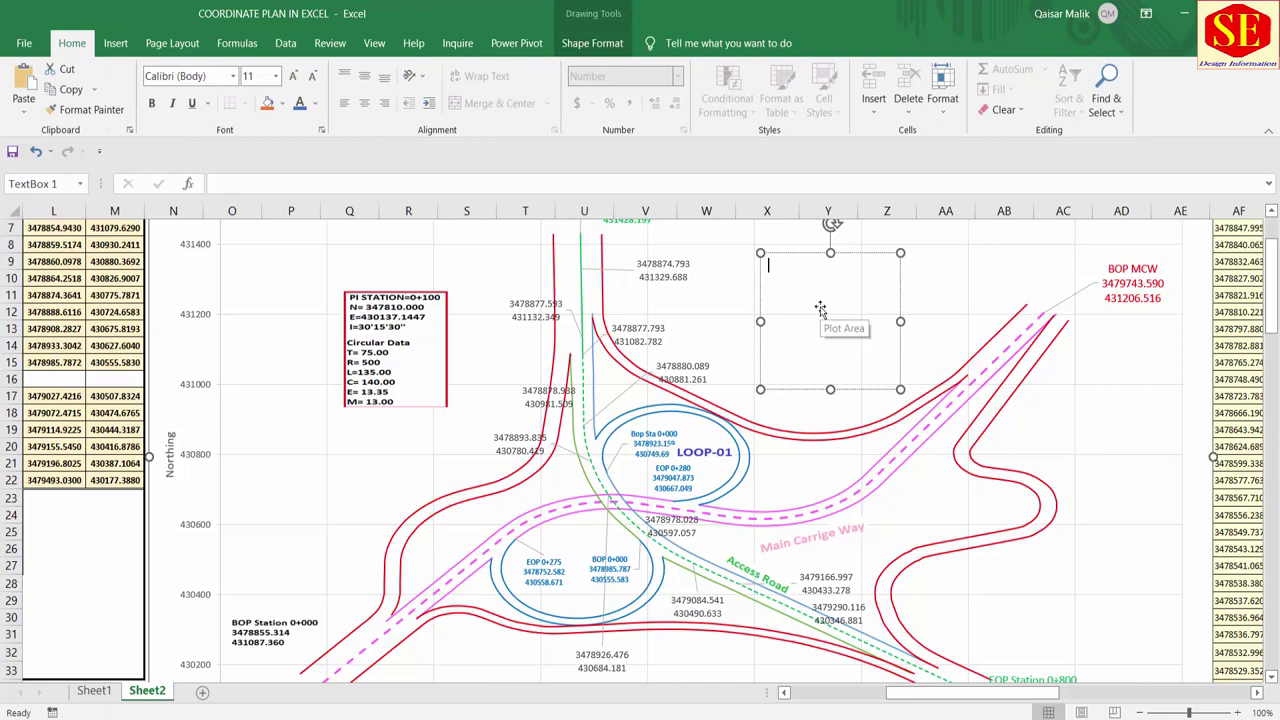
{"action": "type", "text": "Easting 10000"}
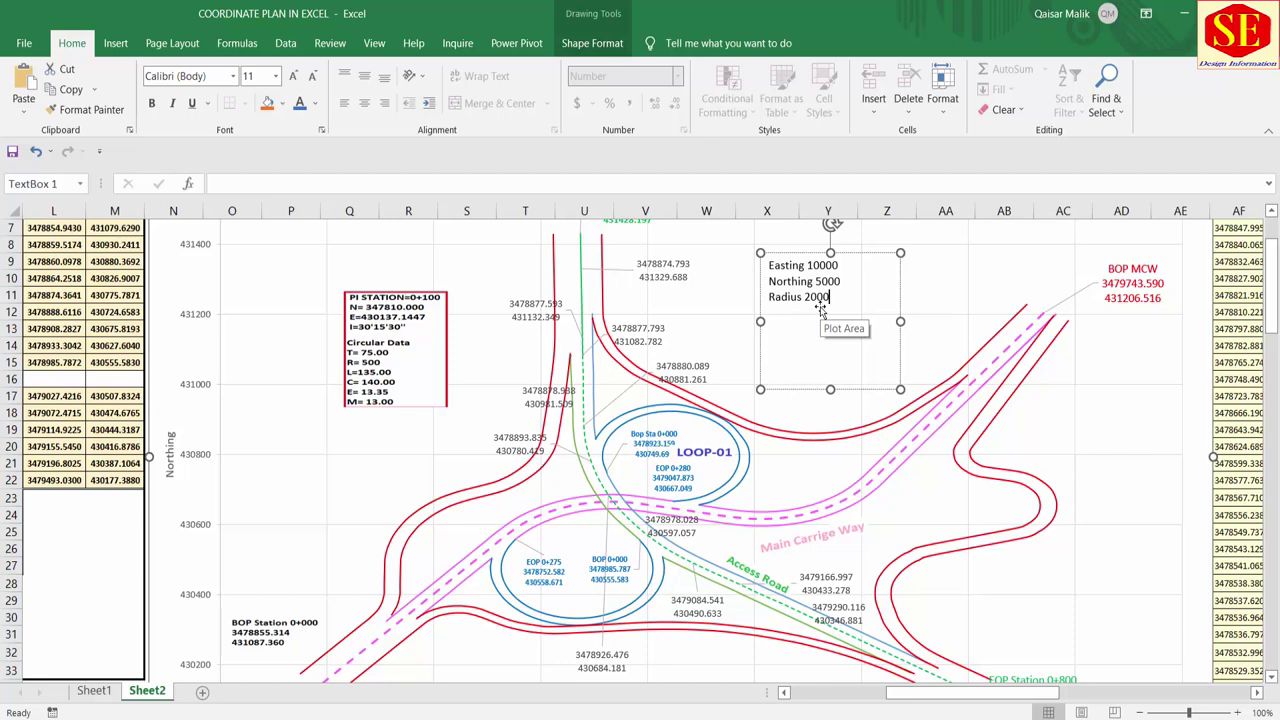
{"action": "left_click", "coordinate": [958, 316]}
Step: Reselect the Easting text box after briefly selecting the PI Station curve data picture
{"action": "left_click", "coordinate": [778, 265]}
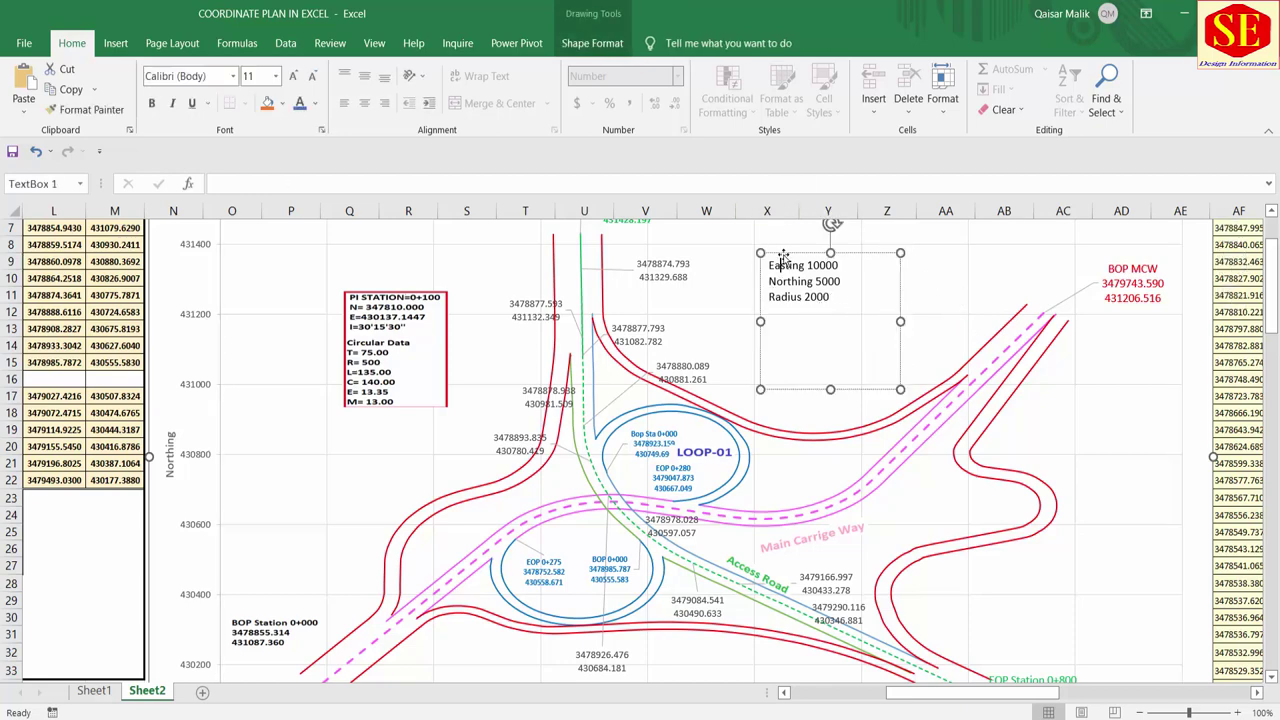
{"action": "left_click", "coordinate": [402, 326]}
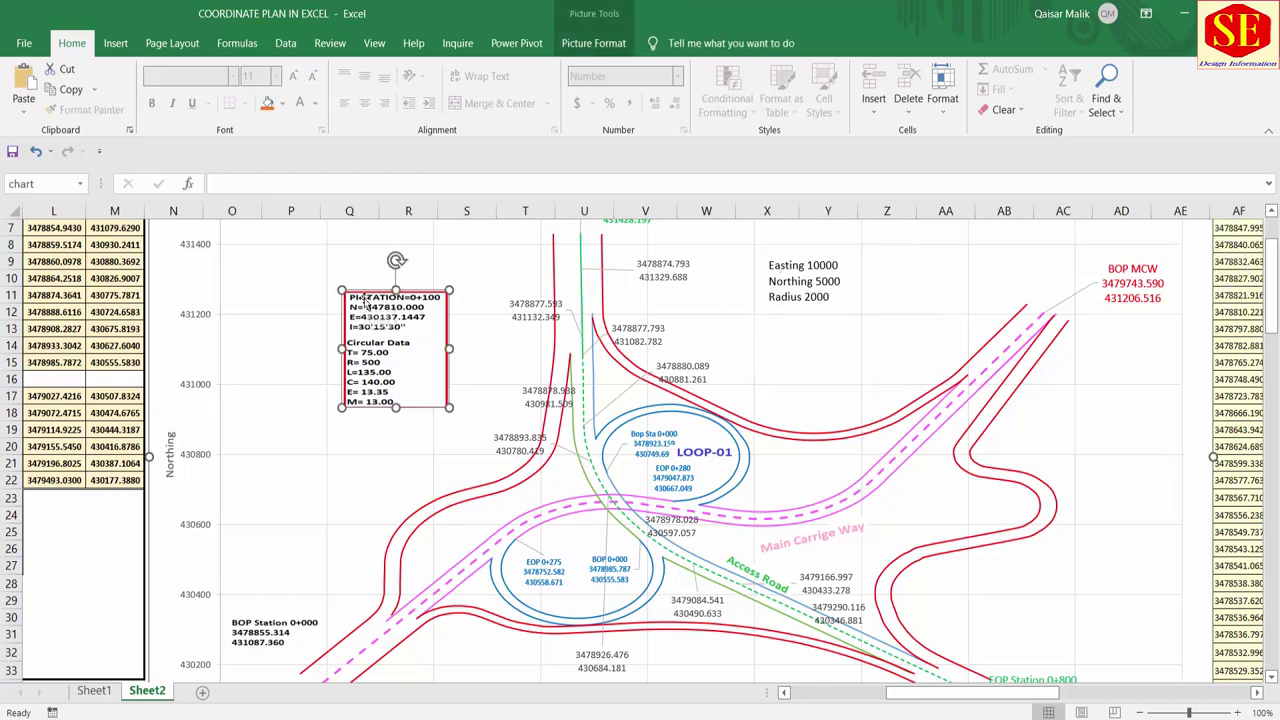
{"action": "left_click", "coordinate": [808, 265]}
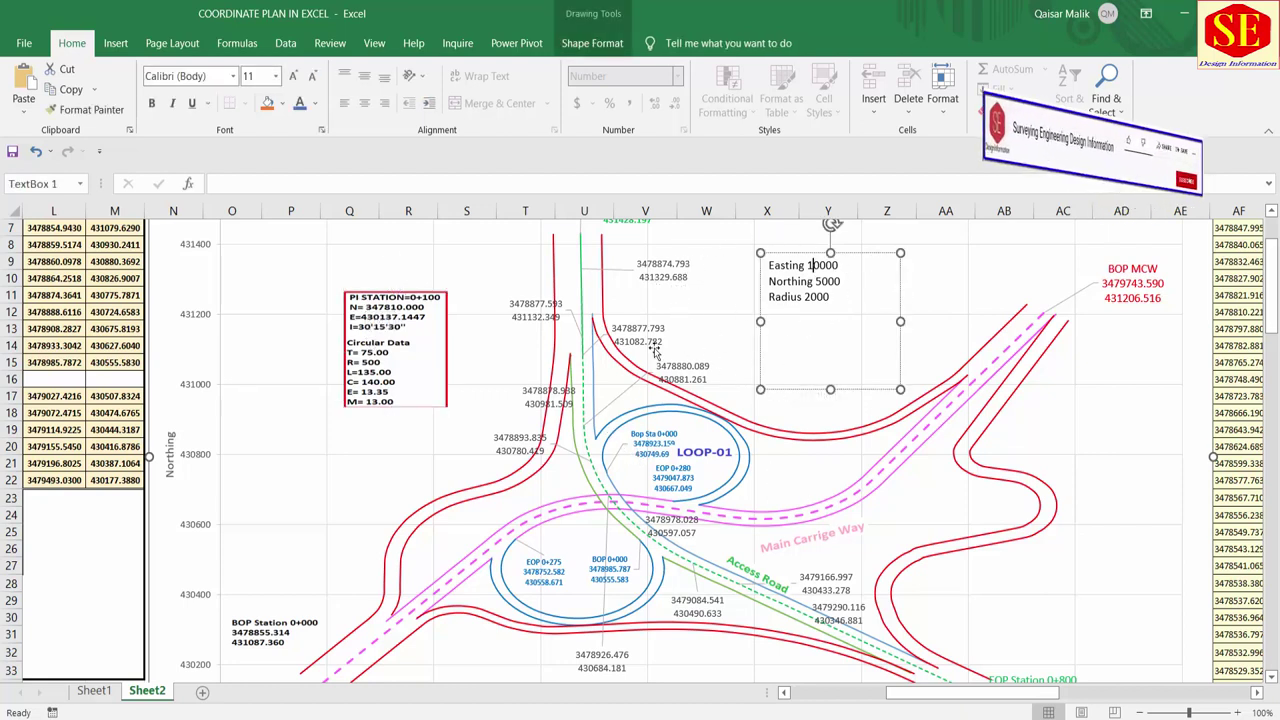
{"action": "scroll", "coordinate": [498, 416], "scroll_direction": "up", "scroll_amount": 2}
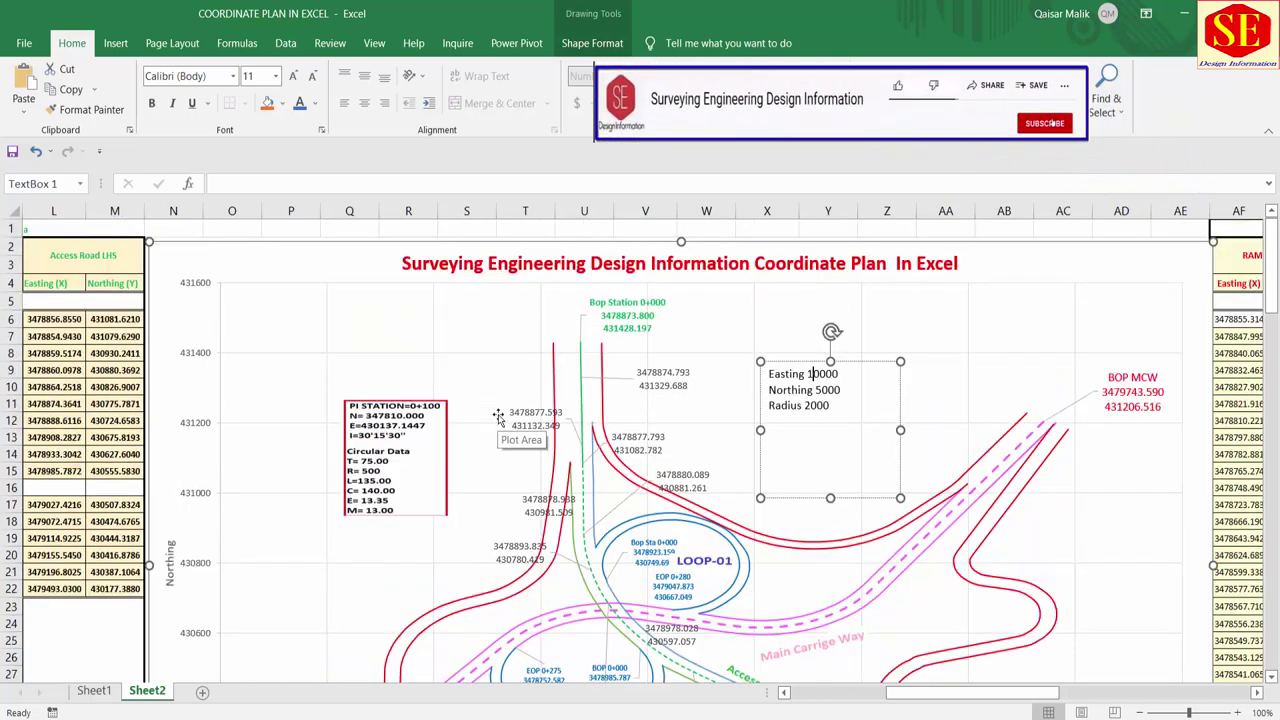